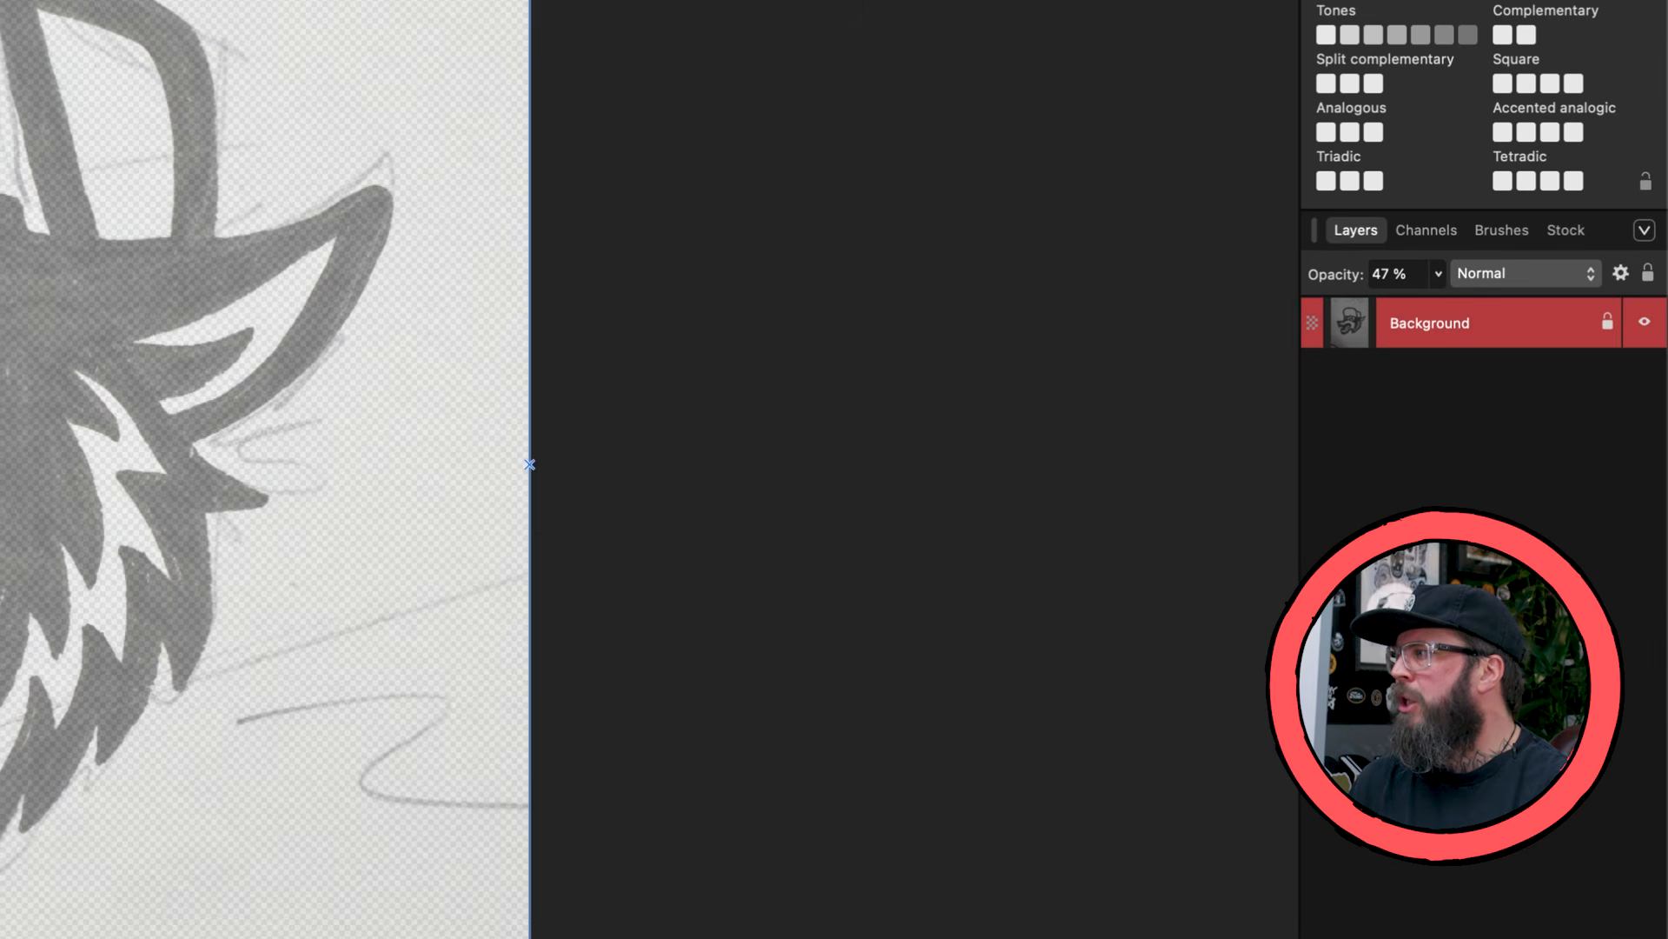
- Lock the Background layer holding the wolf sketch and deselect it
left_click(1607, 324)
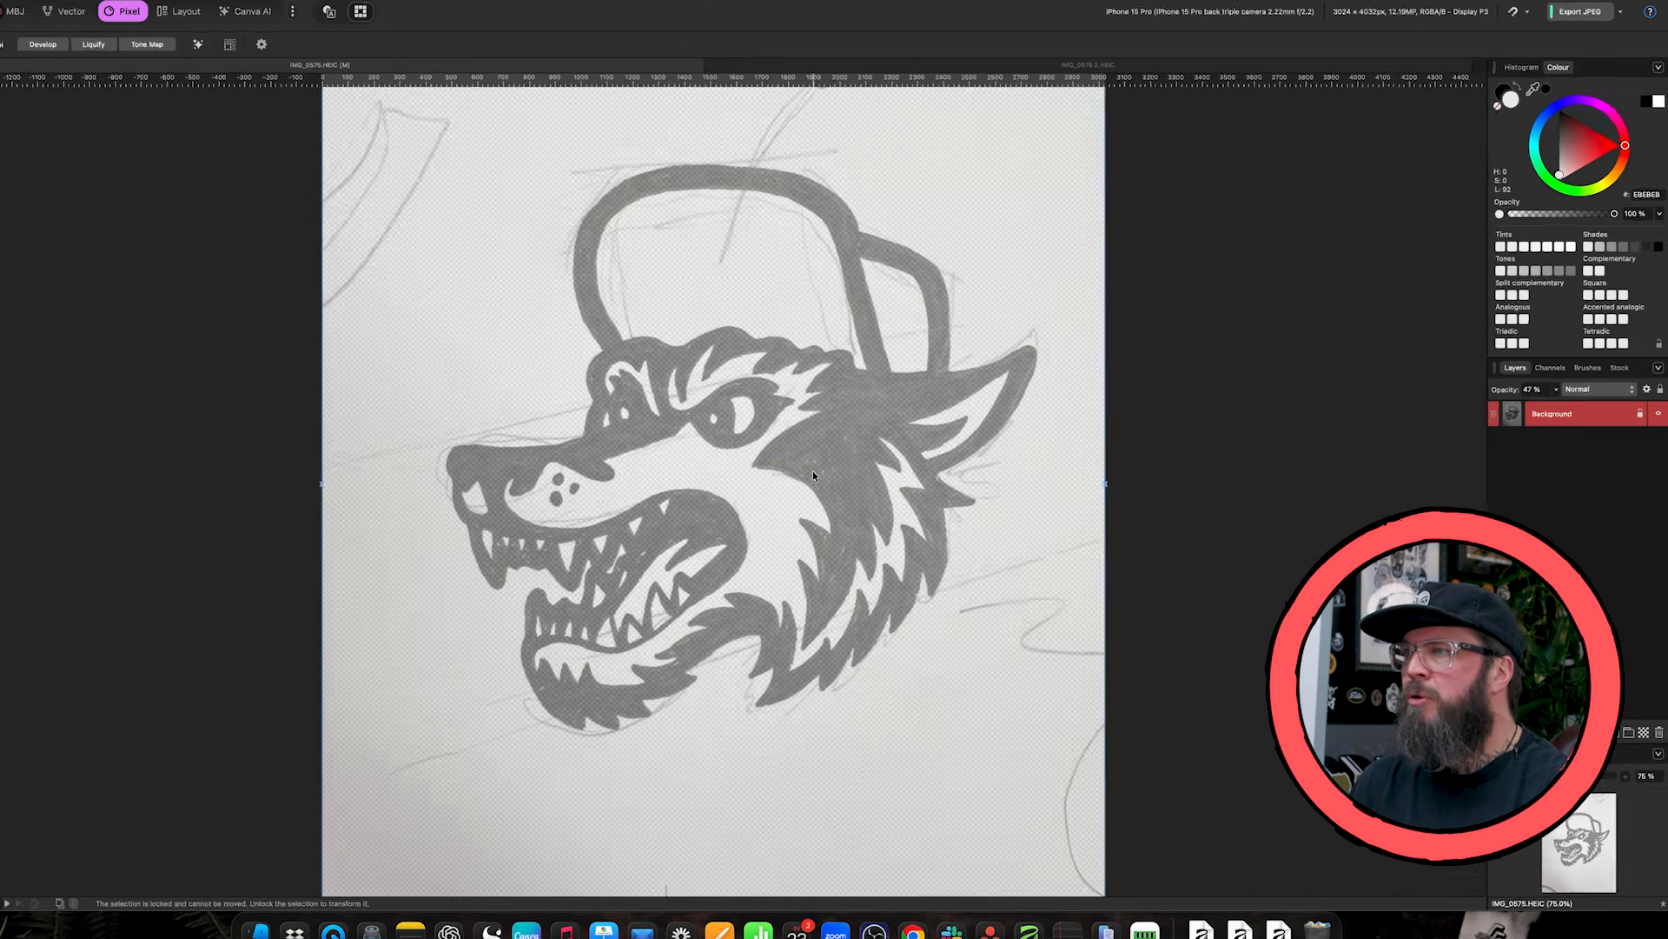
left_click_drag(861, 472, 470, 539)
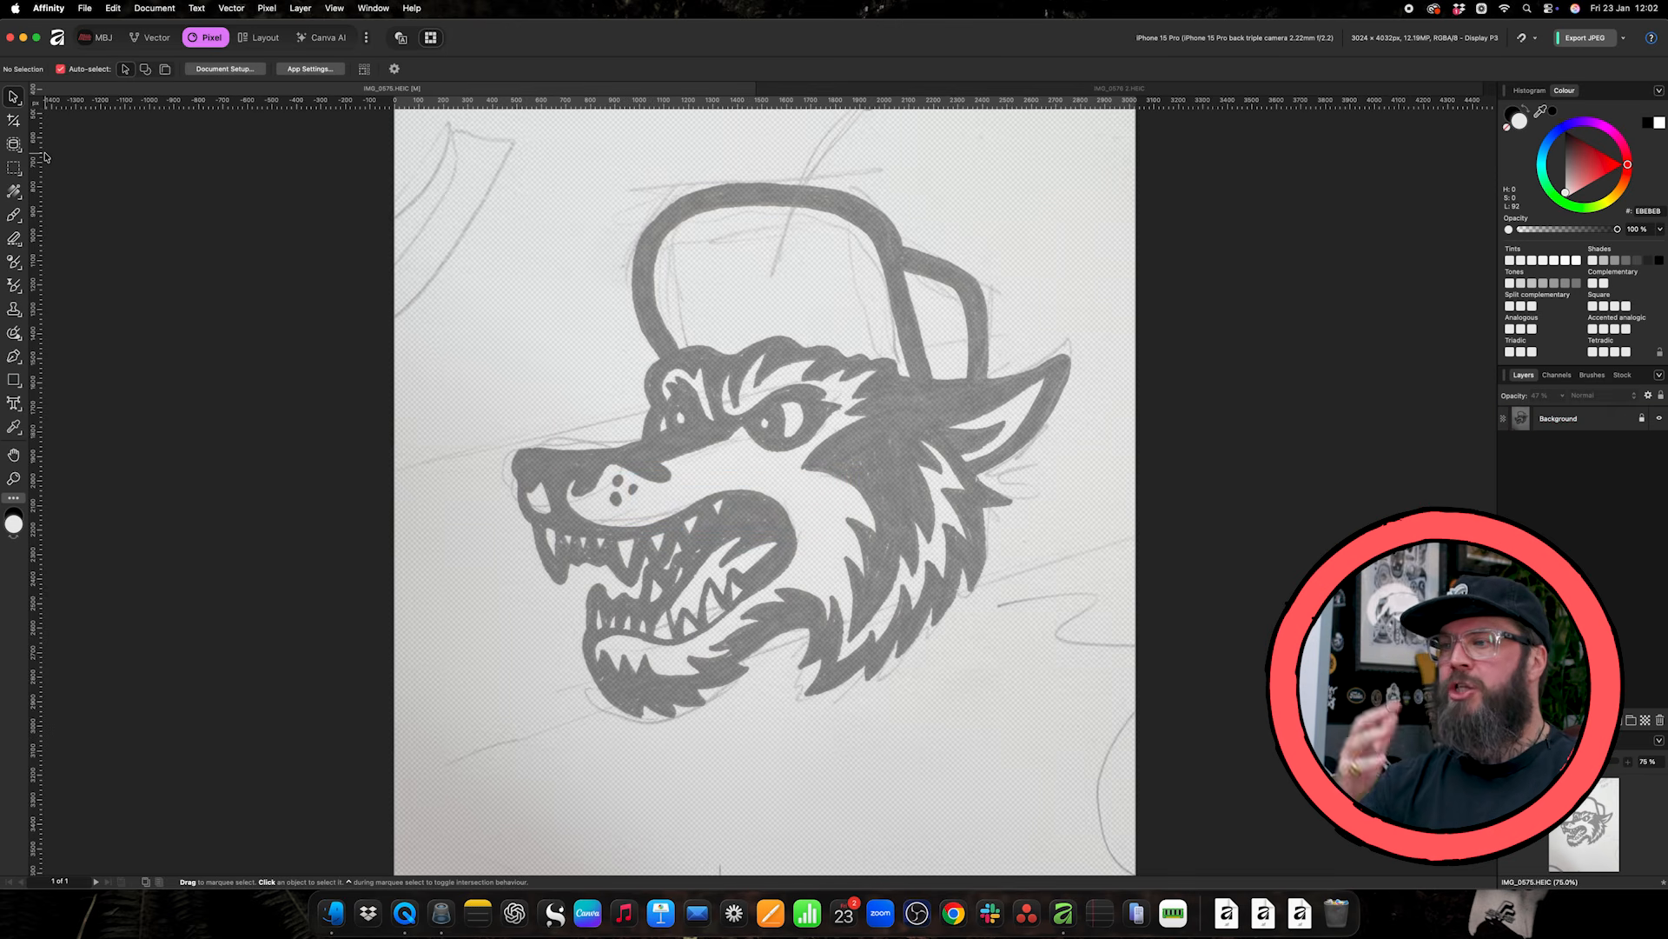
- Switch from the Pixel studio to the custom MBJ studio
key("super+1")
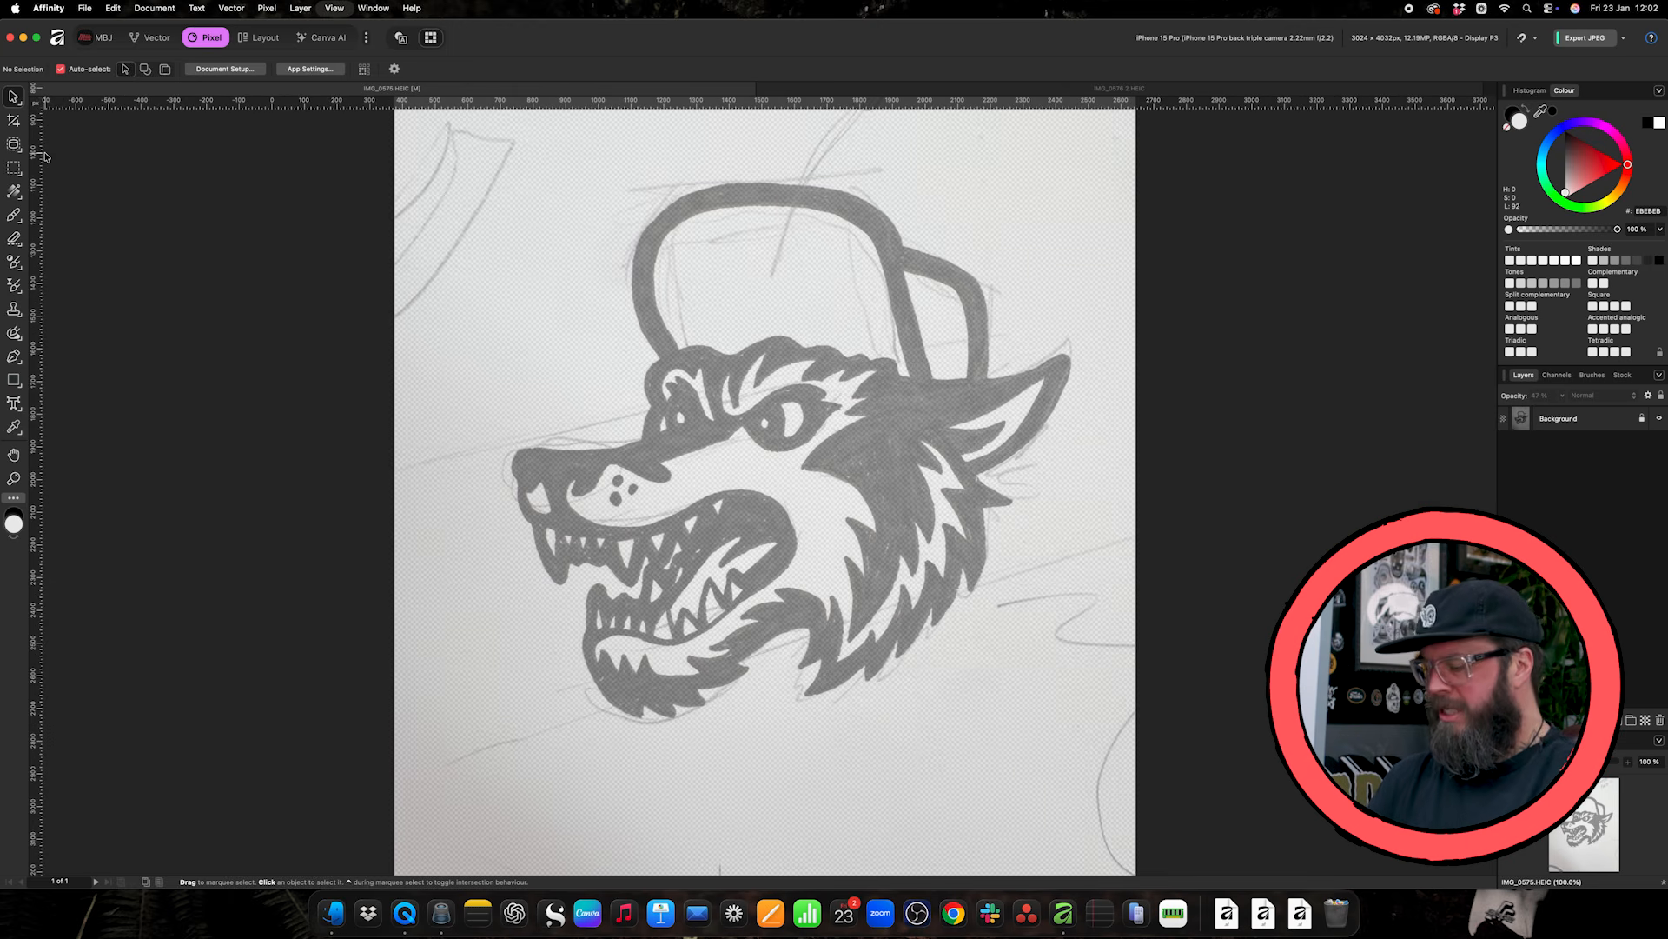
key("super+equal")
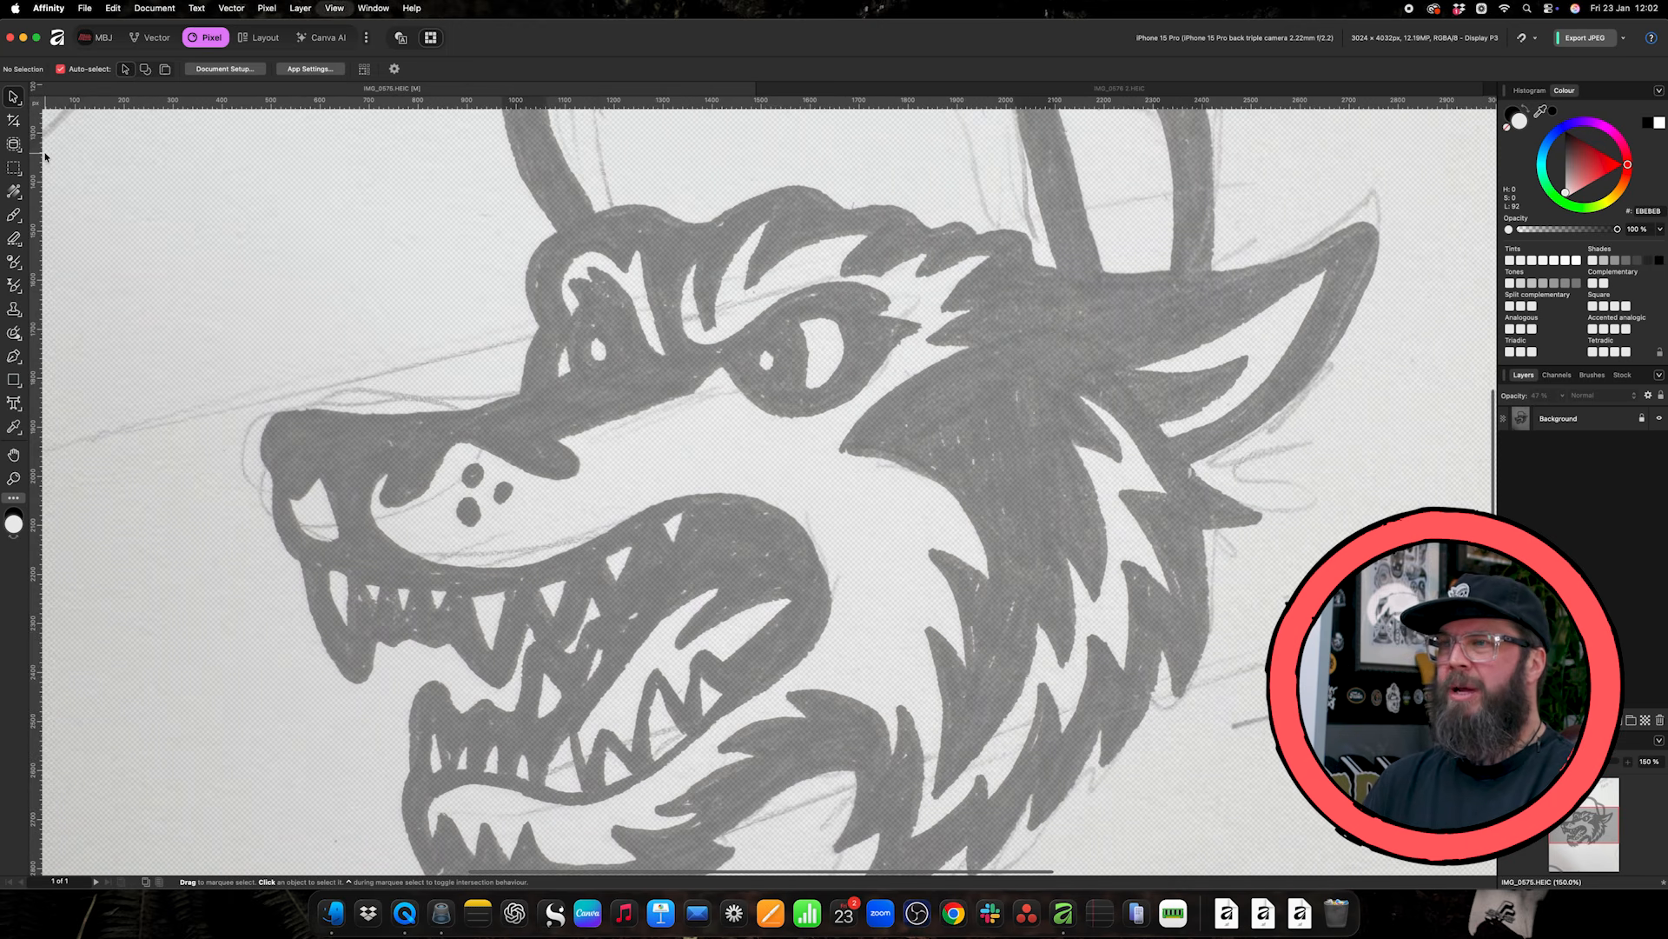
key("super+minus")
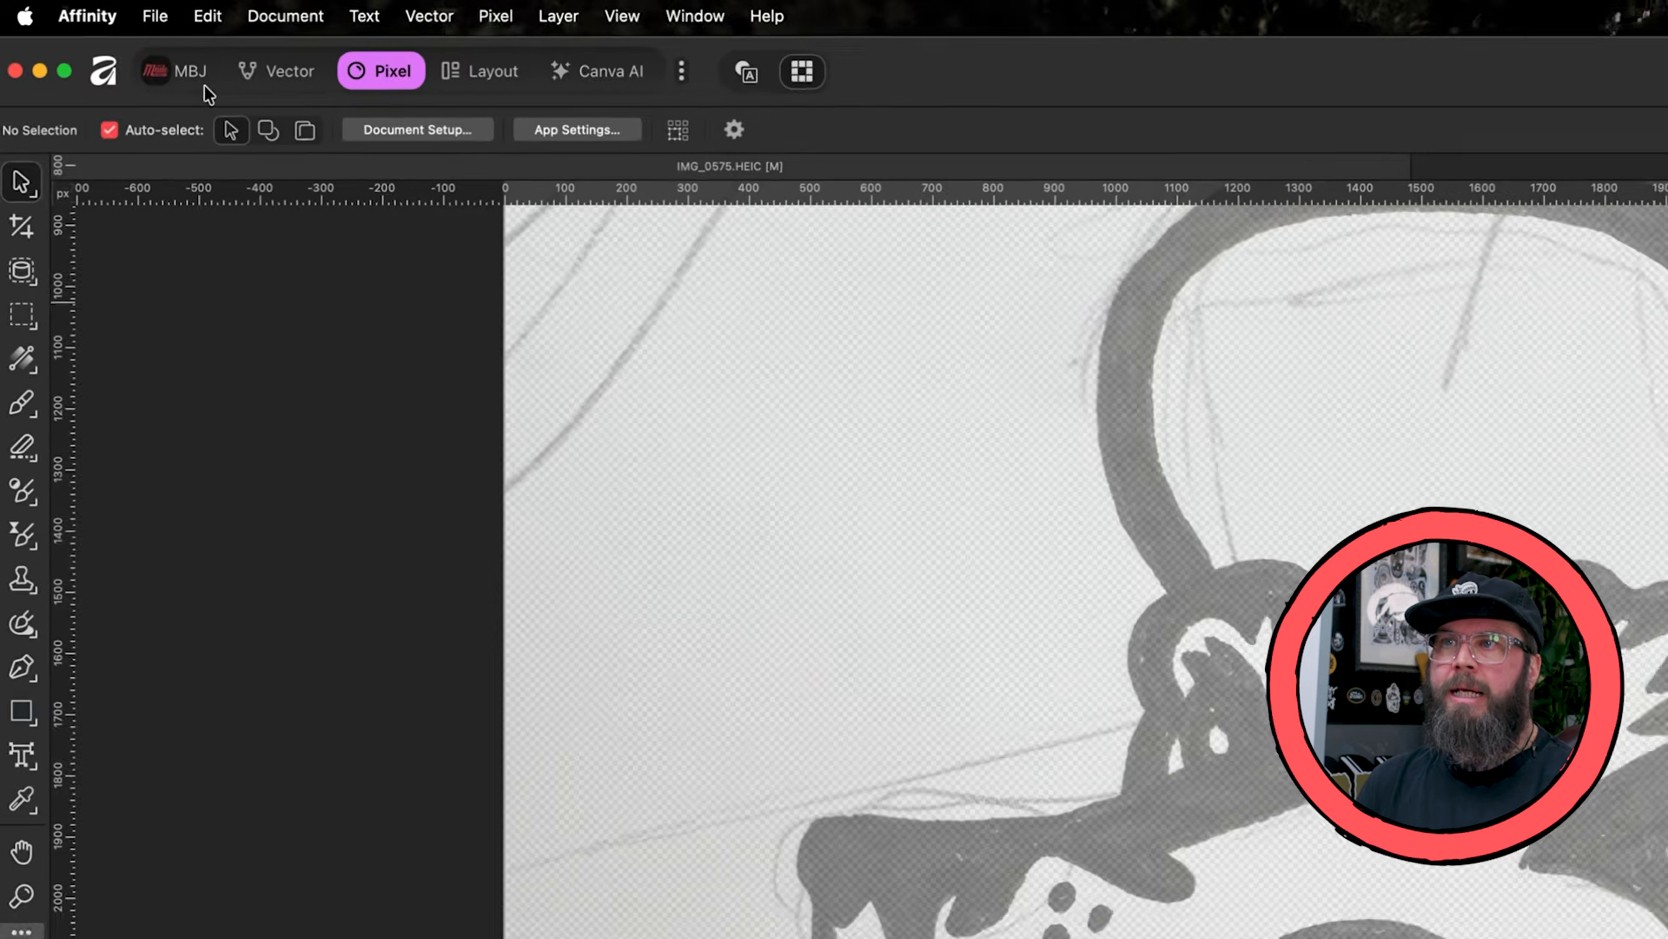
left_click(102, 40)
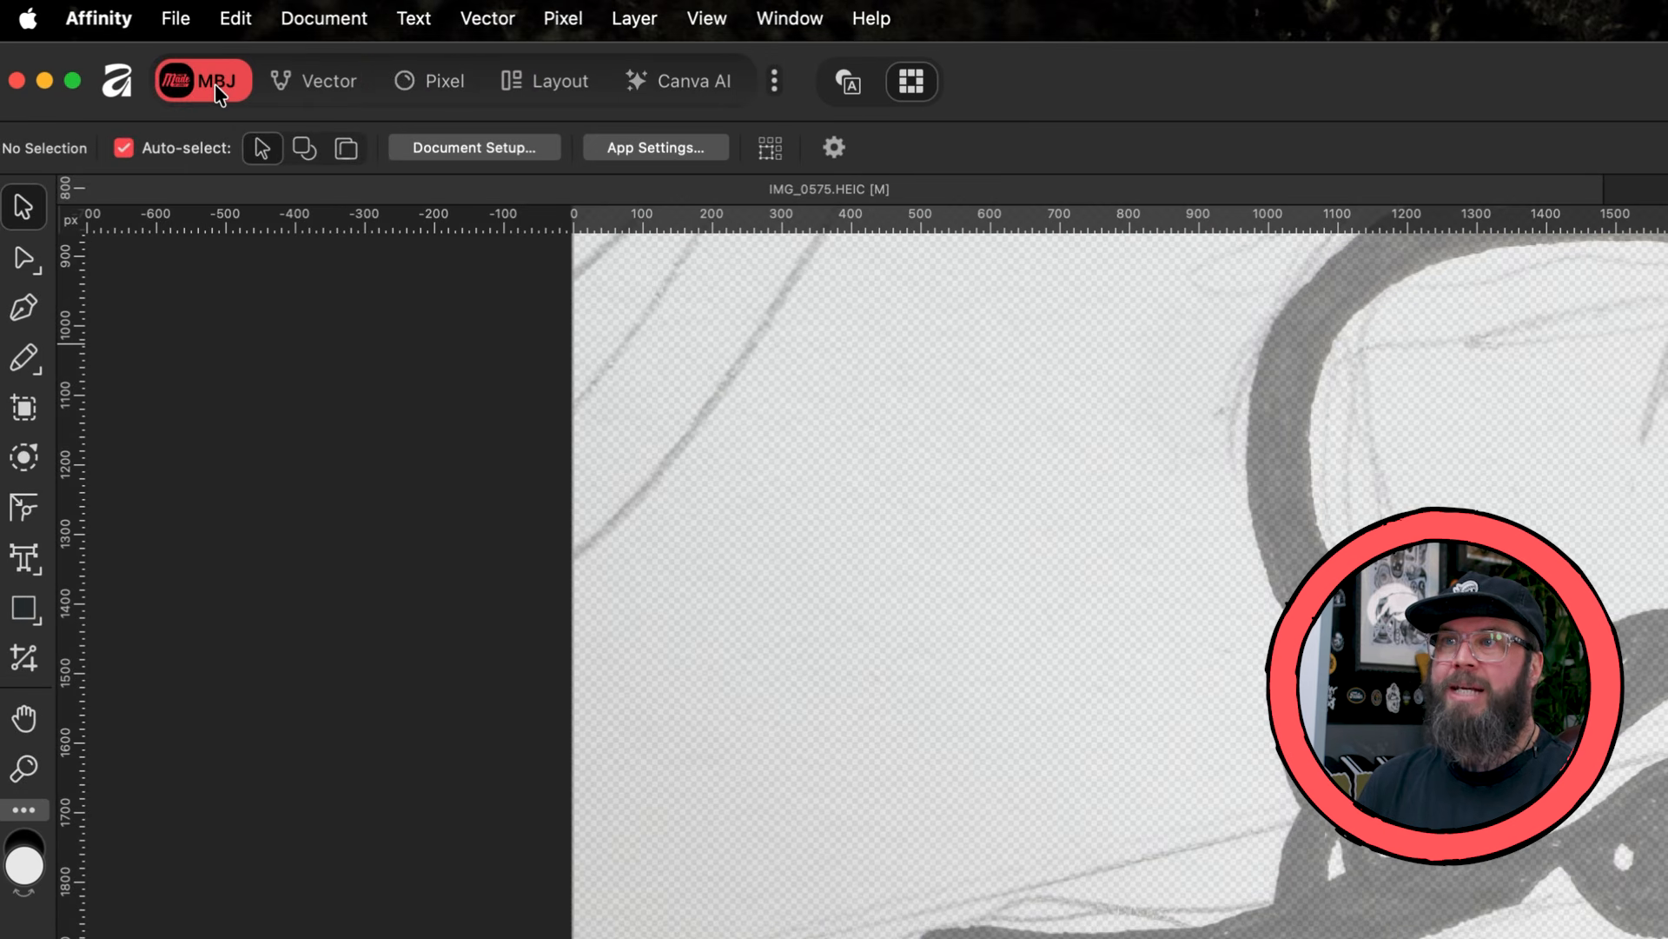
left_click(441, 80)
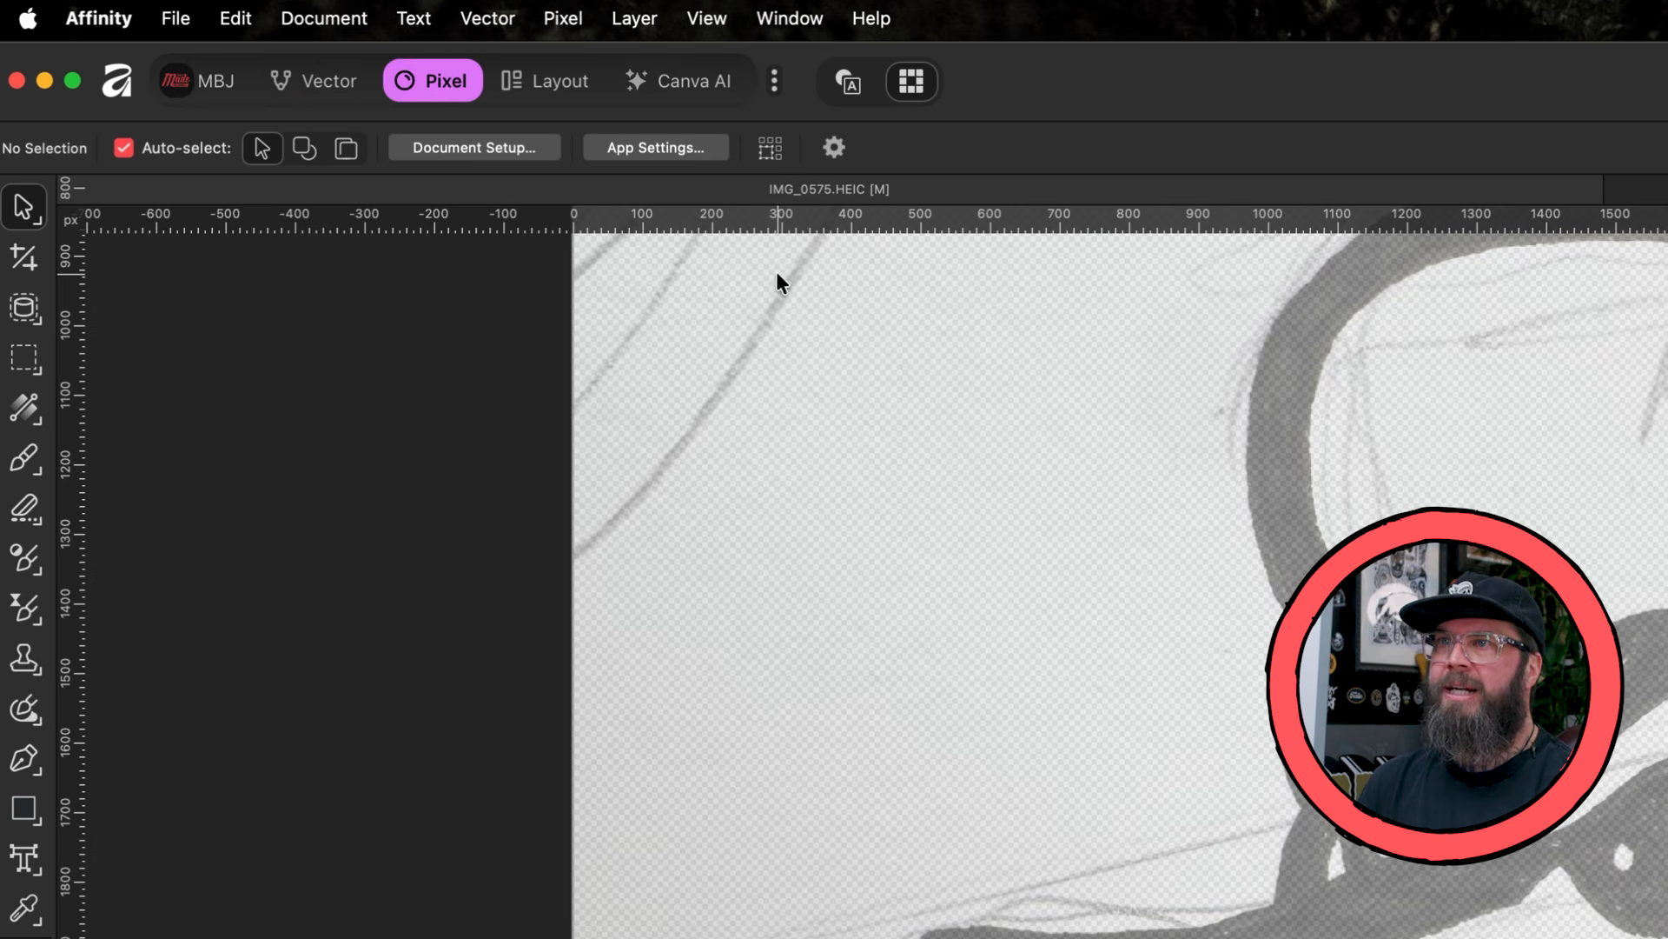
left_click(323, 83)
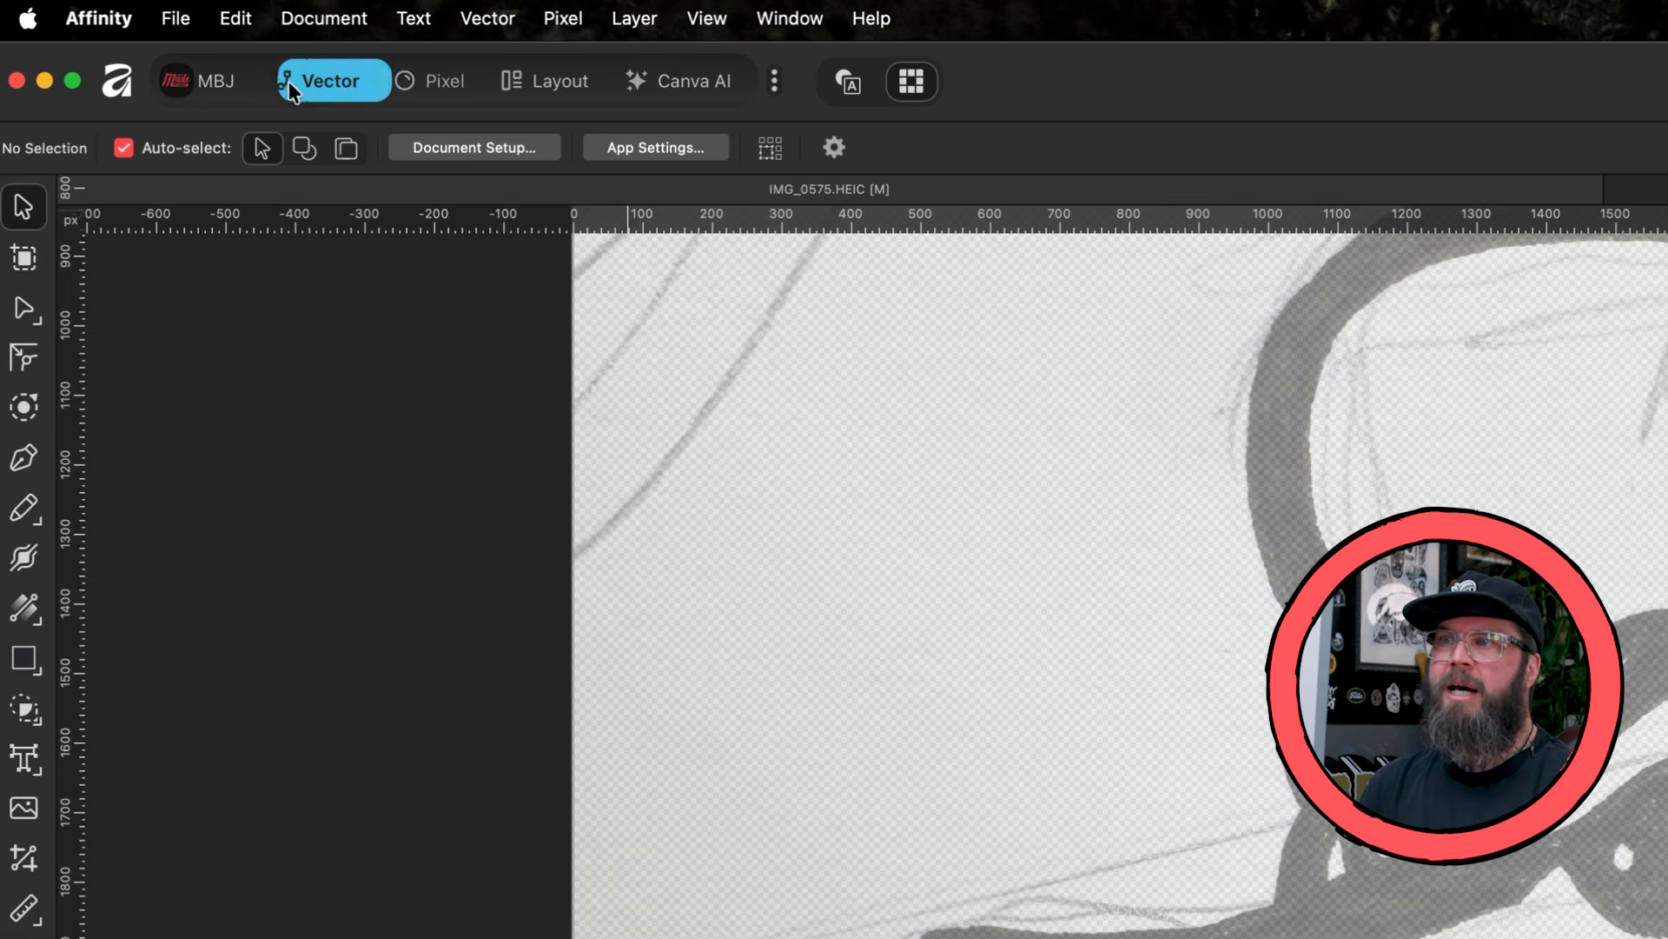
left_click(215, 83)
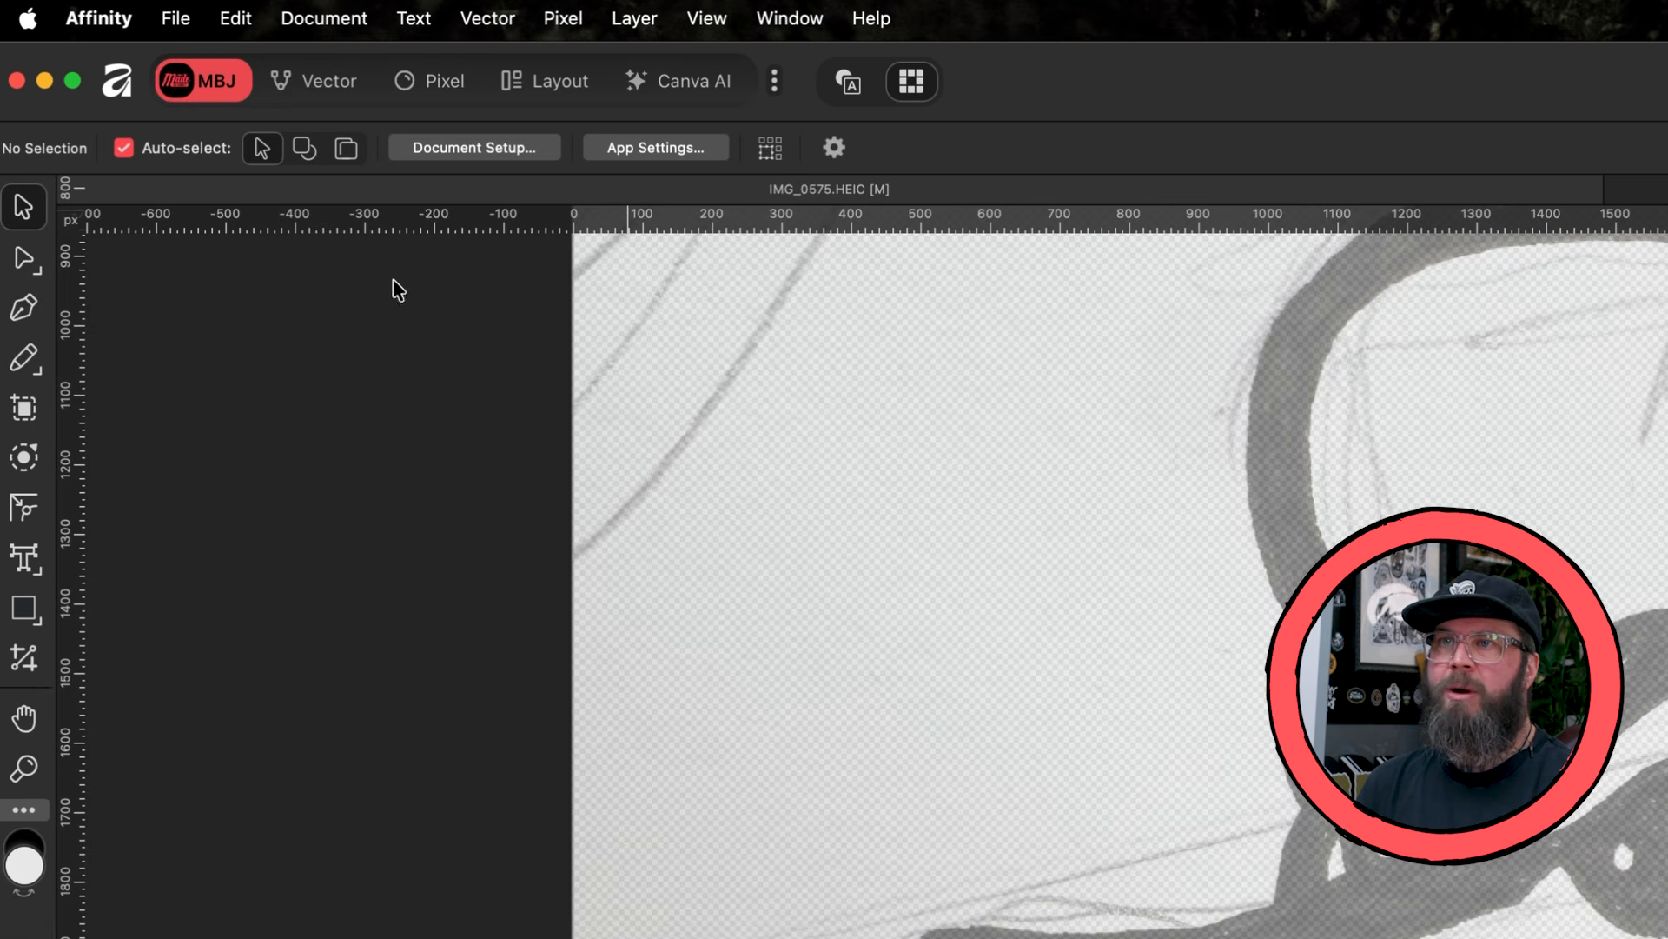
- Start the wolf's outline with the Pen tool, tracing a curved segment around the tip of the nose
left_click(31, 304)
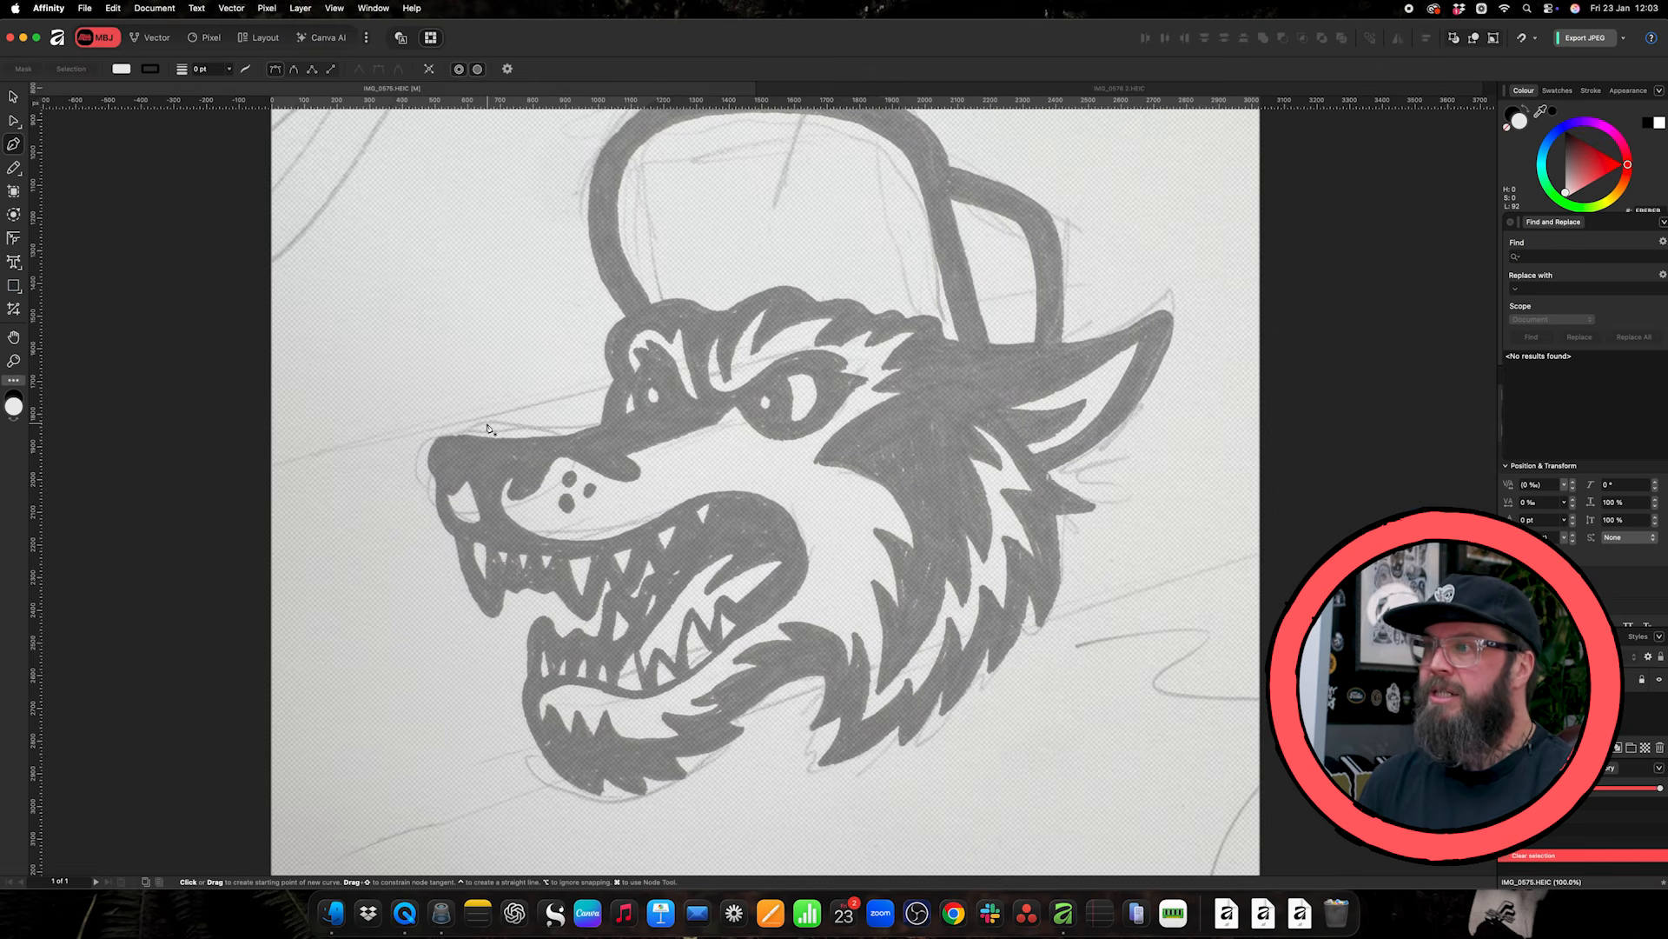
scroll(461, 425, "up", 2)
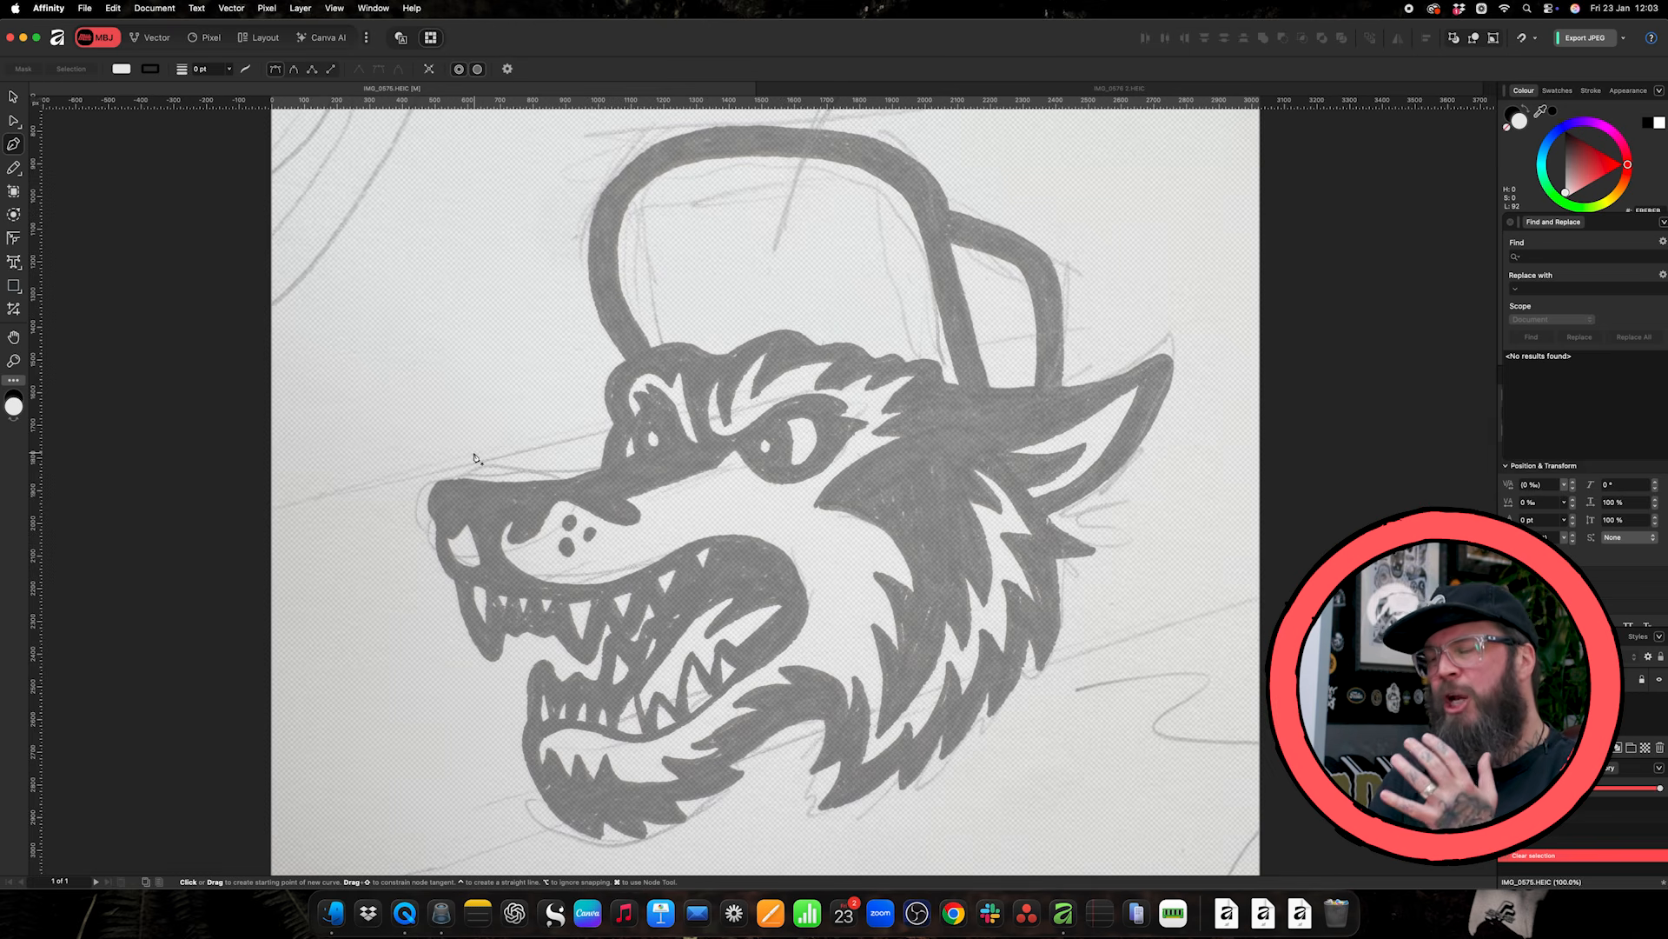
key("super")
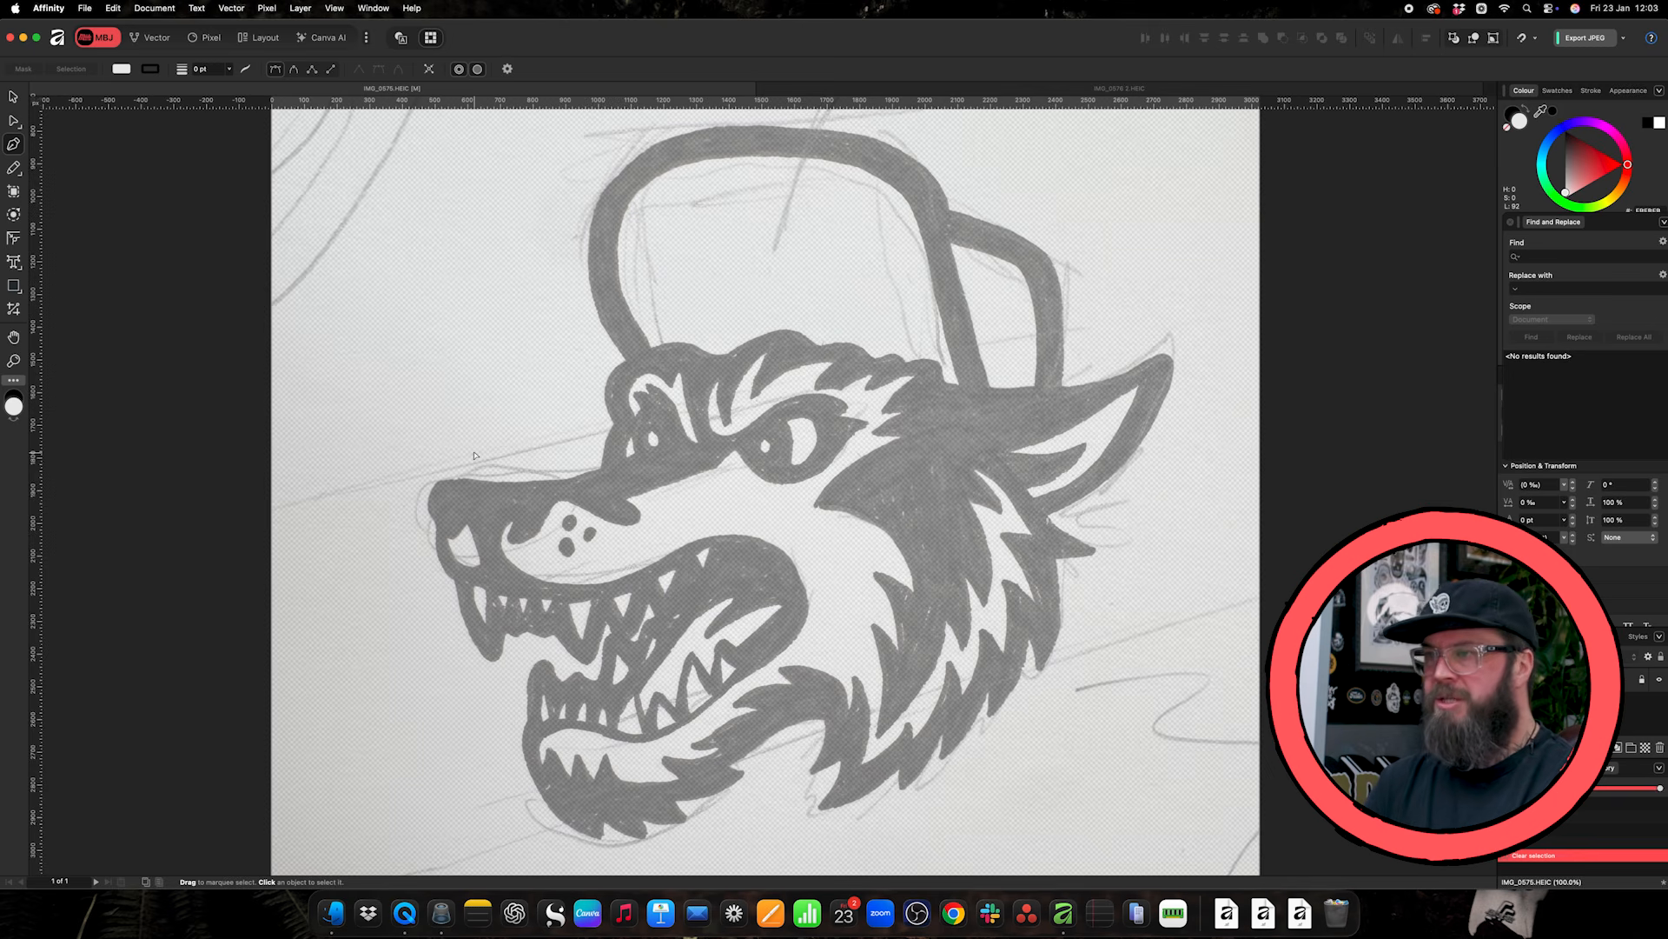
key("super+equal")
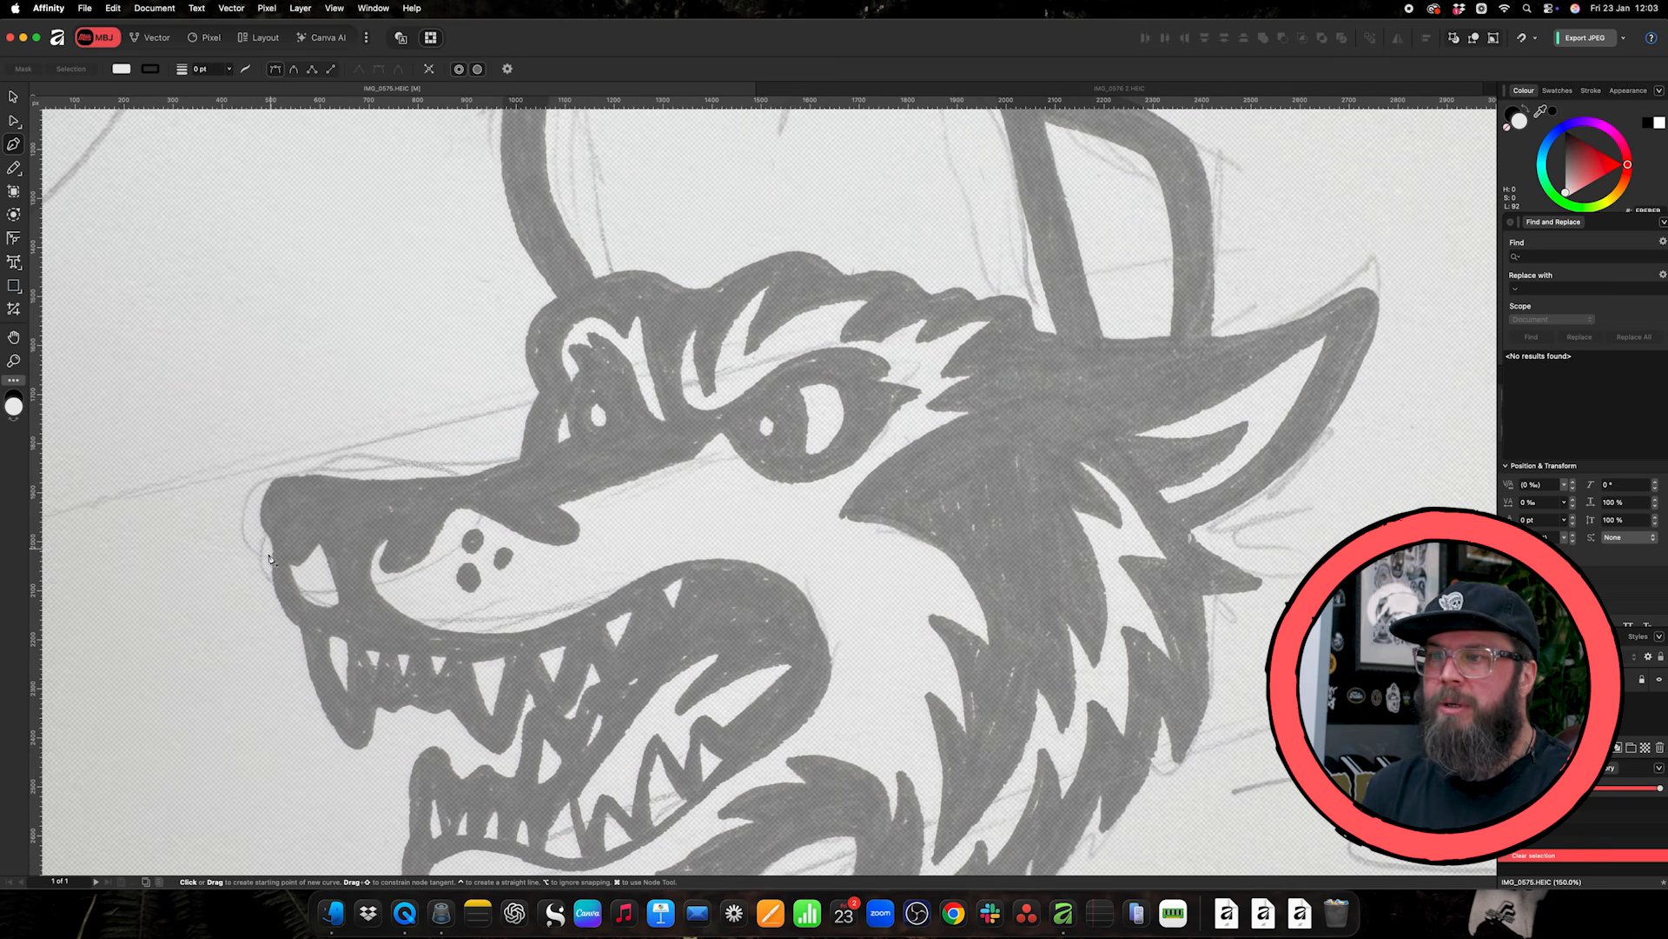
left_click(271, 538)
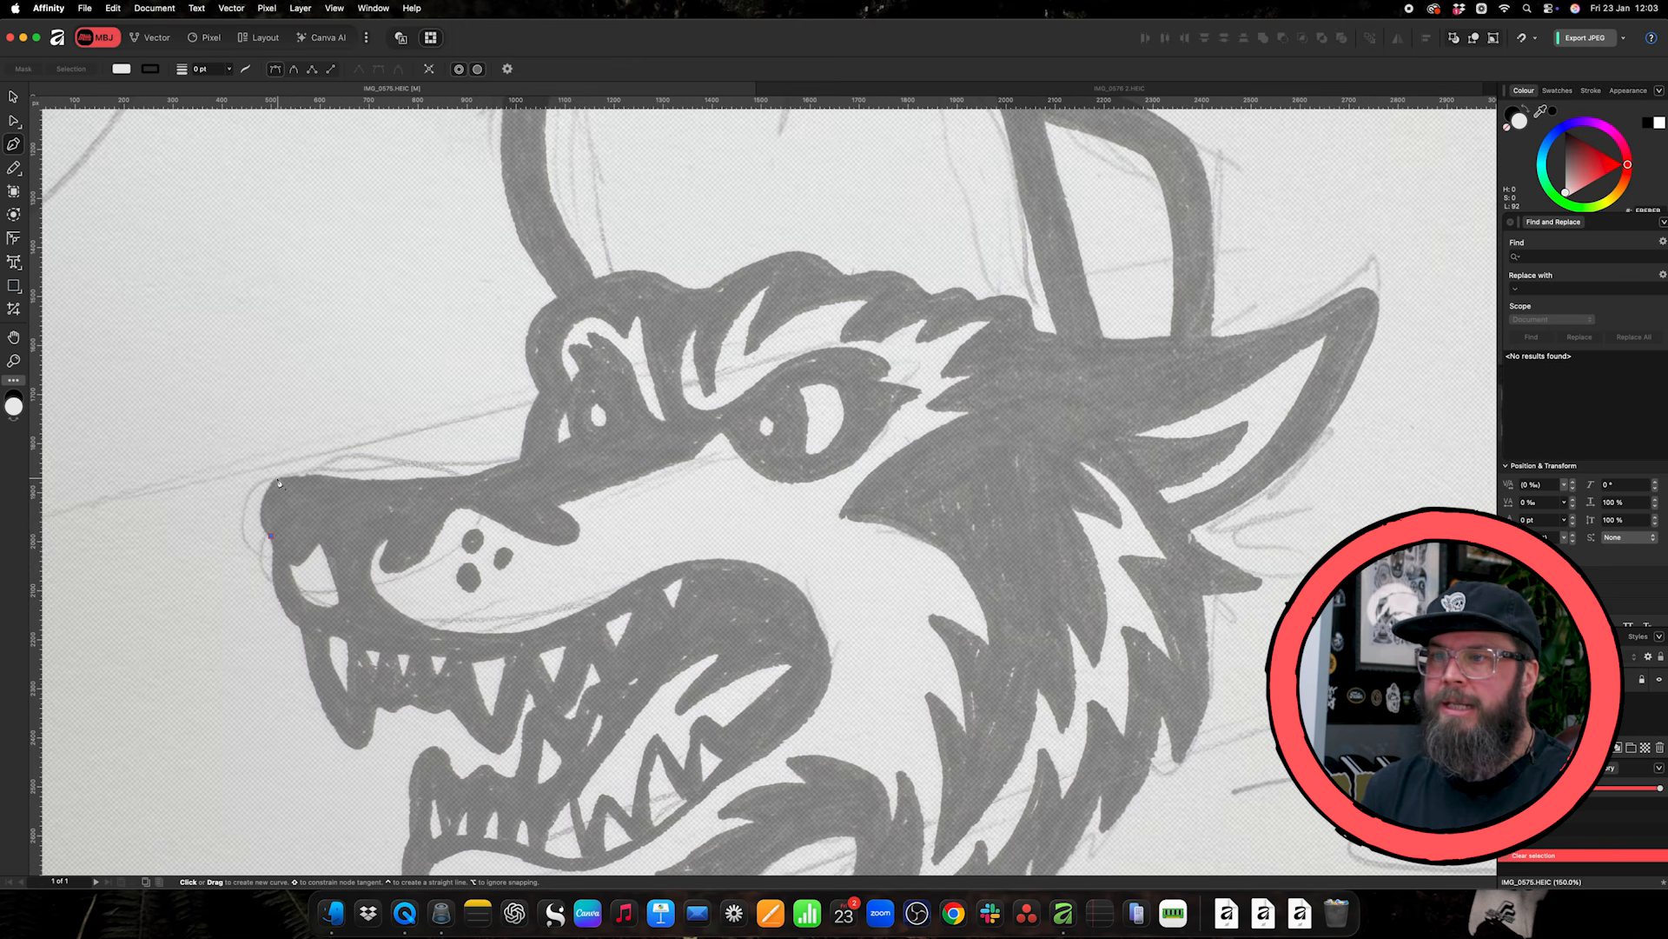
left_click_drag(278, 479, 315, 447)
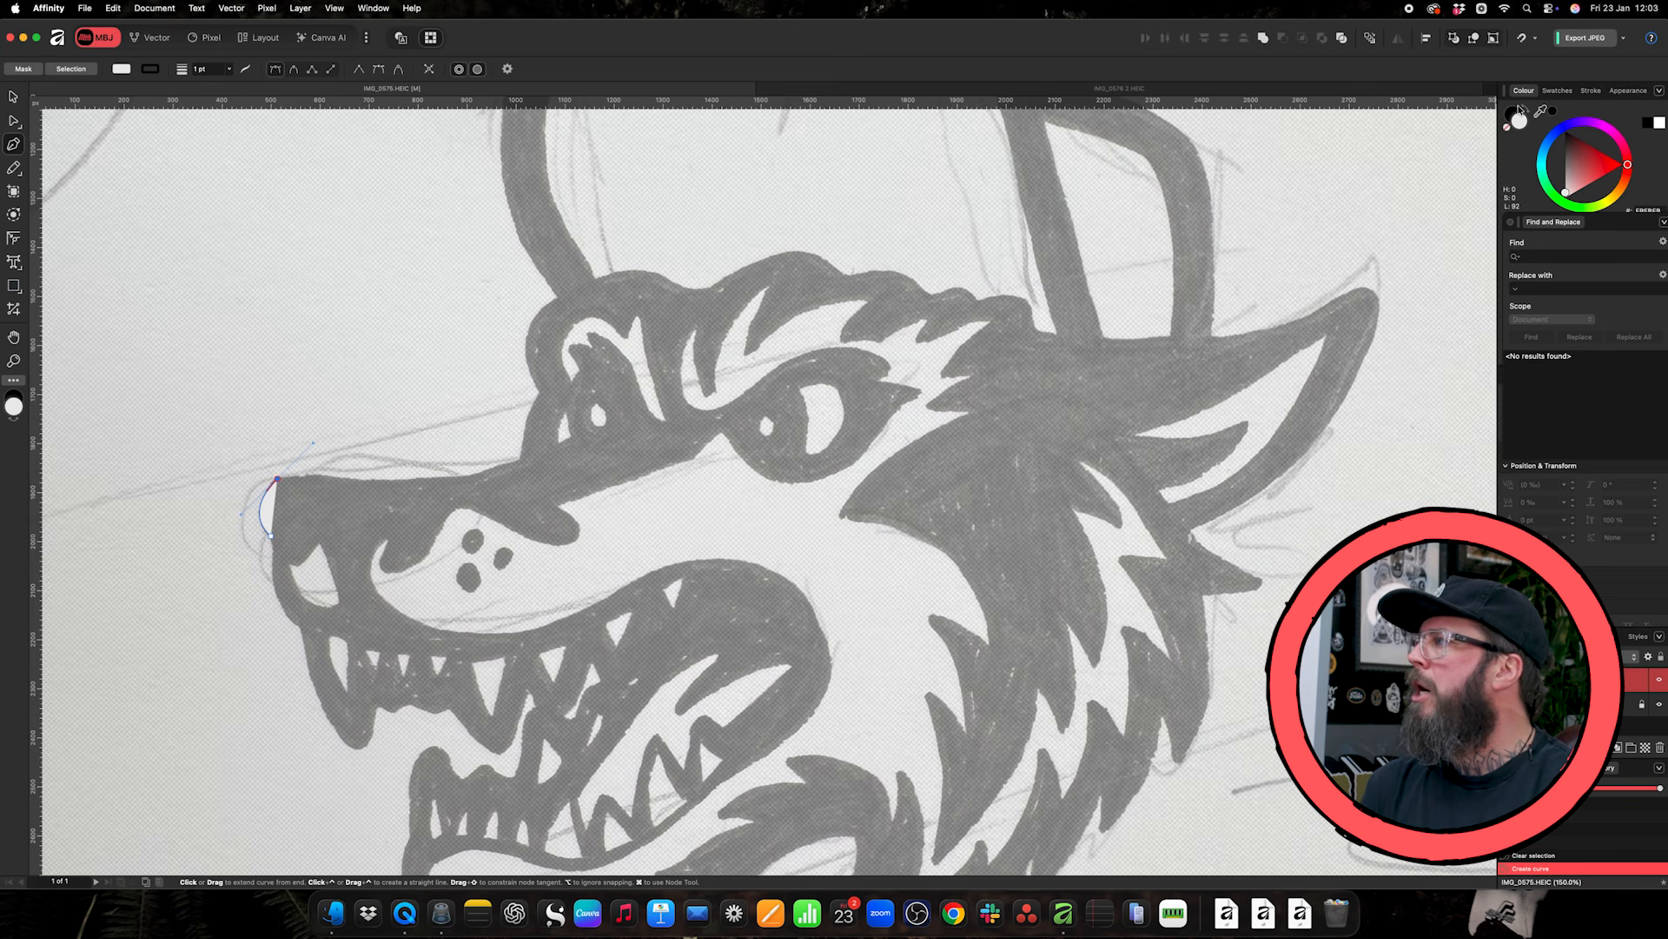
- Give the nose curve no fill and a black stroke 5 pt wide
left_click(1510, 128)
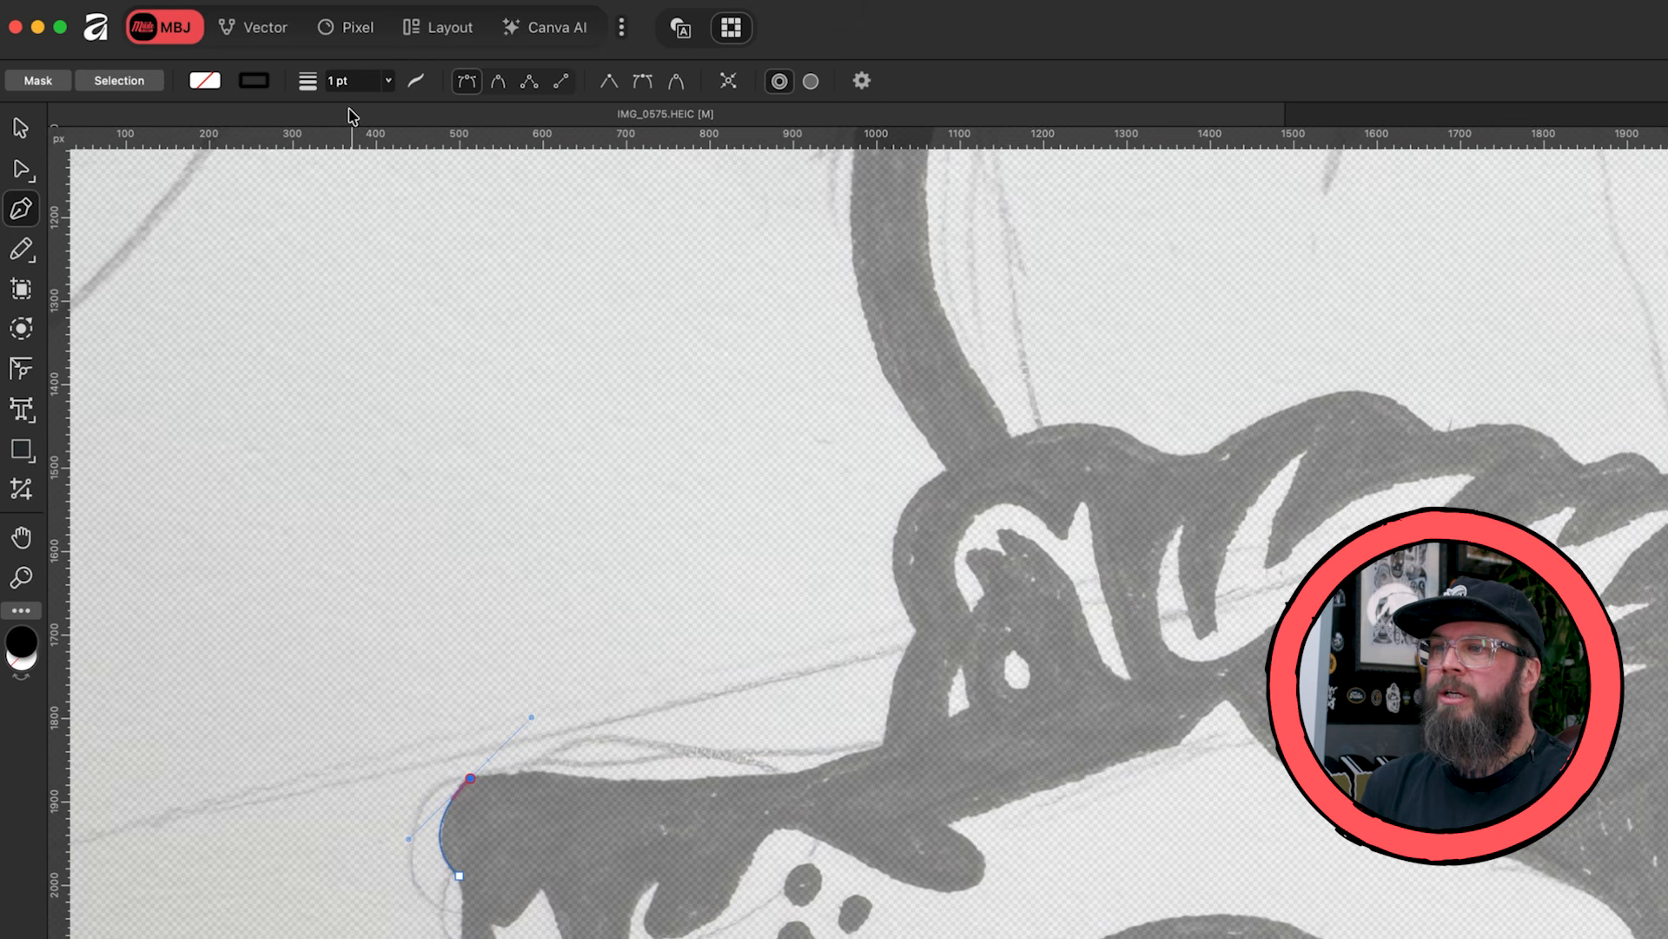
scroll(353, 81, "up", 2)
scroll(353, 81, "up", 2)
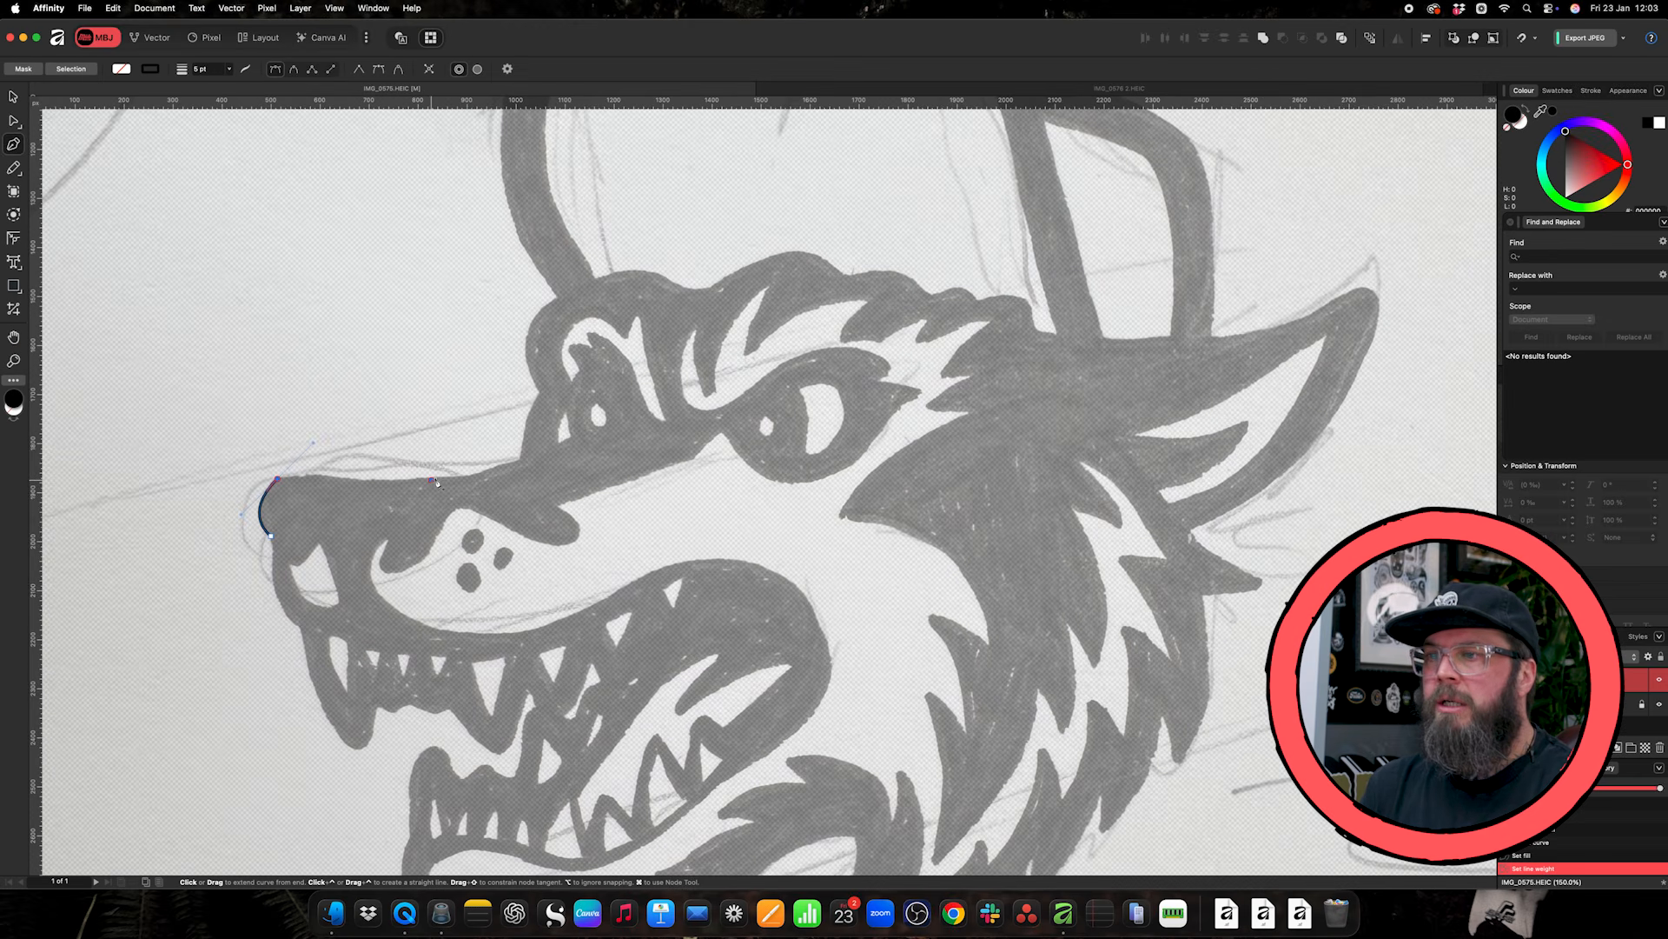
- Extend the outline along the top of the snout to the base of the brow, adjusting the curve handle to follow the sketch
left_click_drag(436, 481, 484, 471)
key("super+equal")
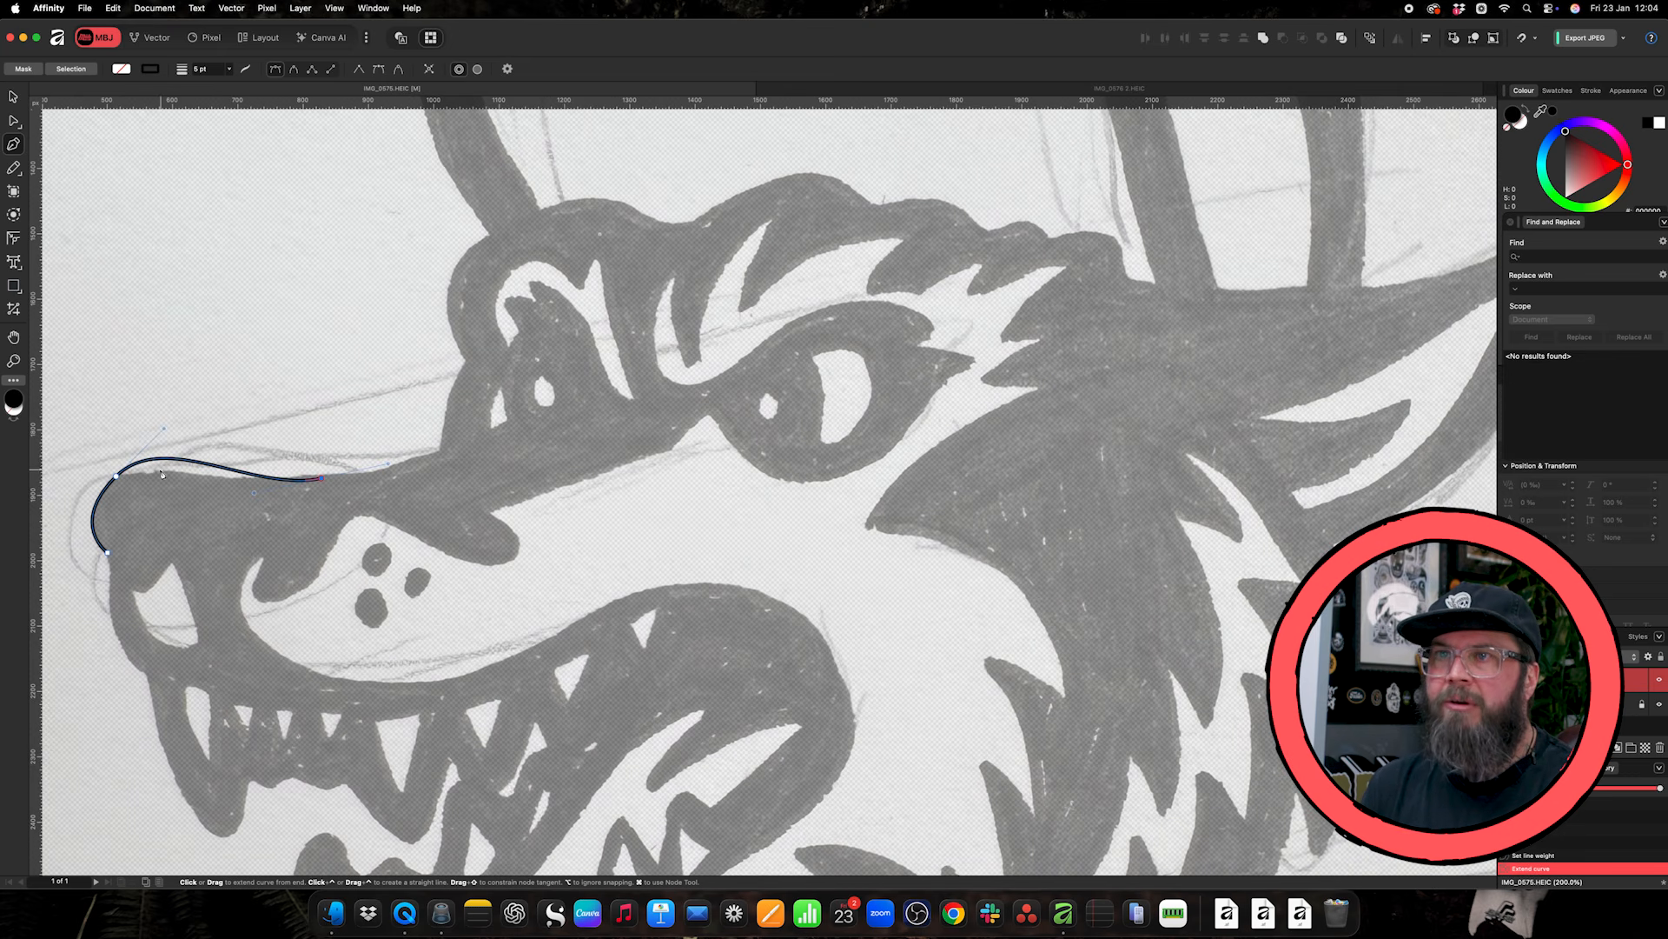
key("a")
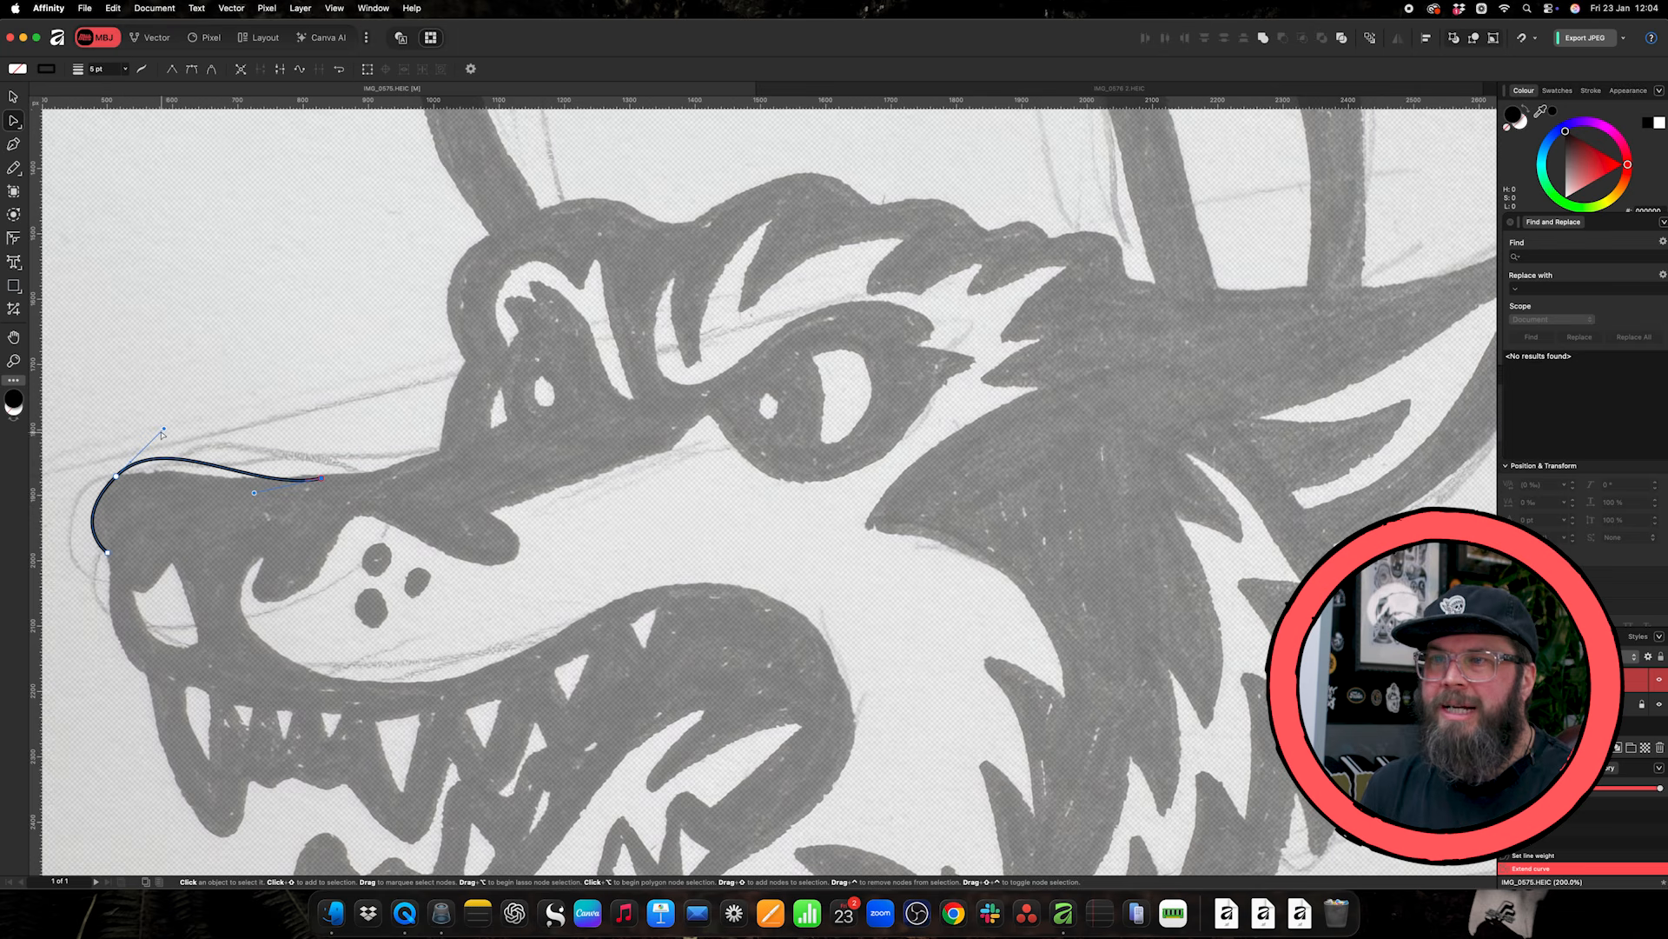
left_click_drag(163, 431, 148, 449)
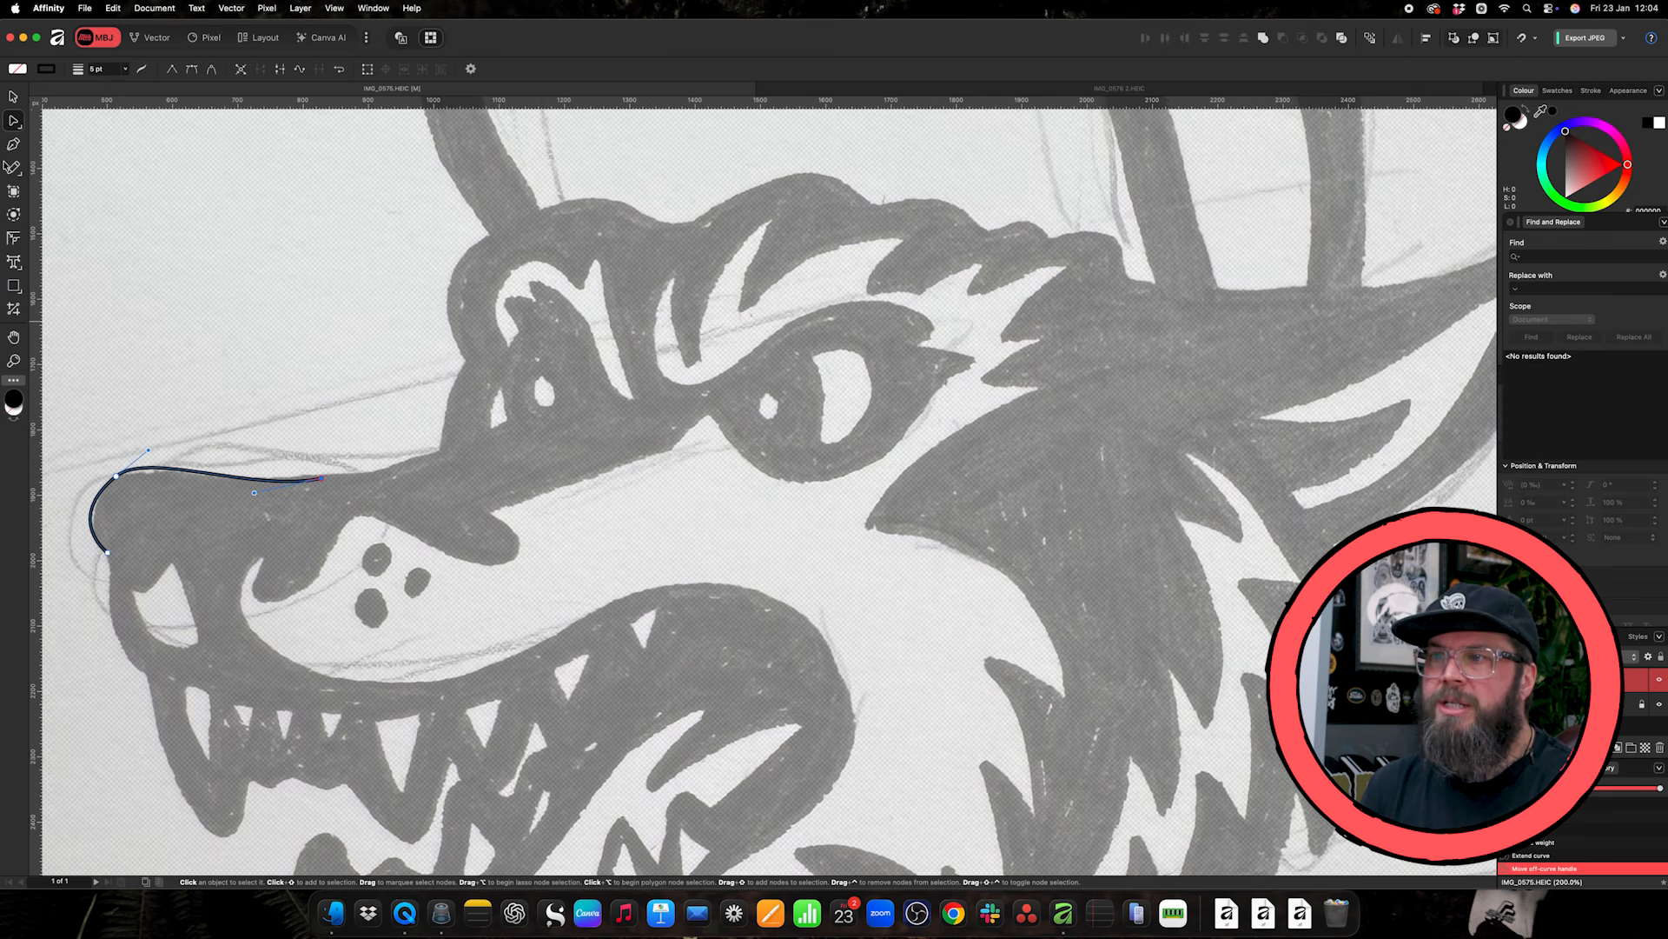
left_click(13, 144)
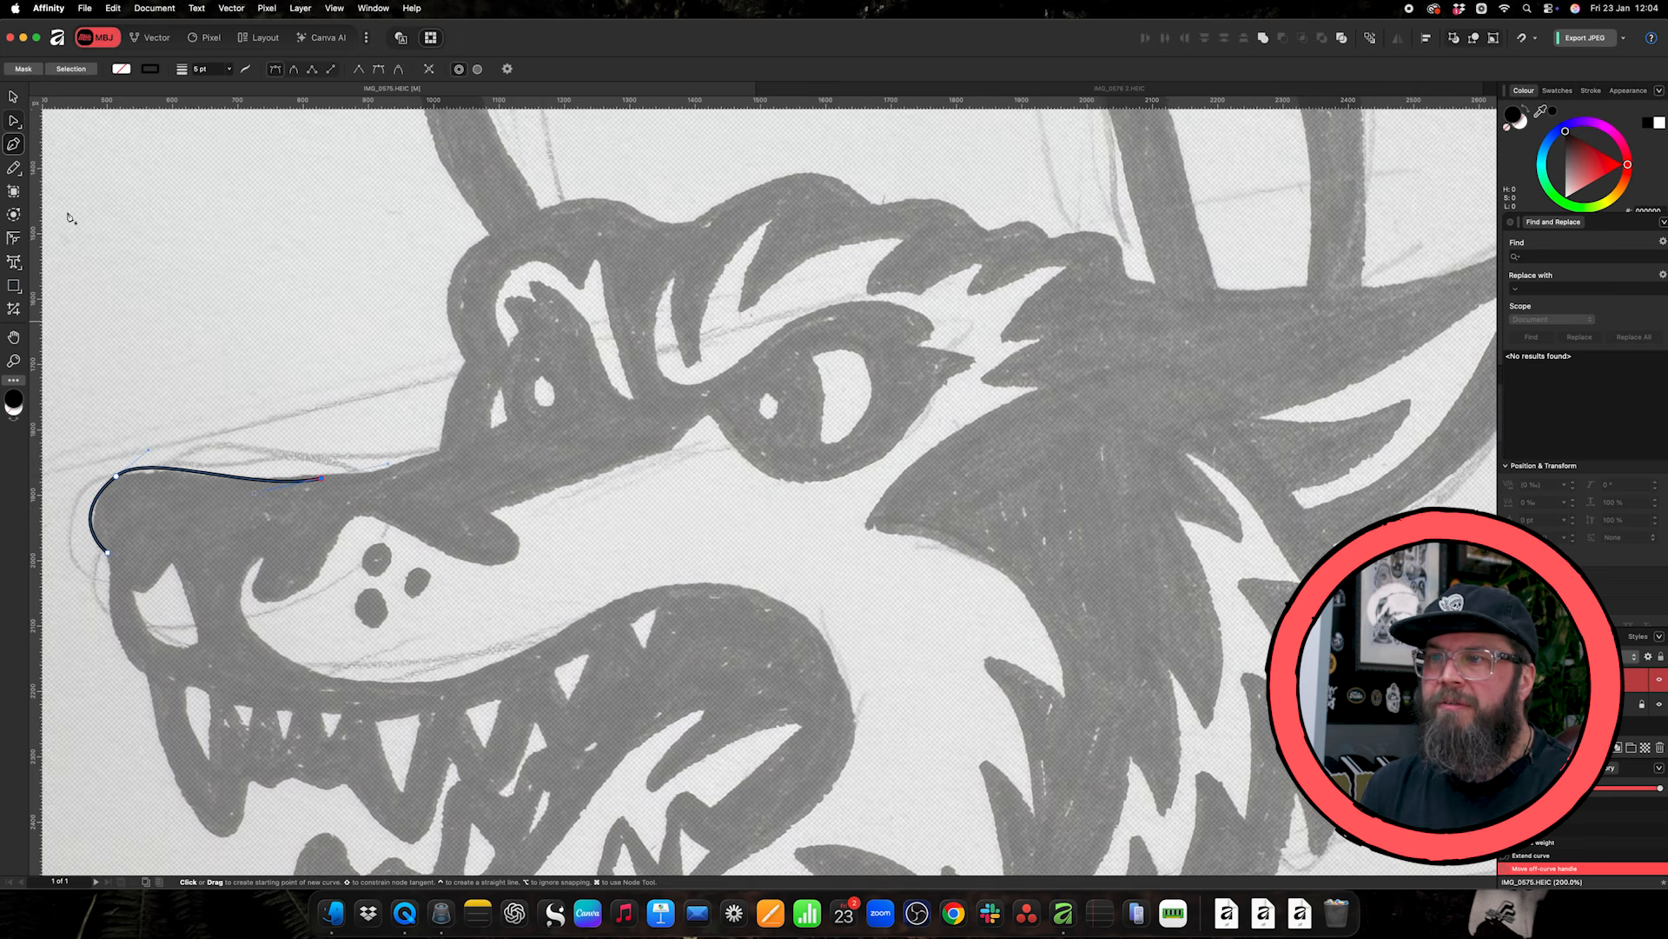
left_click(443, 453)
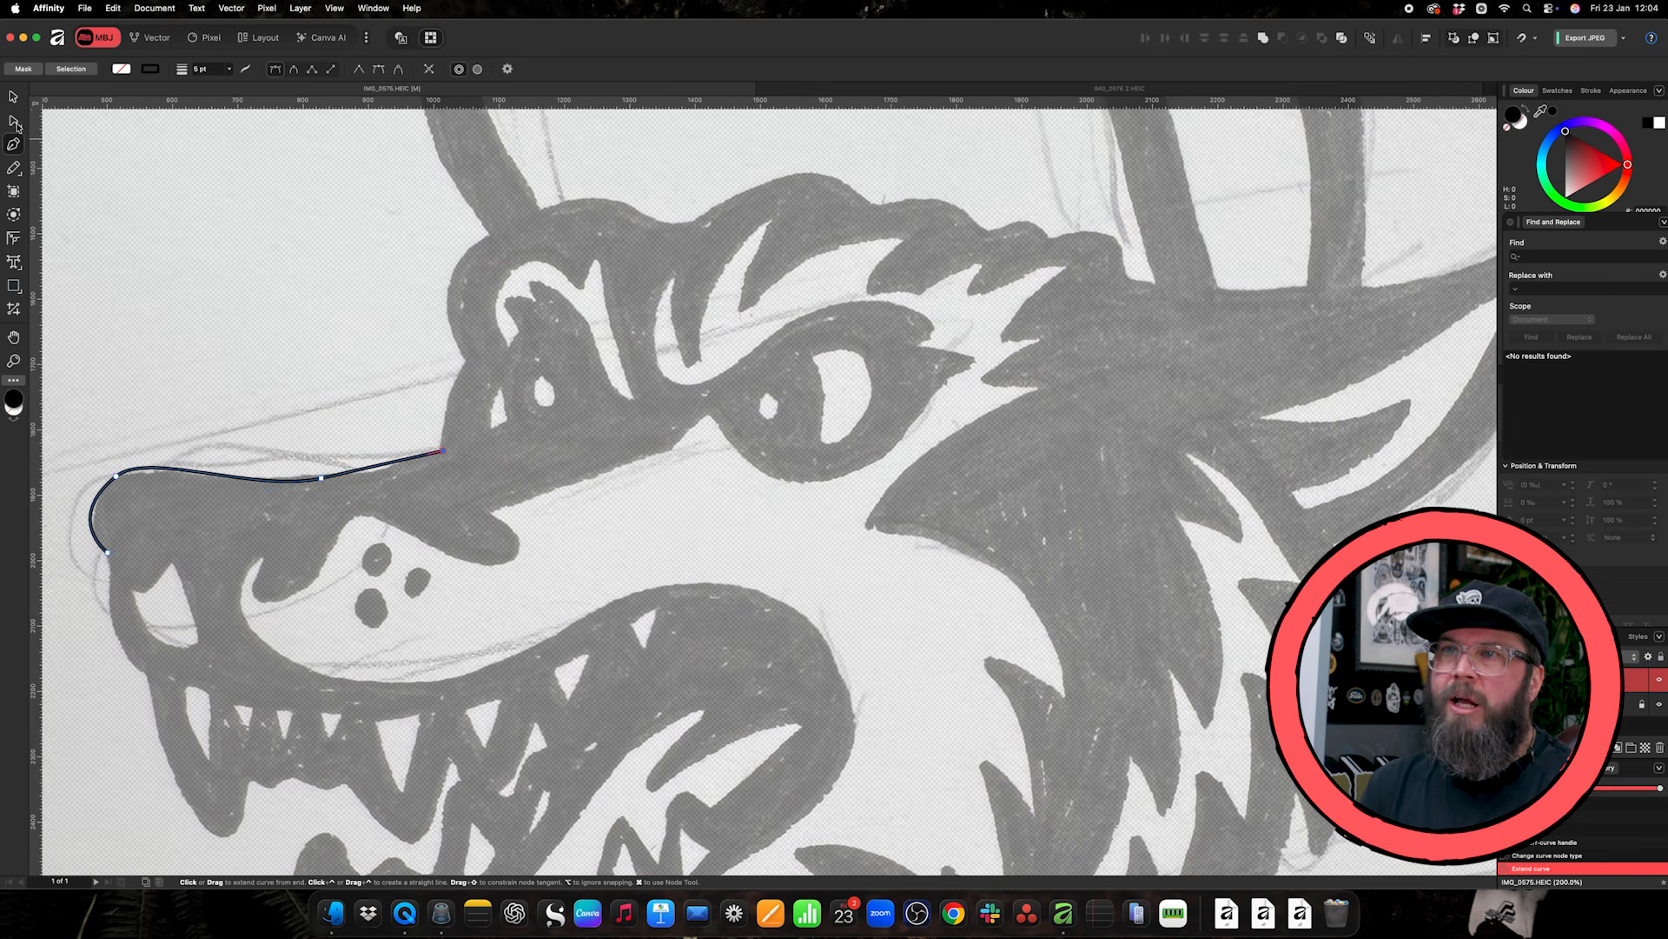
- Try to round the middle node on the snout curve with the Corner tool
left_click(17, 191)
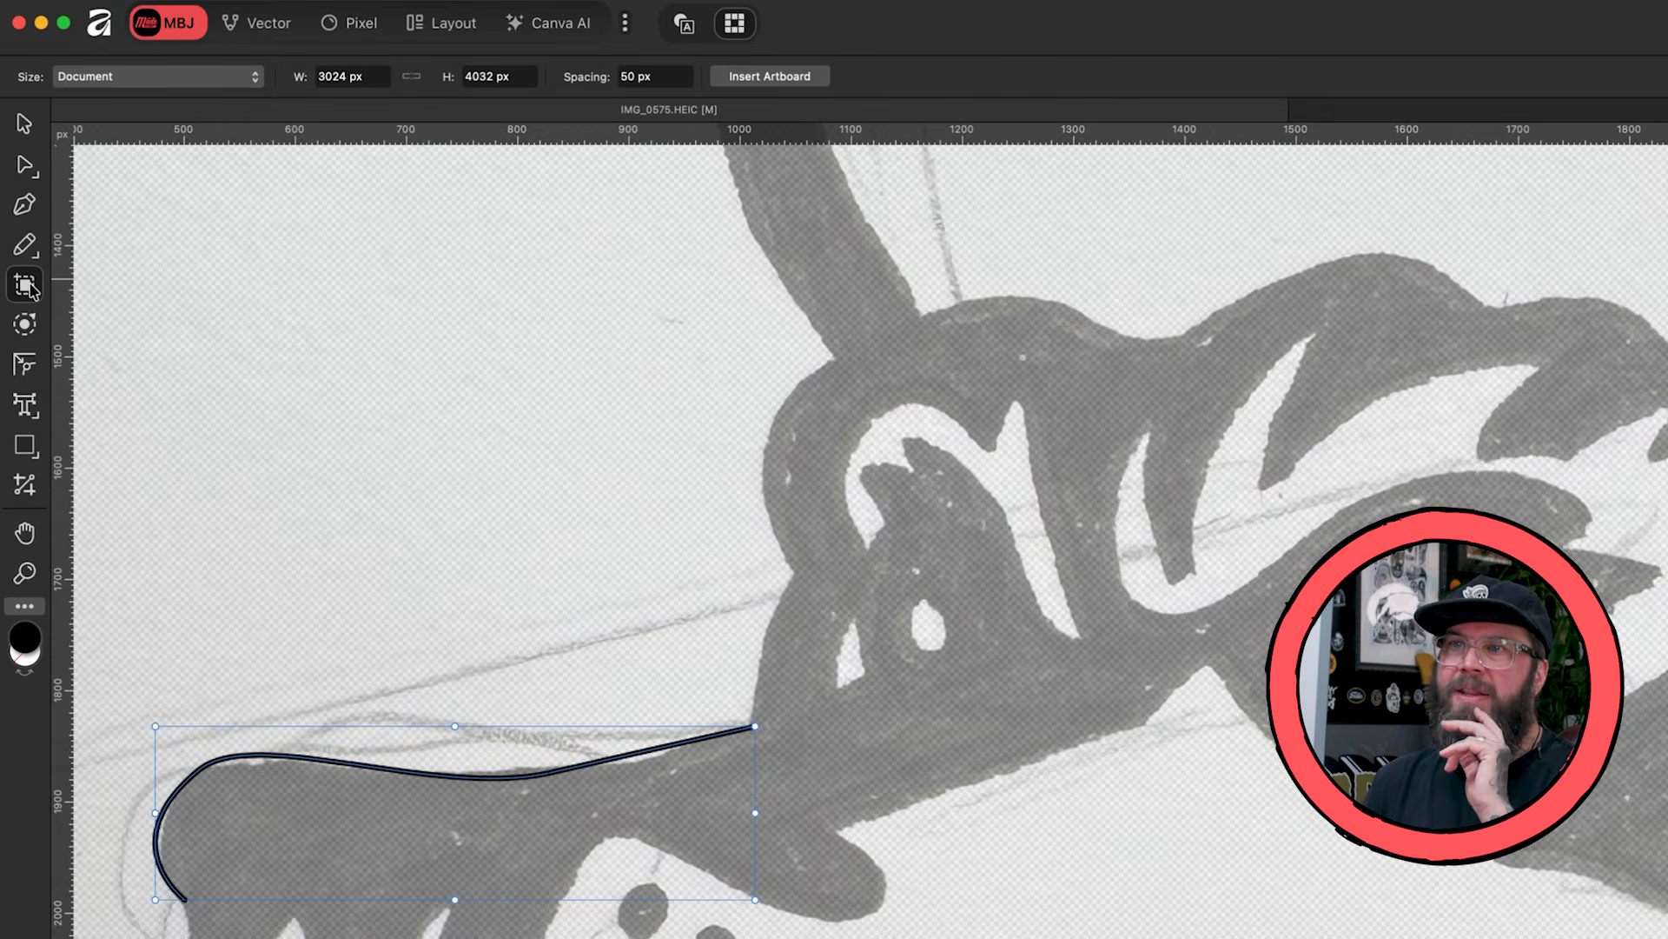
left_click(30, 368)
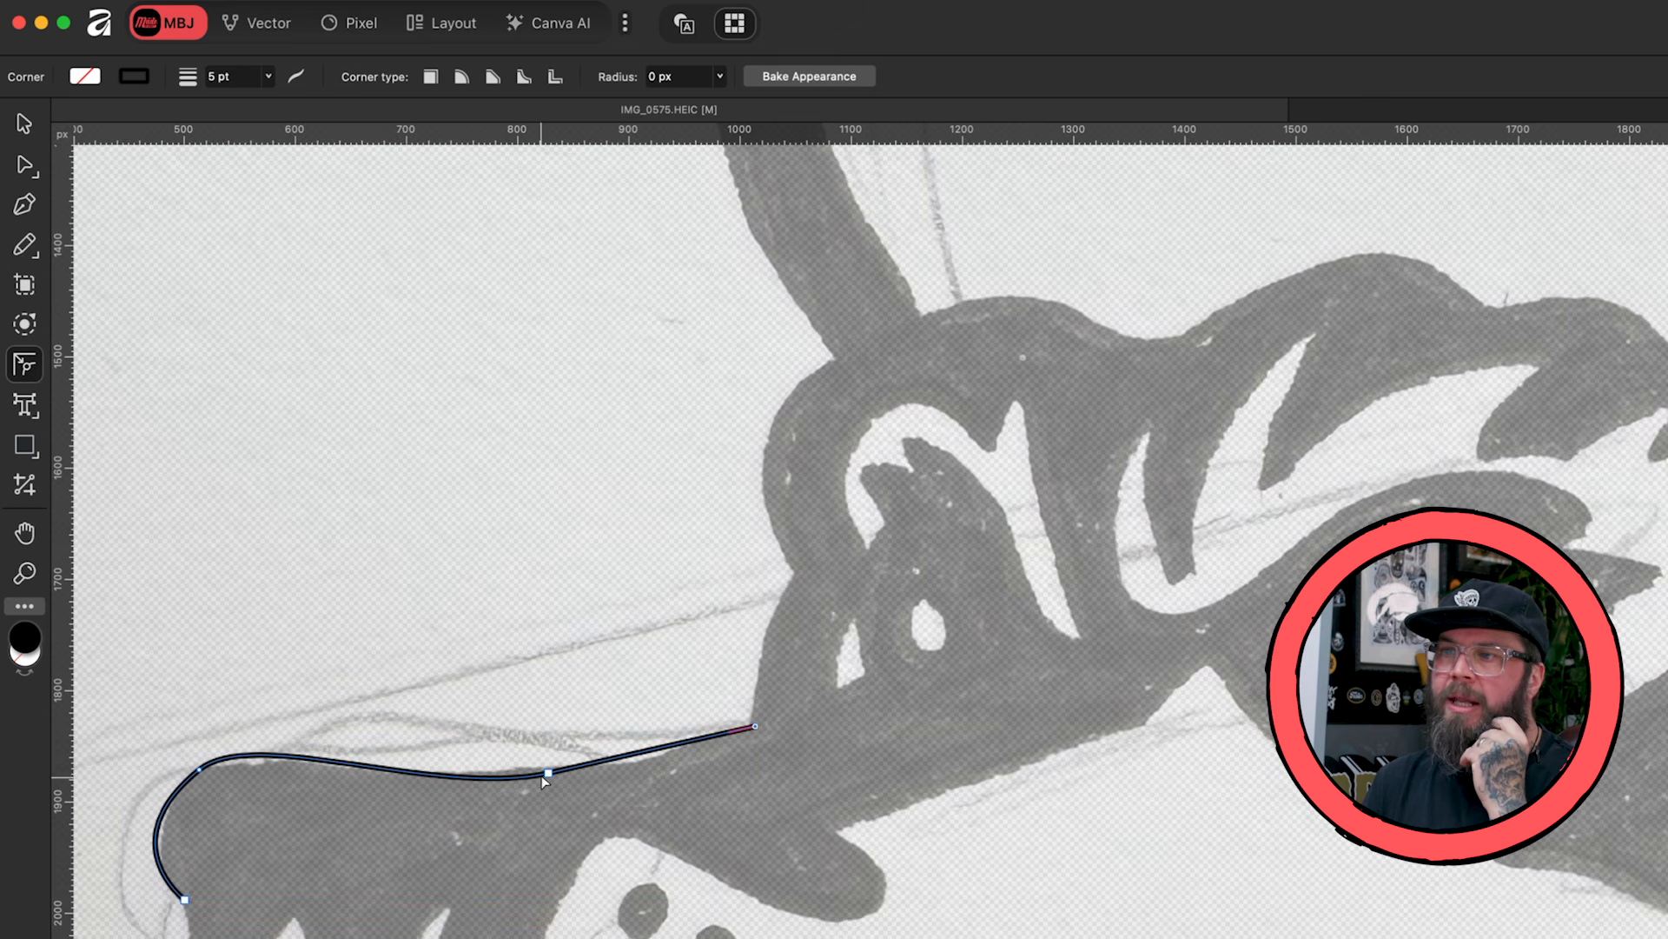
left_click_drag(548, 773, 534, 708)
left_click(25, 122)
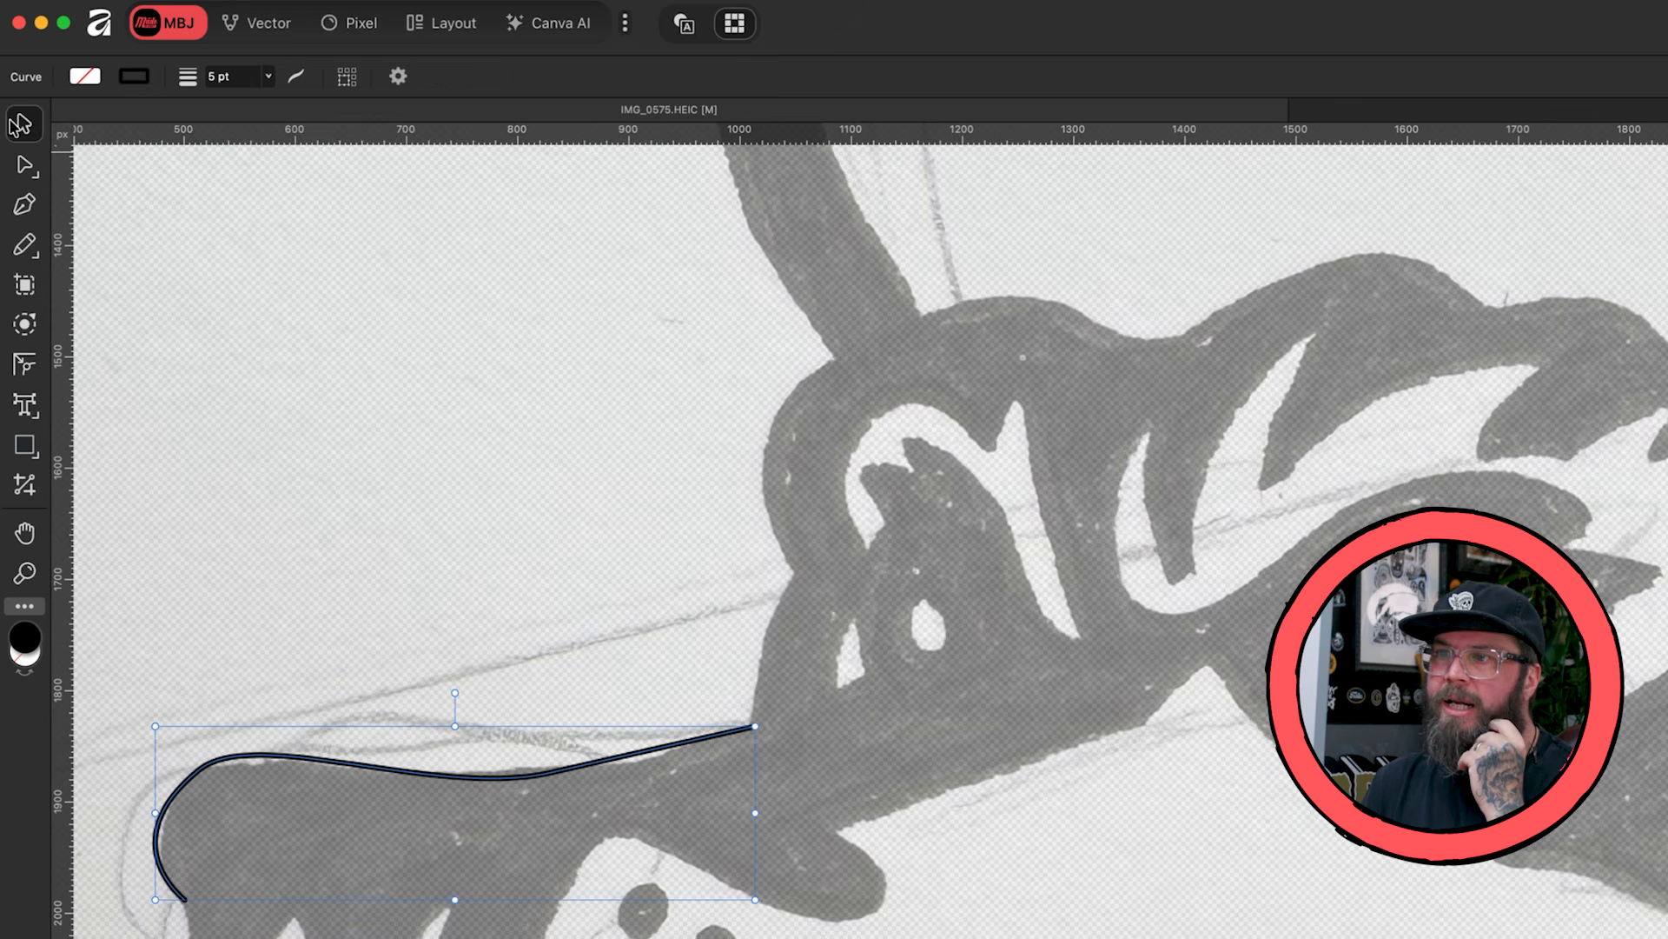
left_click(554, 744)
left_click(539, 776)
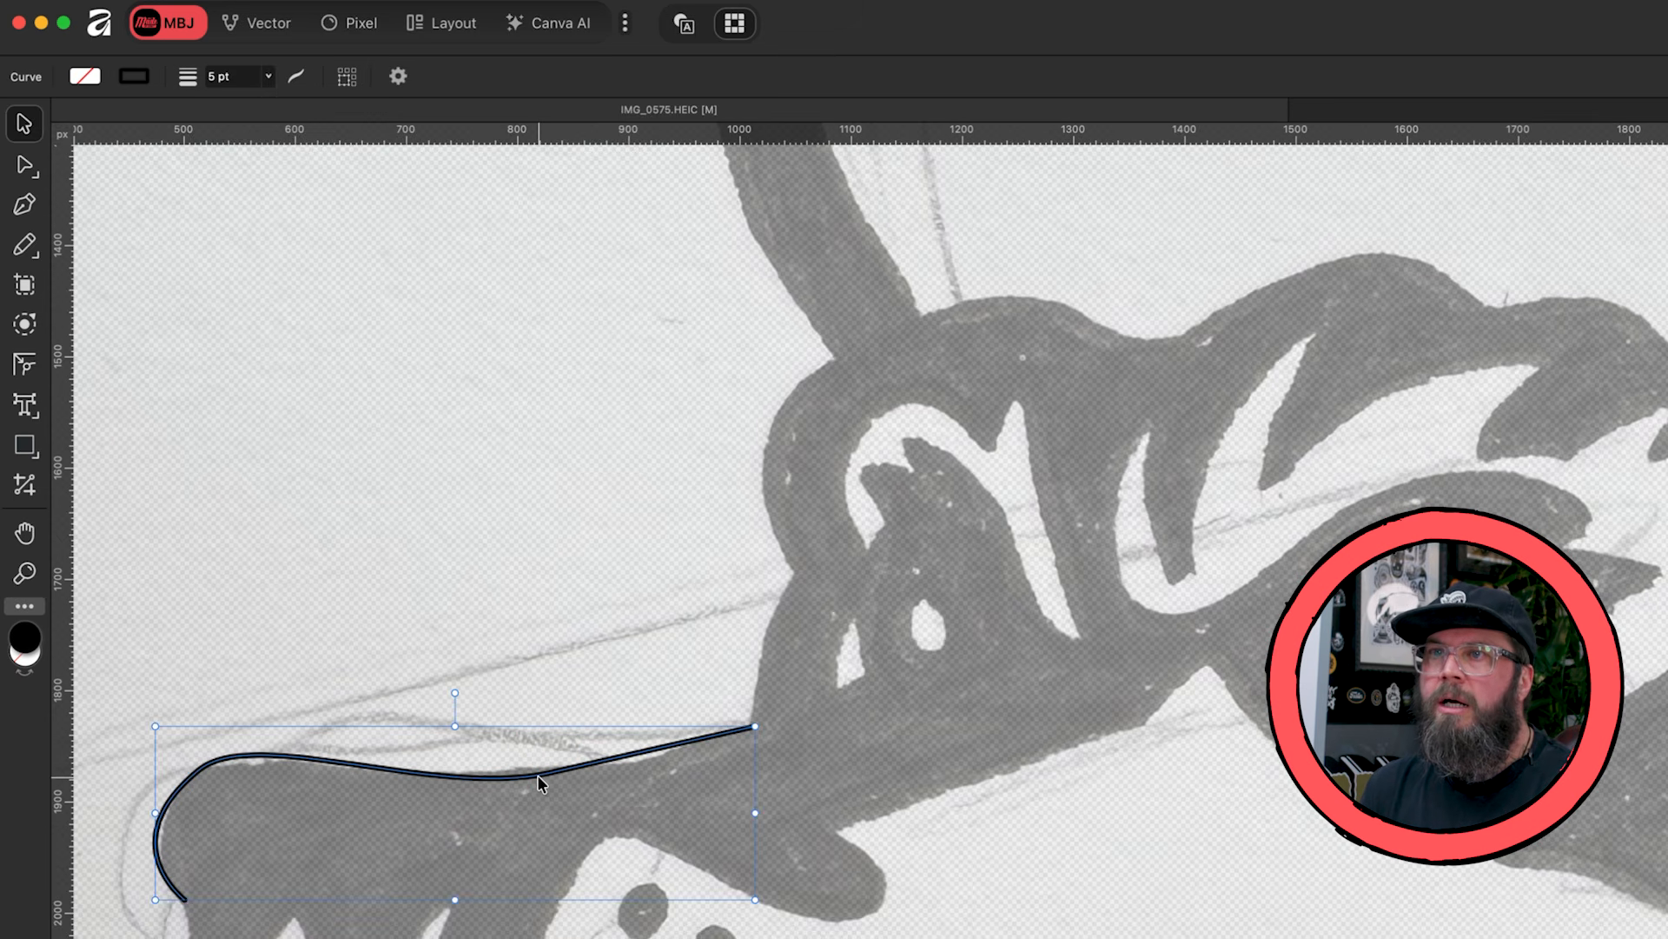
- Trace the front of the brow with the Pen tool in two curved segments up to the cap's front base, with a sharp node between them
left_click(24, 204)
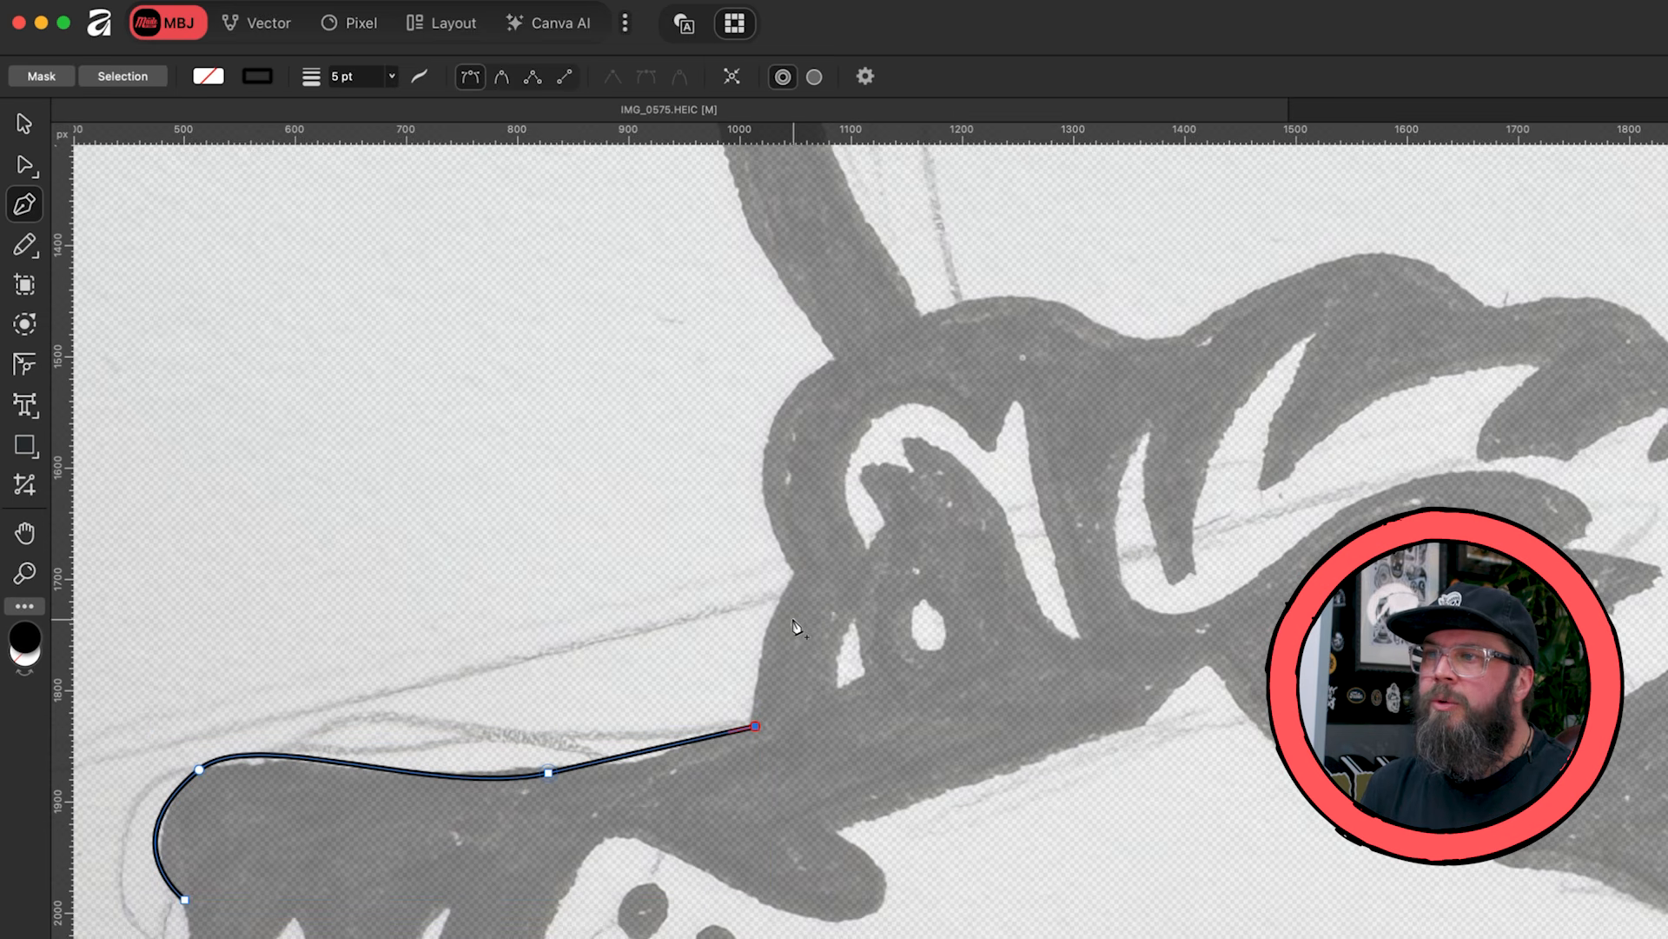
left_click_drag(797, 576, 842, 520)
left_click(797, 577, "alt")
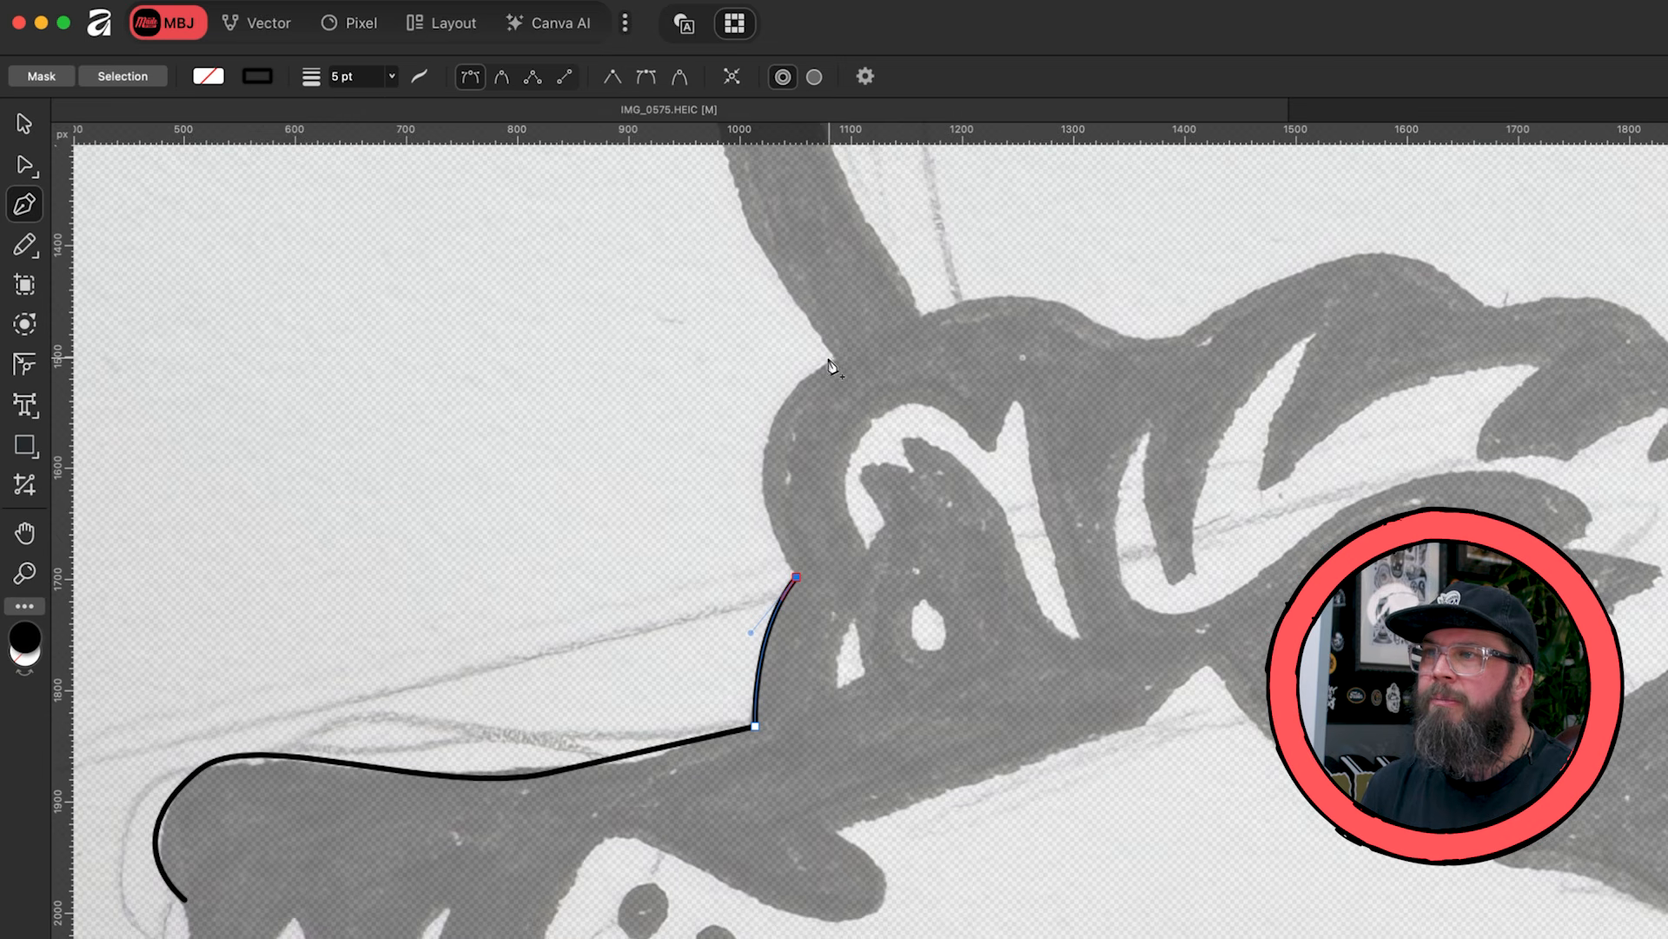
left_click_drag(836, 358, 974, 300)
- Trace the cap's front edge and over to the top of its crown, removing the outgoing handle at each node
scroll(975, 300, "up", 10)
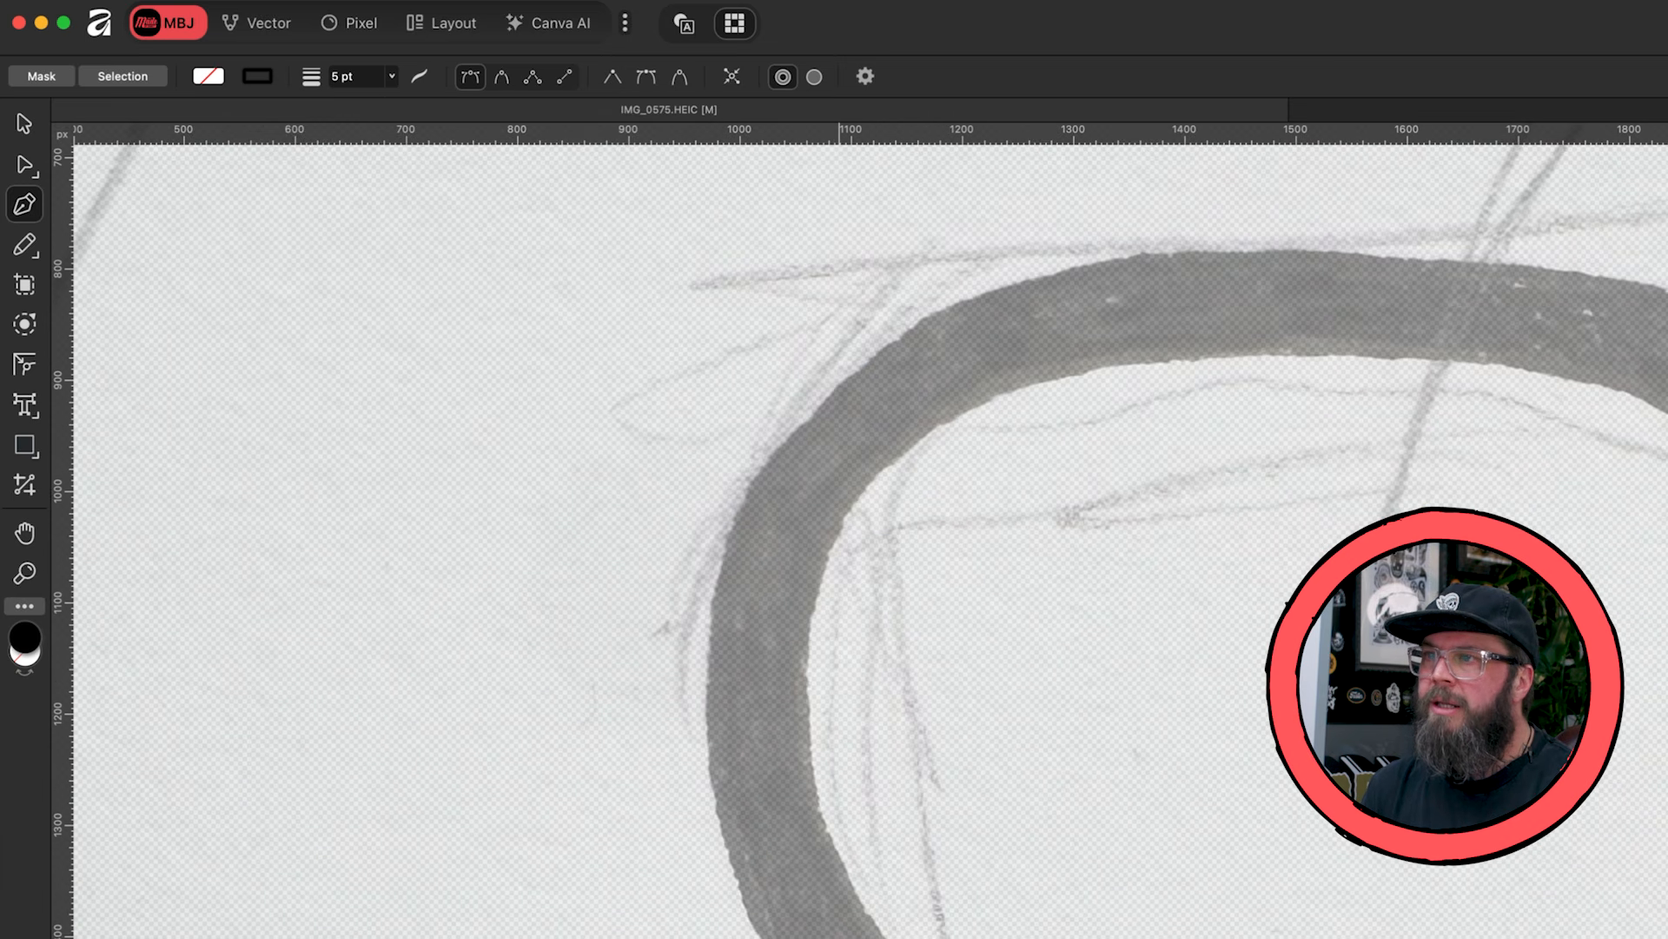
left_click_drag(756, 483, 911, 210)
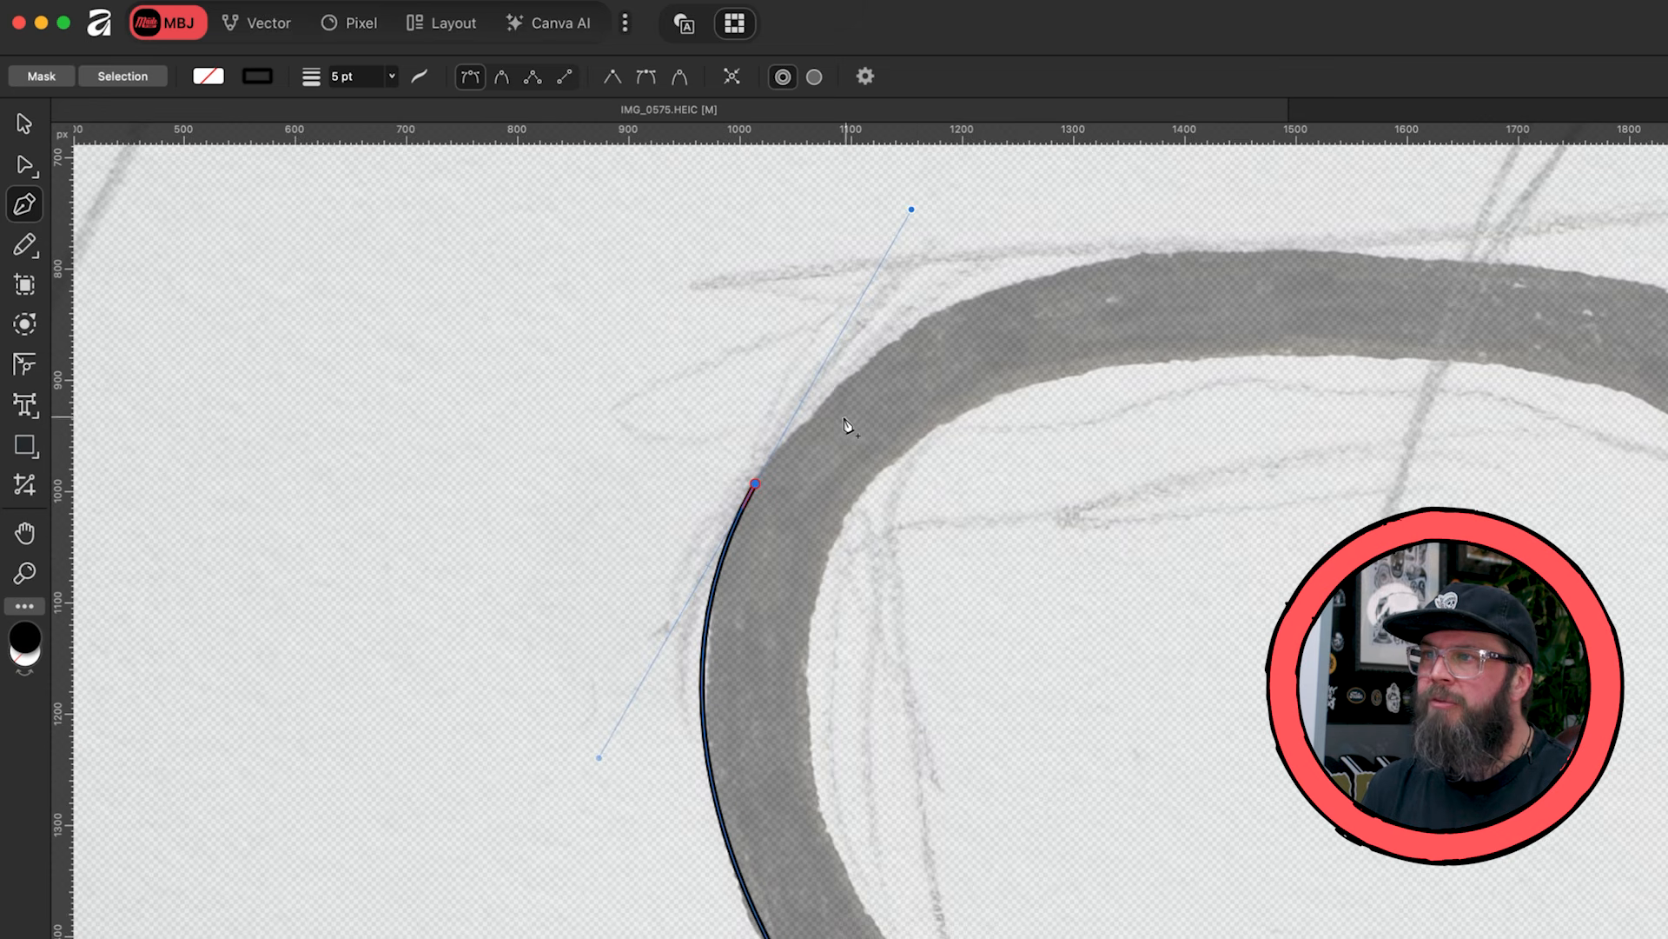
left_click(755, 483)
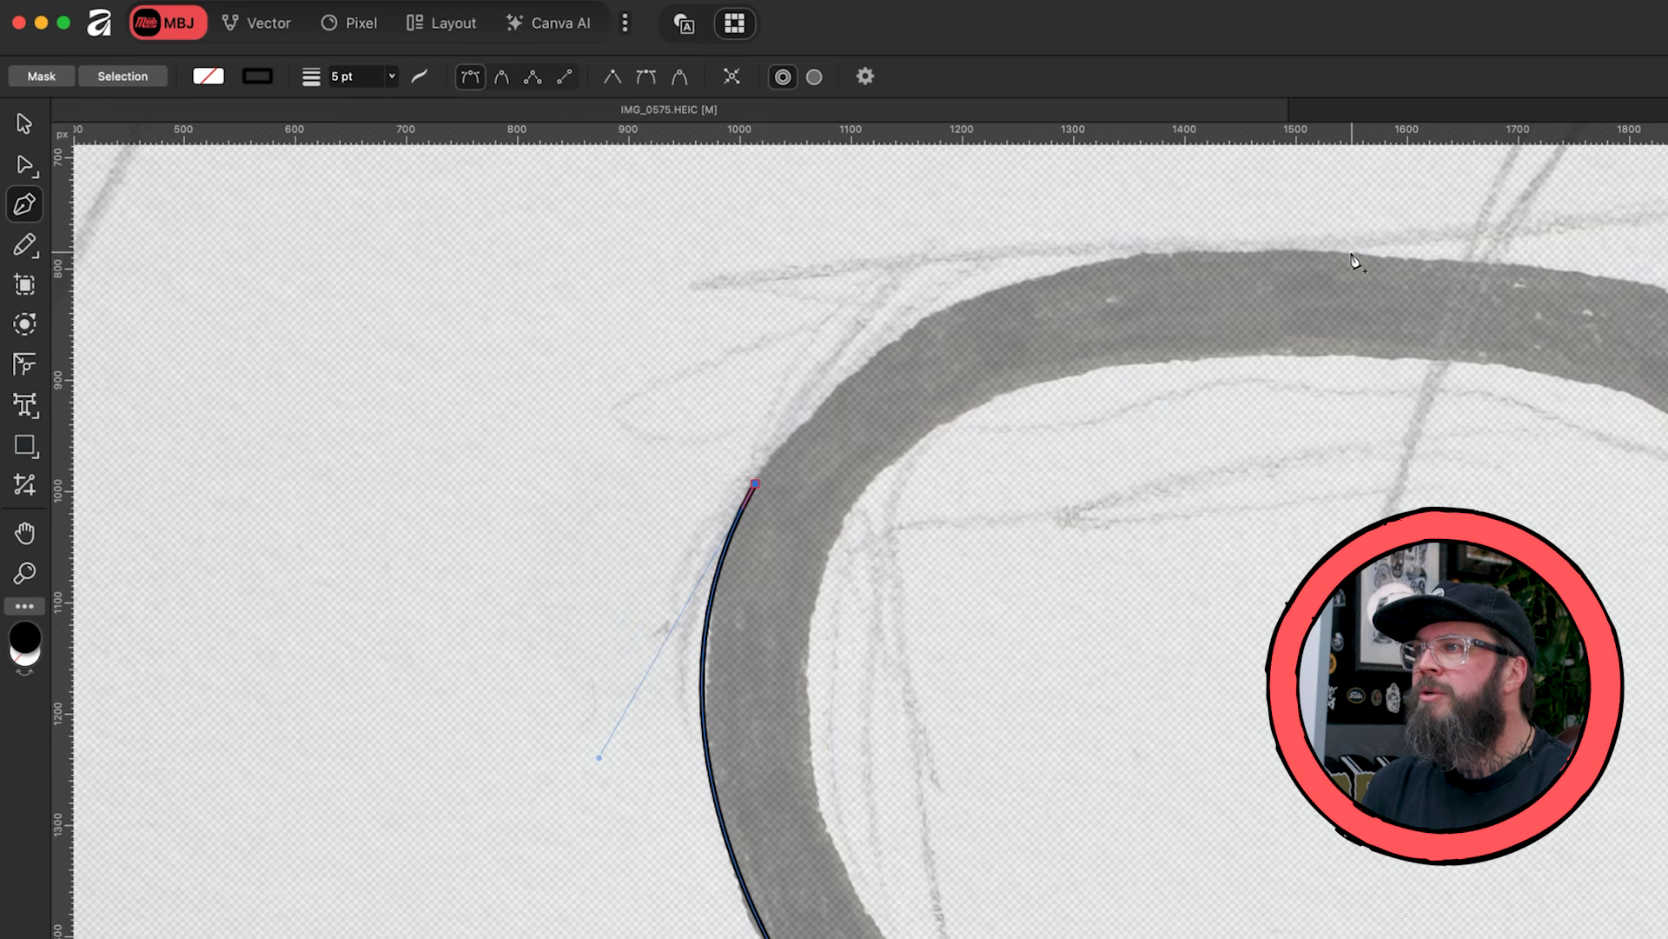
left_click_drag(1354, 251, 1667, 283)
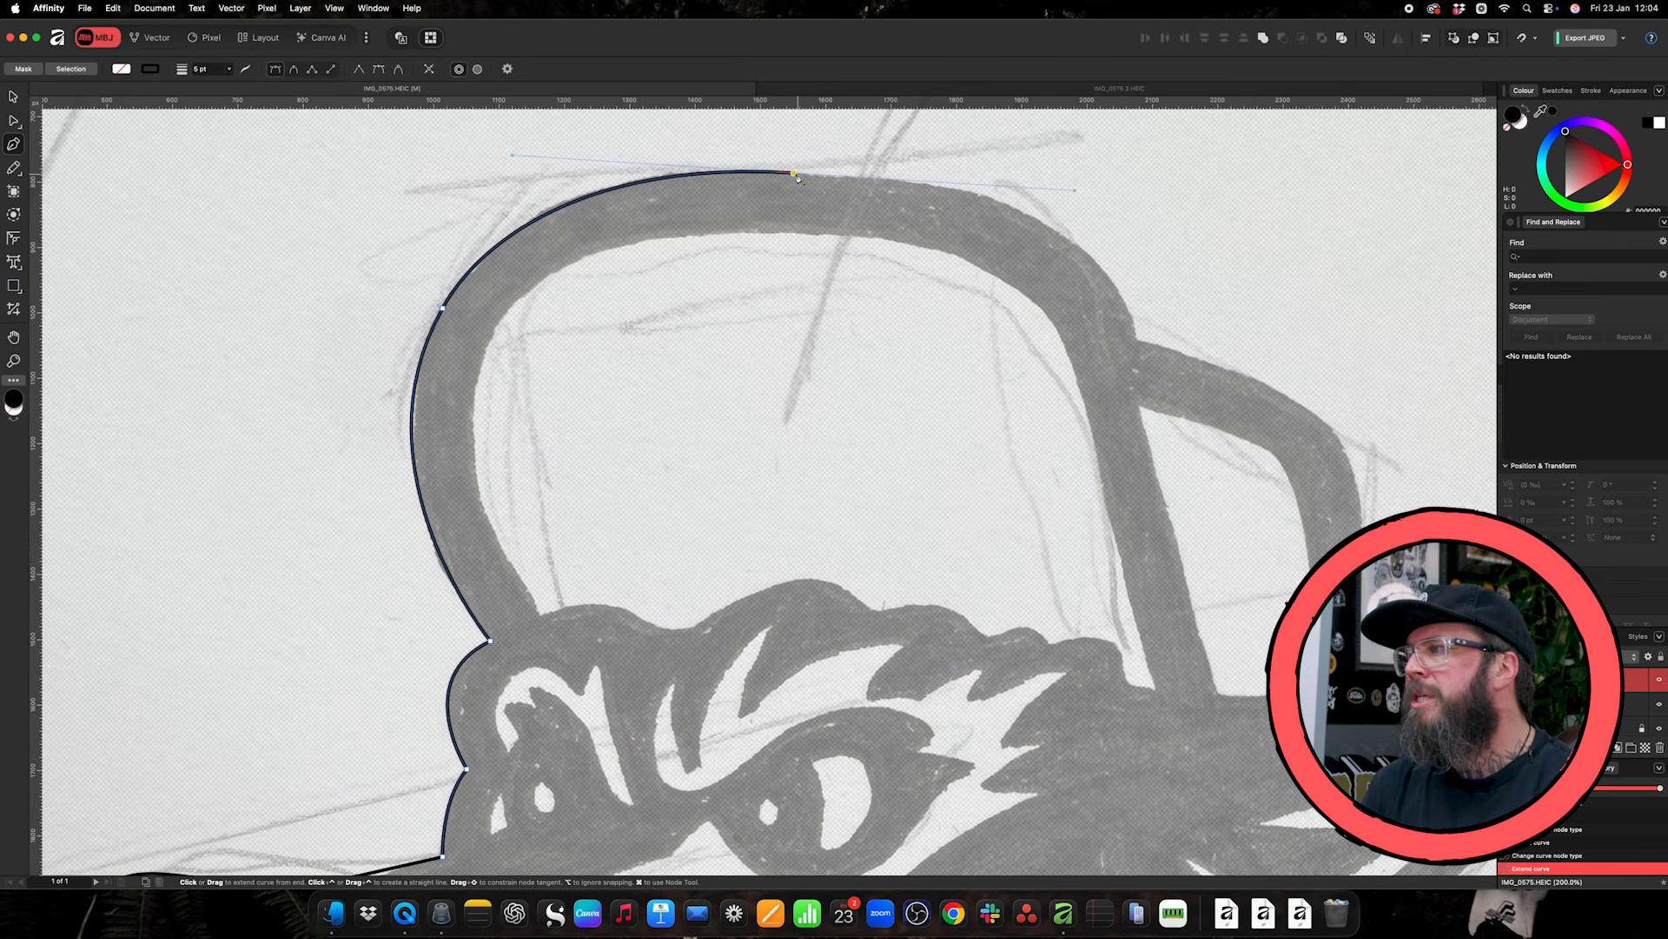
left_click(796, 175)
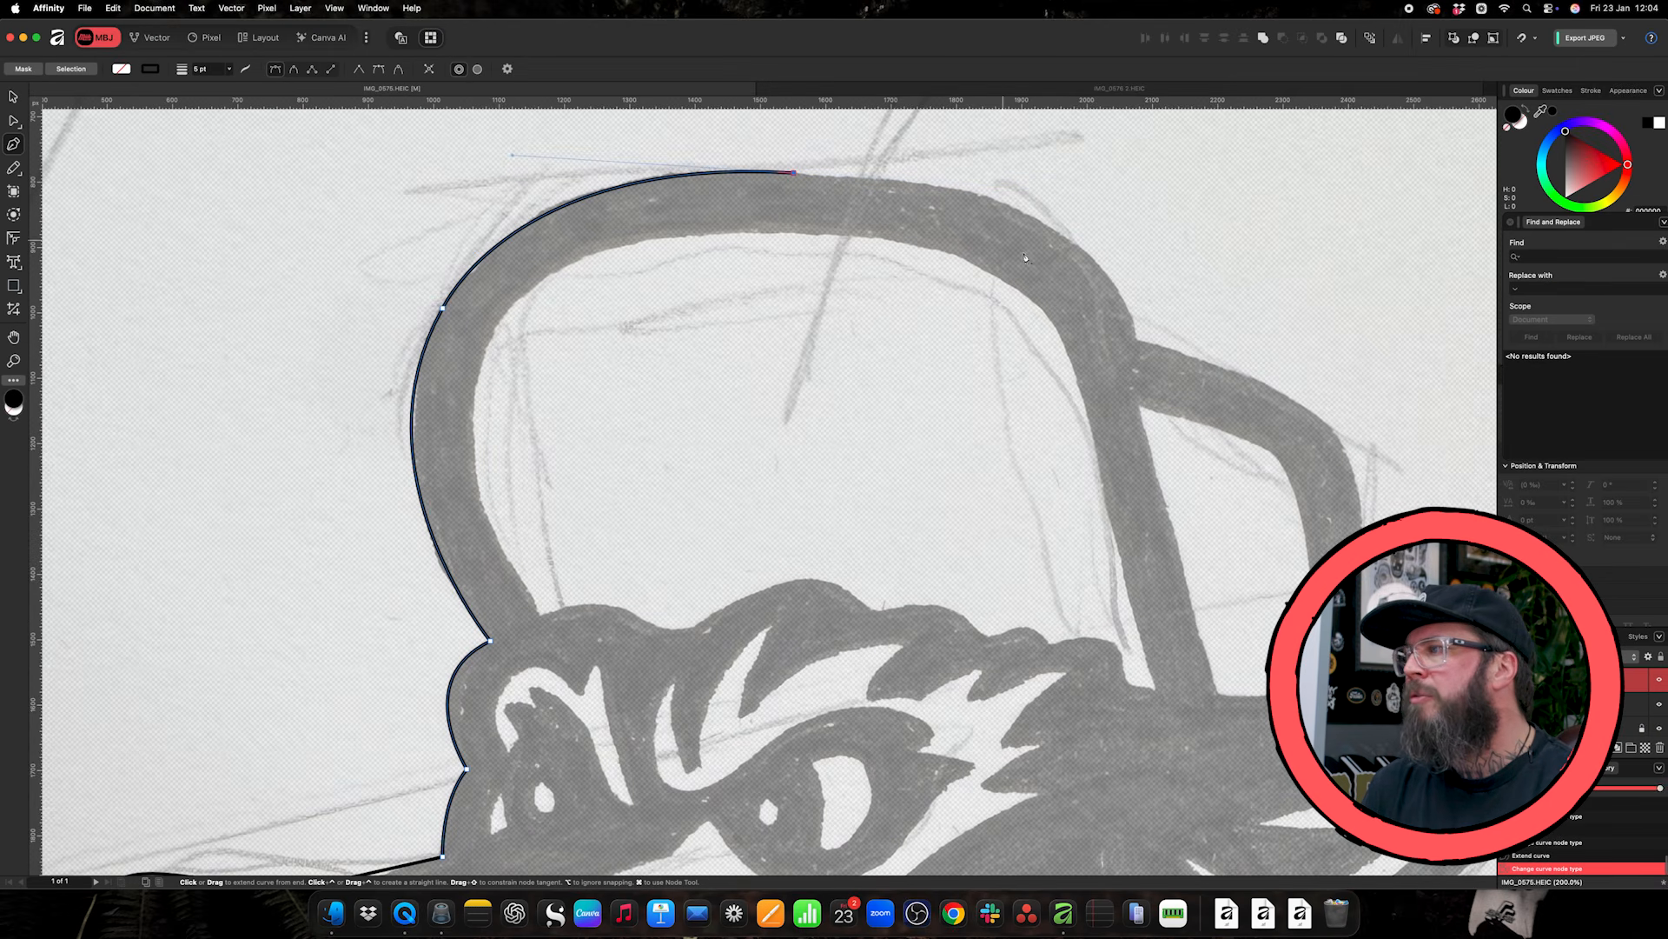
- Extend the outline down the back of the crown to where the rear strap begins, ending in a sharp node
mouse_move(1137, 339)
left_mouse_down()
mouse_move(1187, 515)
mouse_move(1175, 501)
left_mouse_up()
scroll(1175, 501, "right", 5)
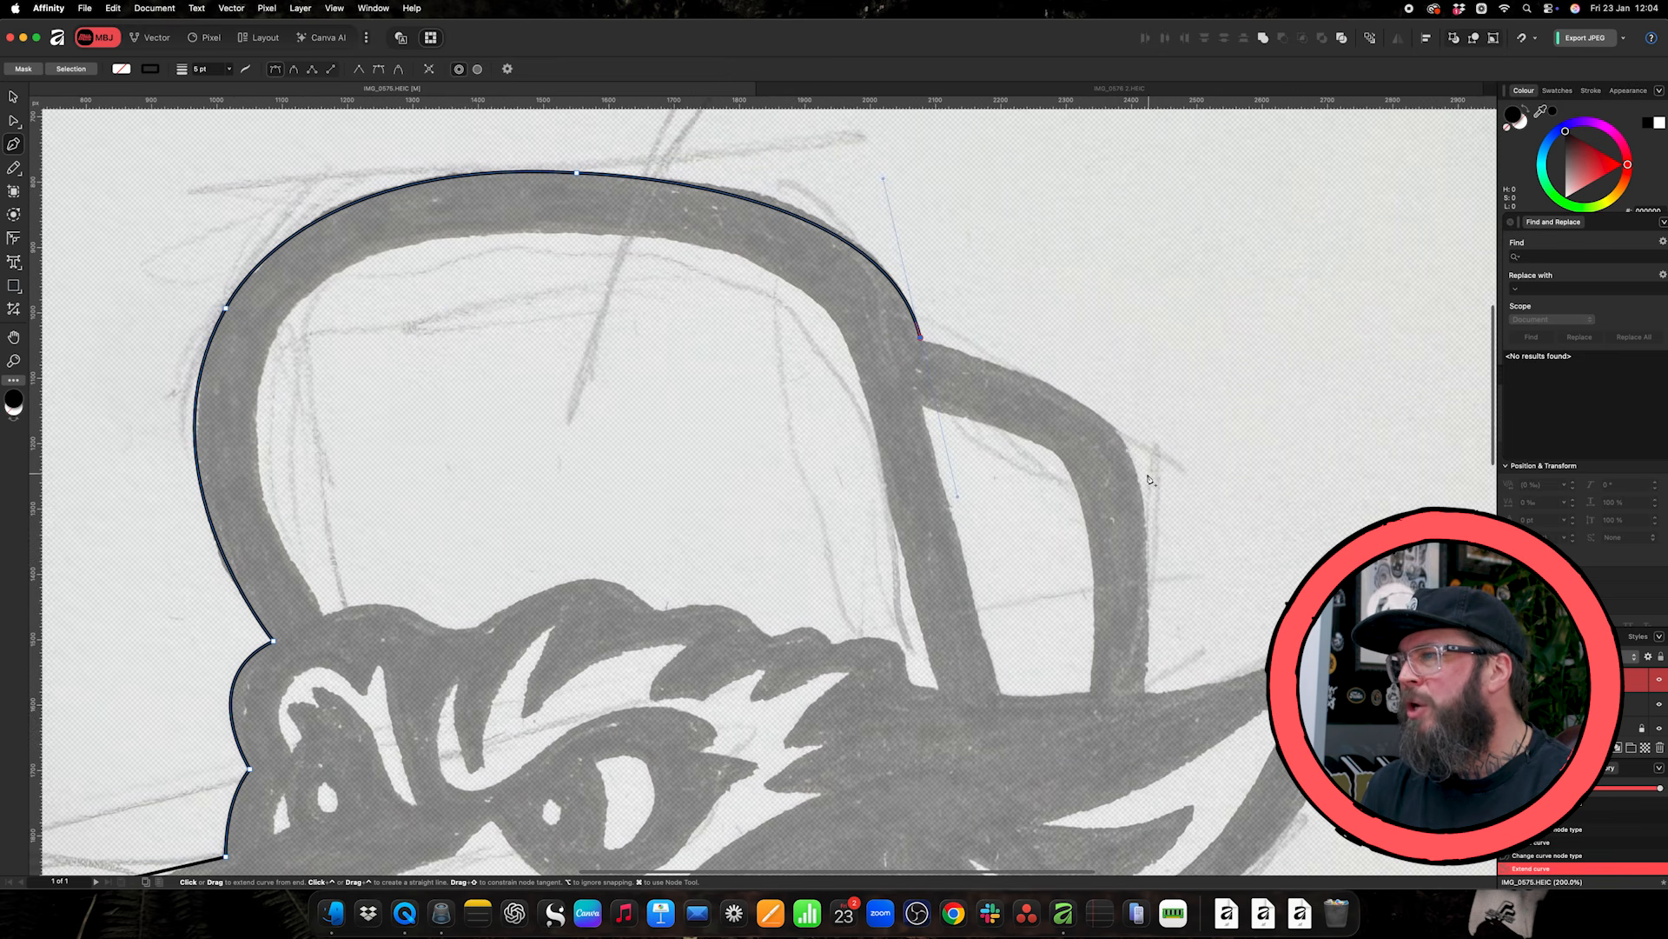
left_click(915, 339)
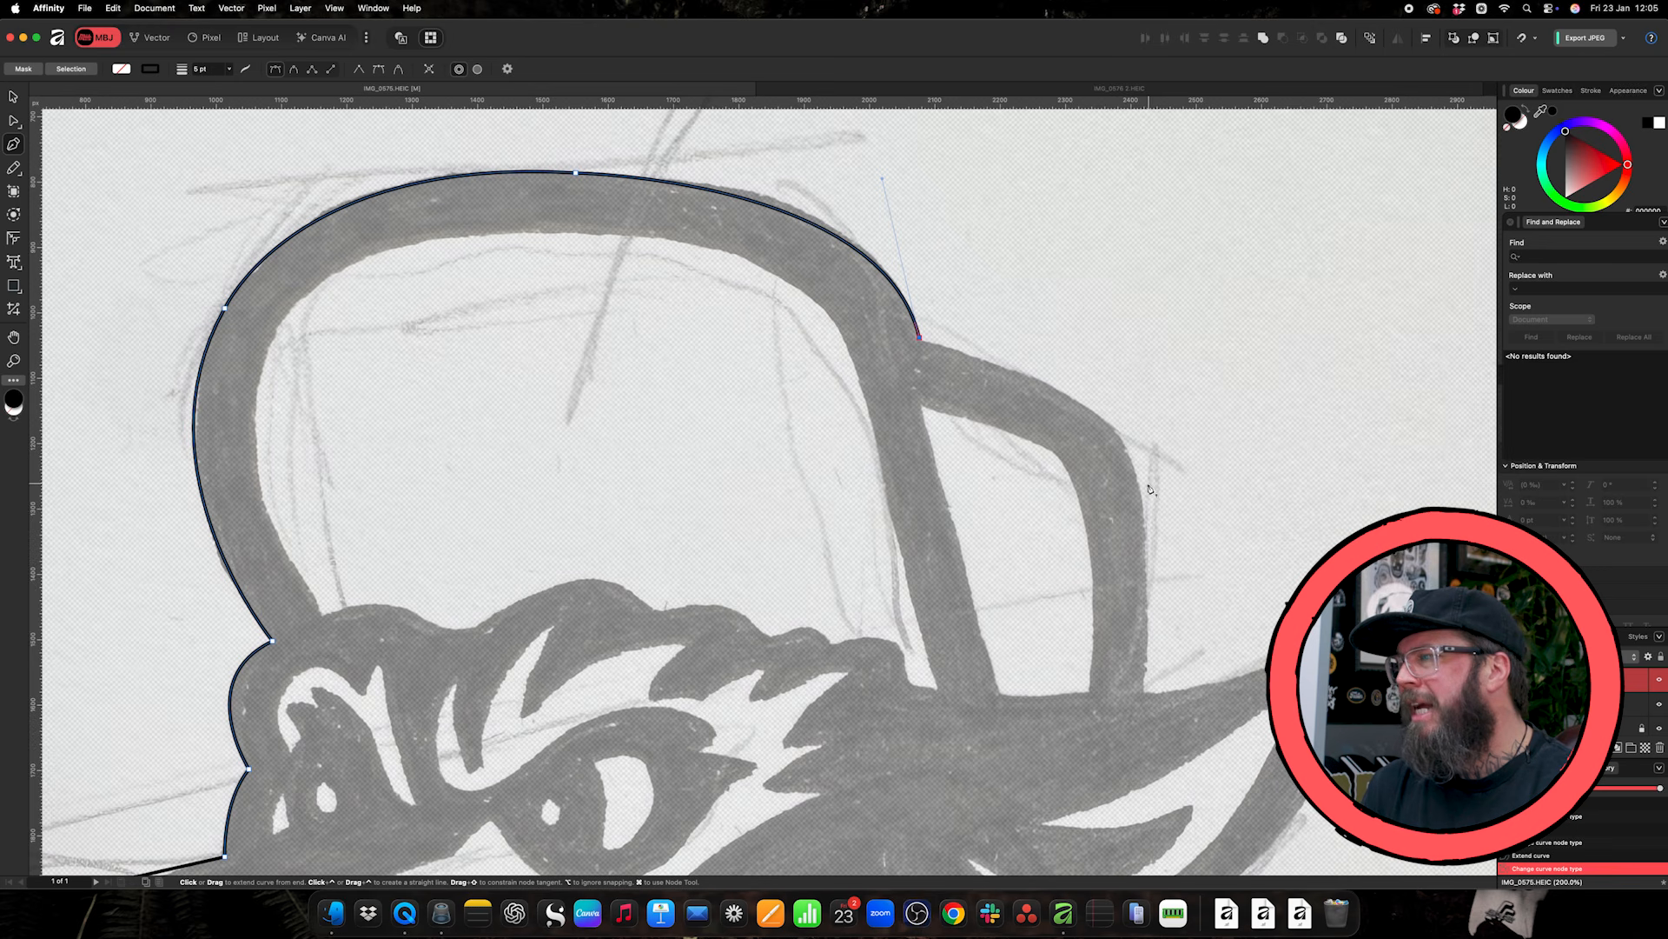
- Trace the outer edge of the cap's rear strap: a straight top, a curved corner and a straight run down to the ear
left_click_drag(1147, 527, 1149, 682)
key("super+z")
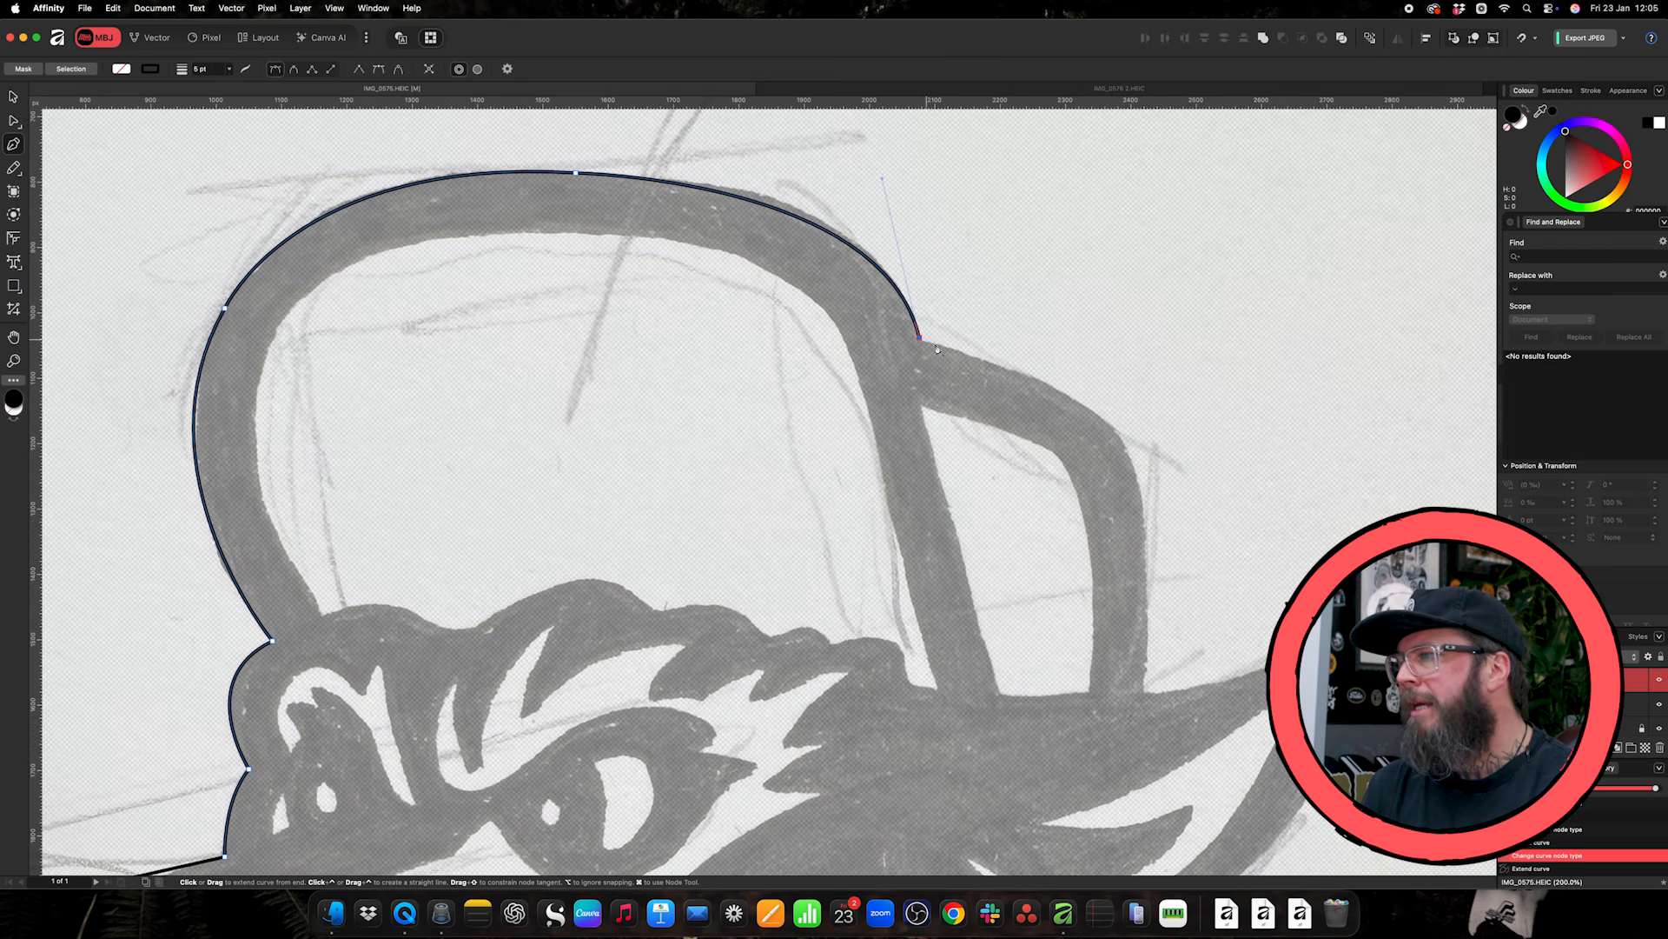
left_click(1046, 383)
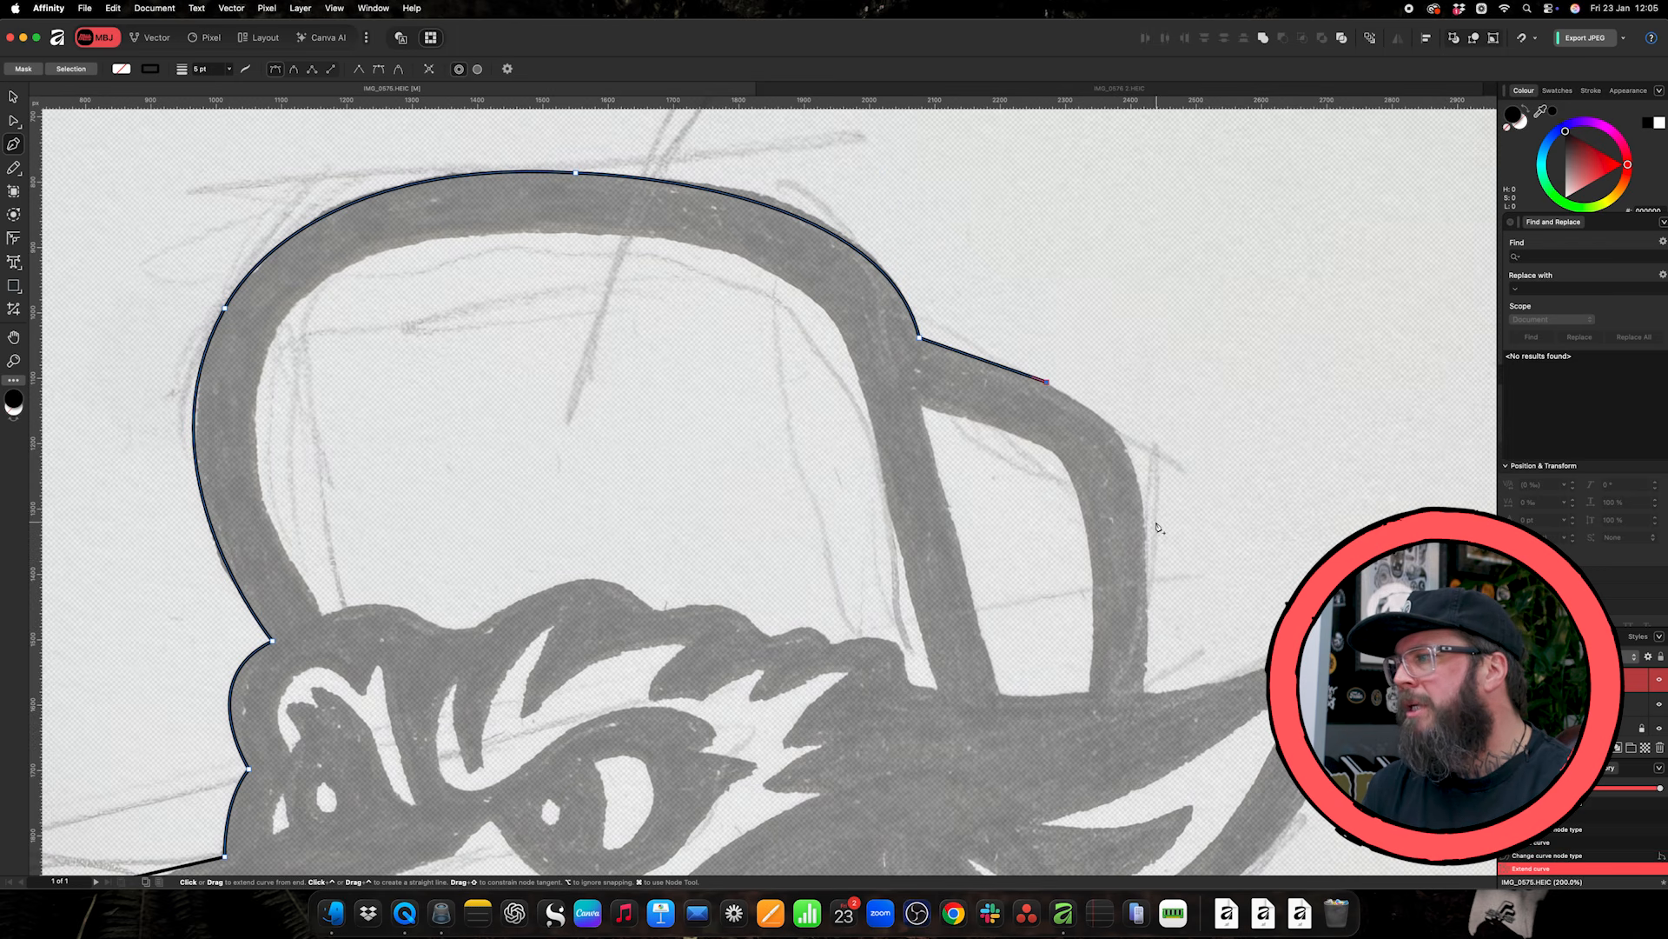
left_click_drag(1148, 536, 1147, 654)
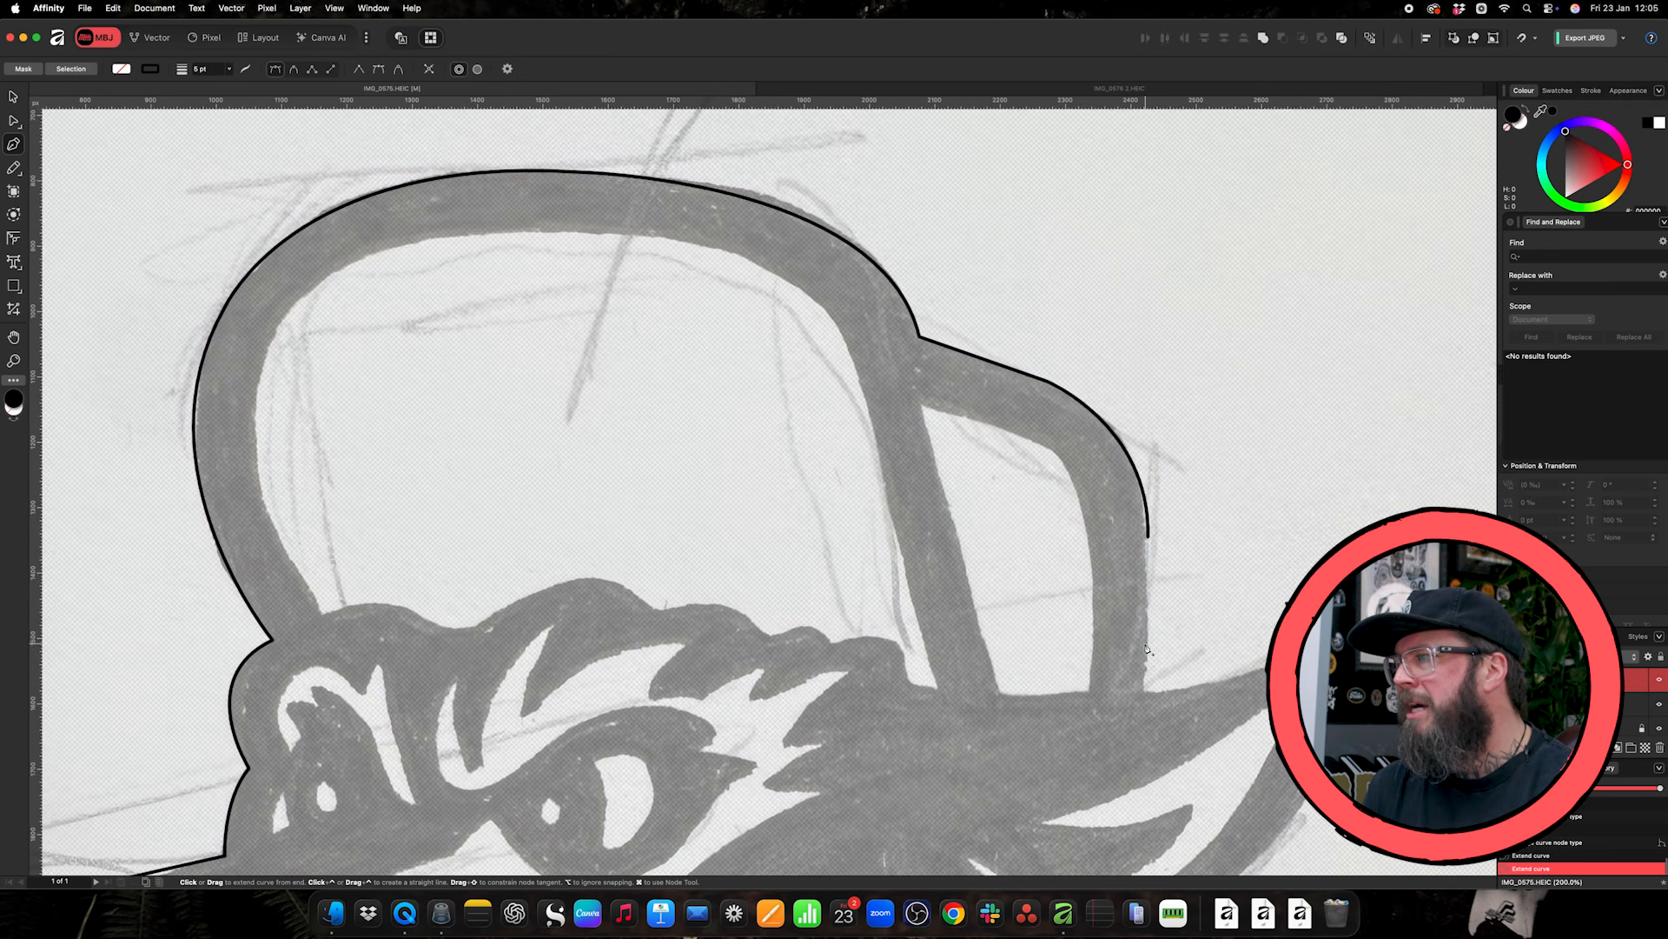
scroll(1140, 574, "down", 3)
left_click(1148, 438)
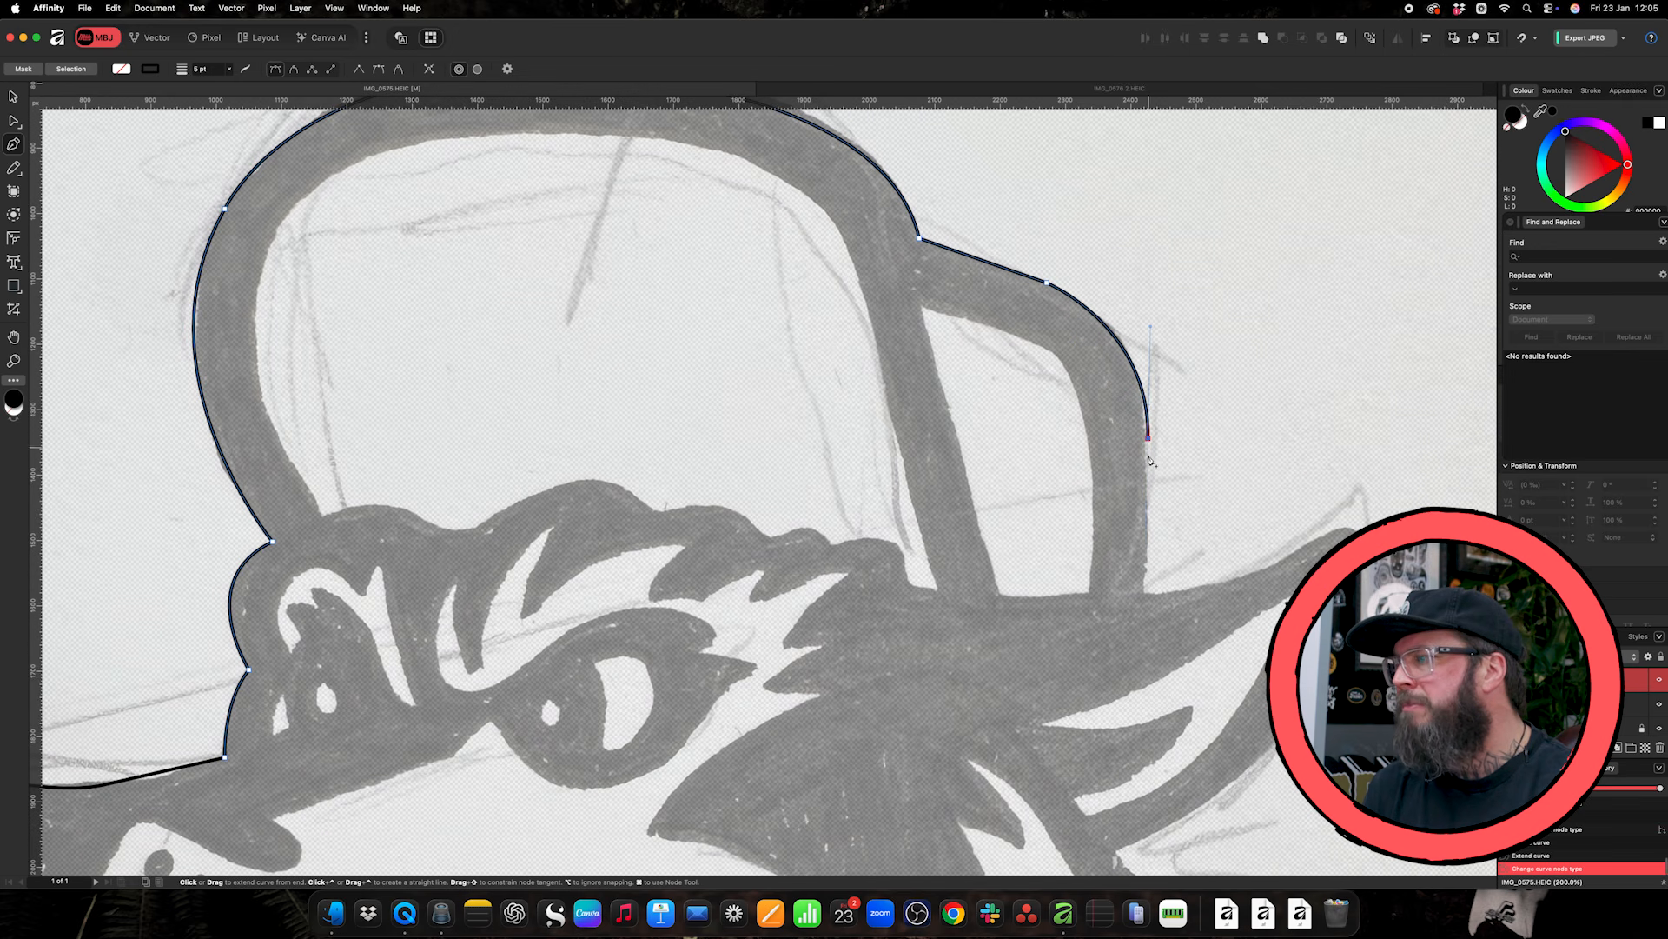
left_click(1147, 594)
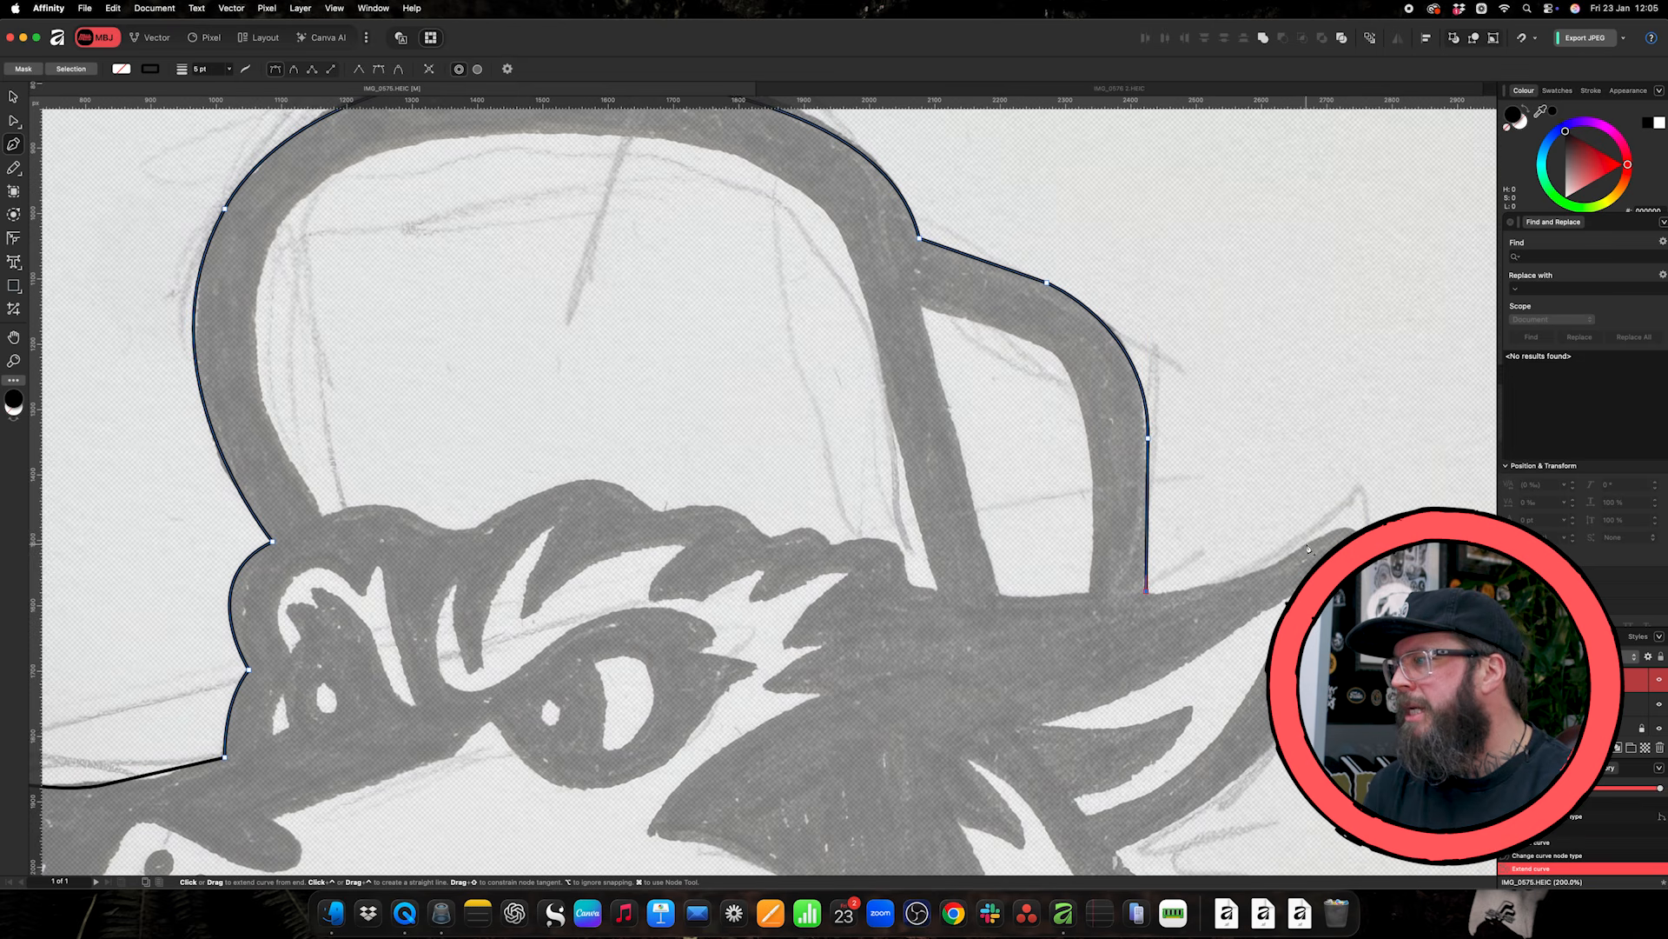
- Trace the ear's upper edge and over its rounded tip, removing the outgoing handle at each node
left_click_drag(1310, 546, 1361, 493)
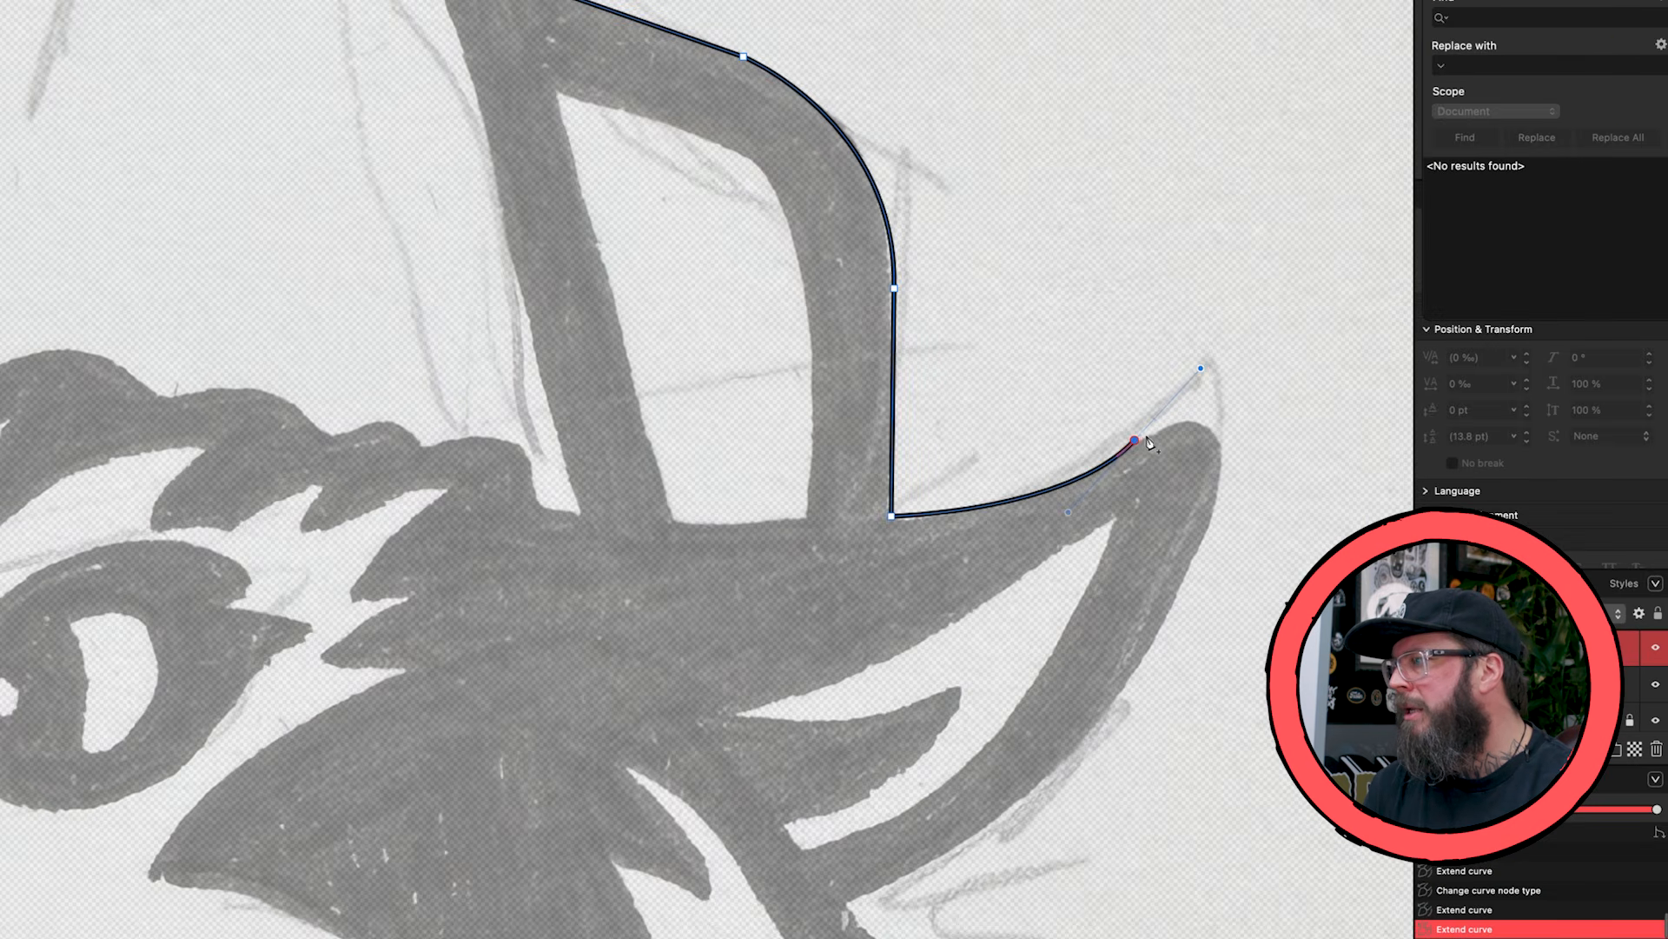
left_click(1145, 440)
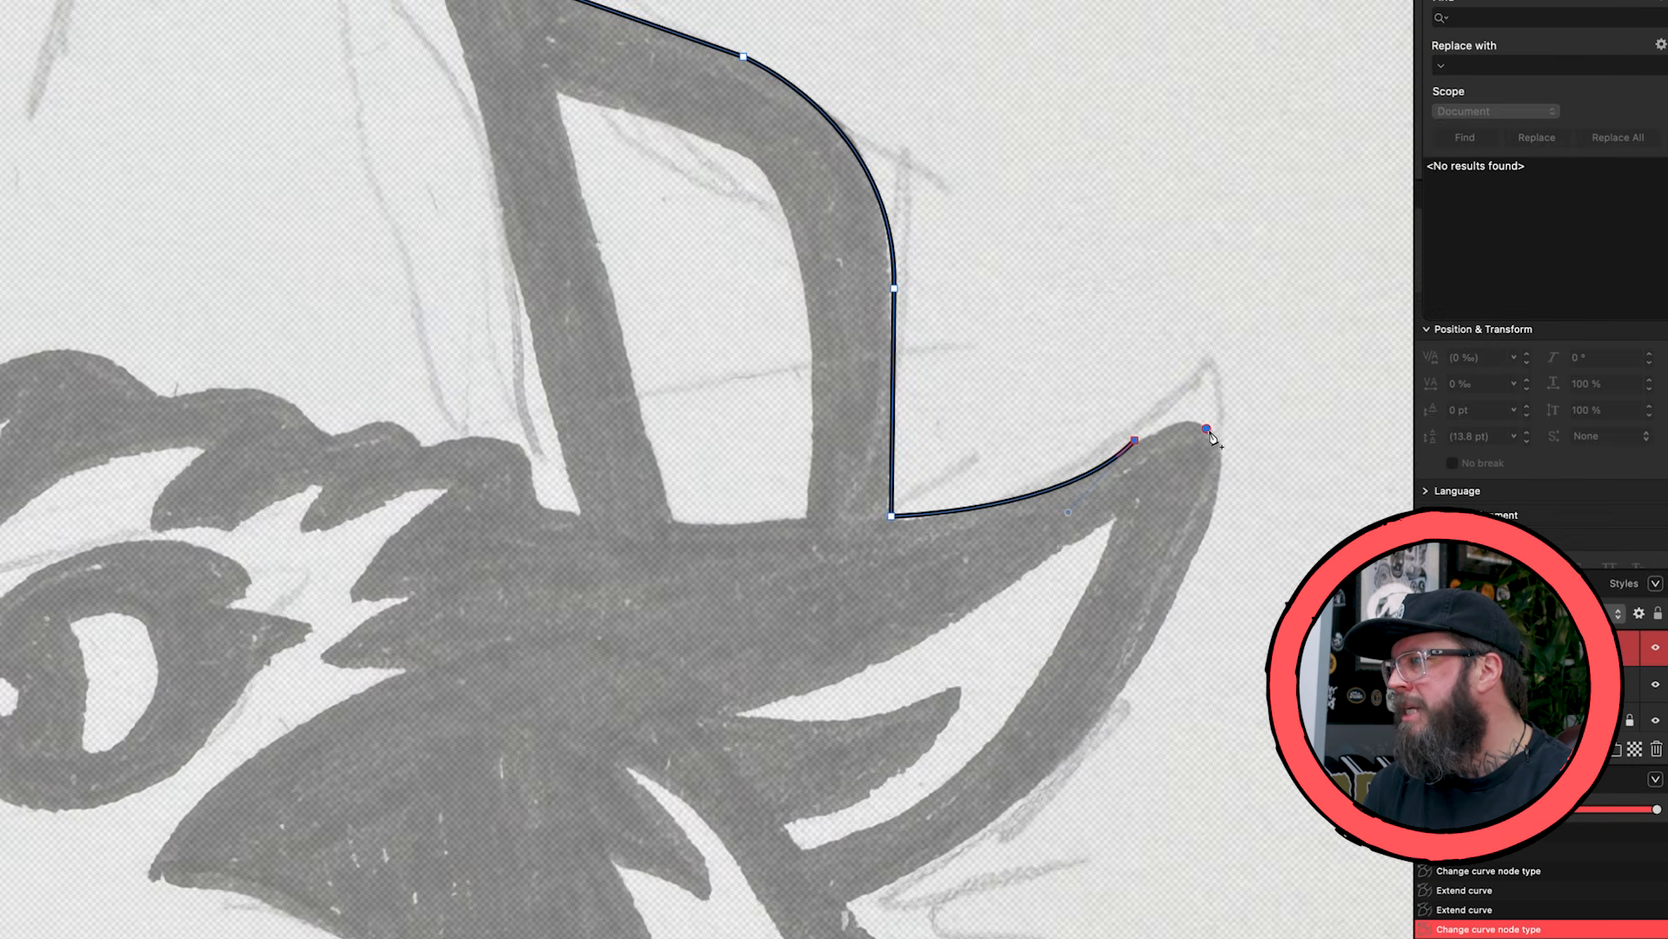
left_click_drag(1209, 431, 1251, 450)
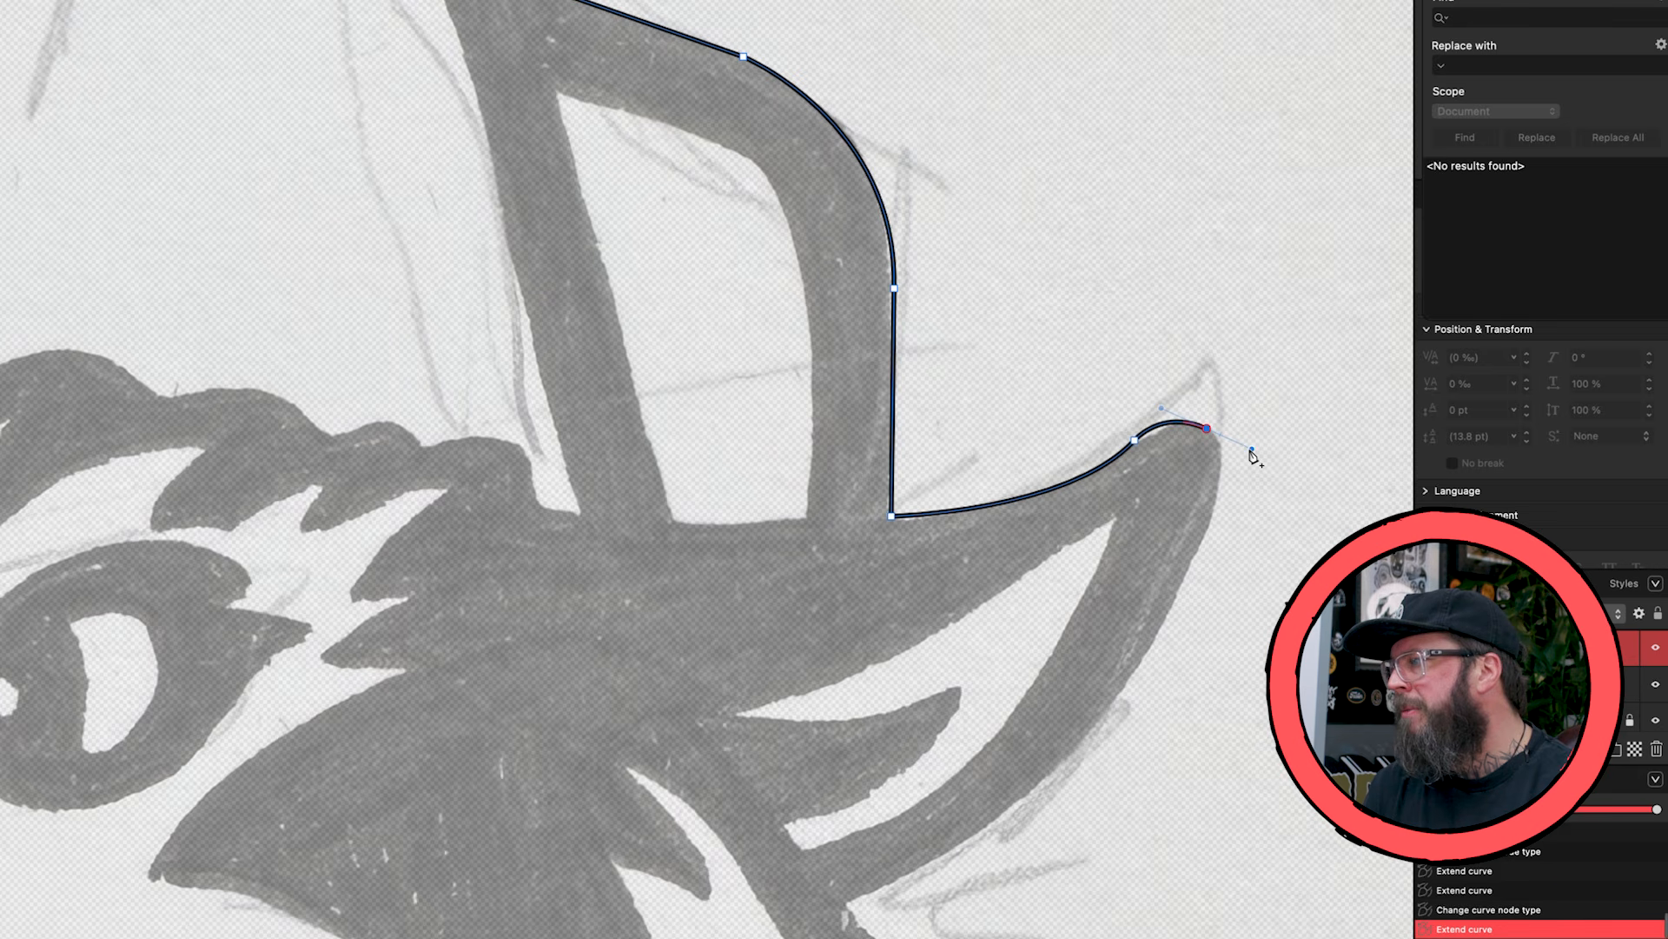
left_click(1208, 431)
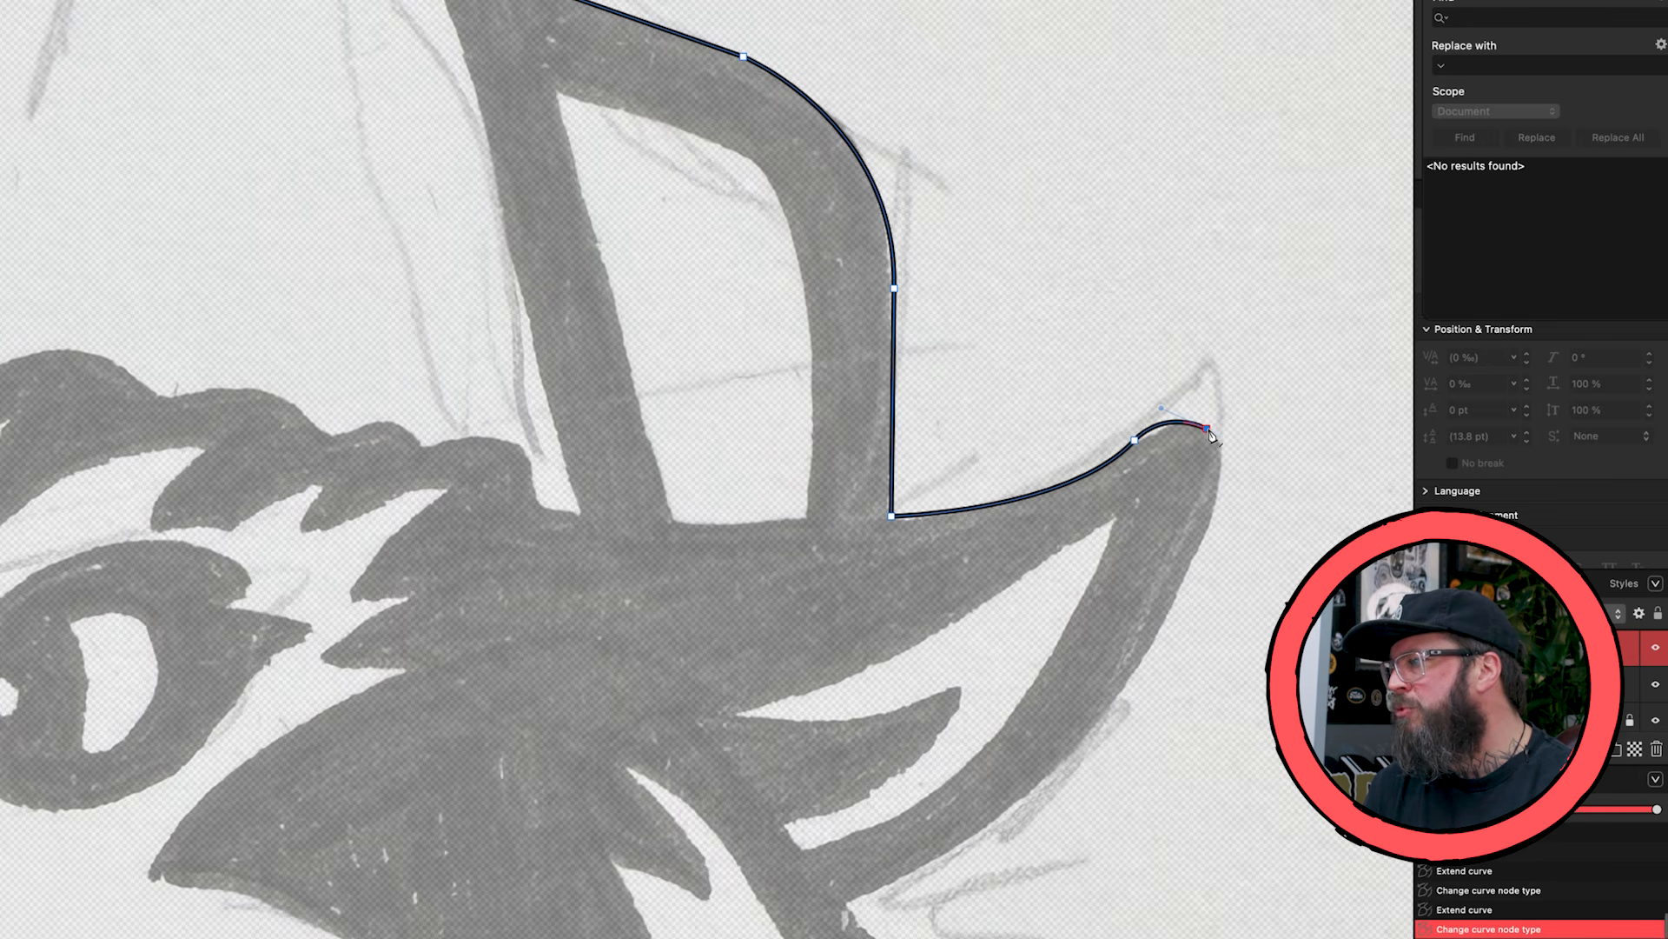
left_click(1201, 552)
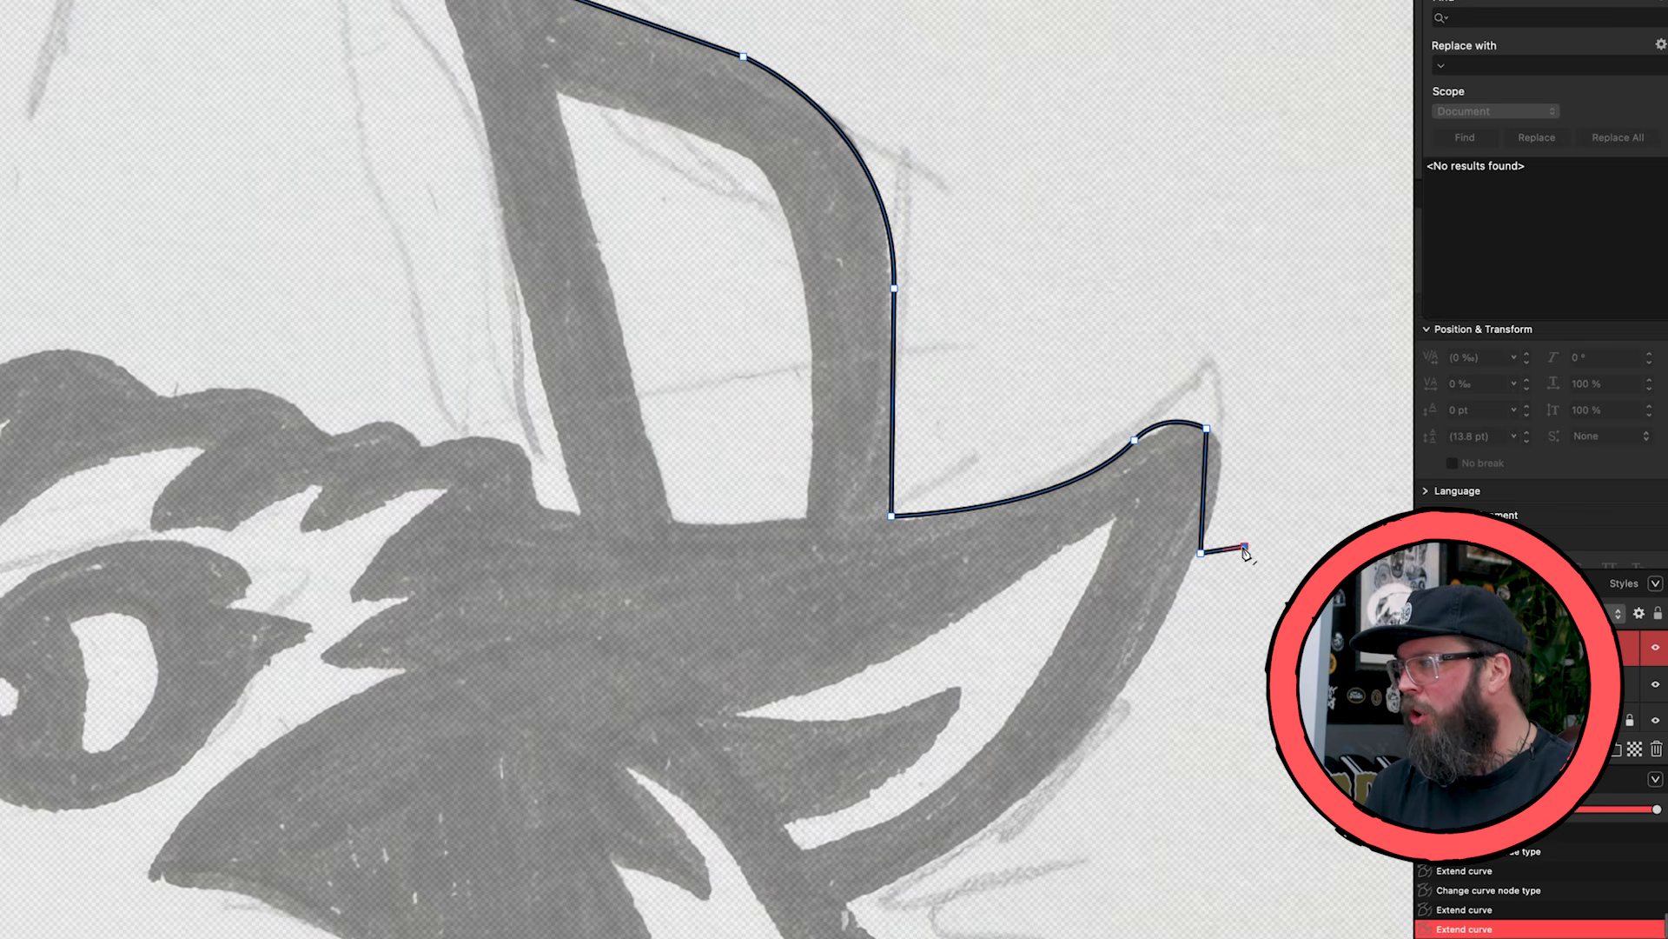
key("super+z")
key("super+z")
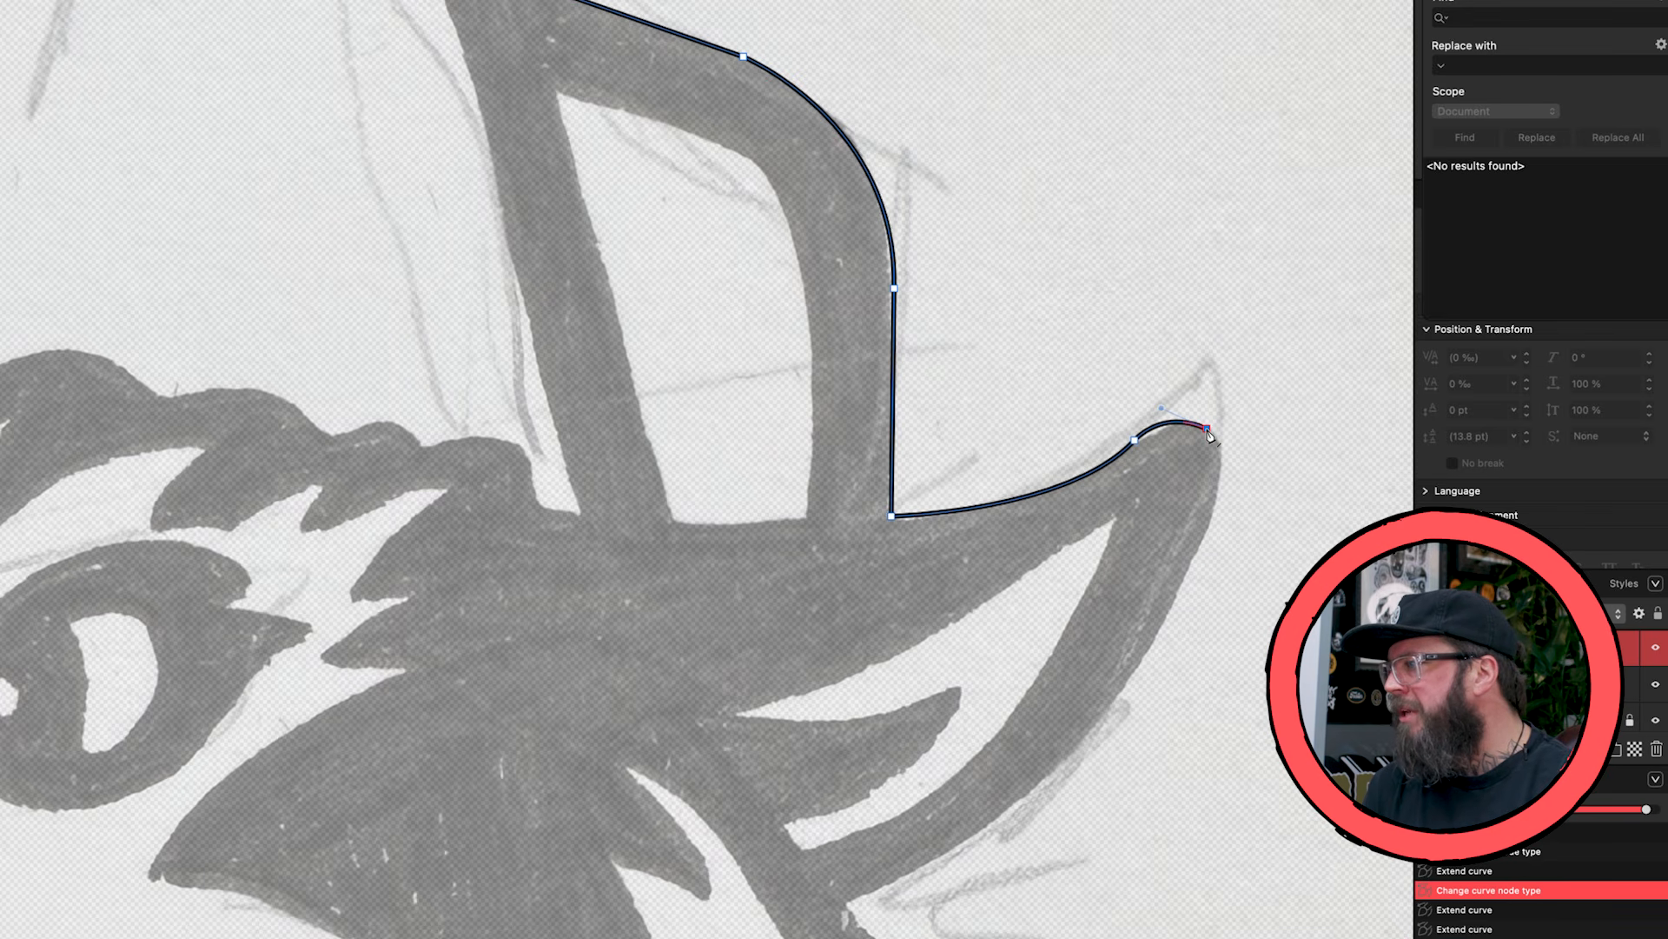
- Trace around the ear's tip and down its back edge in one long curve to the ear's base, ending in a sharp node
left_click_drag(1201, 548, 1161, 647)
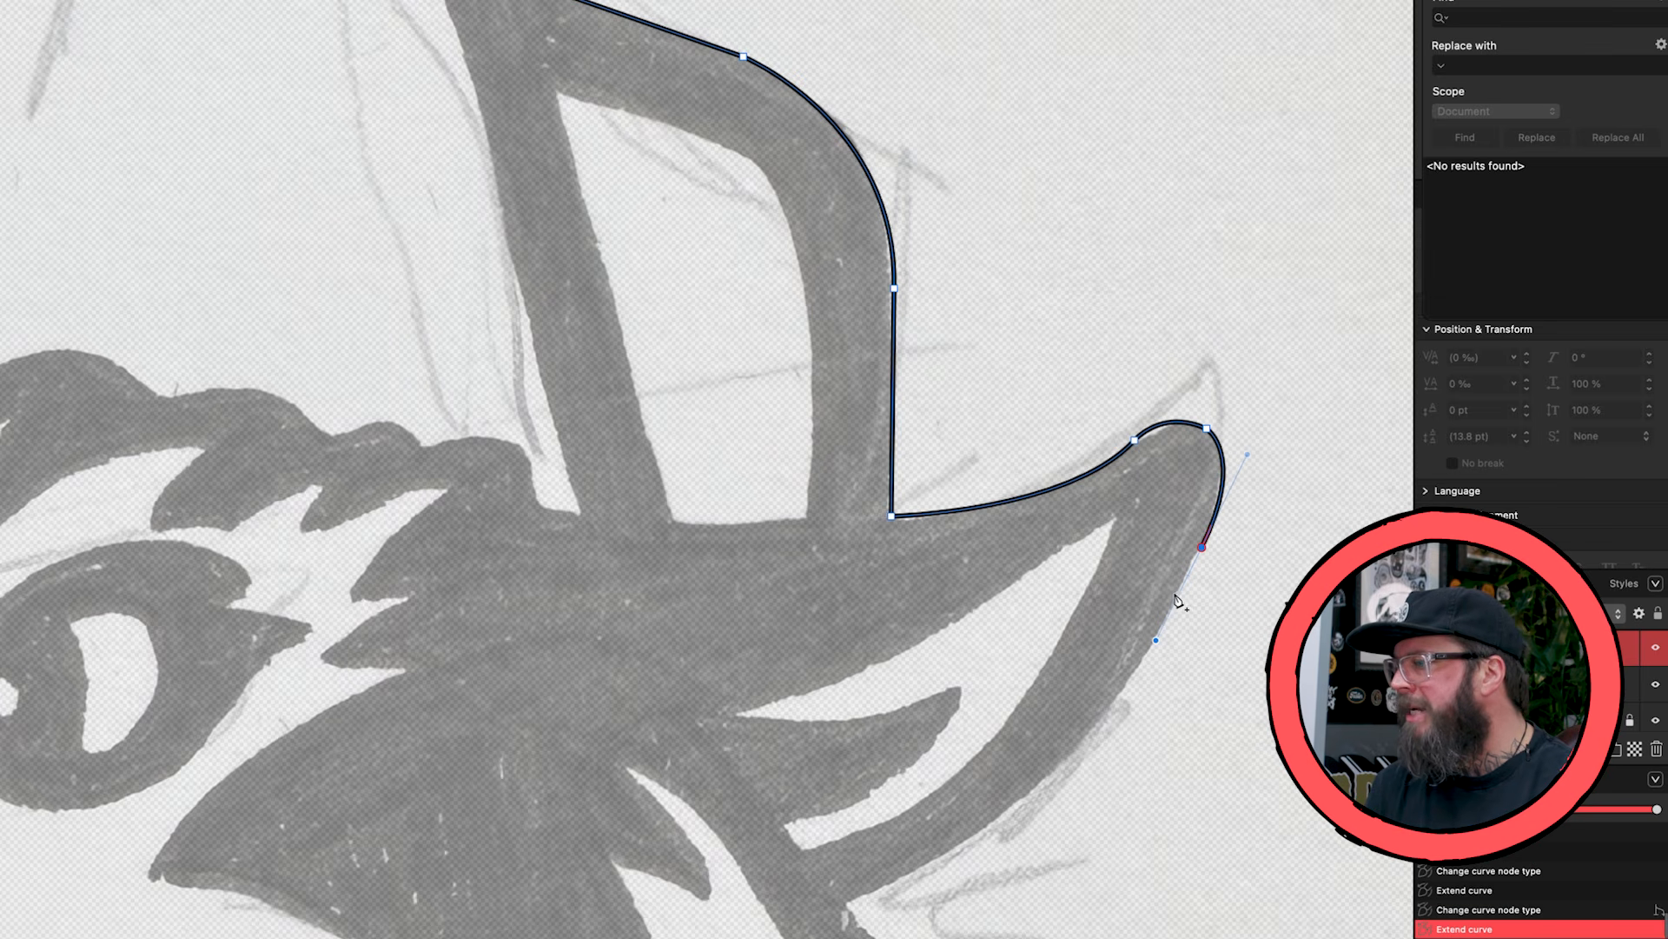
left_click(845, 901)
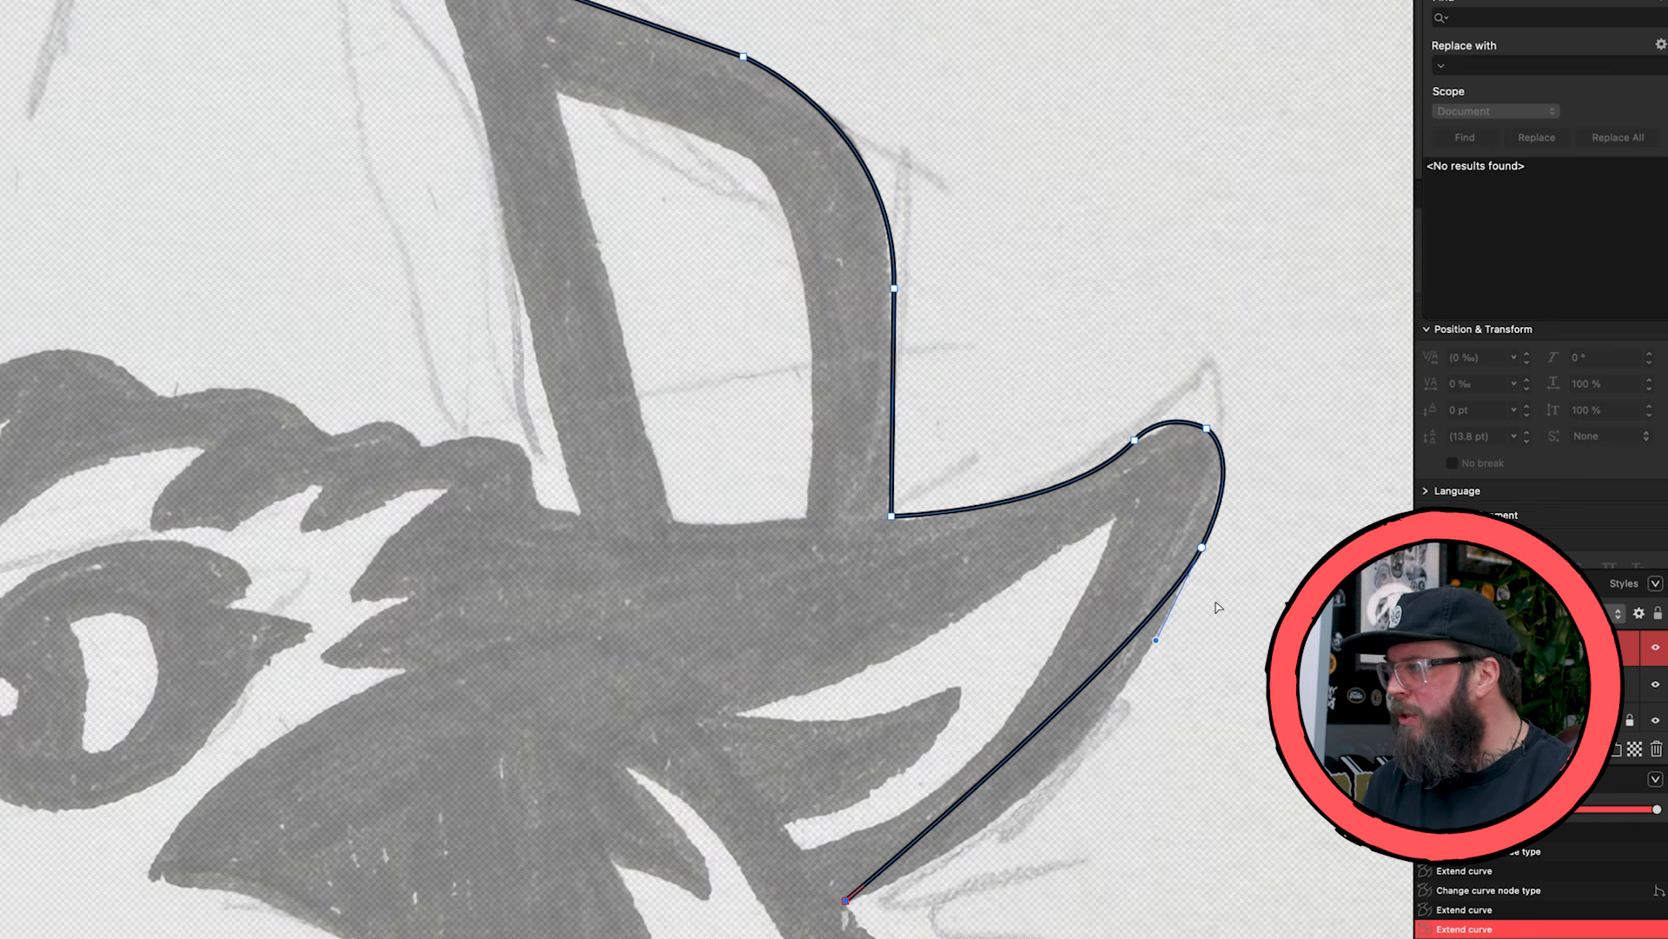
key("super+z")
left_click(1201, 547)
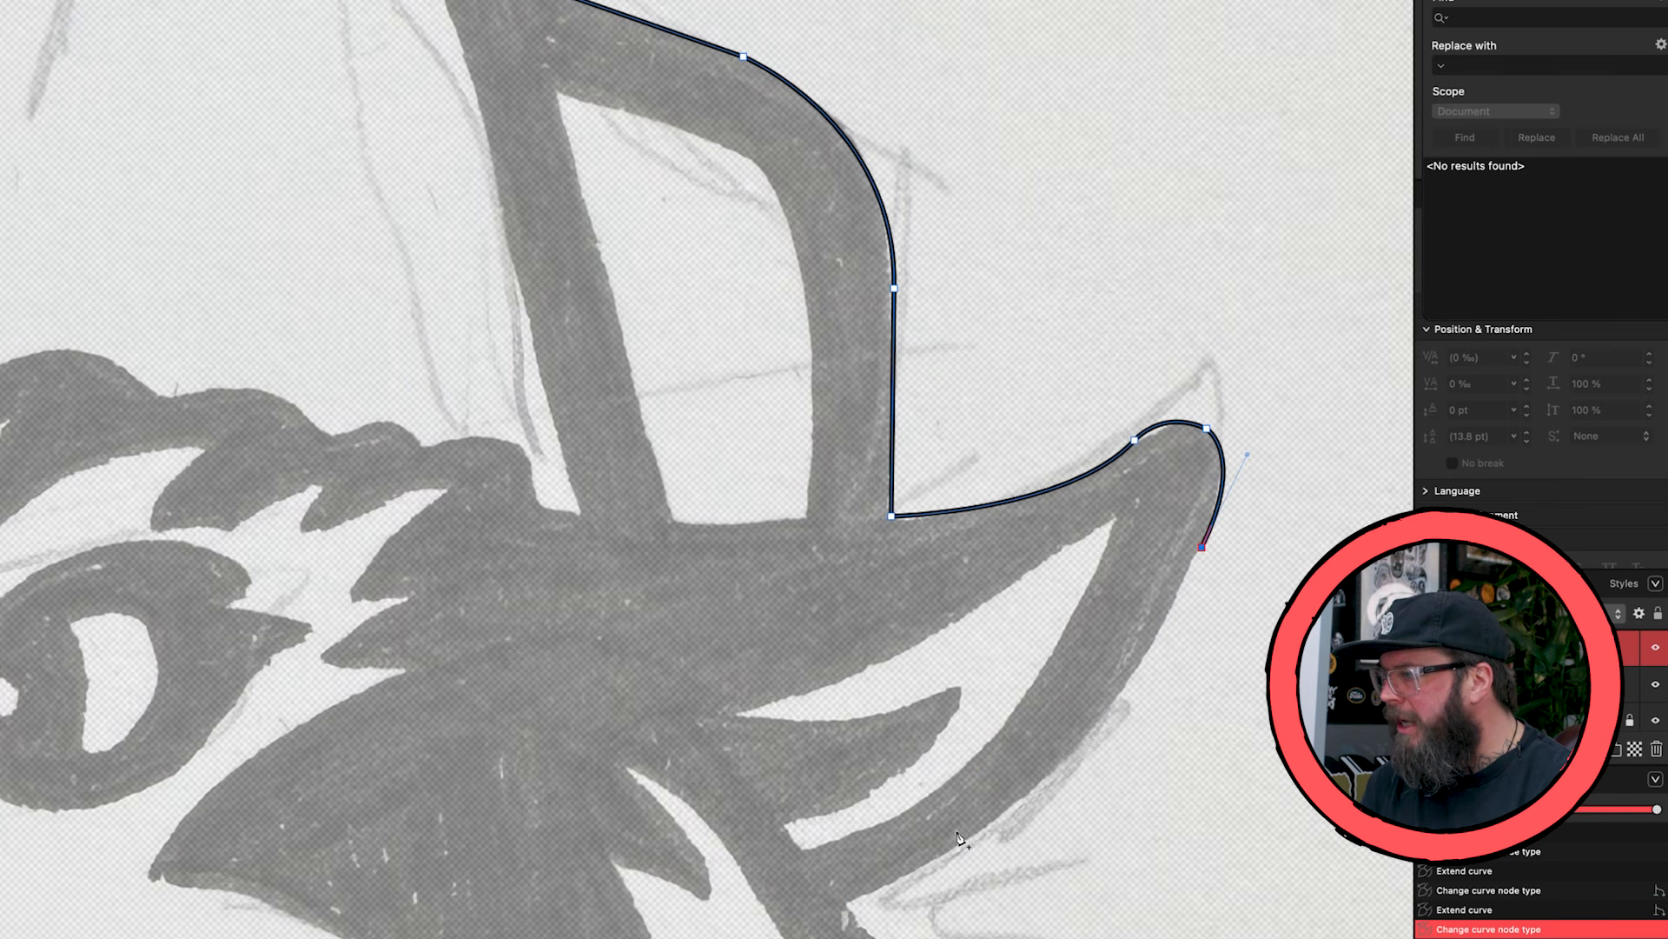
left_click(845, 901)
key("Escape")
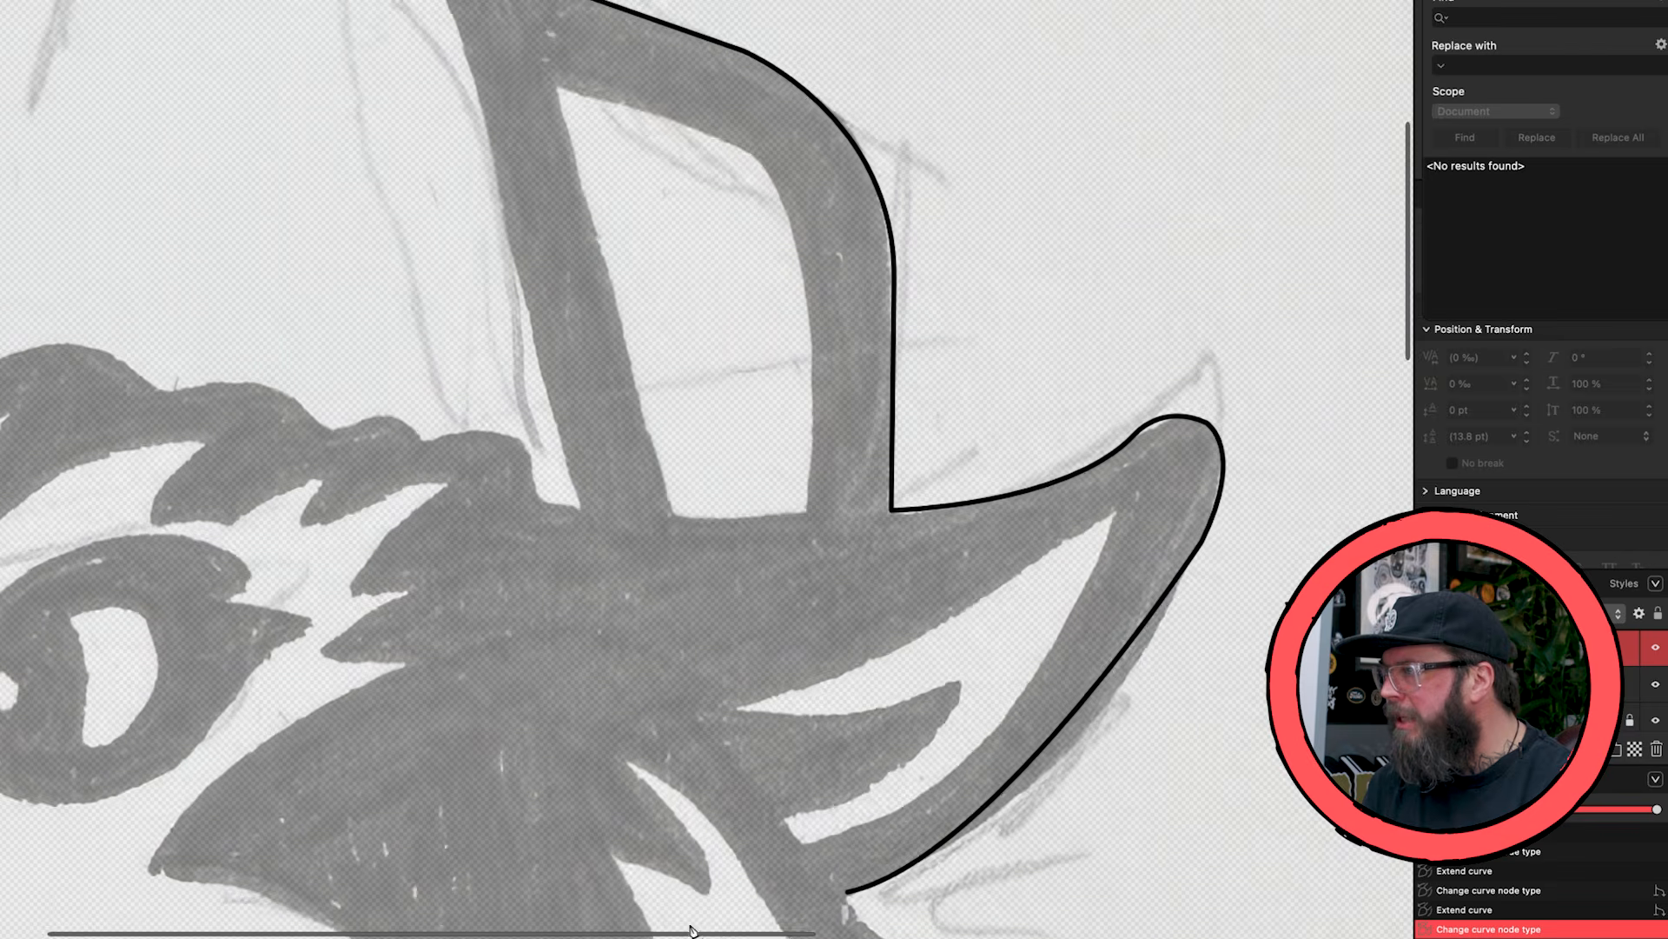
scroll(637, 828, "down", 4)
left_click_drag(637, 825, 596, 776)
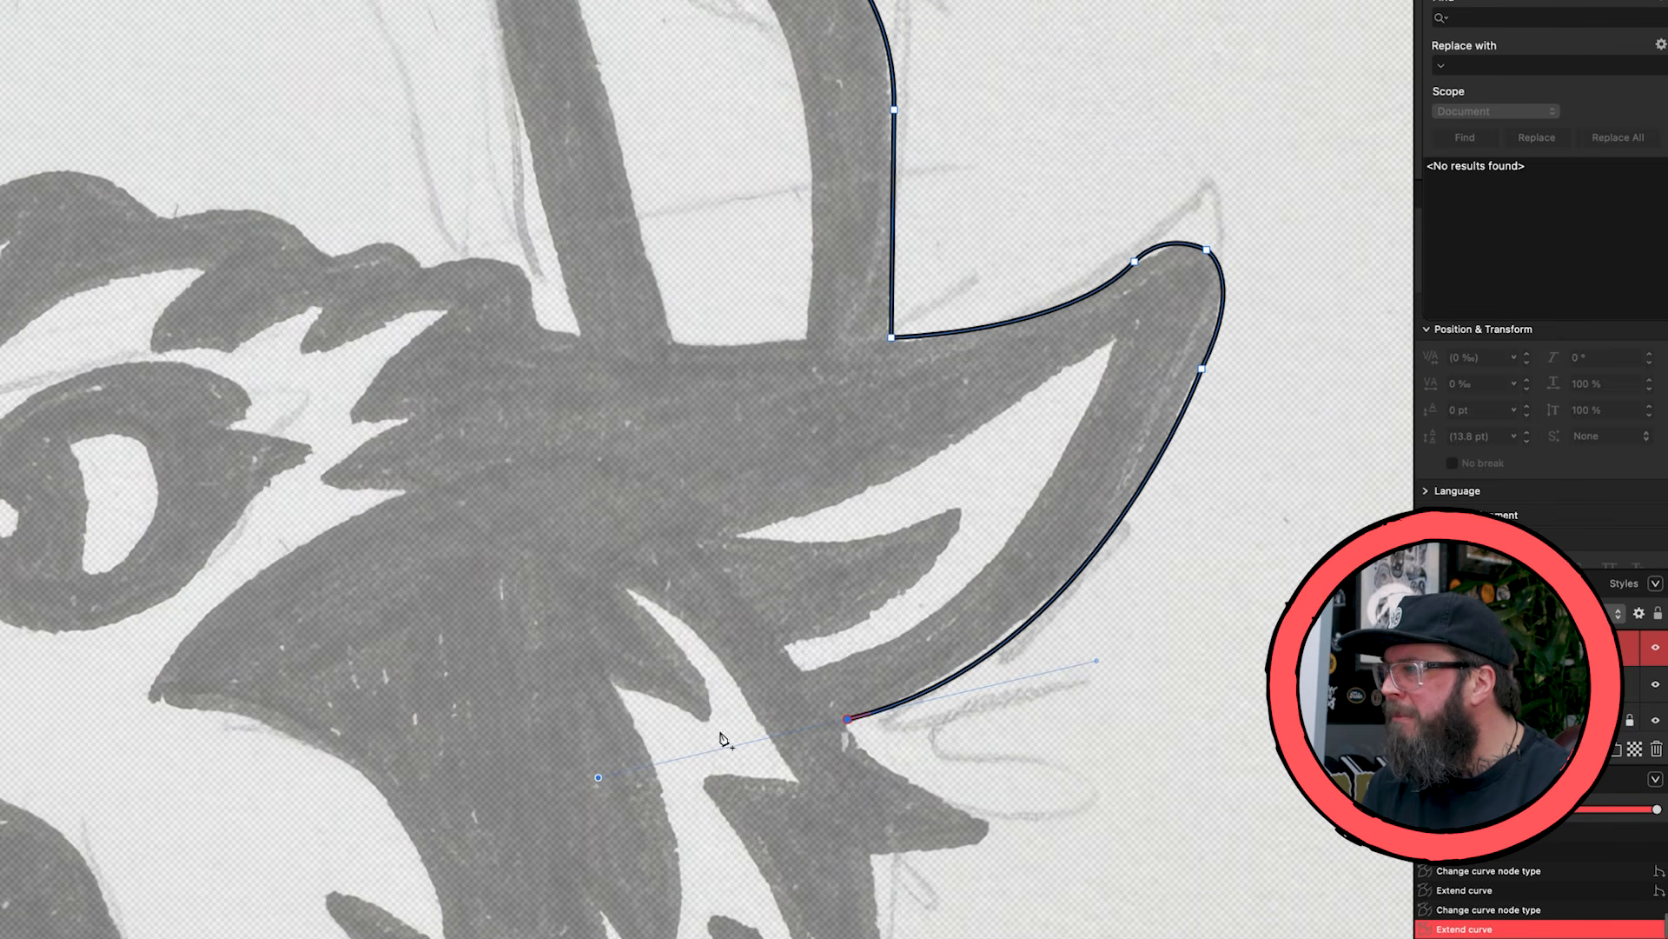
scroll(1001, 670, "down", 6)
left_click(848, 429)
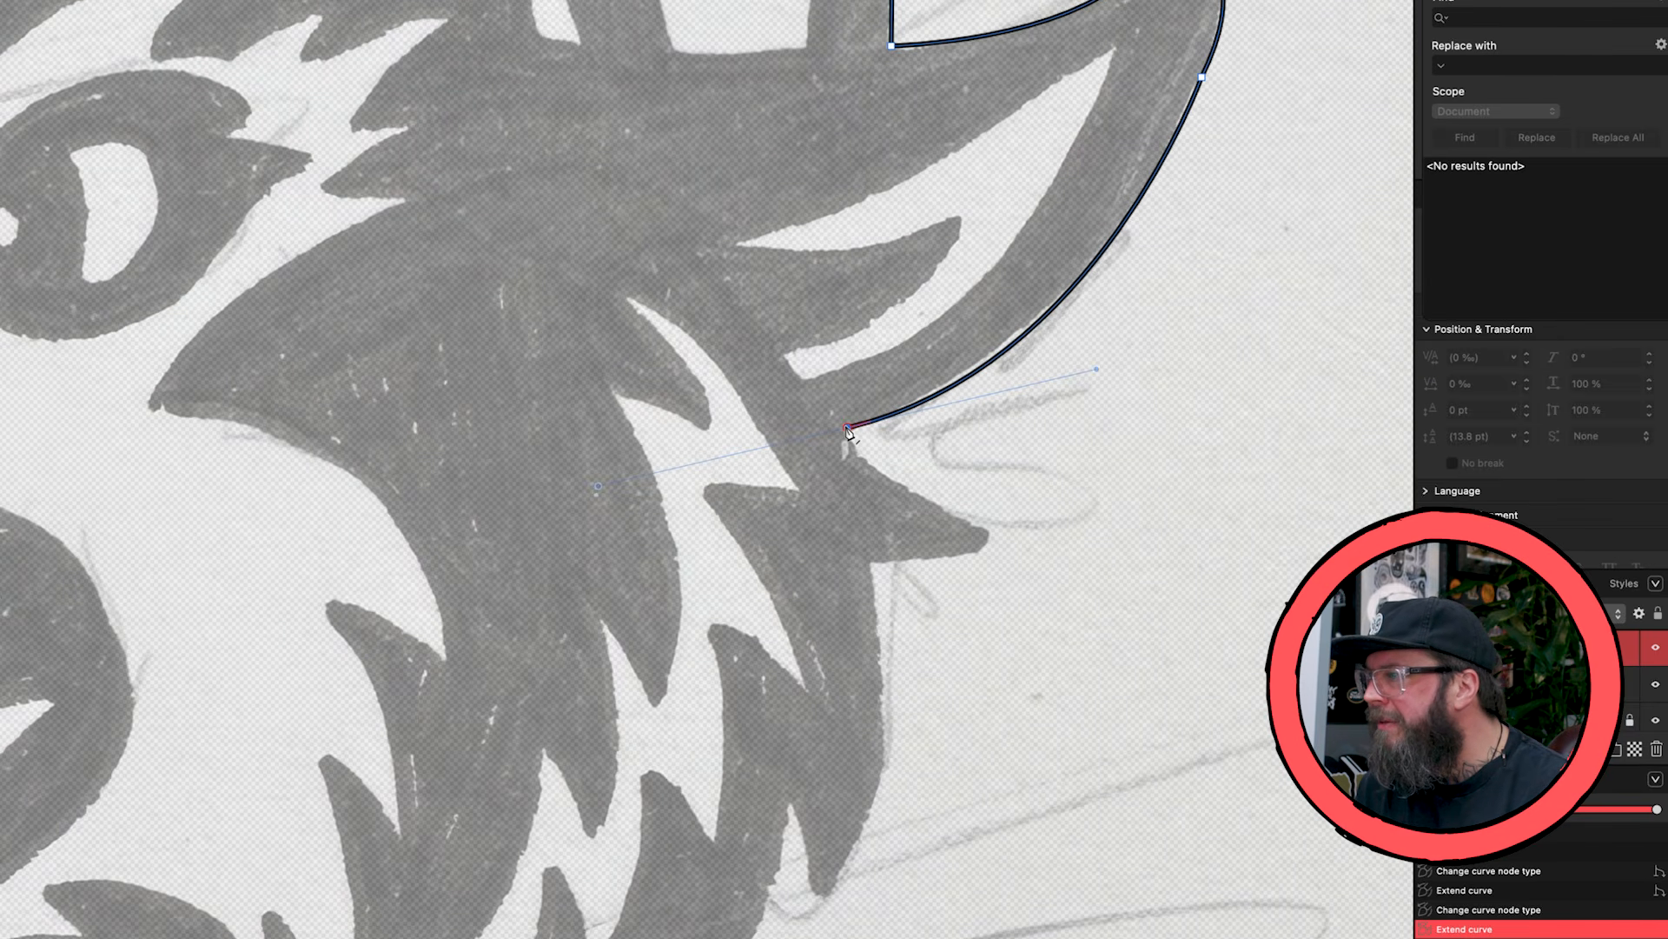
left_click(848, 429)
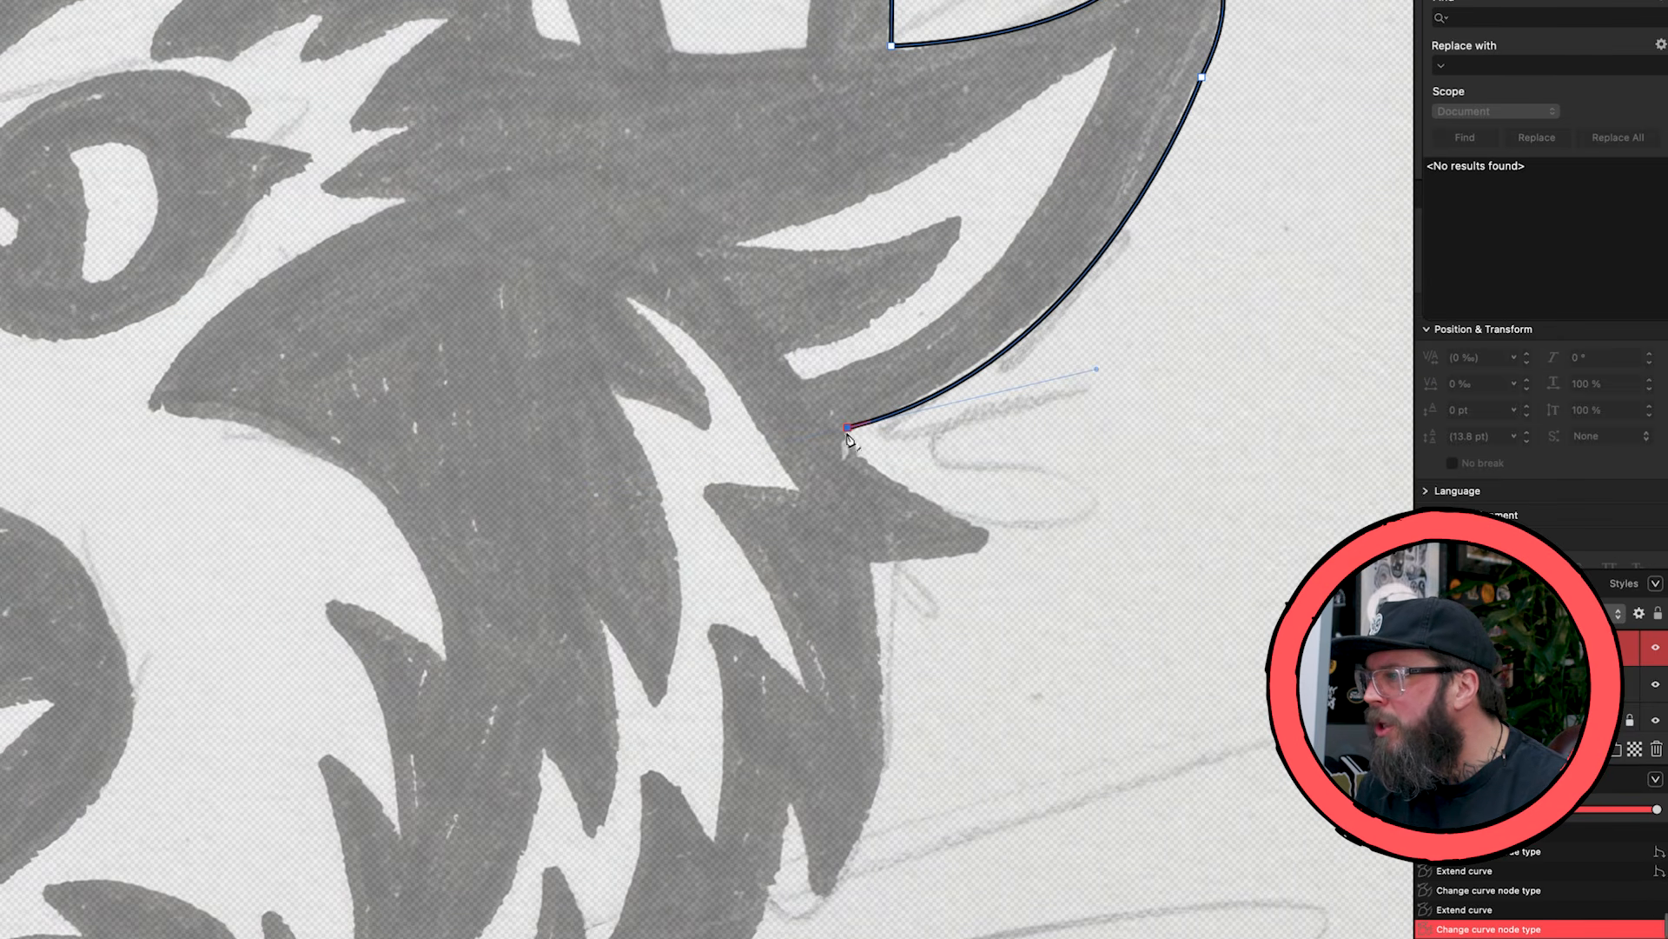
- Trace the fur tuft below the ear out to a small rounded tip and back in to its base, ending in a sharp node
left_click_drag(985, 527, 832, 563)
left_click(985, 528)
left_click(978, 549)
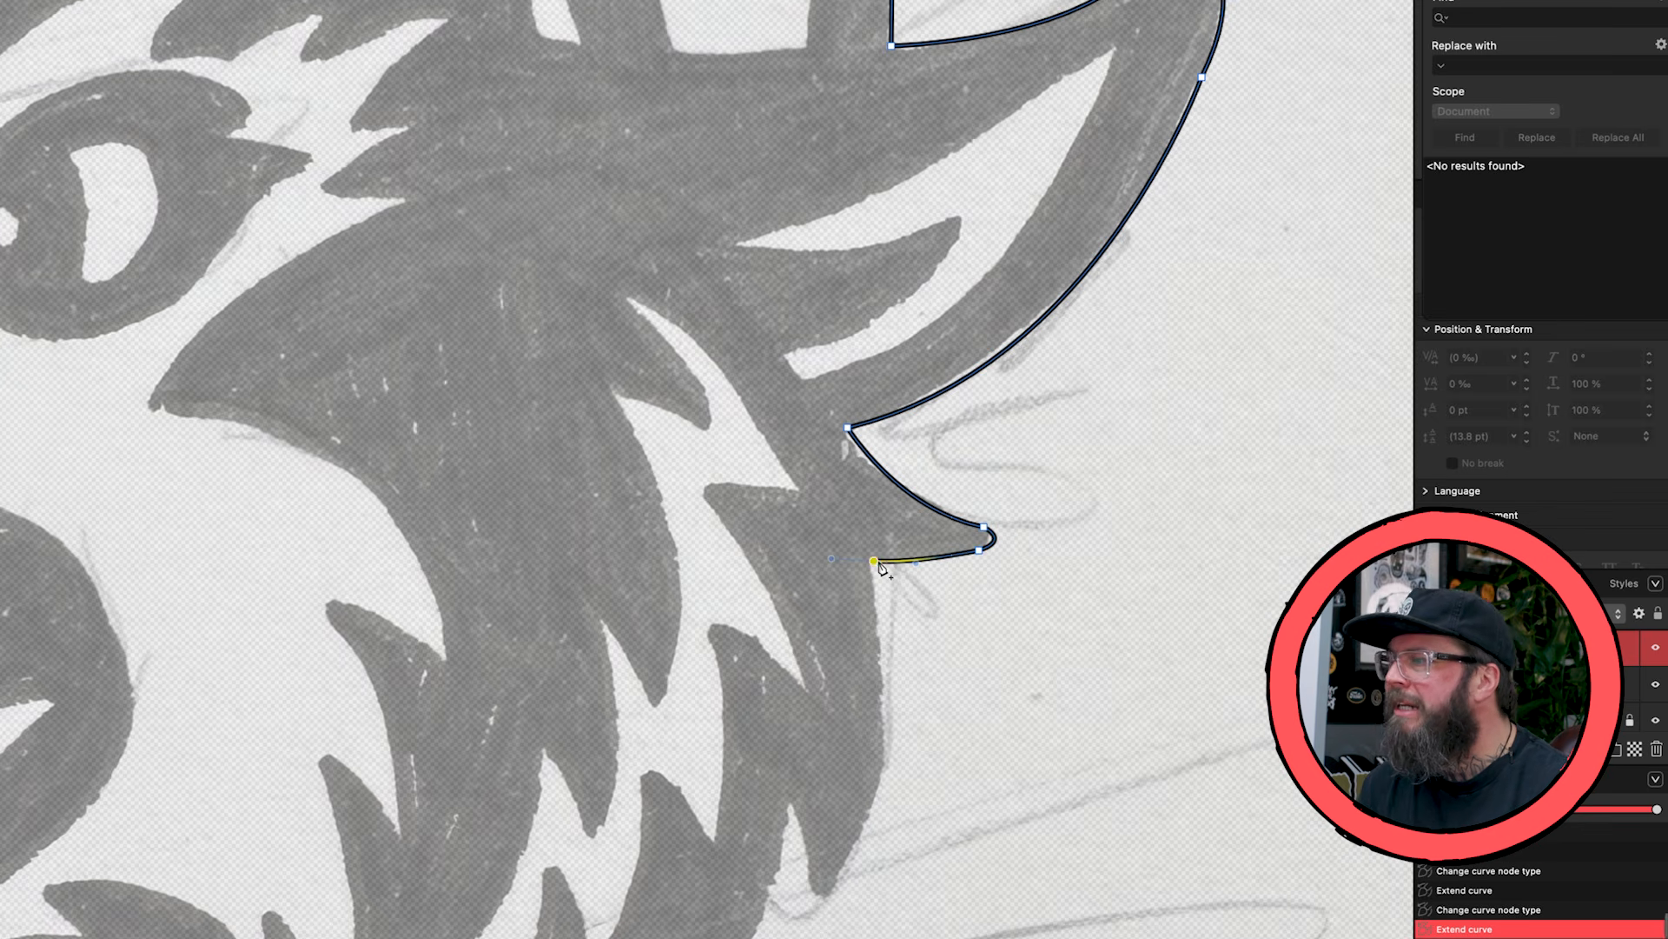
scroll(879, 566, "down", 5)
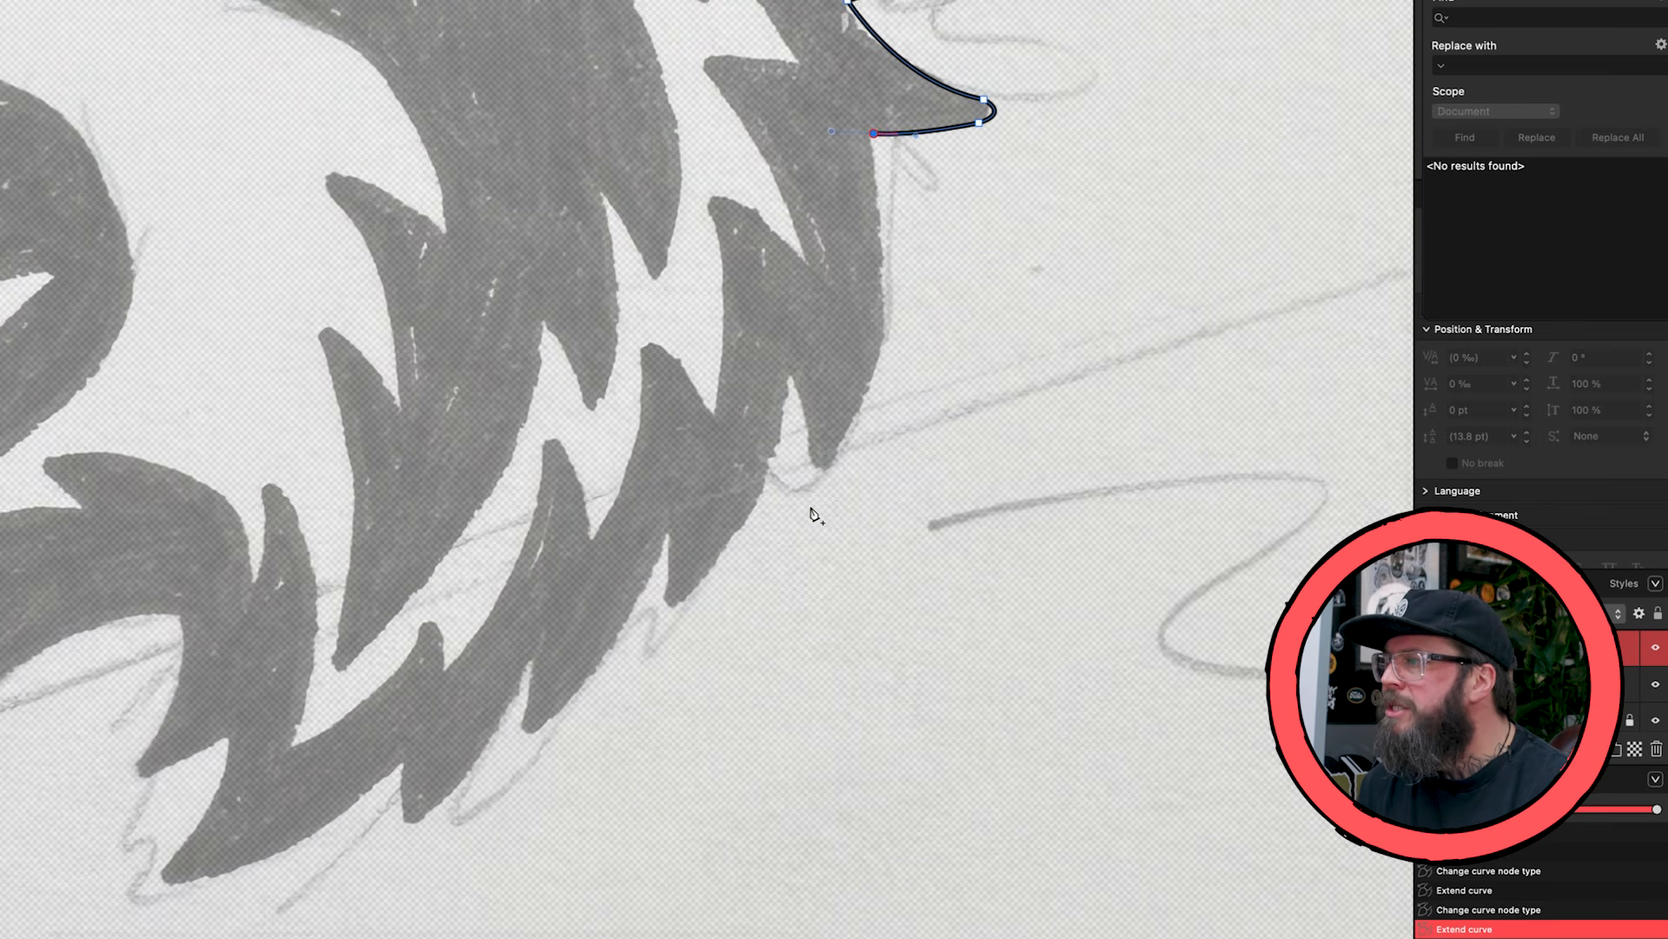
left_click_drag(822, 494, 766, 577)
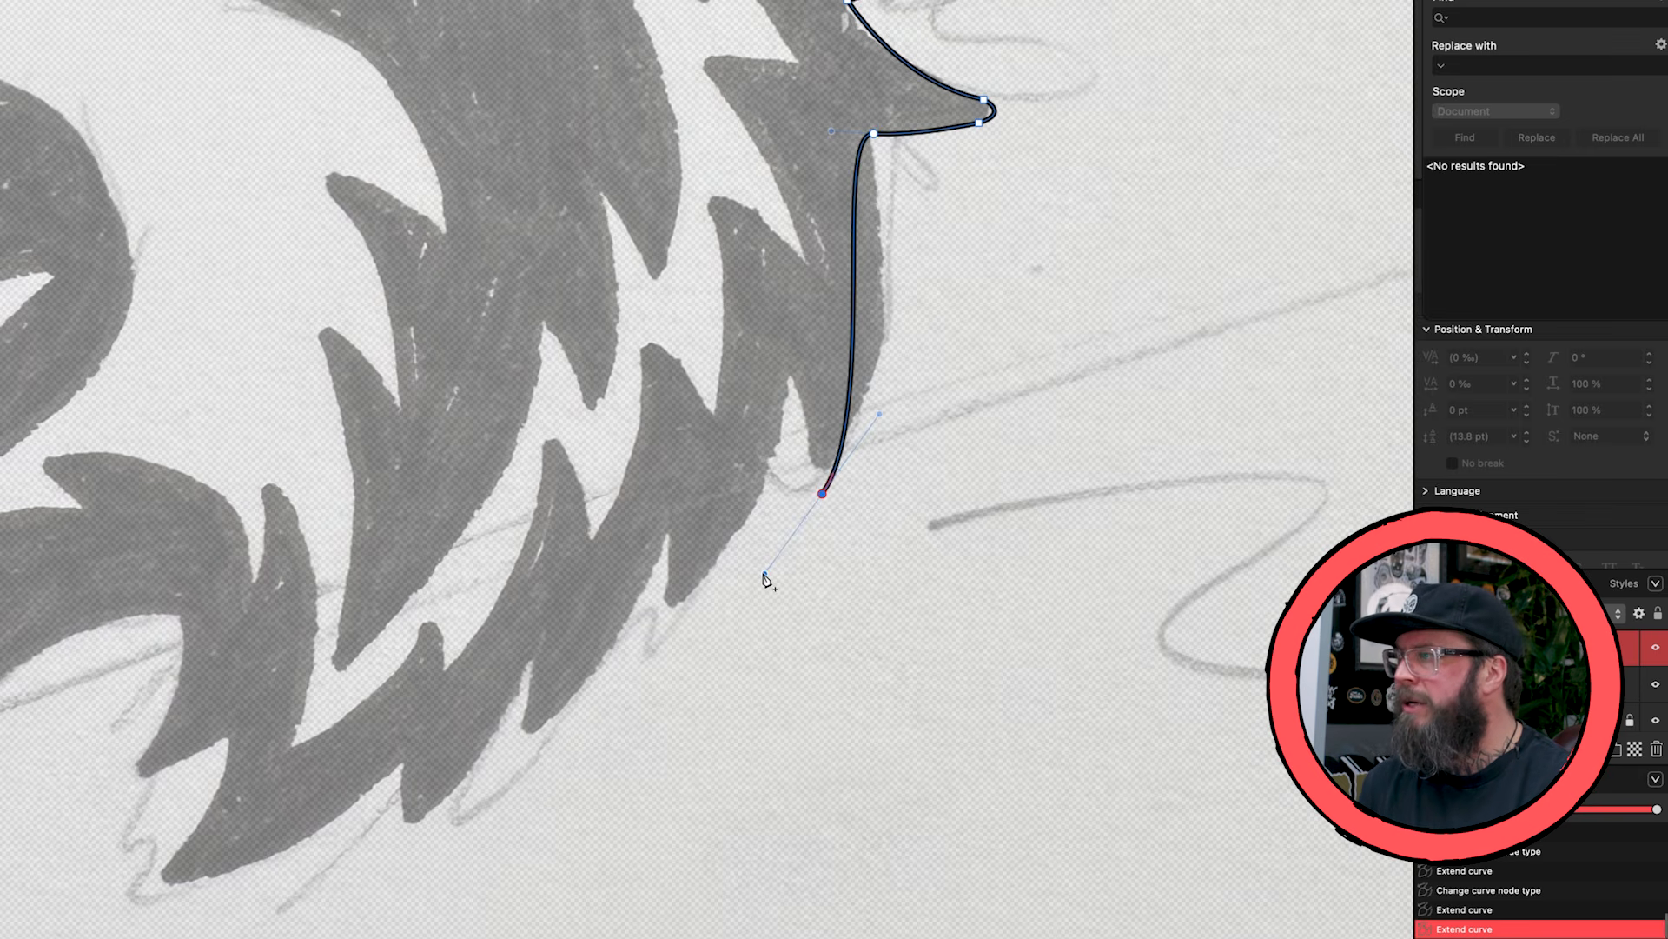
key("ctrl+z")
left_click(873, 133)
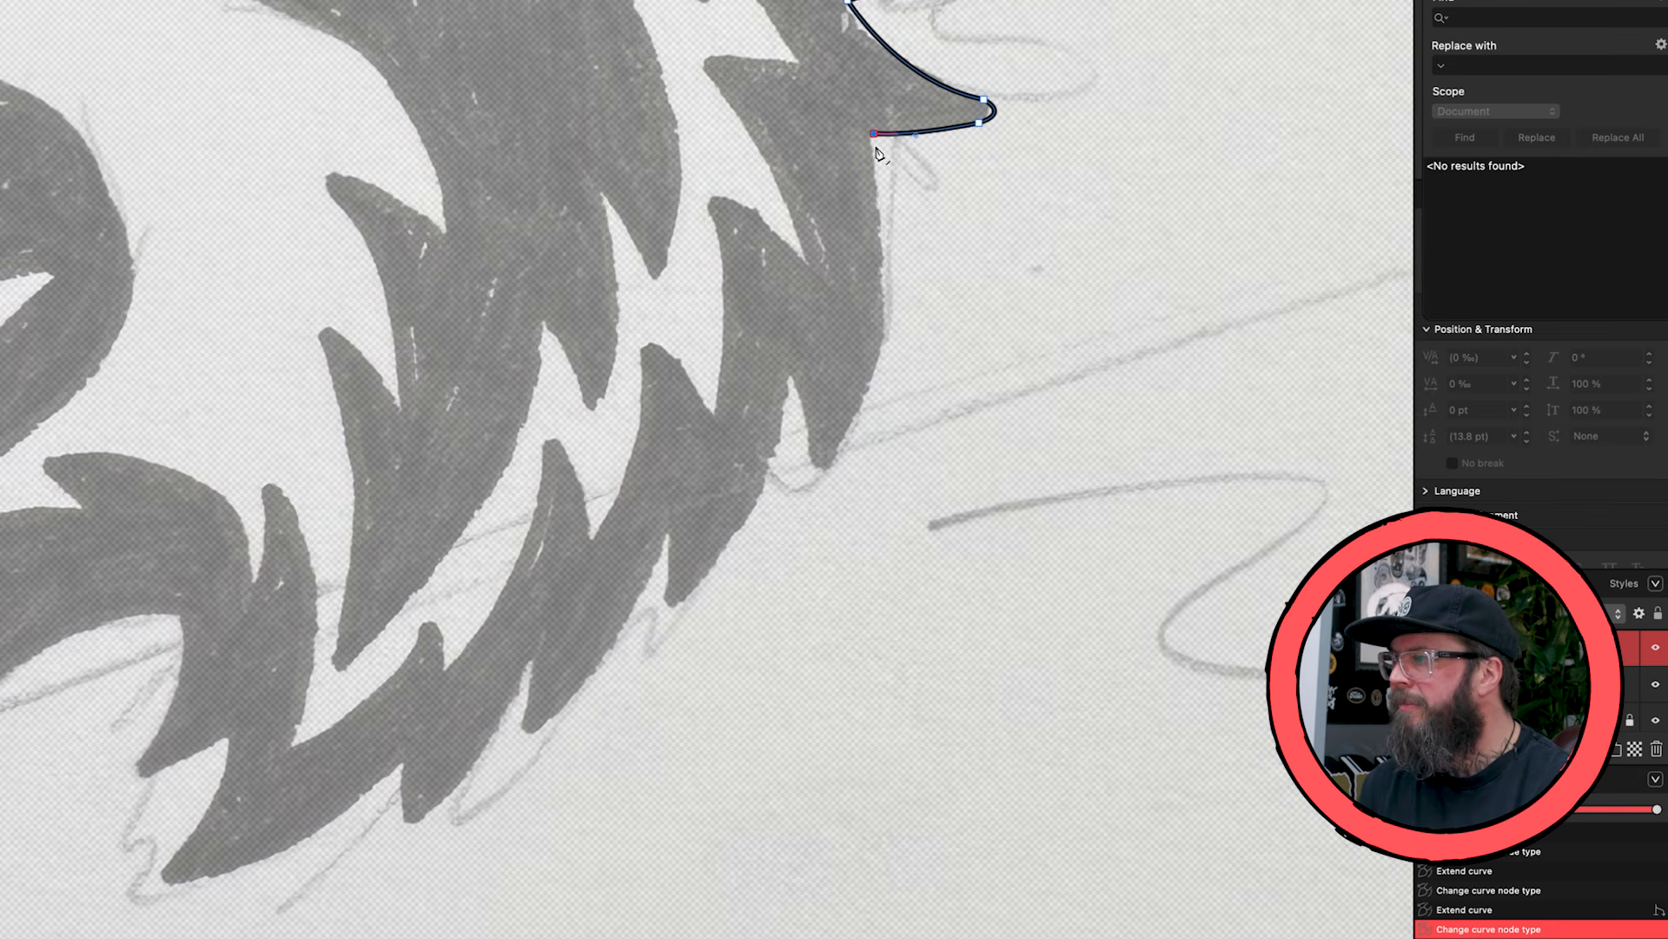
- Trace the back of the cheek fur down to the first spike's point and up into the notch beside it, with sharp nodes
left_click_drag(830, 487, 735, 630)
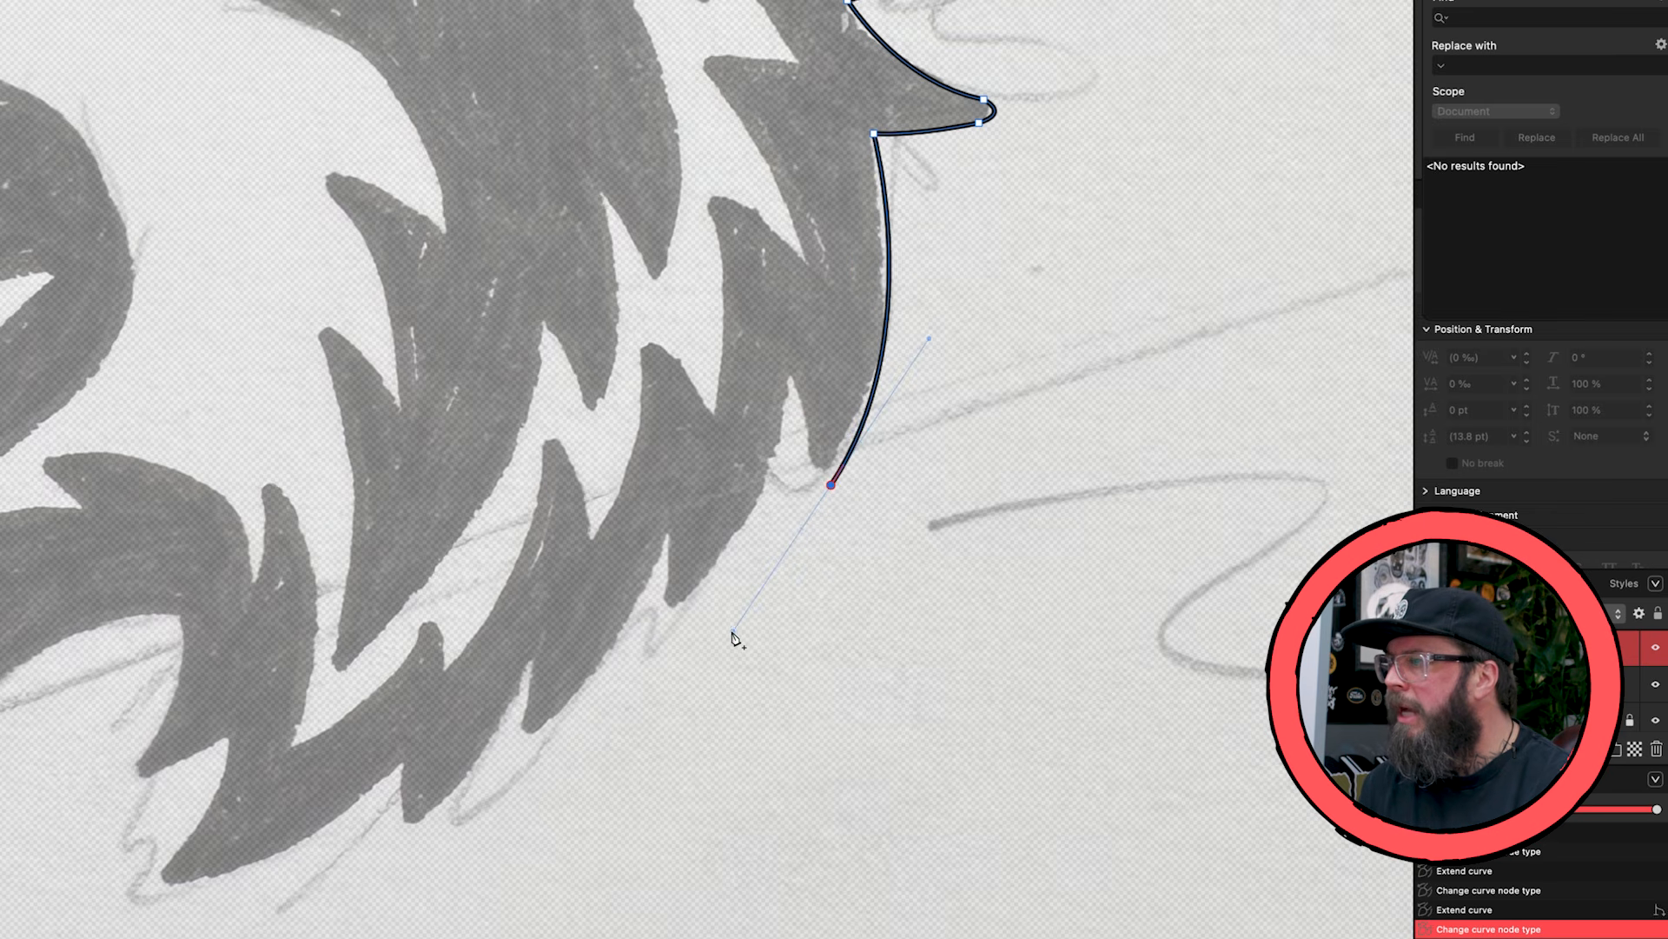
left_click_drag(788, 372, 769, 354)
key("super+z")
left_click(833, 482)
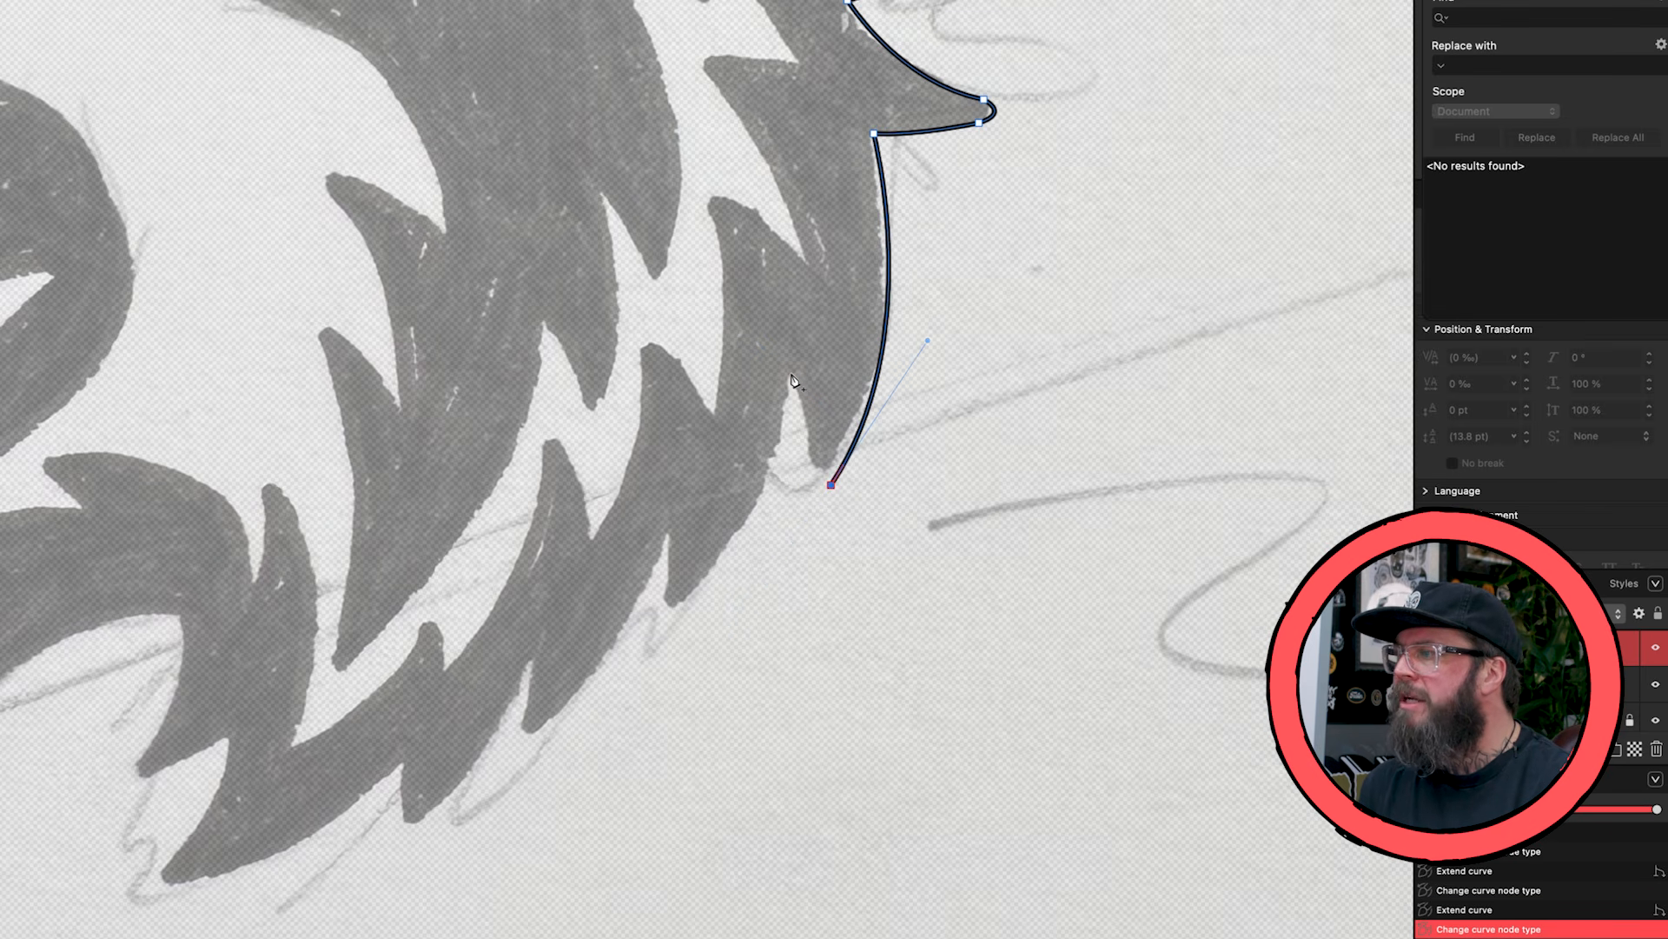
left_click_drag(792, 374, 770, 348)
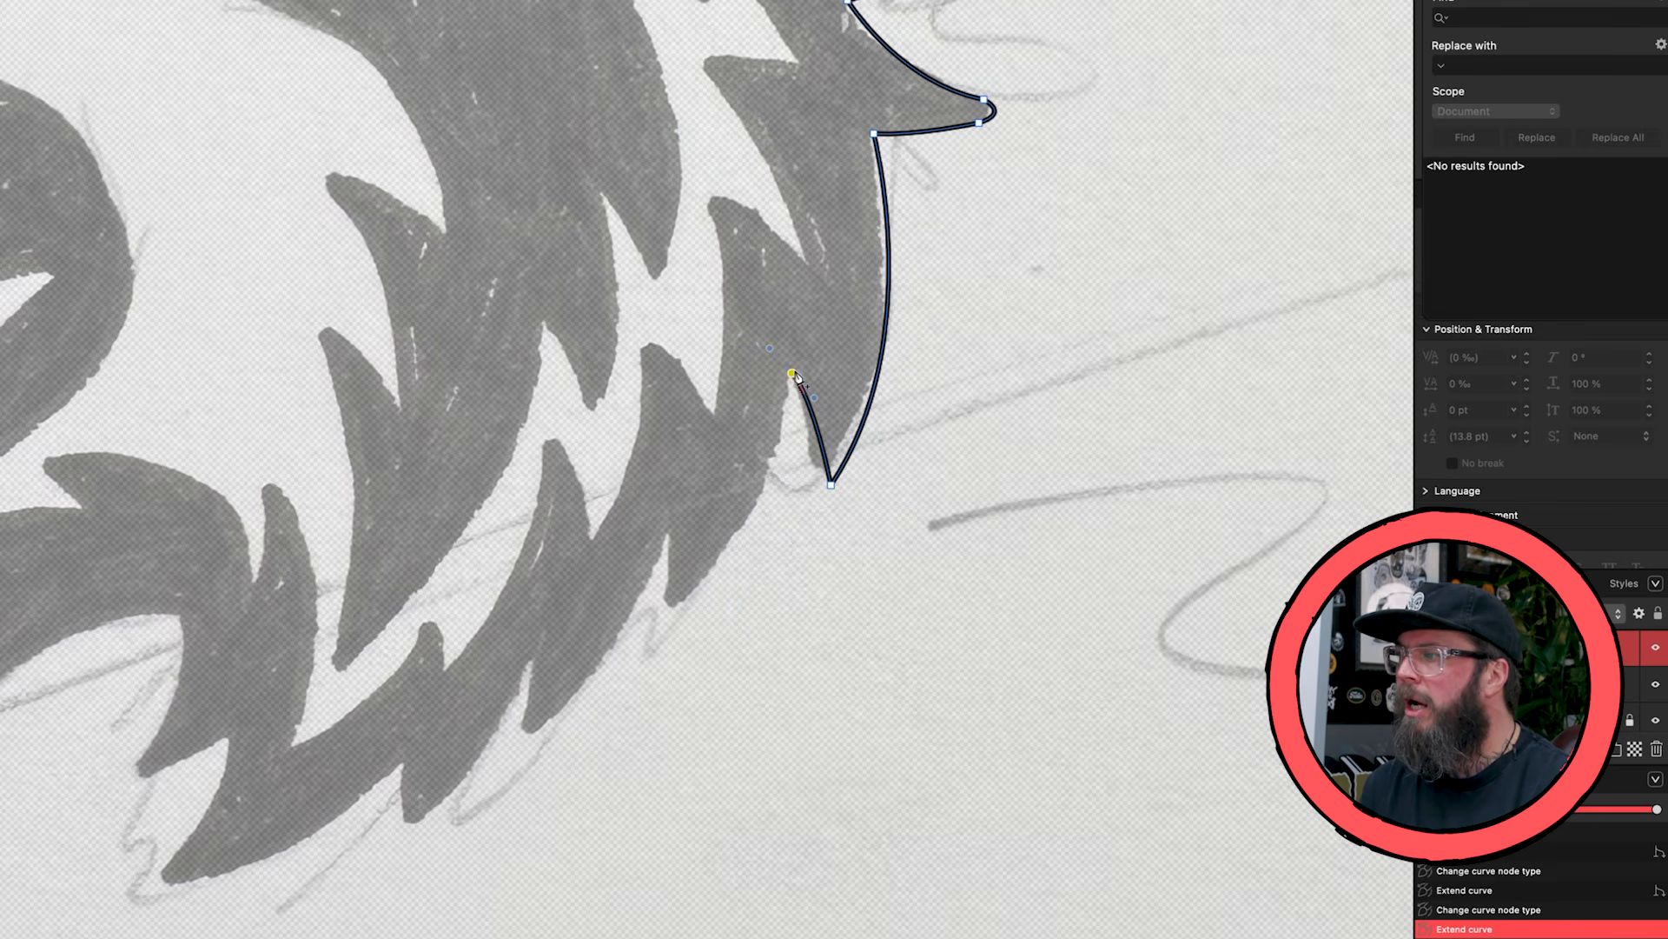
left_click(791, 374)
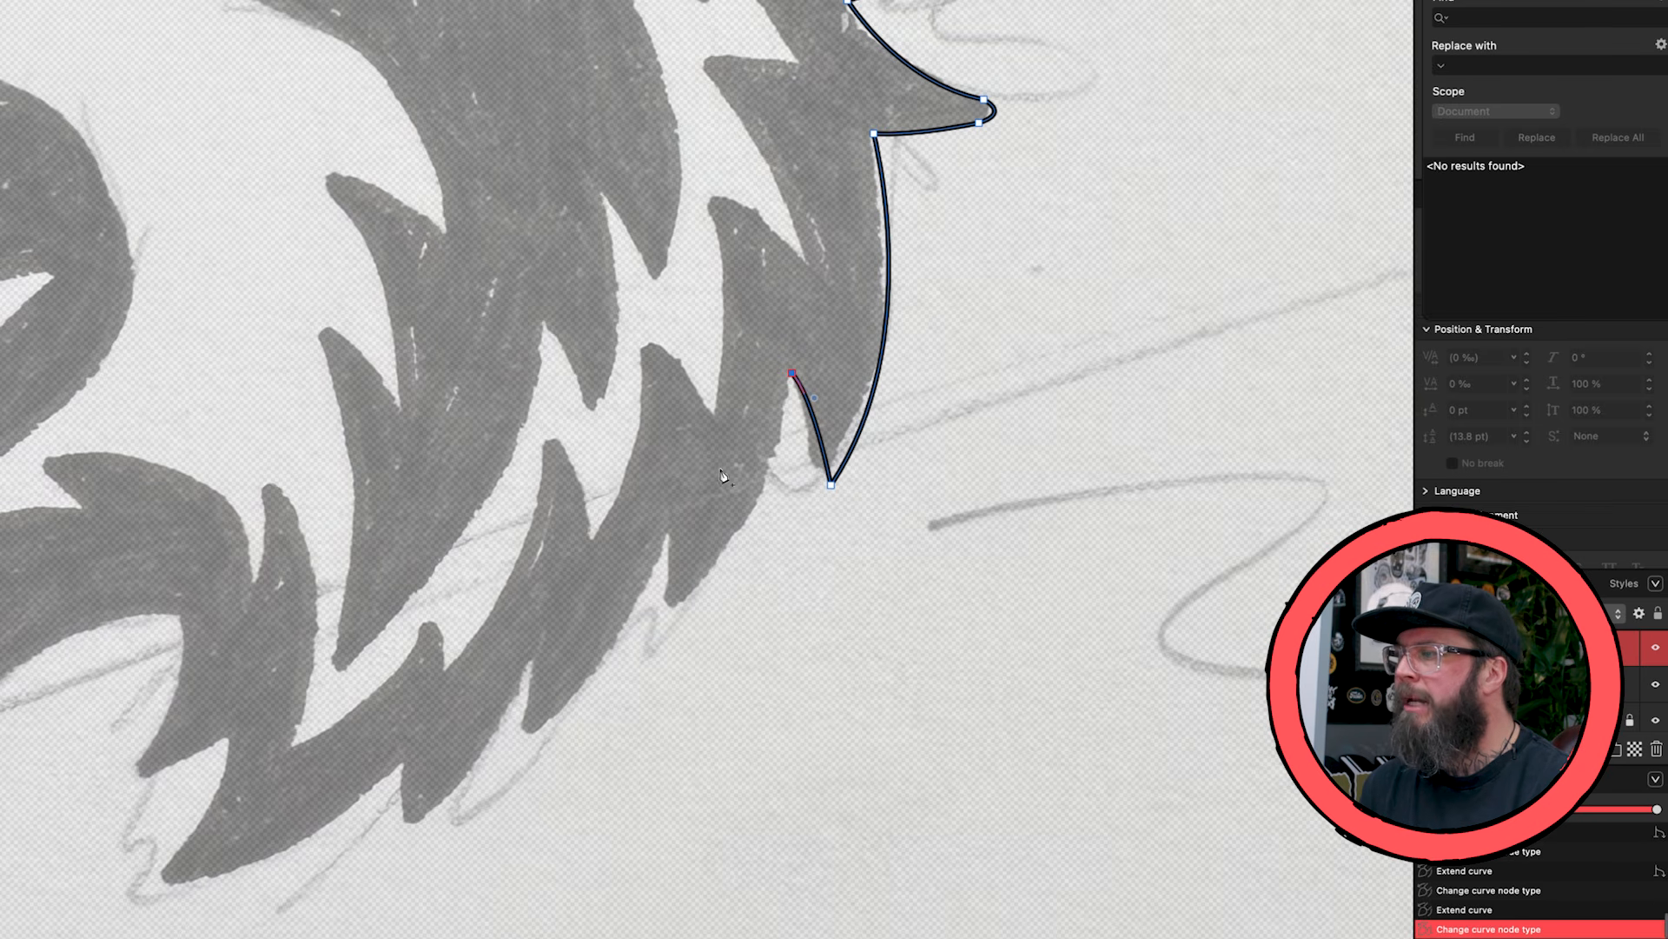
- Trace the next two fur spikes along the lower back edge, placing a sharp node at each point and notch
left_click_drag(675, 609, 587, 658)
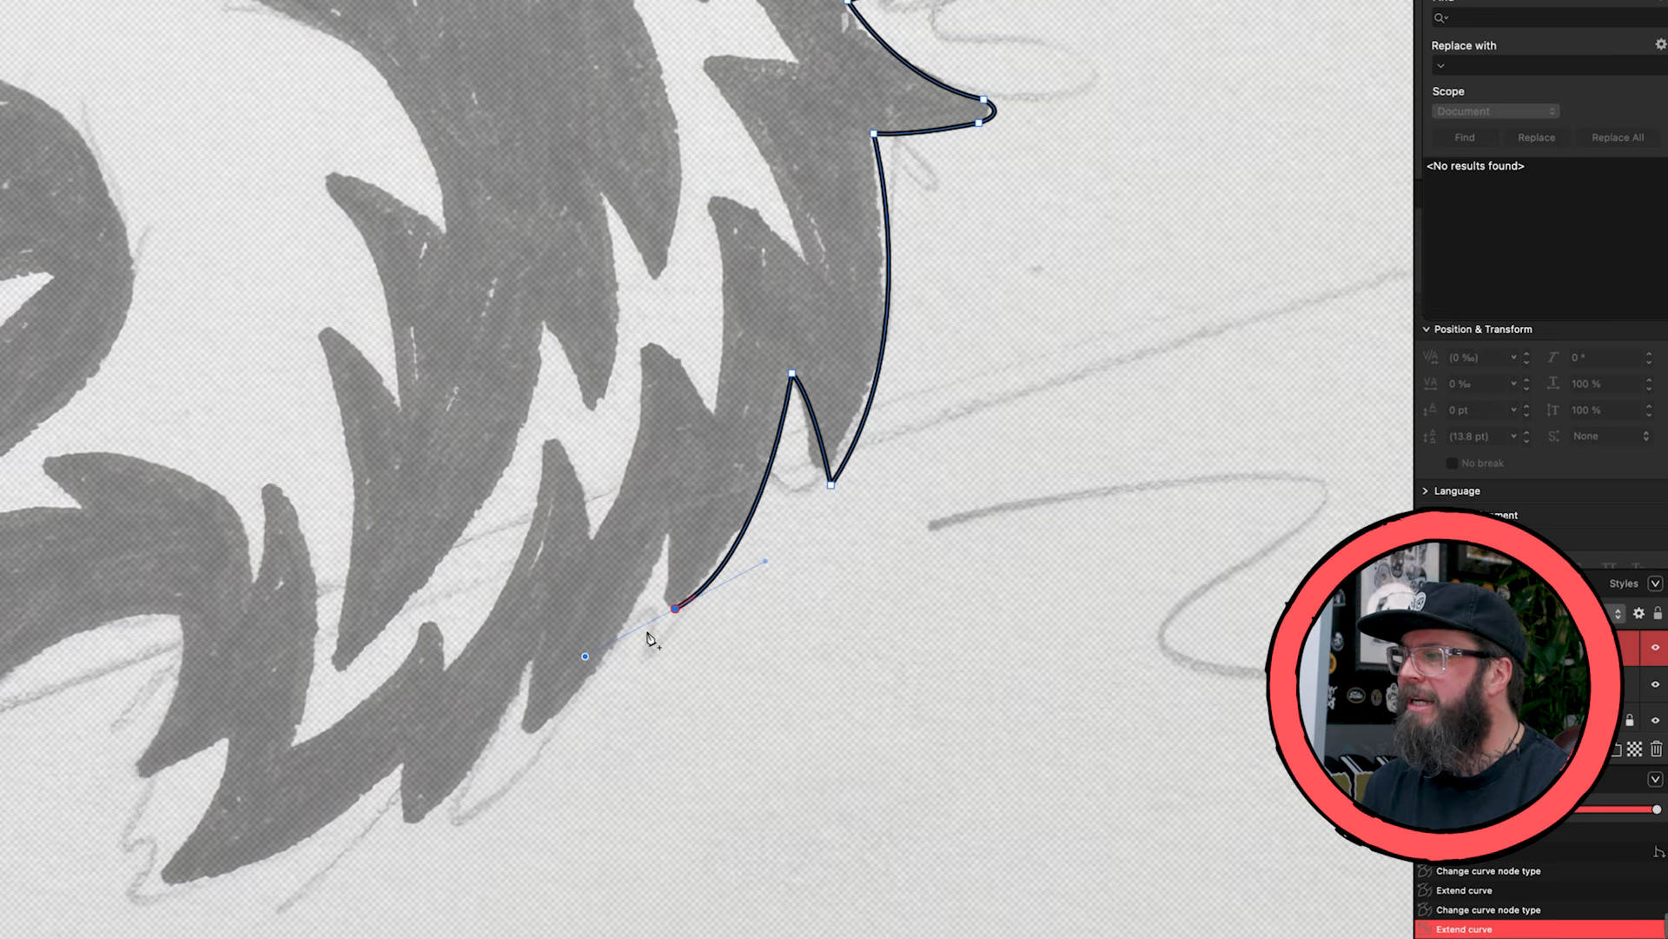
left_click(677, 609)
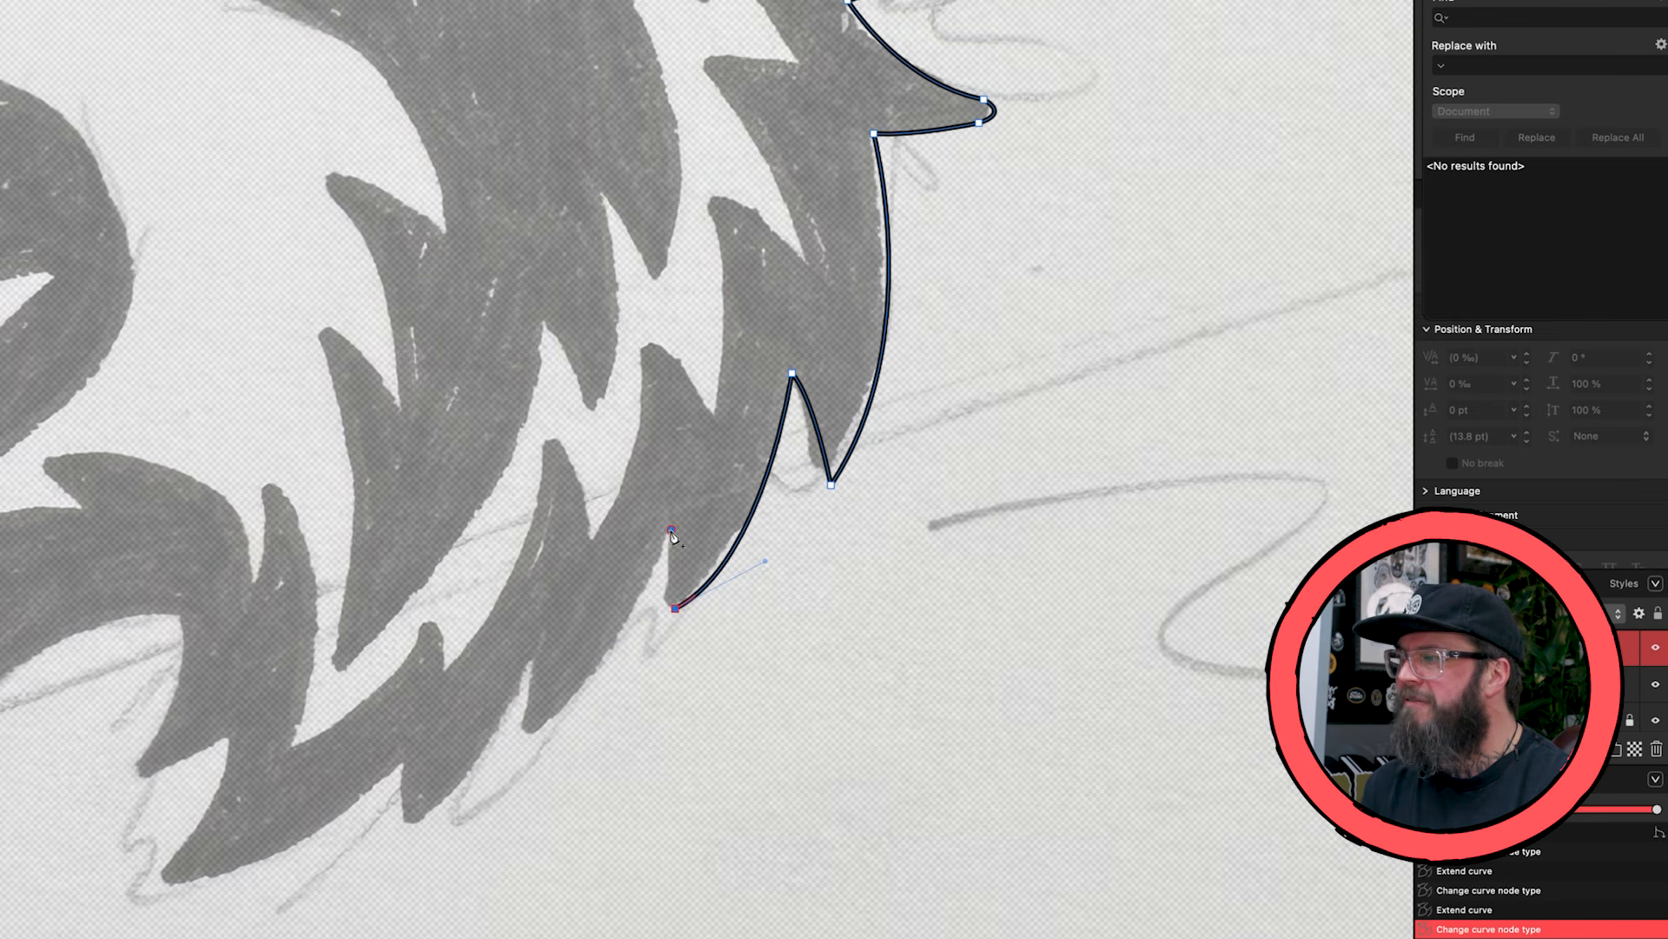
left_click_drag(672, 532, 674, 539)
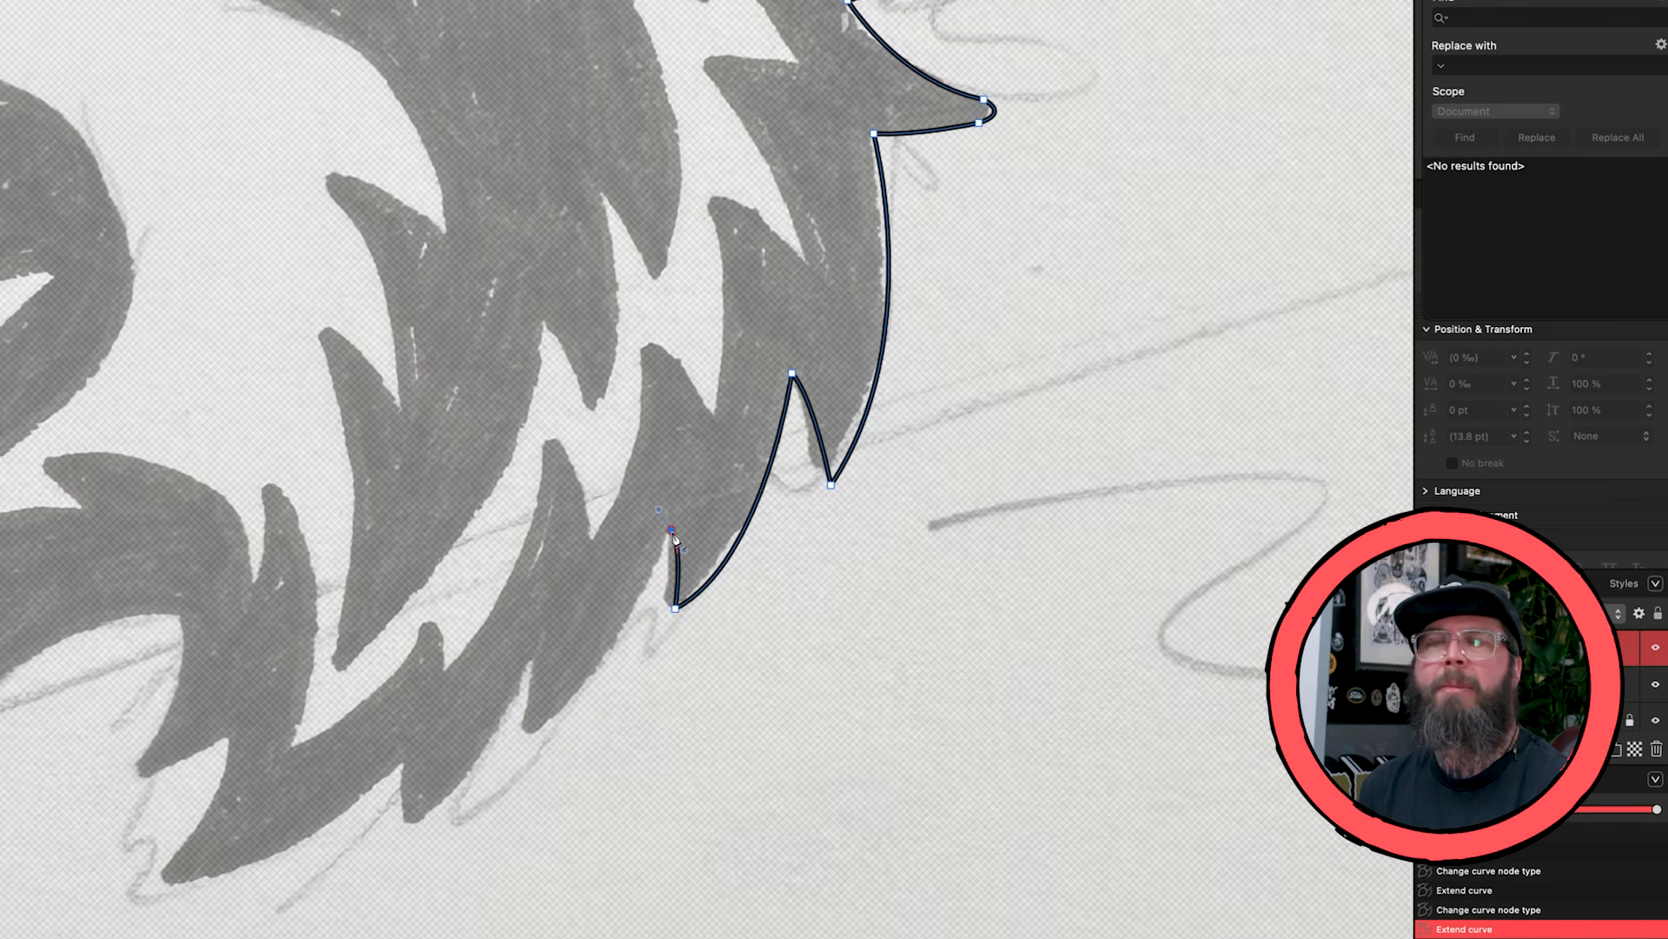
left_click(672, 532)
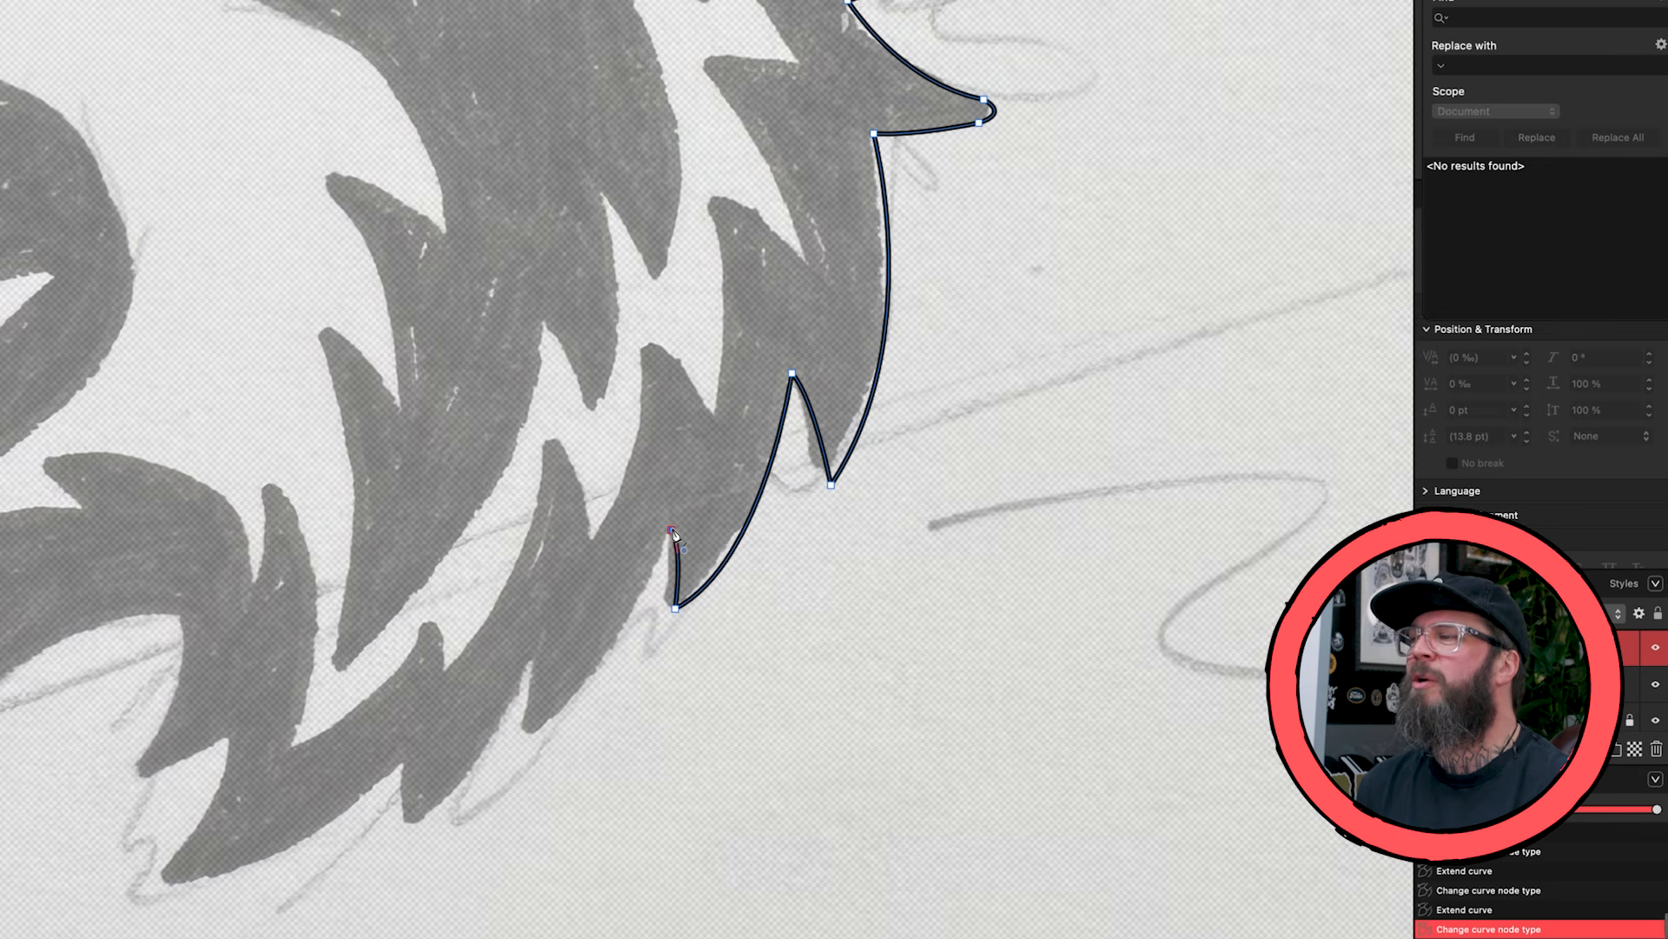
scroll(674, 535, "down", 5)
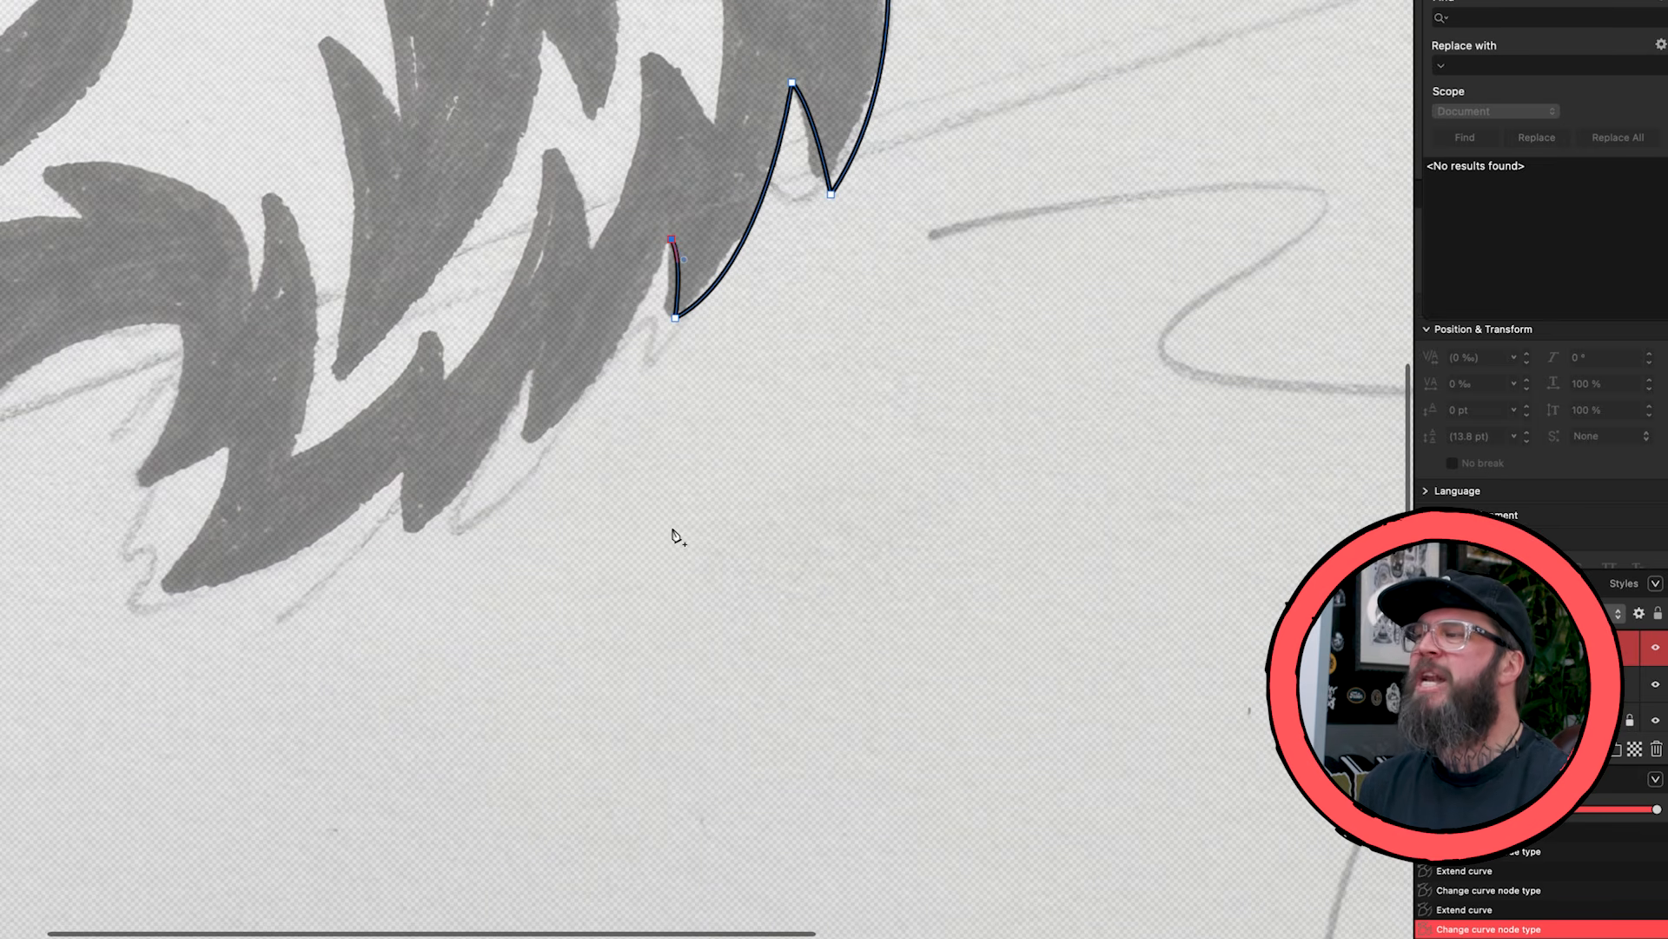
left_click_drag(529, 448, 443, 506)
left_click(529, 447)
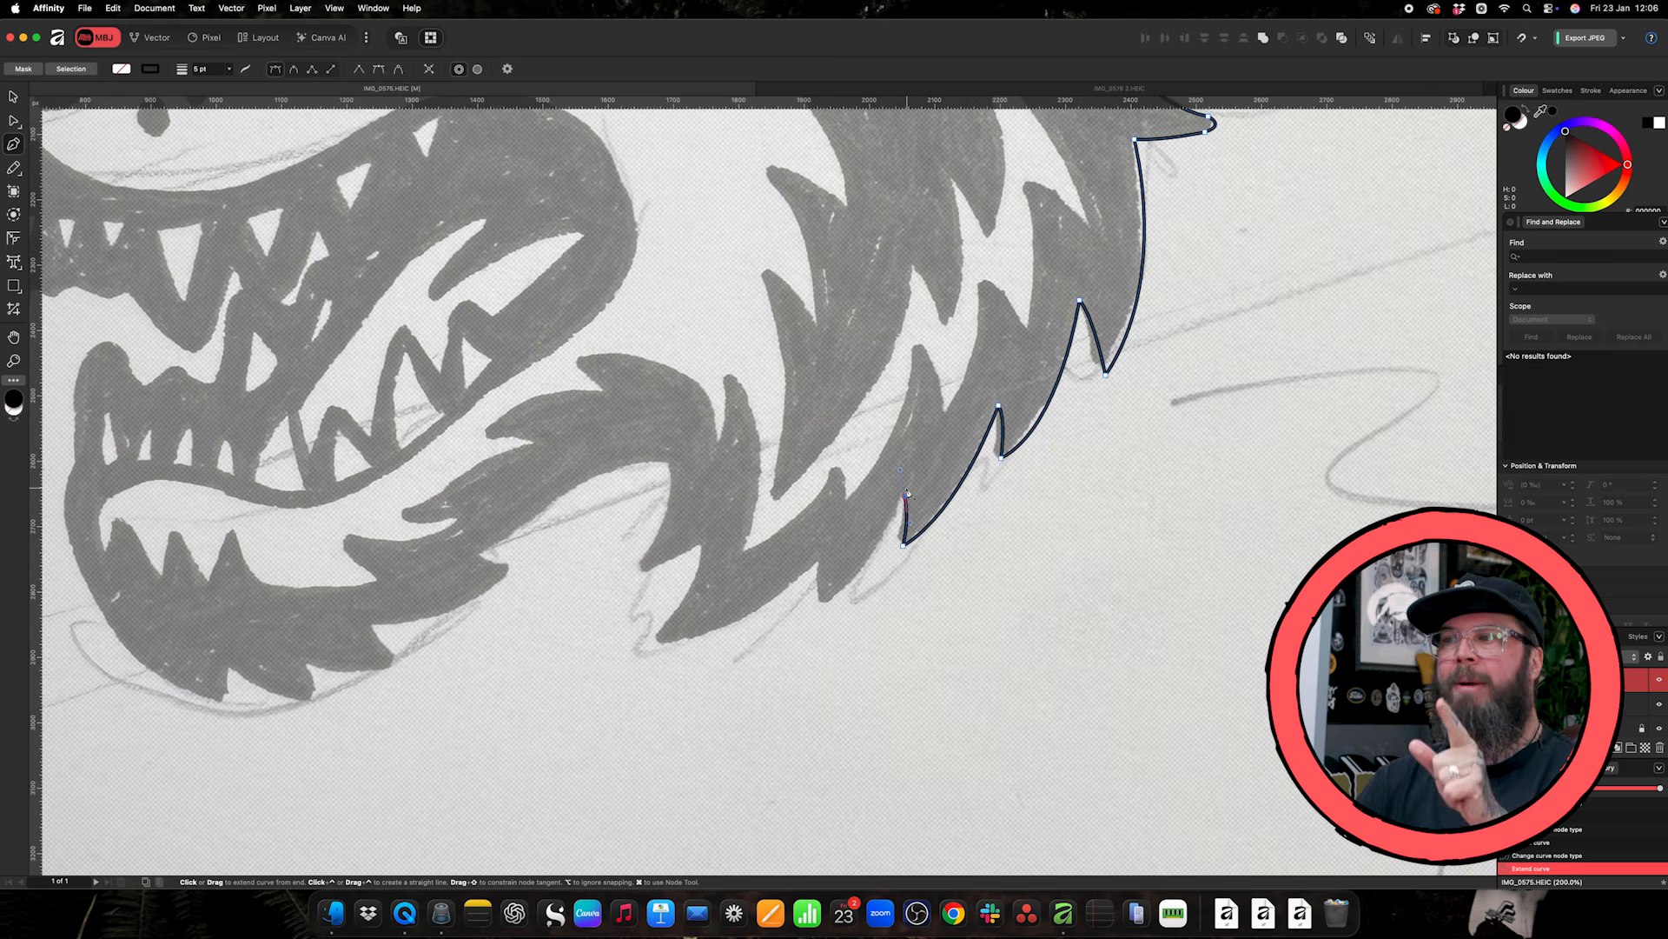
left_click(905, 496, "alt")
- Trace the remaining neck fur spikes, around the lowest point and up to the inner corner behind the jaw
left_click_drag(816, 608, 758, 630)
left_click_drag(818, 560, 813, 540)
left_click_drag(651, 642, 601, 644)
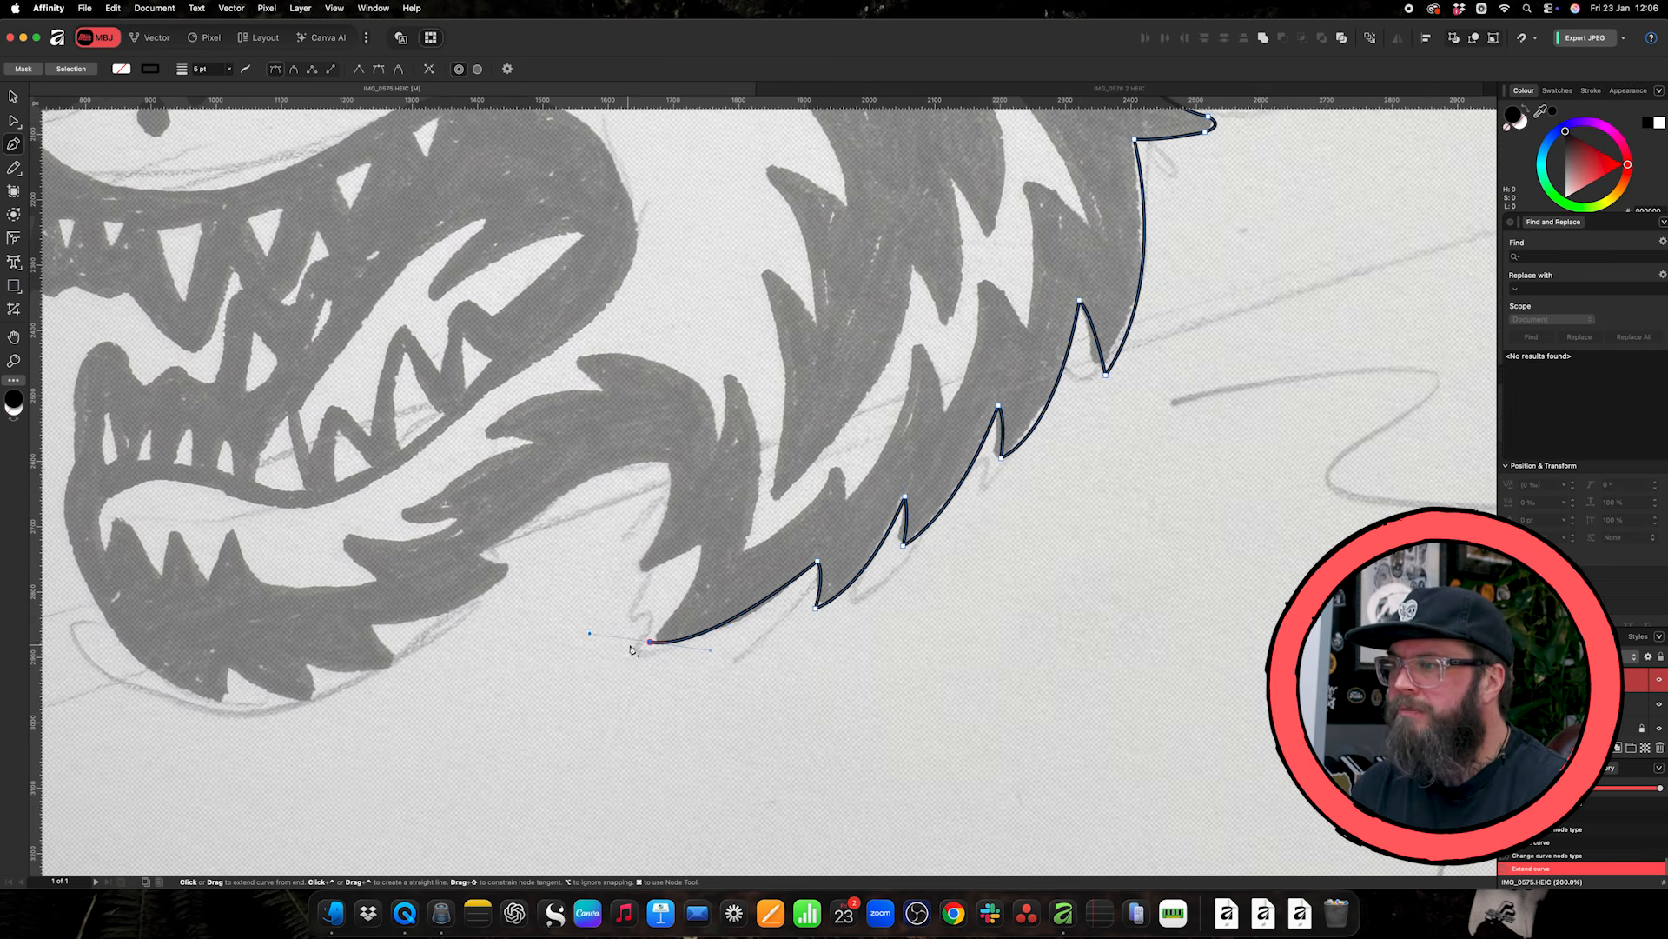
left_click_drag(704, 547, 713, 520)
left_click_drag(637, 572, 617, 577)
left_click_drag(671, 462, 655, 437)
left_click(671, 462, "alt")
- Trace the jagged fur along the jaw's underside towards the chin, with sharp nodes at the points and notches
left_click_drag(555, 504, 539, 522)
left_click_drag(483, 552, 465, 556)
left_click_drag(515, 569, 528, 571)
left_click_drag(372, 623, 344, 622)
left_click_drag(409, 664, 423, 674)
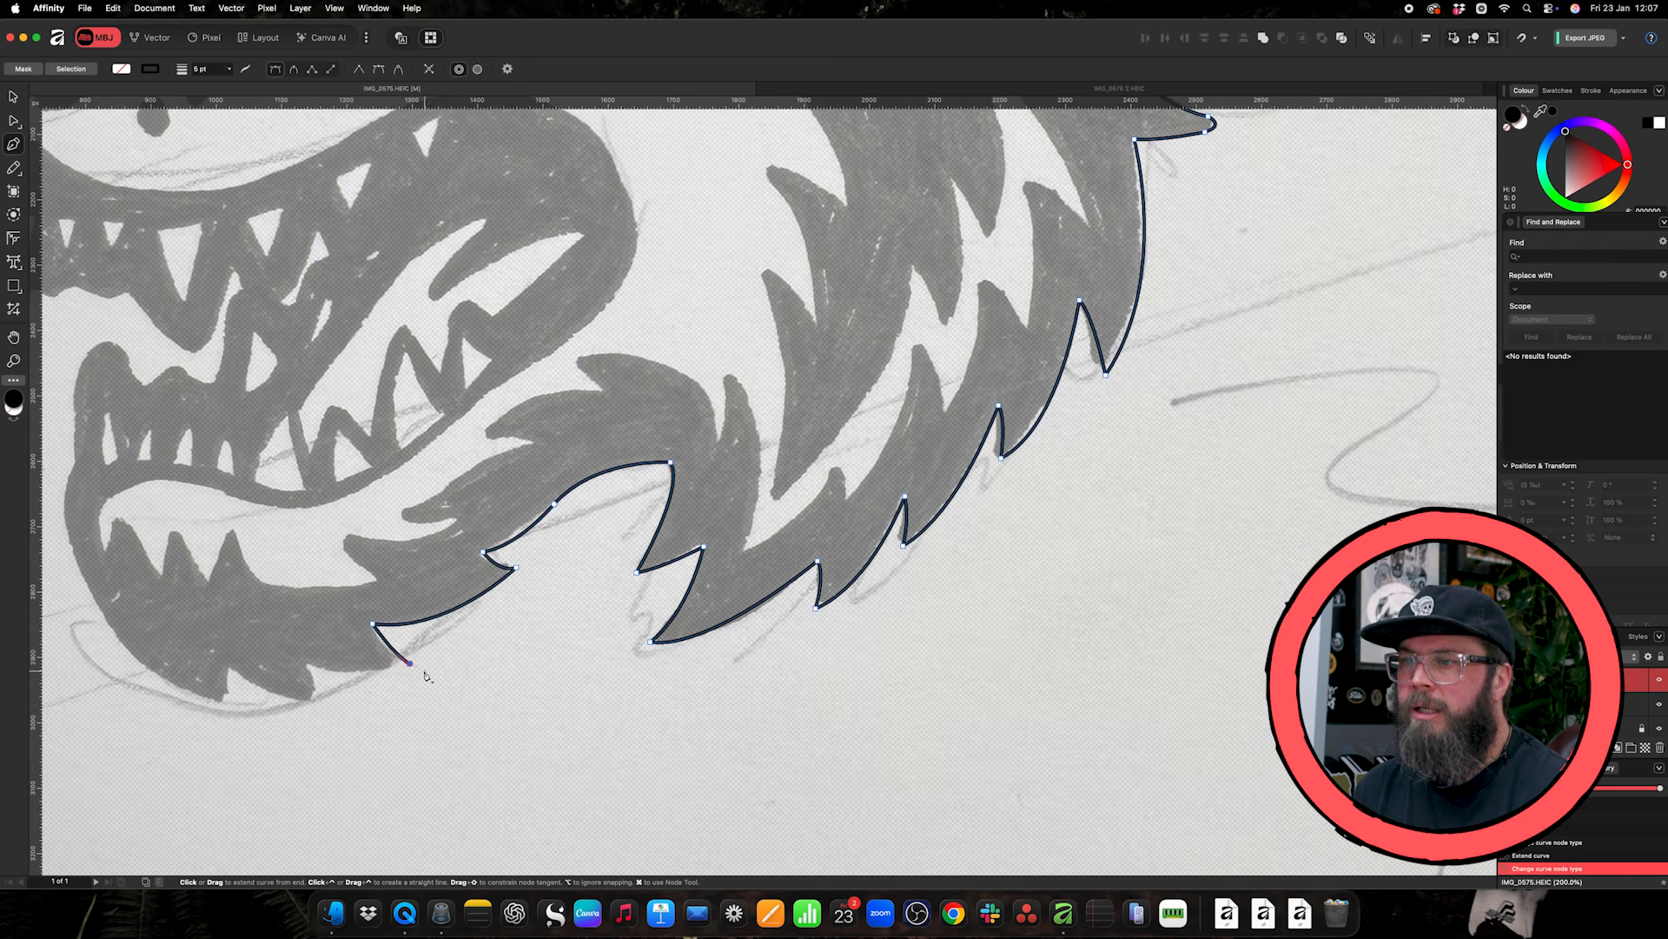
left_click_drag(308, 664, 291, 653)
left_click_drag(327, 698, 351, 714)
left_click_drag(232, 667, 218, 646)
- Trace the front of the chin up over the rounded tip of the lower jaw and along the first dips behind it
scroll(110, 554, "left", 5)
left_click_drag(268, 463, 318, 304)
left_click(268, 462, "alt")
mouse_move(301, 341)
left_mouse_down()
mouse_move(341, 341)
mouse_move(340, 439)
left_mouse_up()
left_click(302, 340, "alt")
left_click_drag(368, 367, 421, 380)
key("super+z")
left_click(333, 393, "alt")
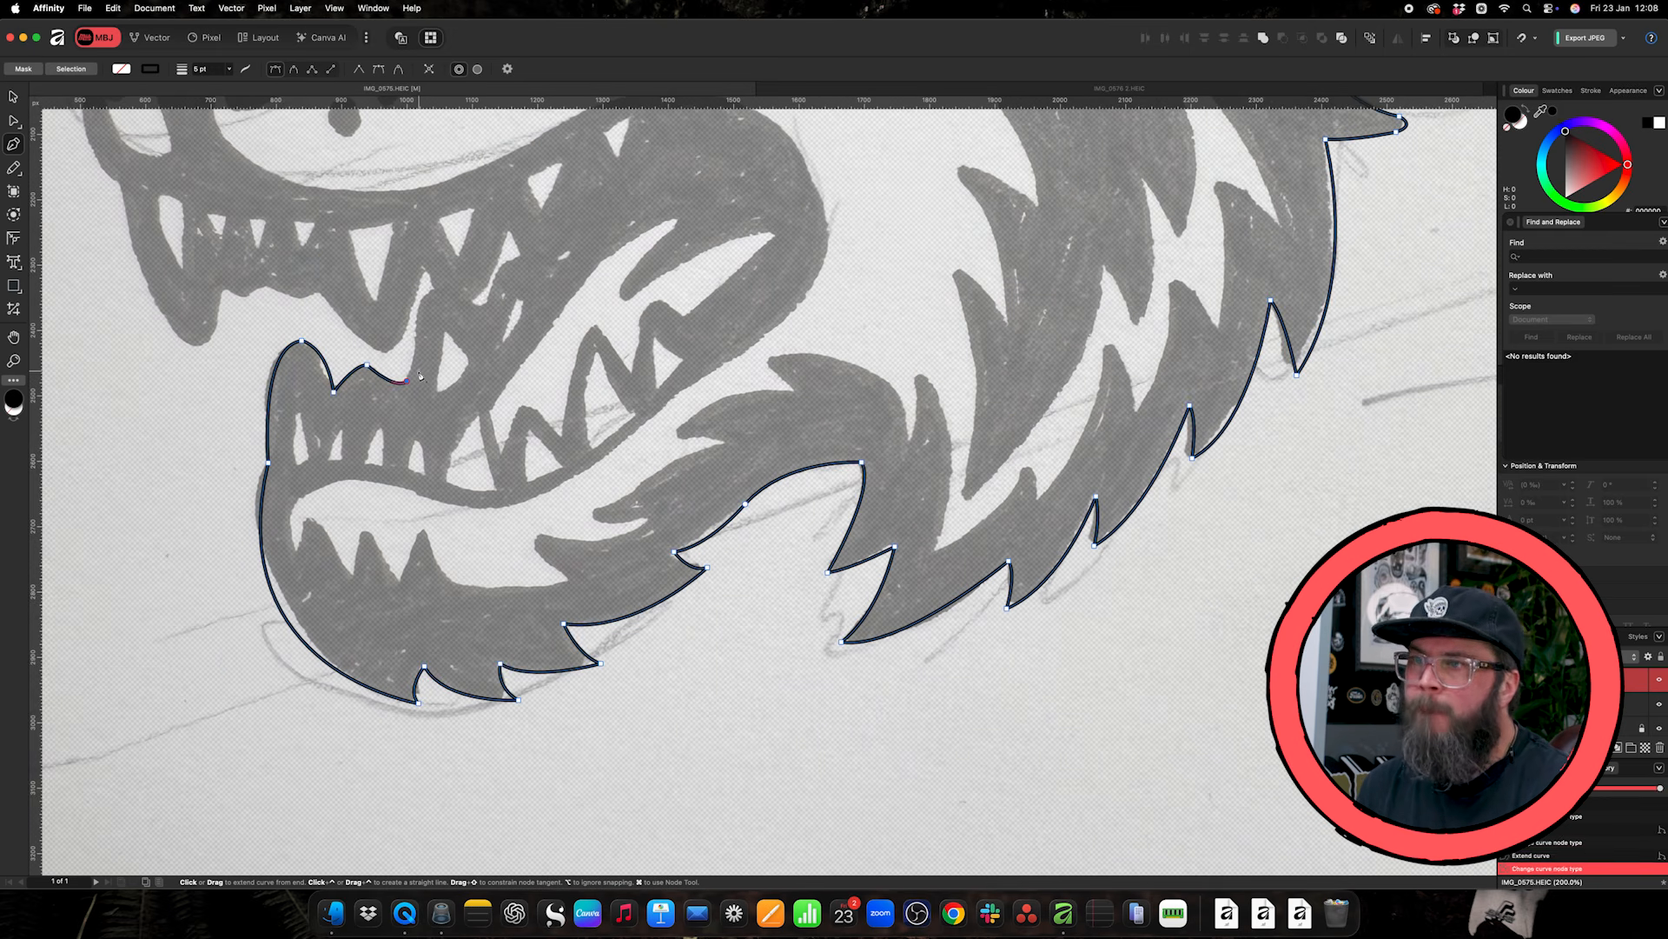
- Trace from the last dip behind the lower jaw's tip up to the sharp inner point of the mouth opening
left_click(407, 381, "alt")
left_click_drag(420, 320, 421, 283)
left_click(420, 320, "alt")
left_click_drag(436, 288, 452, 283)
left_click(427, 269)
- Trace the upper jaw's lower edge around both fangs, and continue up the muzzle's front to the base of the nose
left_click_drag(387, 352, 368, 351)
mouse_move(322, 293)
left_mouse_down()
mouse_move(305, 275)
mouse_move(252, 274)
left_mouse_up()
left_click_drag(226, 288, 215, 281)
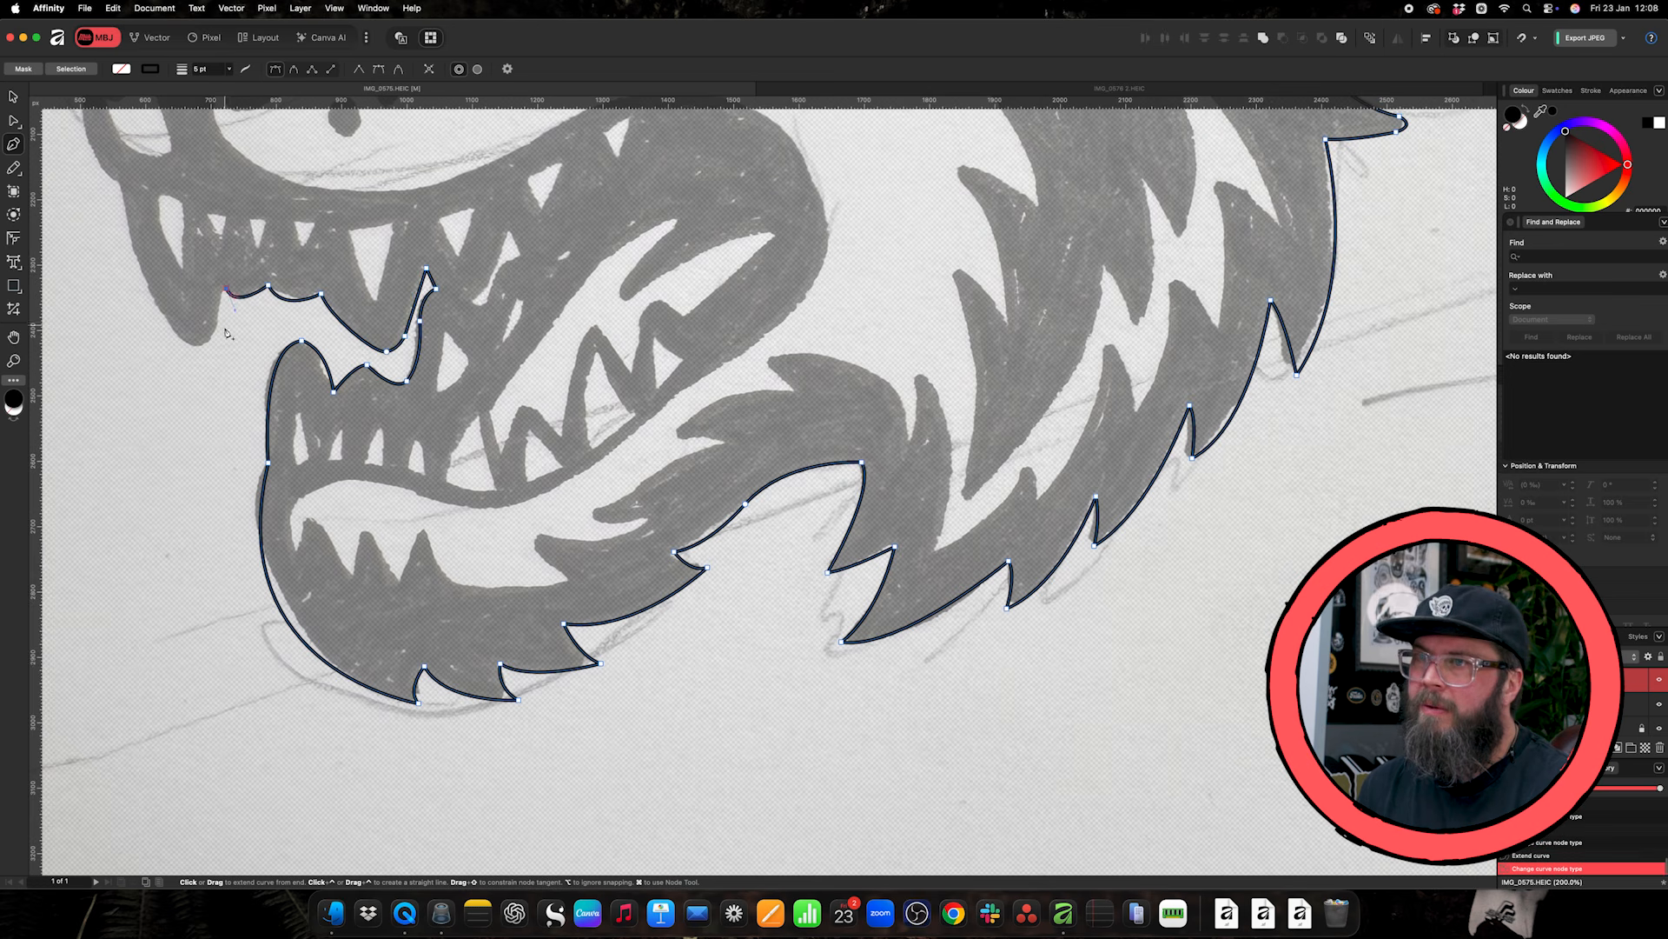
left_click_drag(201, 344, 179, 345)
scroll(182, 344, "up", 6)
left_click_drag(120, 483, 91, 306)
left_click(80, 359)
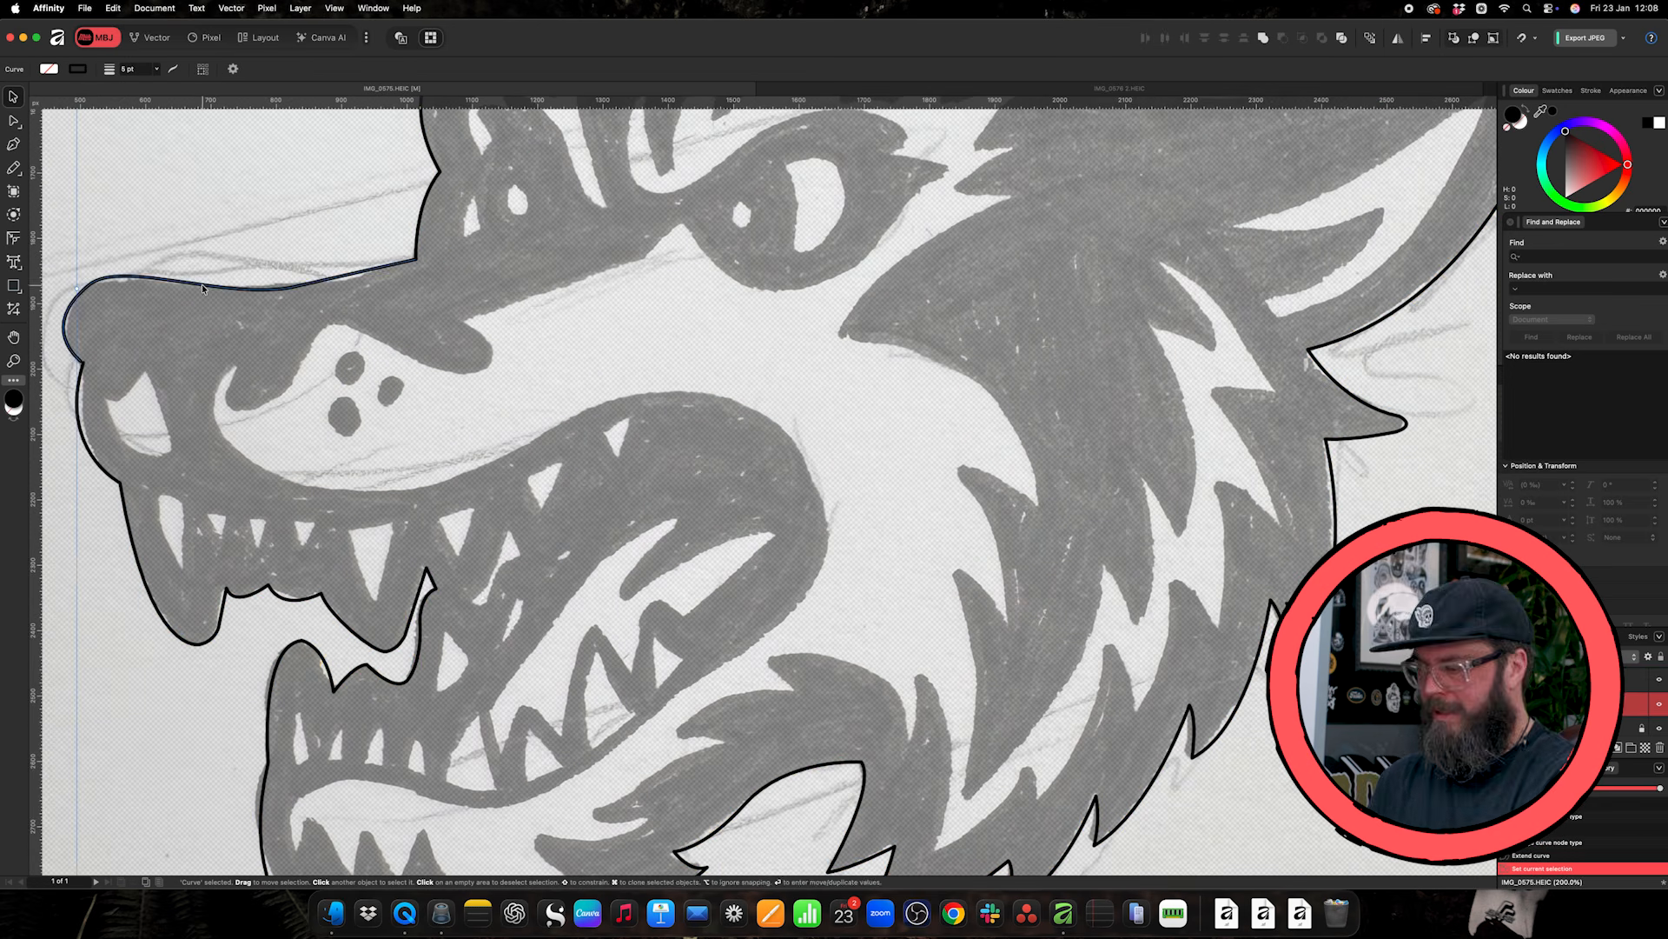
- Delete the separate curve that runs around the nose and along the bridge of the snout
key("v")
key("super+minus")
scroll(763, 492, "up", 2)
key("super+a")
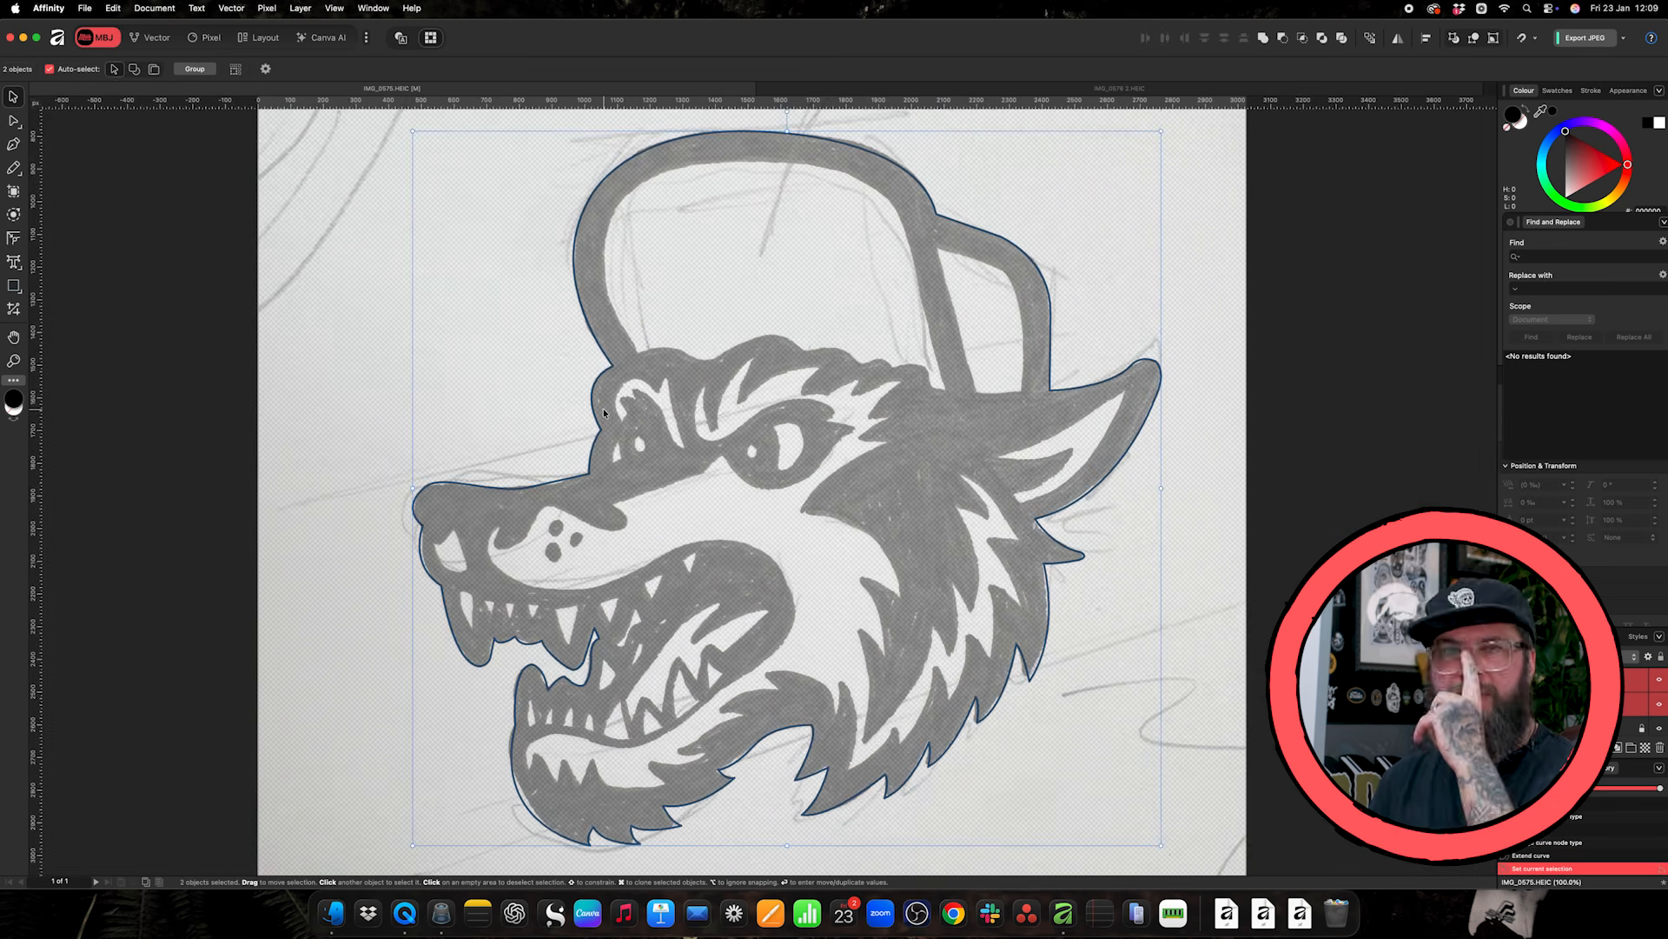
key("super+plus")
left_click_drag(294, 489, 313, 574)
key("Delete")
- Continue the main head outline from below the nose, around it and along the snout's bridge, closing the curve at the brow
key("a")
key("p")
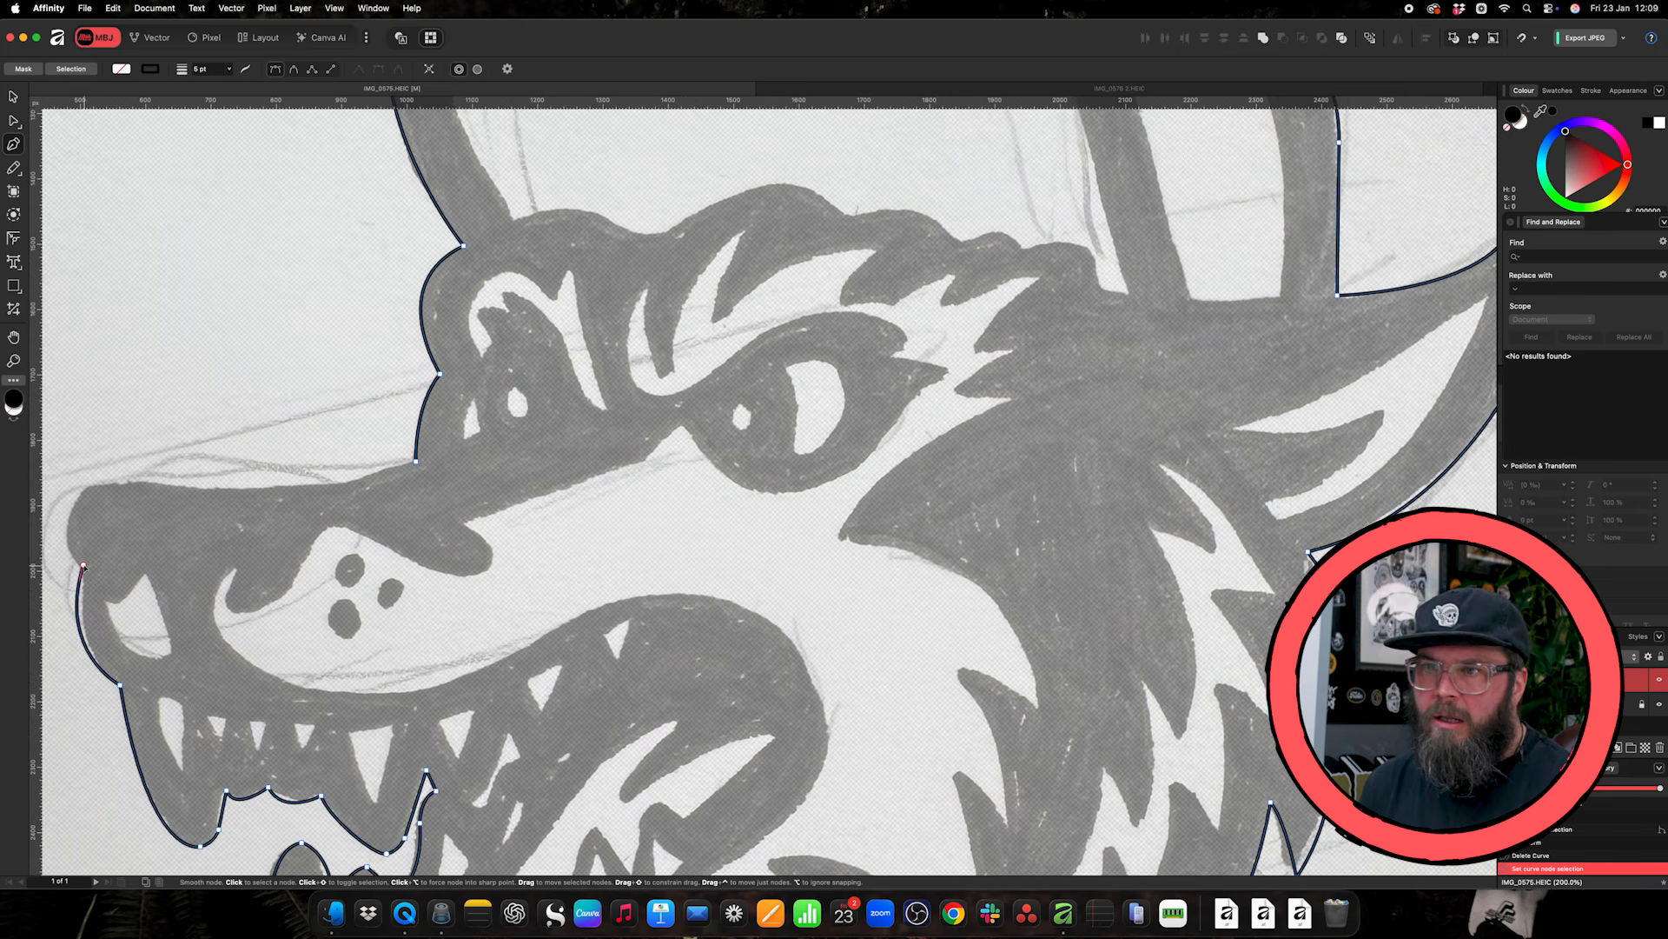
left_click(80, 567)
key("v")
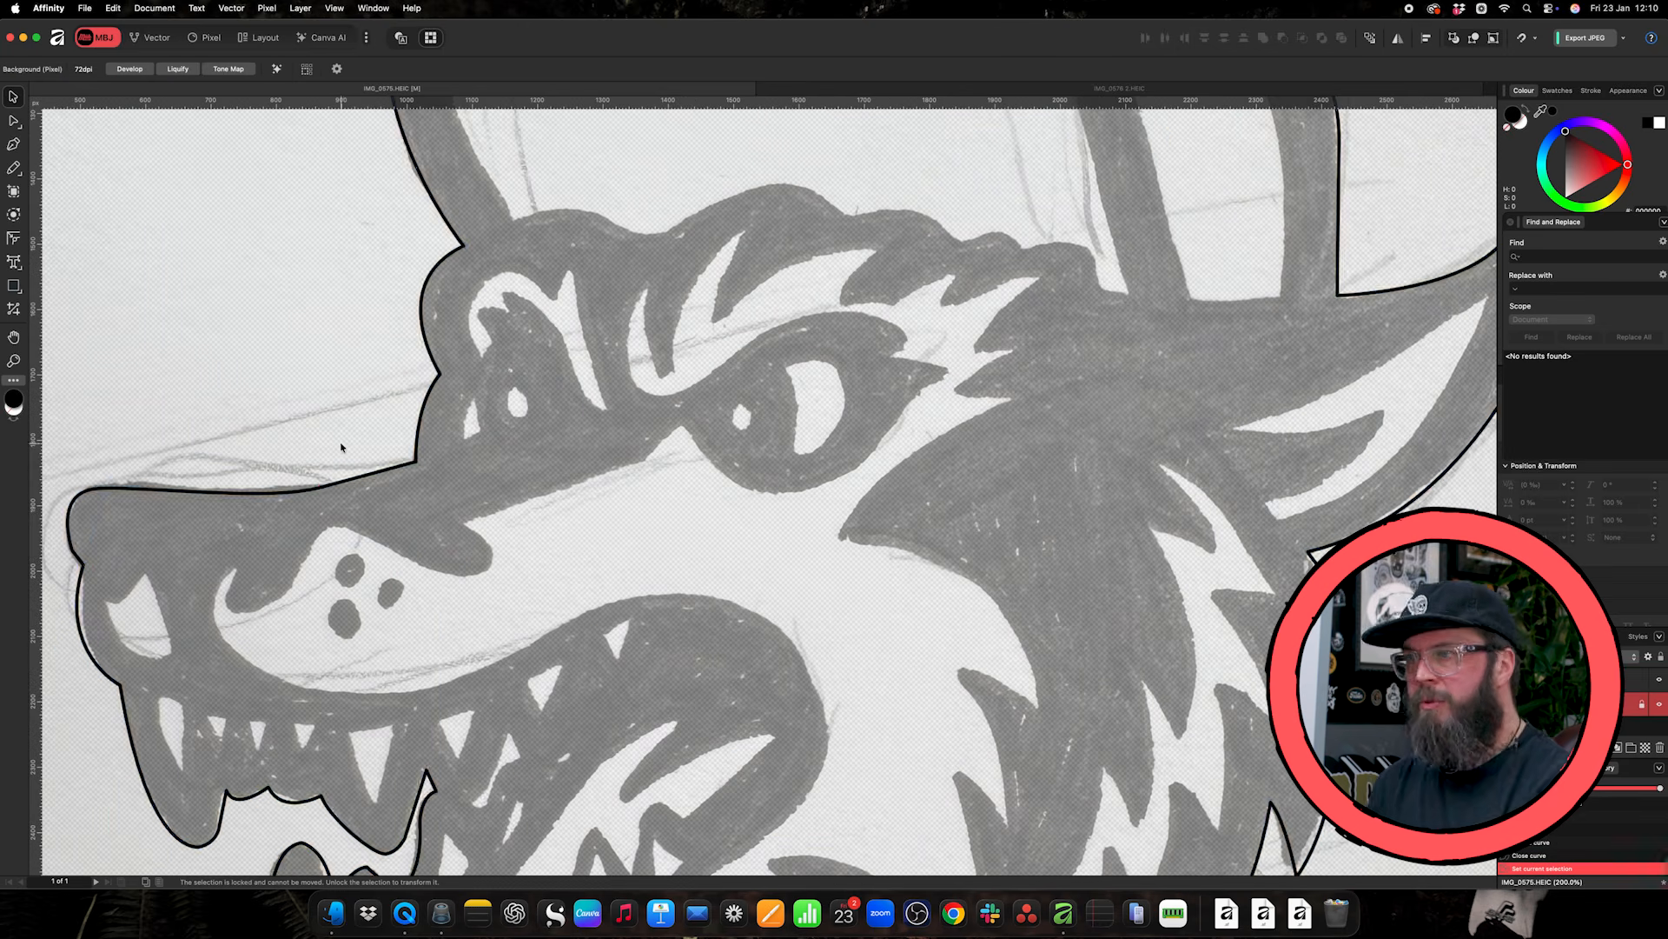
key("super+minus")
key("super+minus")
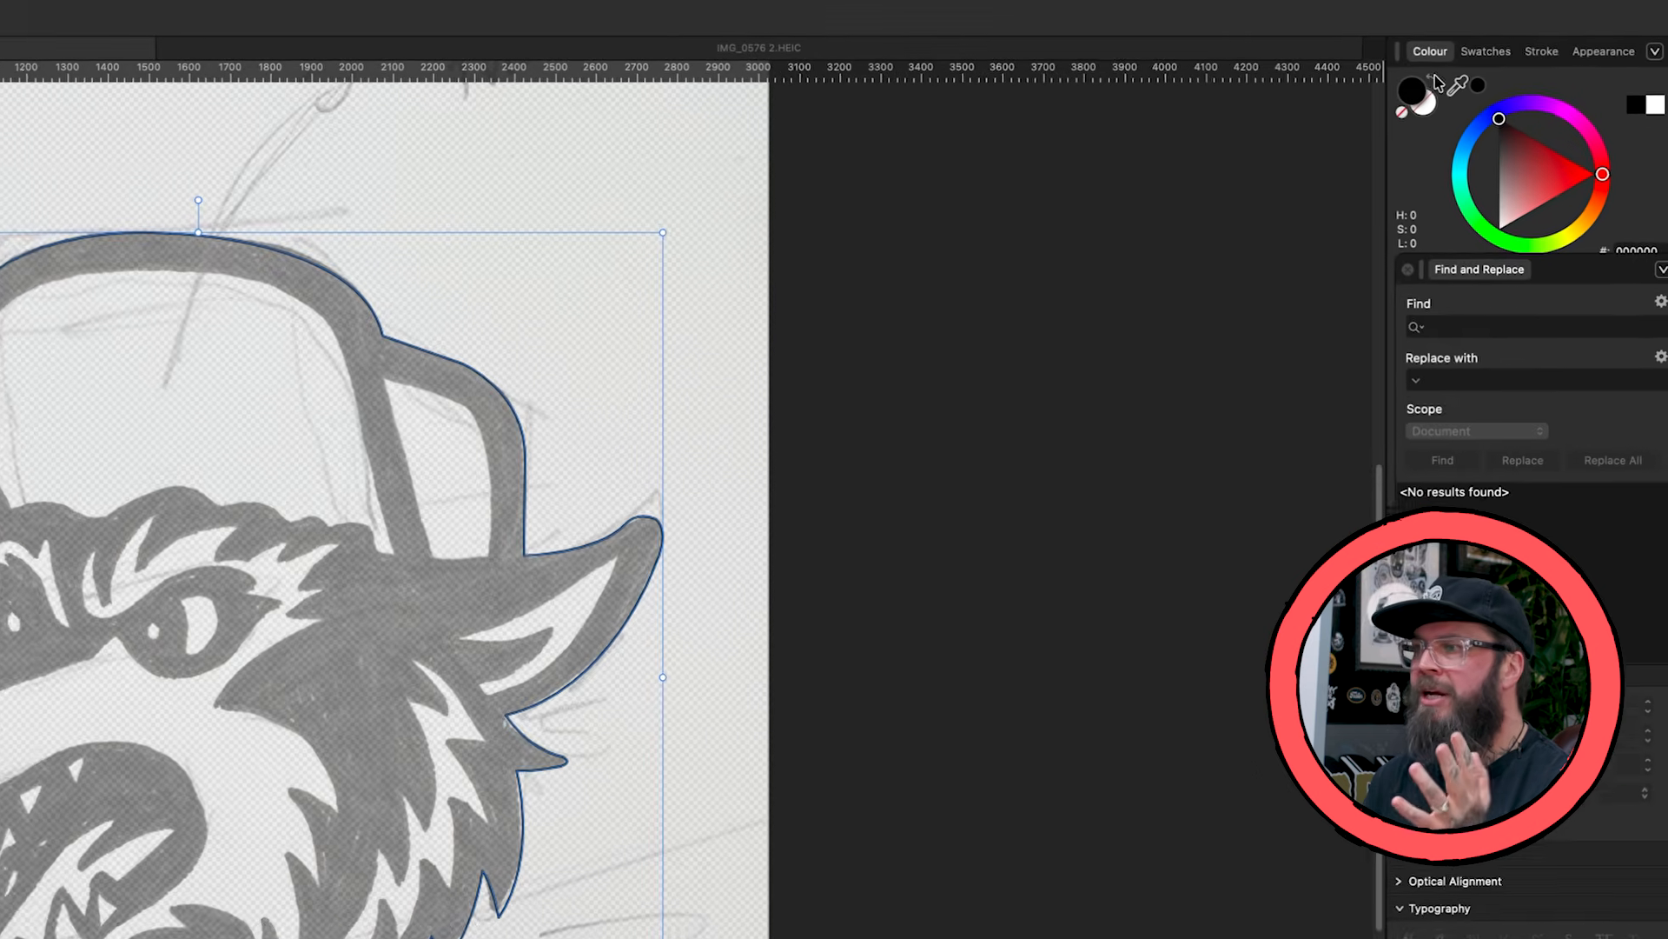
- Swap the outline's stroke and fill colours to preview the head as a solid black silhouette, and swap them back
left_click(1508, 103)
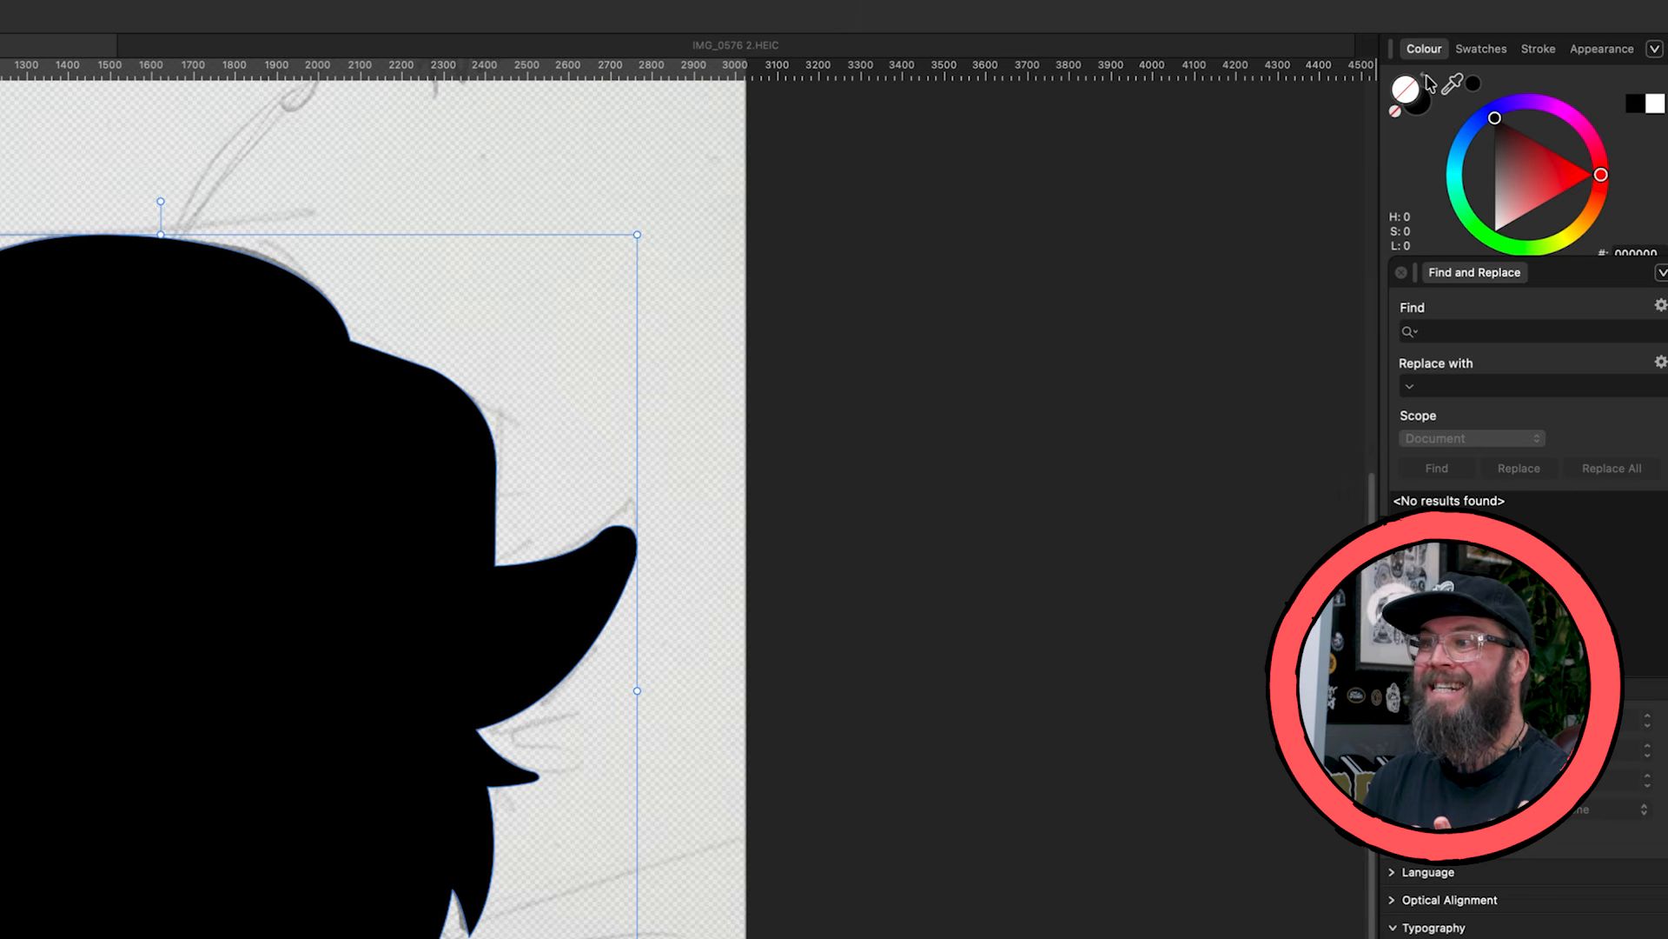
left_click(1508, 103)
left_click(1425, 77)
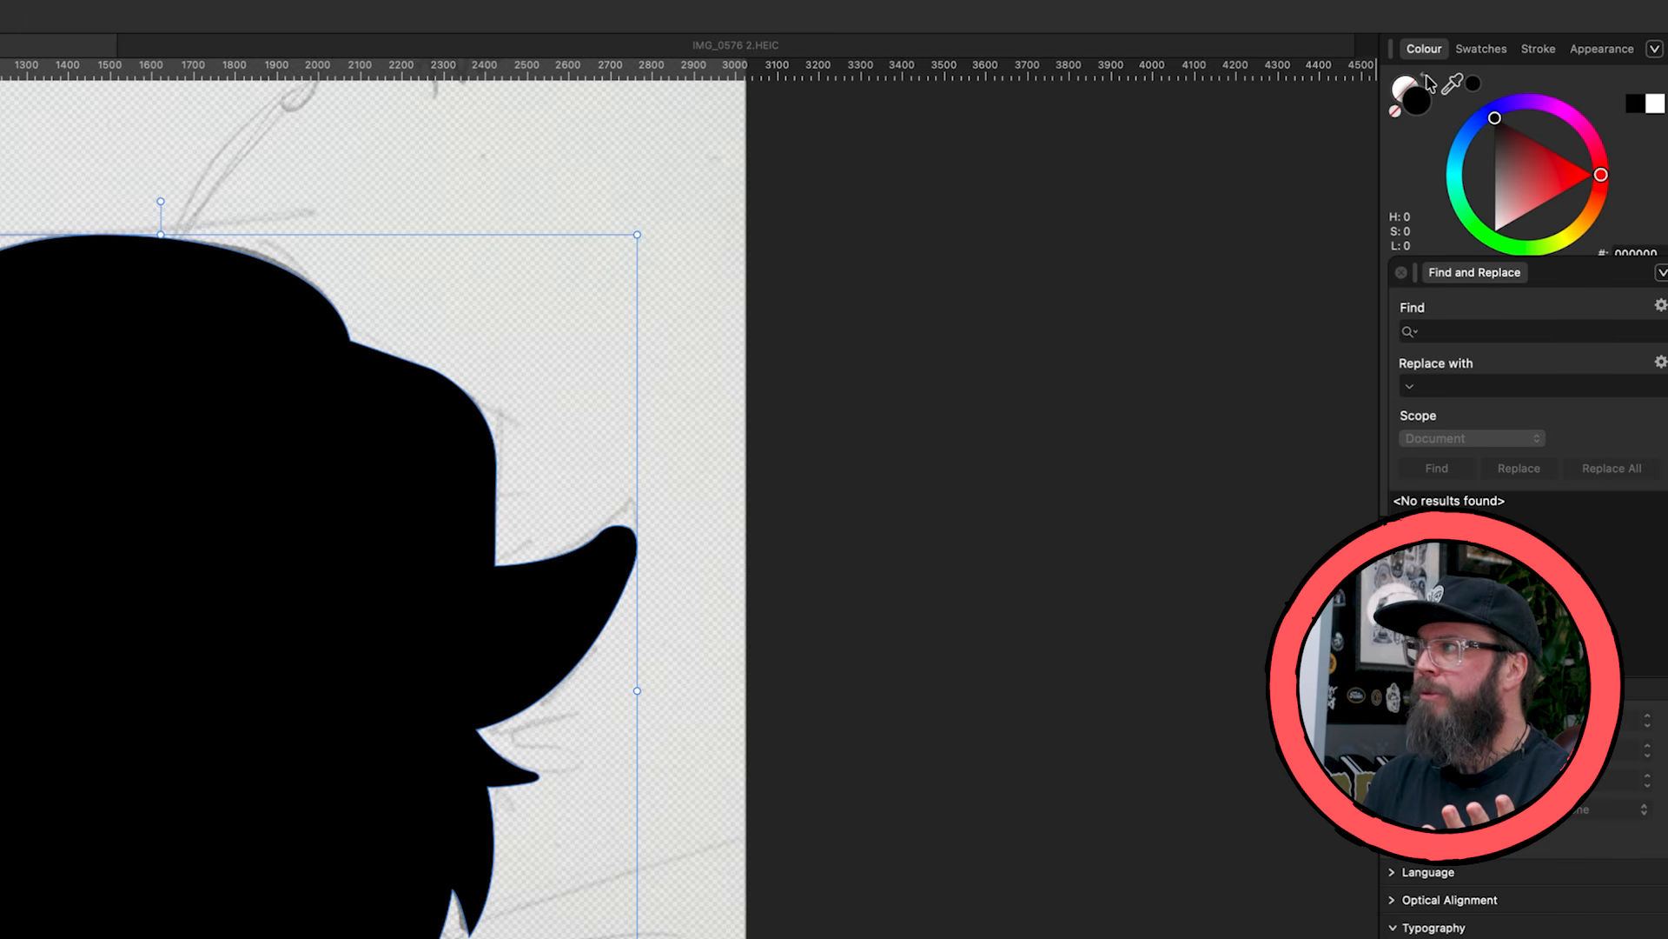
left_click(1426, 77)
left_click(1426, 77)
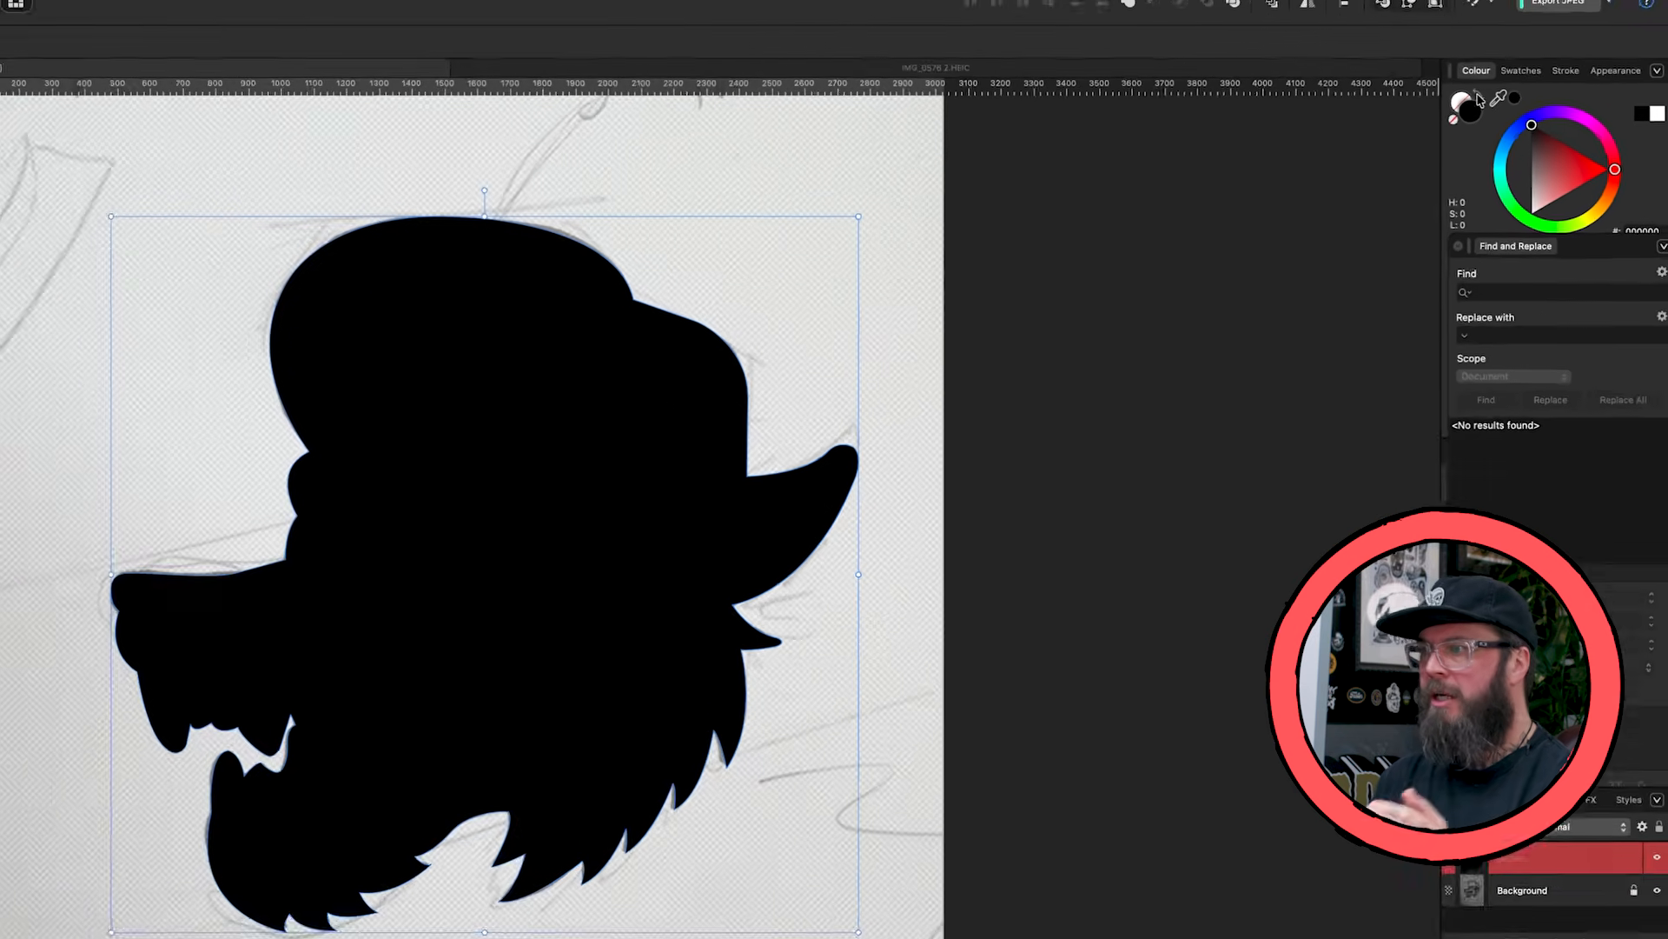
left_click(1426, 77)
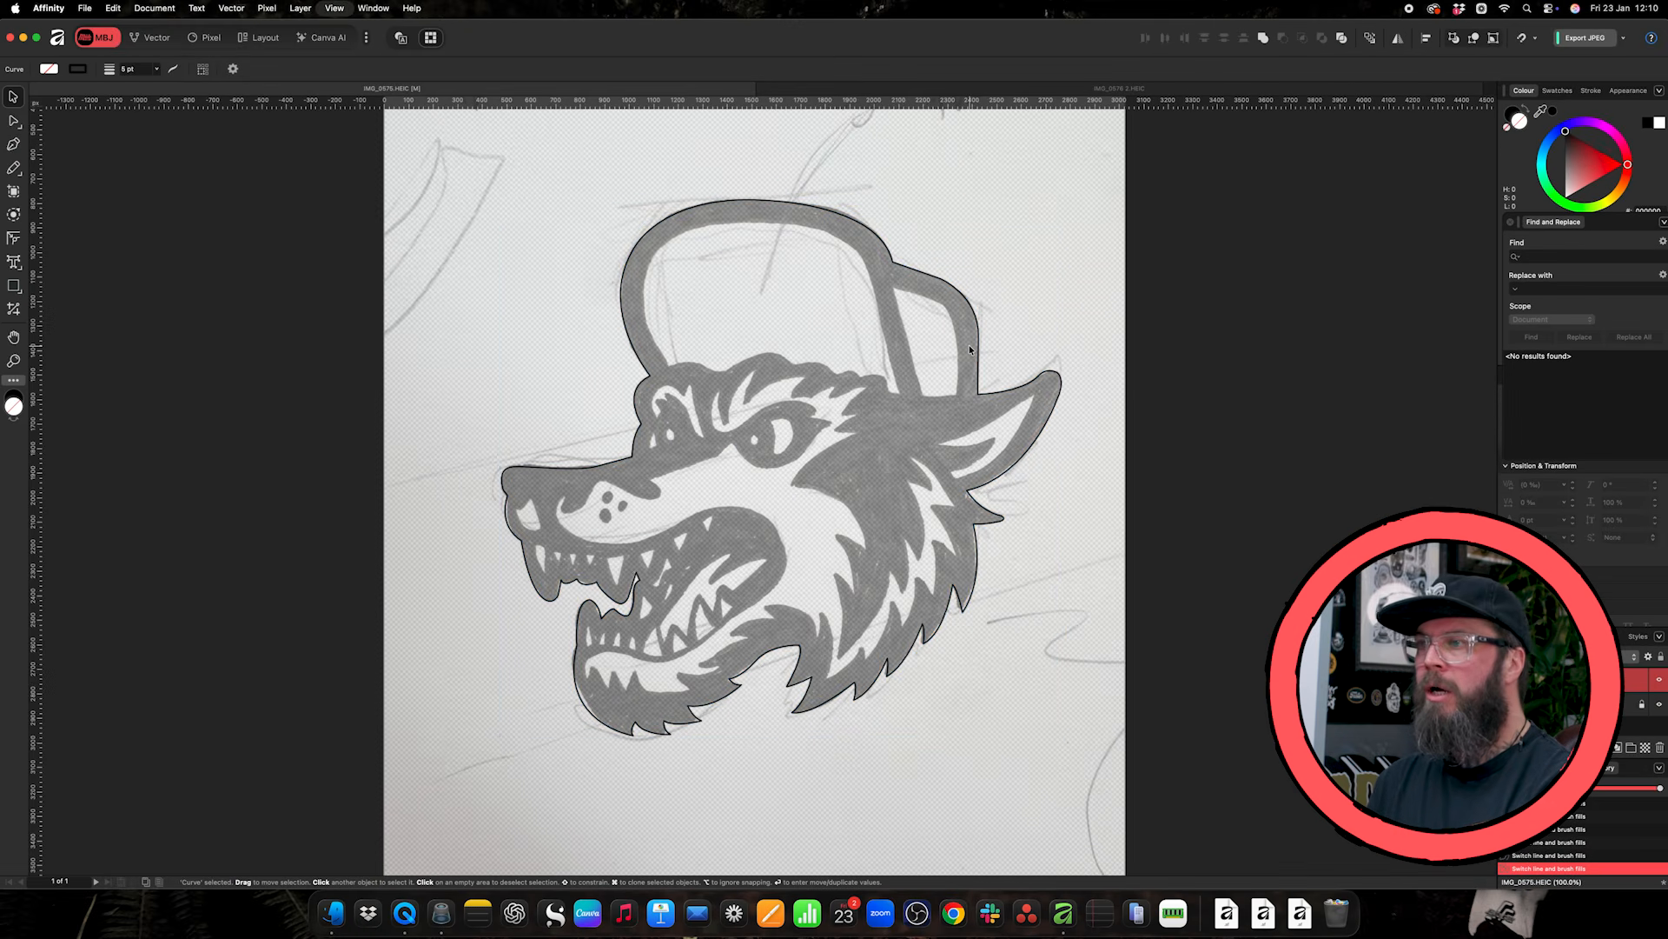
- Trace the light highlight on the nose as a closed shape with a sharp upper point and a rounded base
scroll(768, 591, "up", 3)
scroll(768, 592, "up", 3)
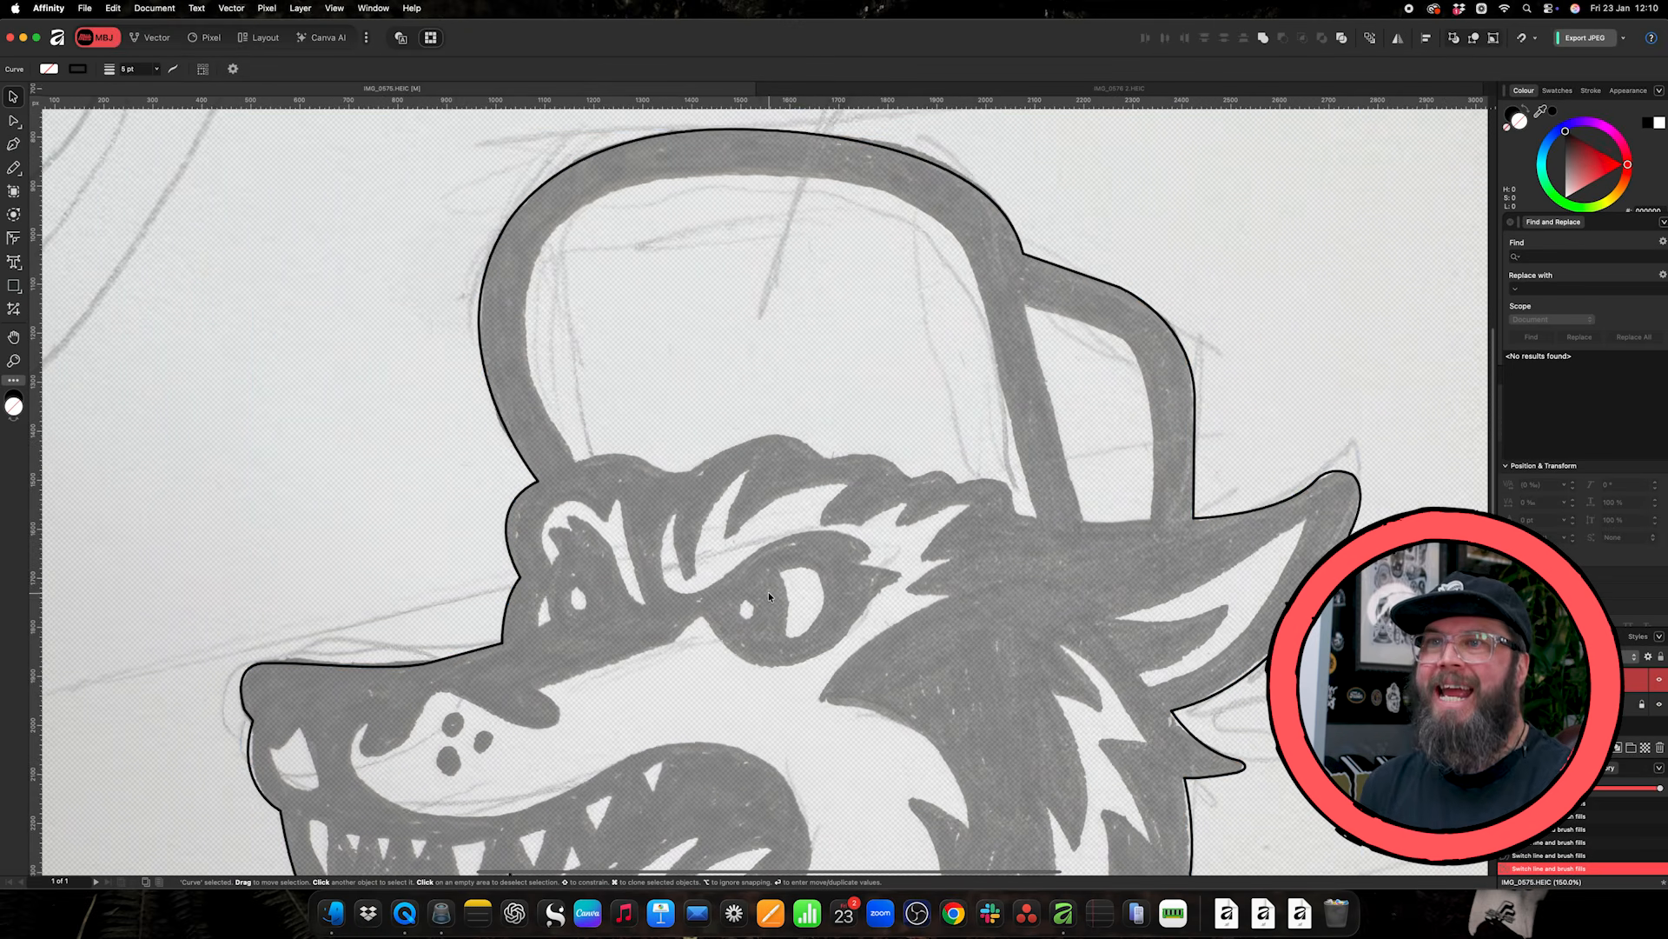
scroll(769, 592, "down", 1)
key("p")
scroll(293, 536, "down", 3)
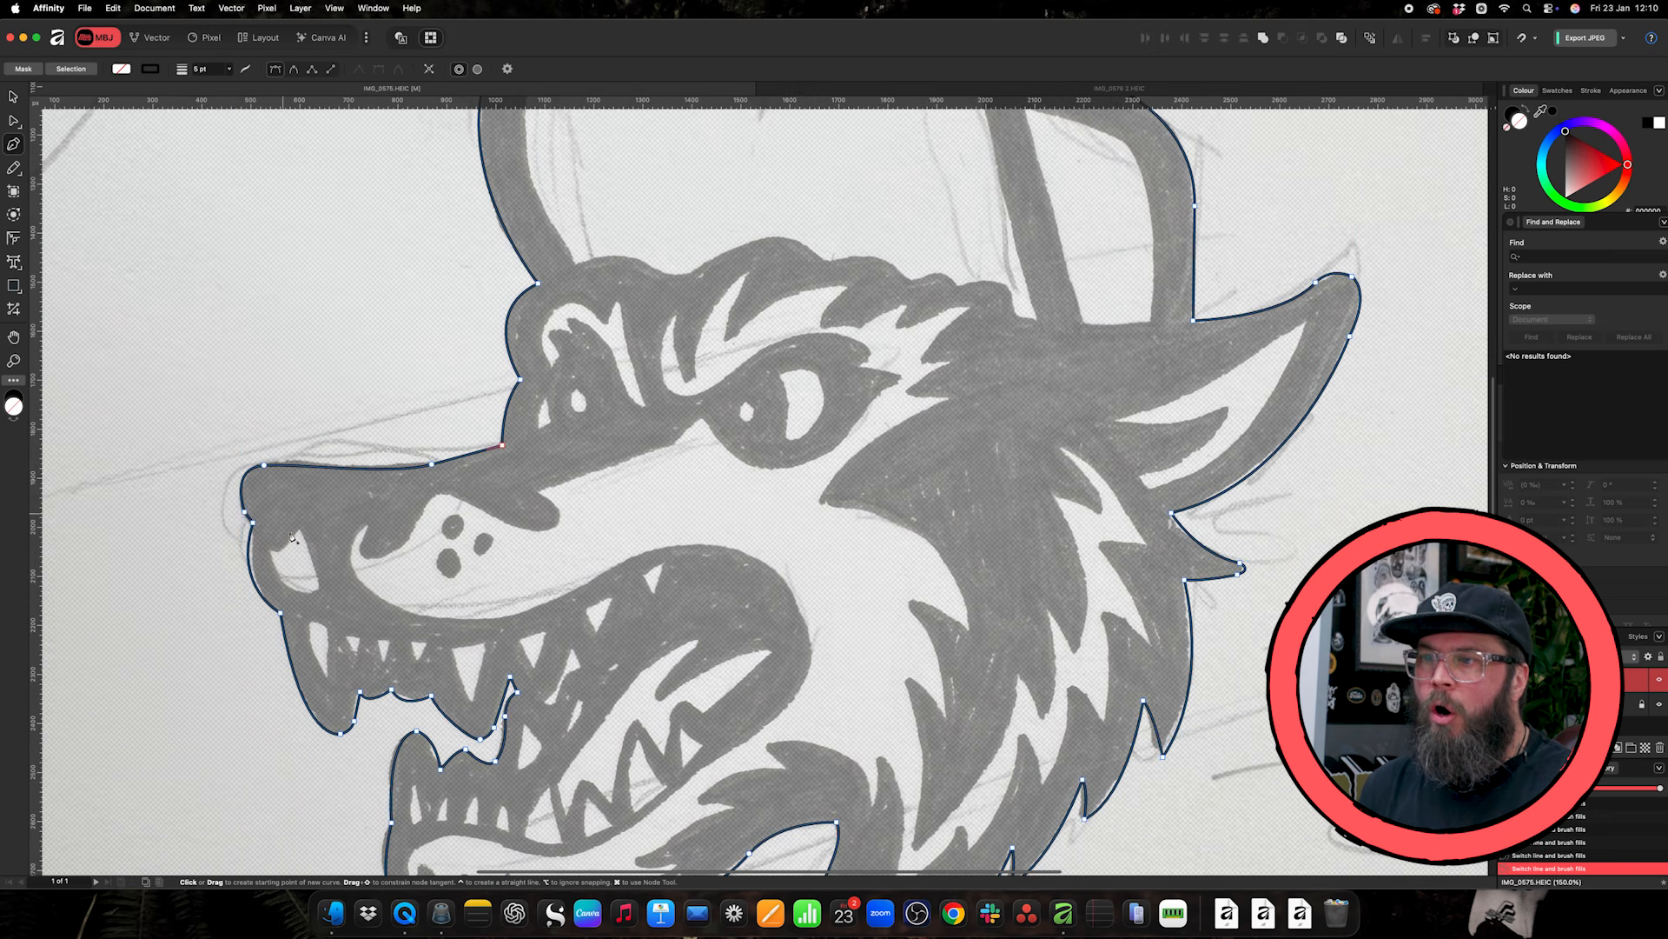
left_click(272, 551)
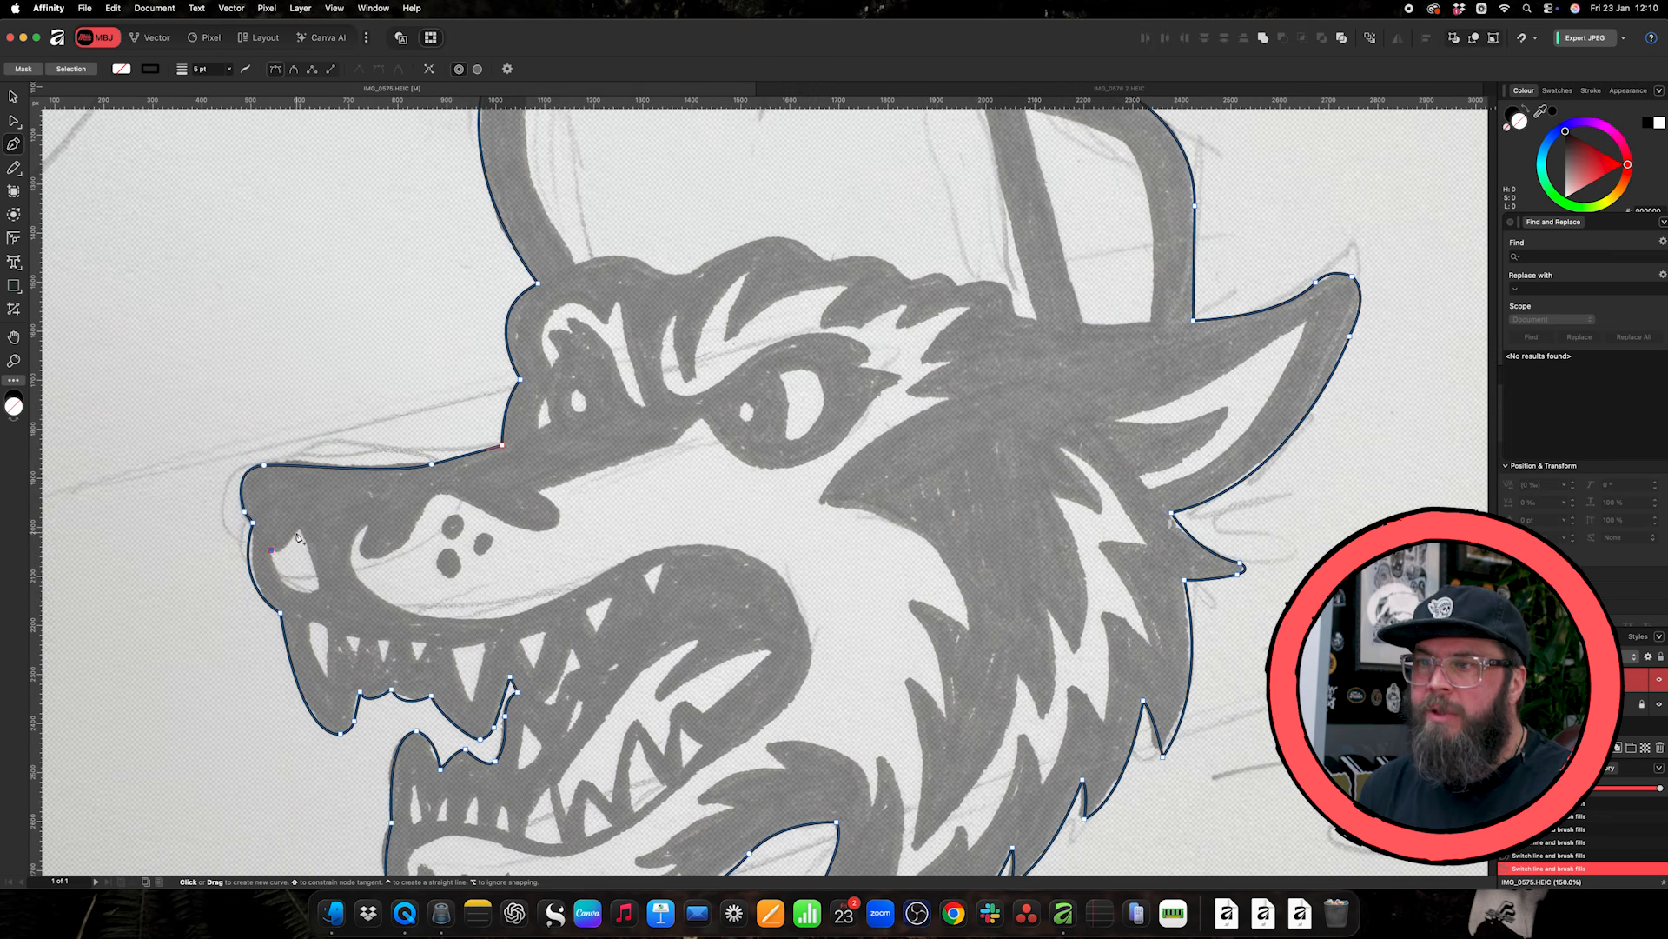
left_click_drag(312, 513, 312, 509)
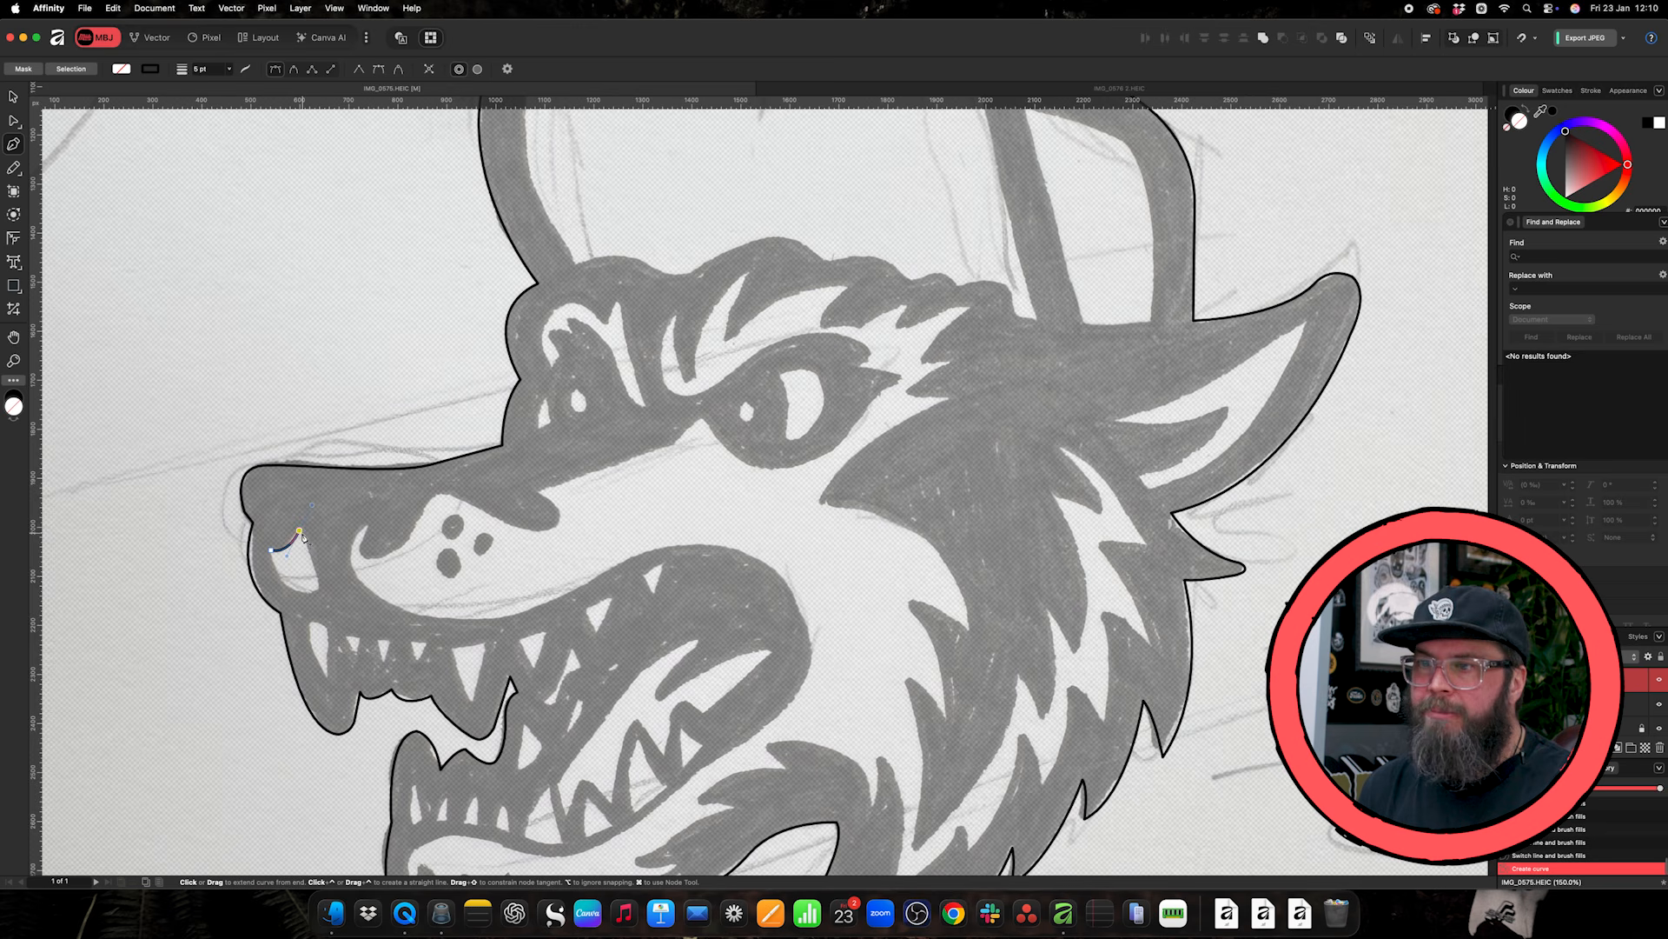
left_click_drag(319, 577, 308, 598)
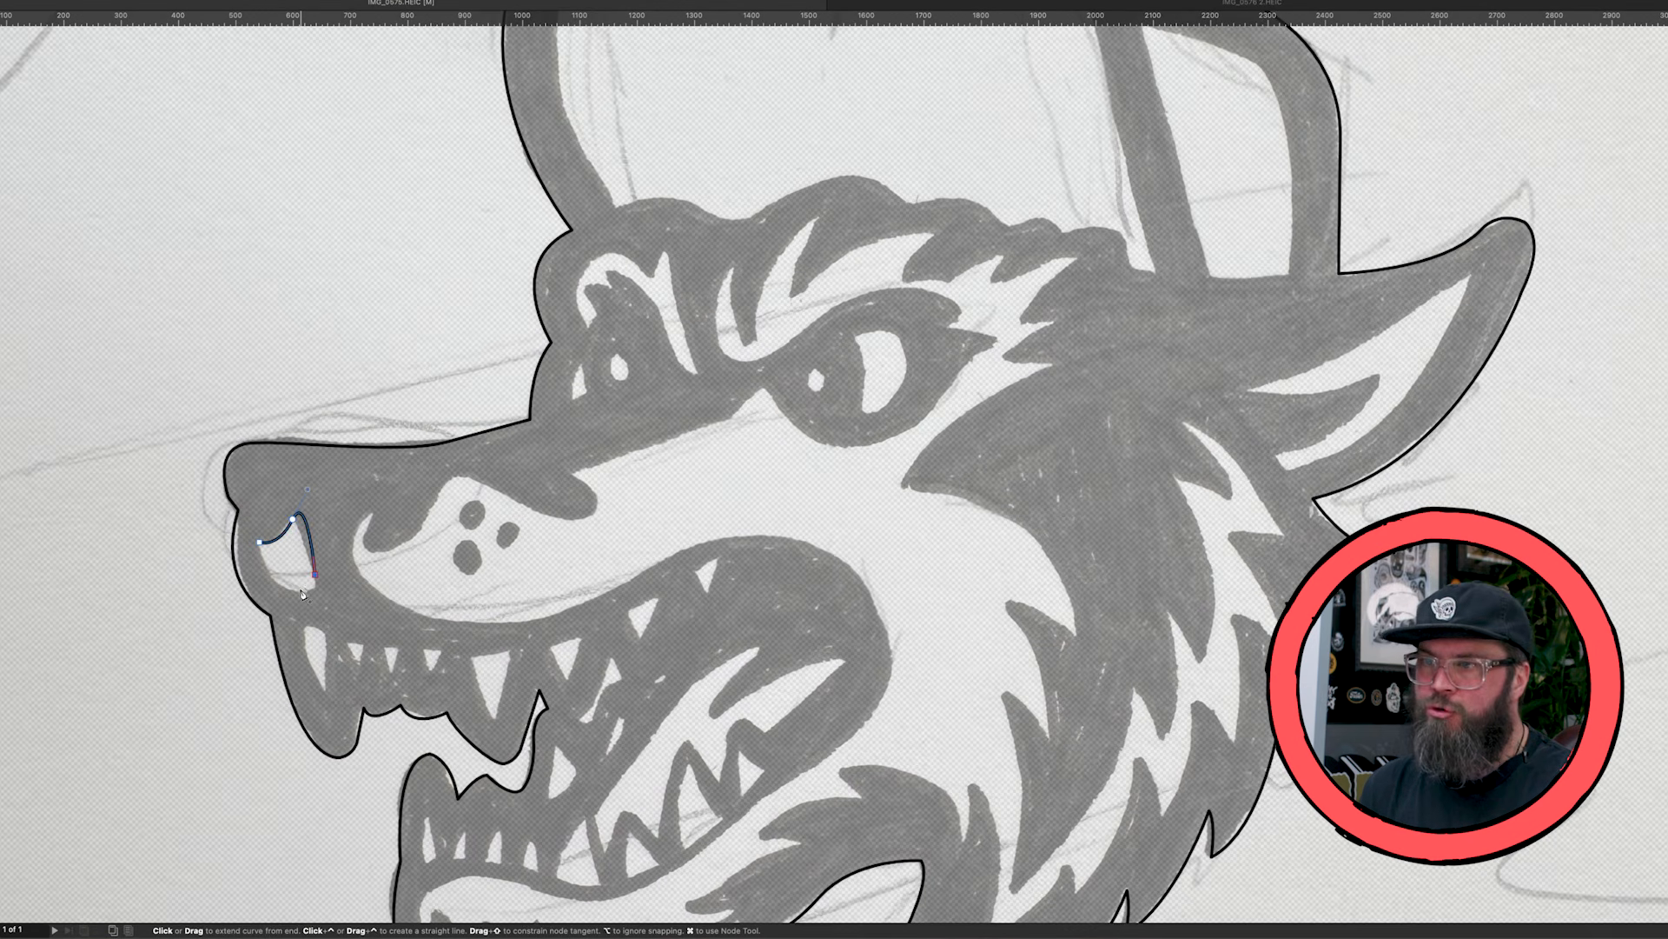
key("super+z")
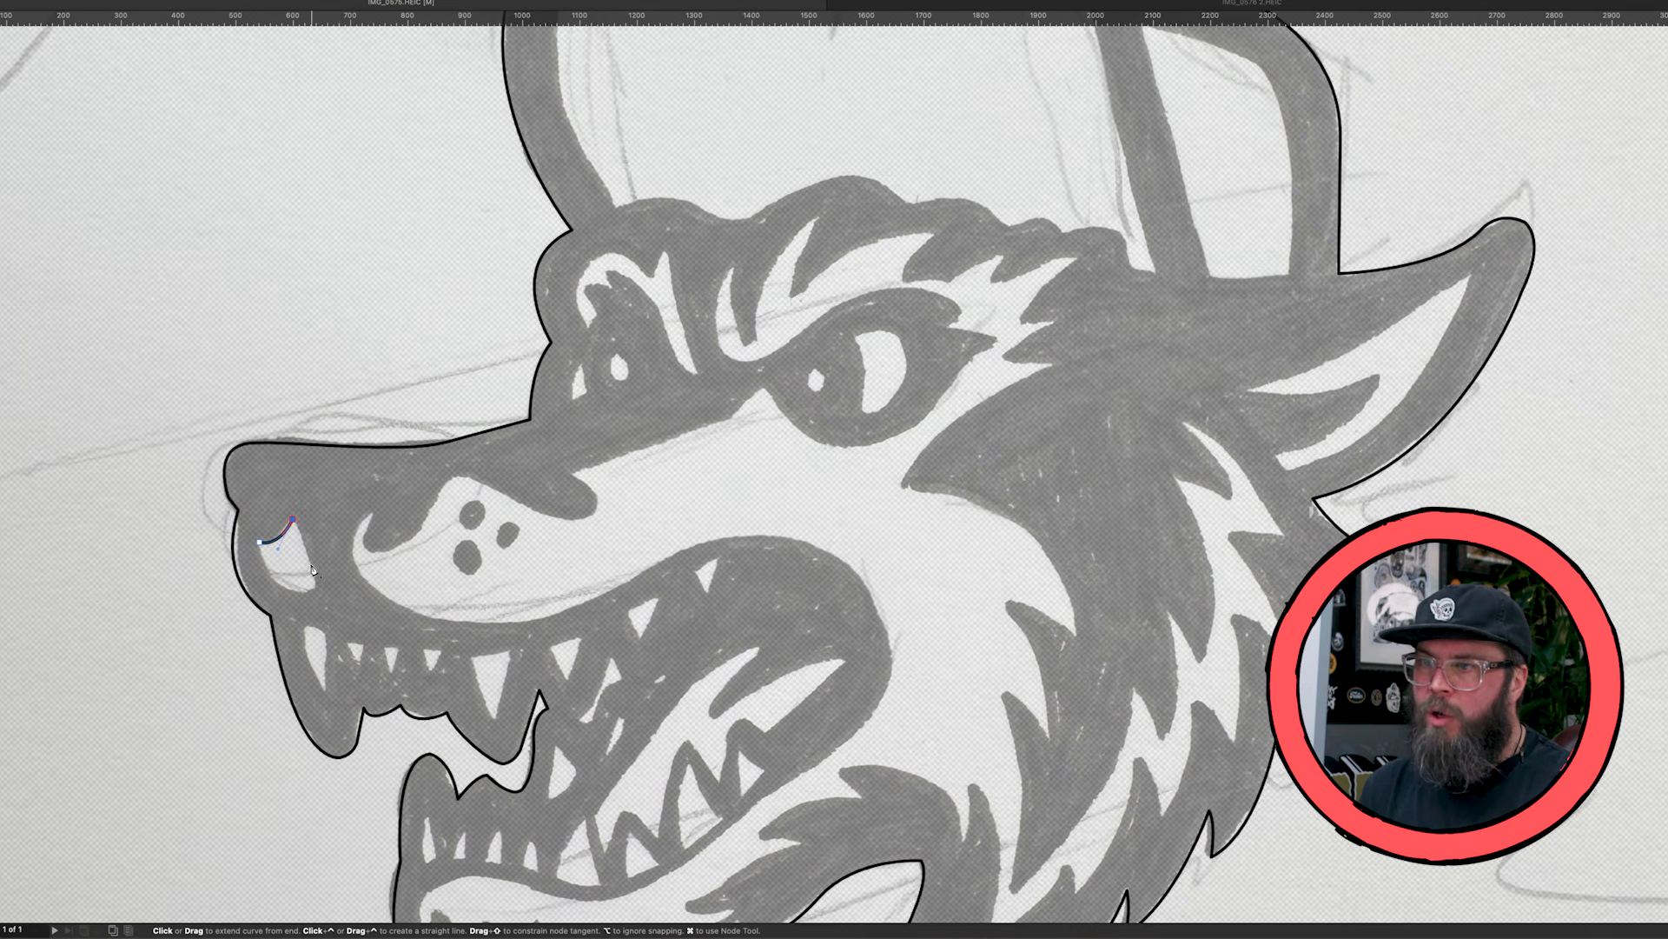
left_click_drag(311, 564, 282, 599)
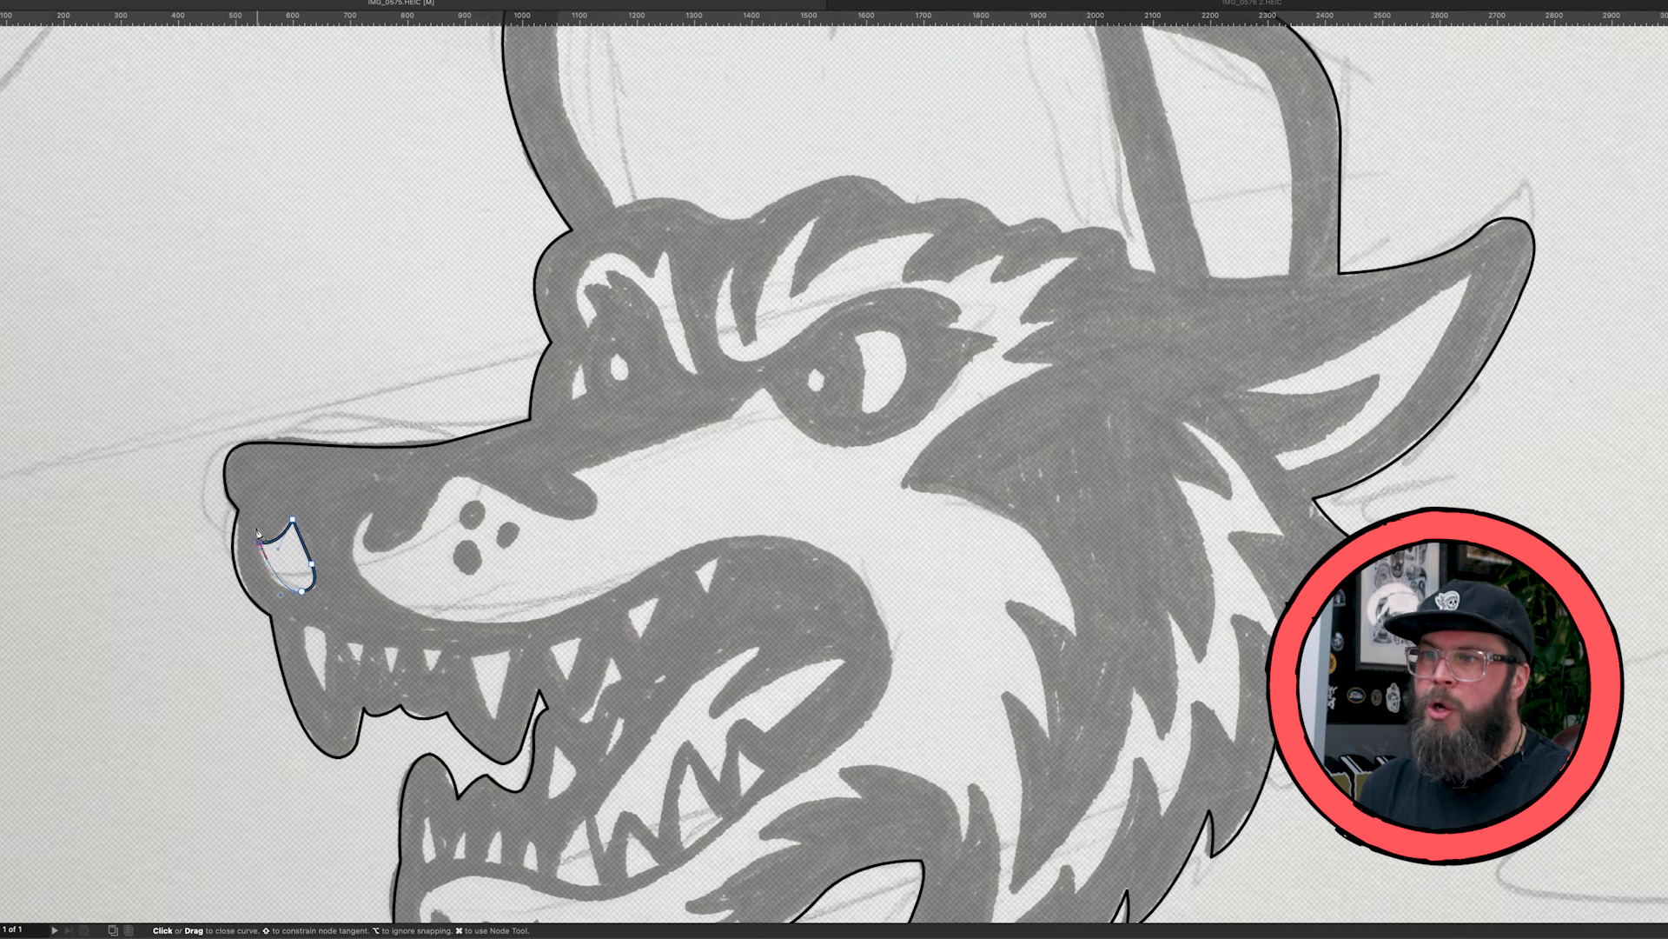
left_click_drag(261, 544, 283, 524)
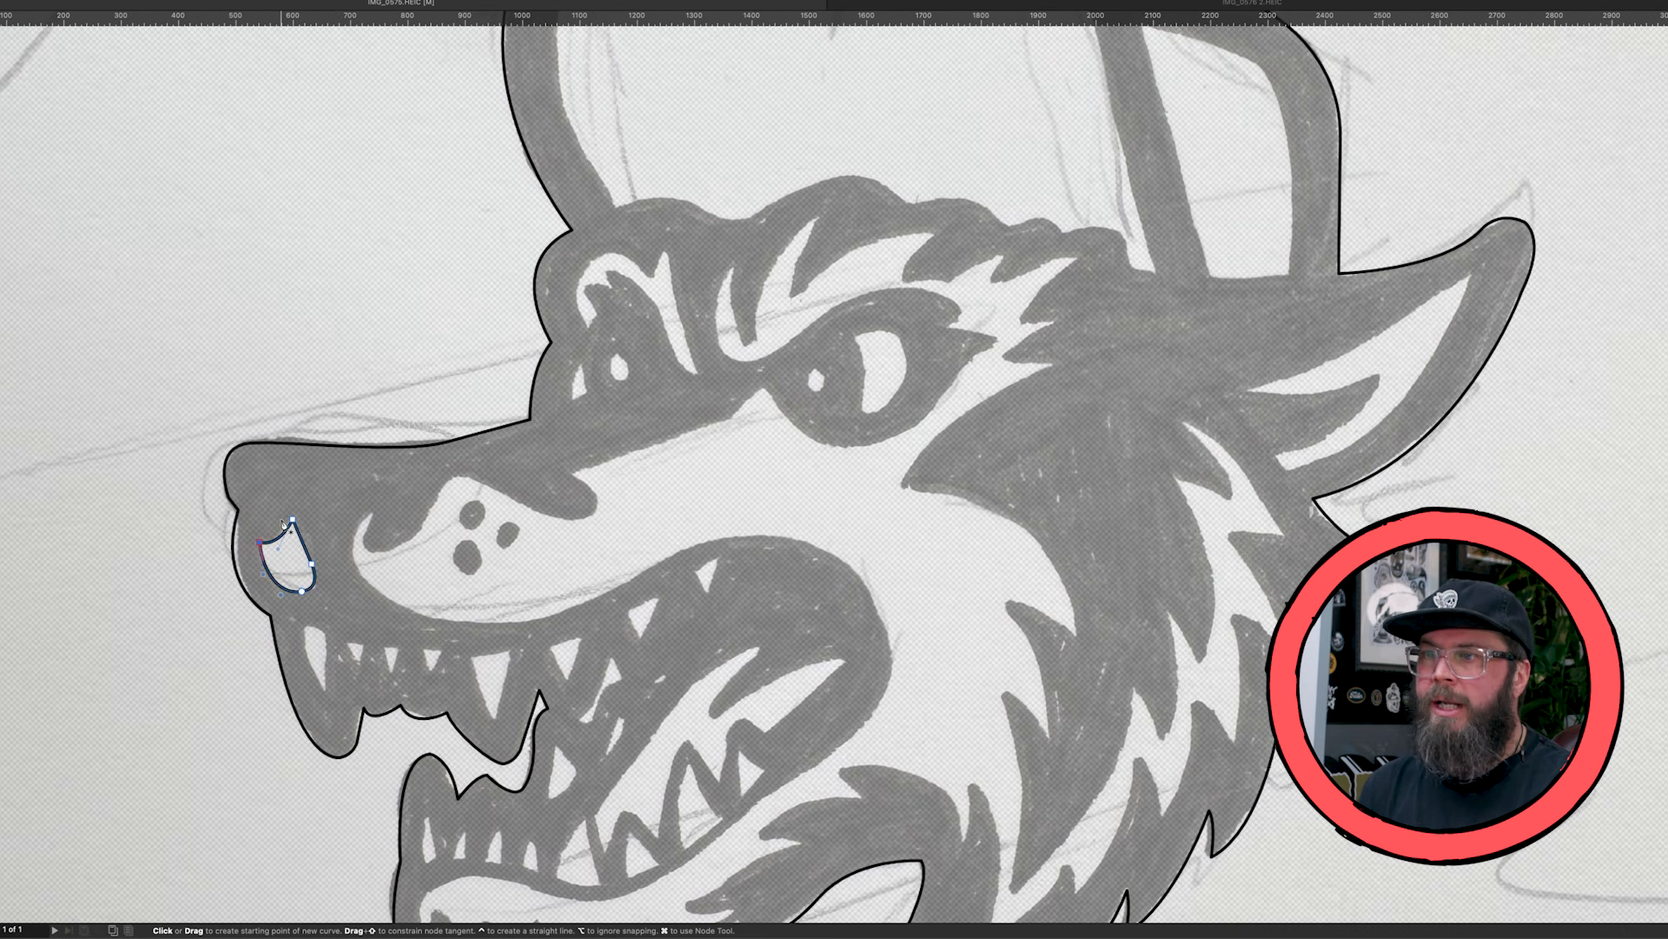
- Start the light muzzle shape behind the nose and trace its lower edge along the upper lip to the back of the mouth
left_click(373, 513)
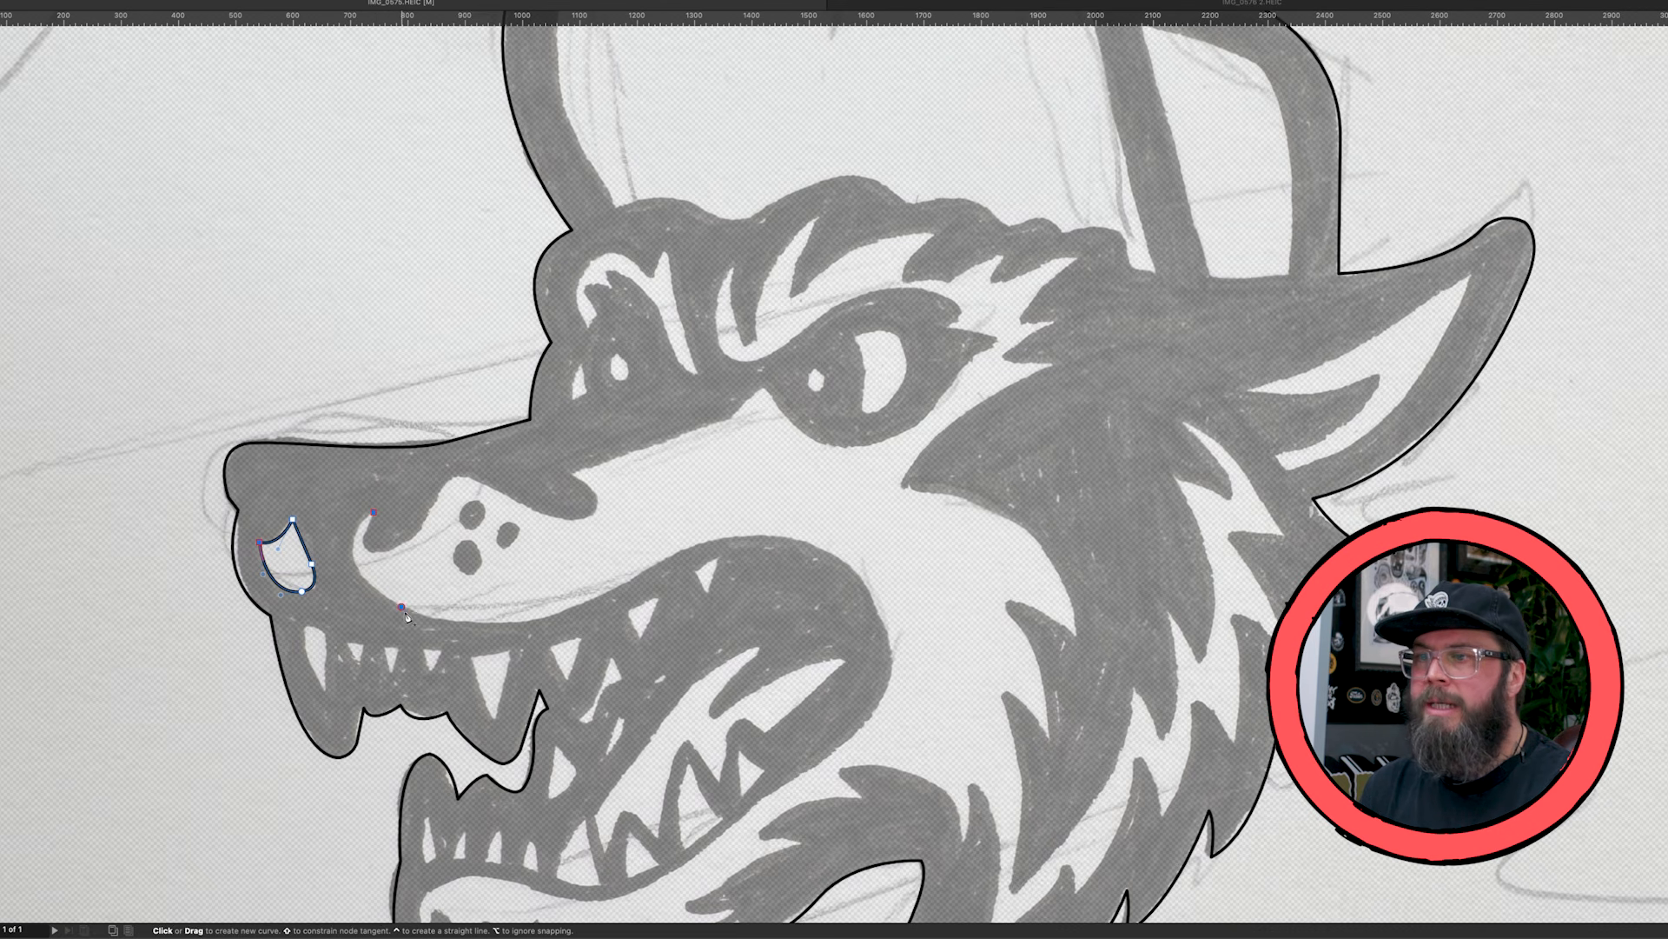
left_click_drag(403, 608, 495, 657)
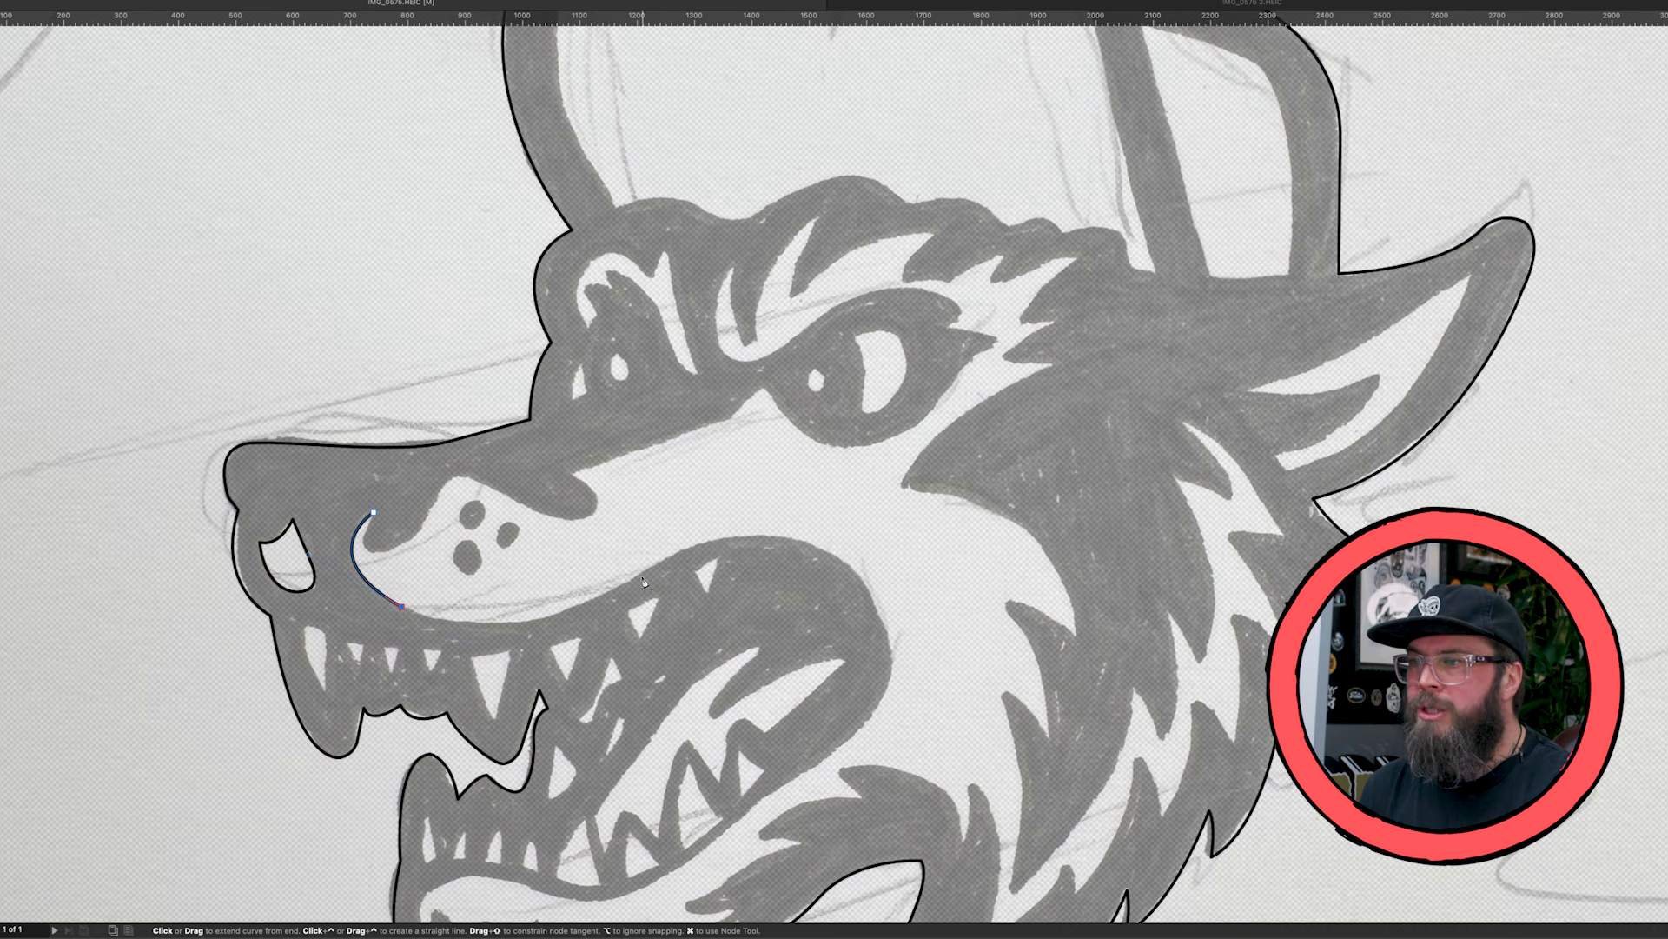
left_click_drag(648, 574, 778, 492)
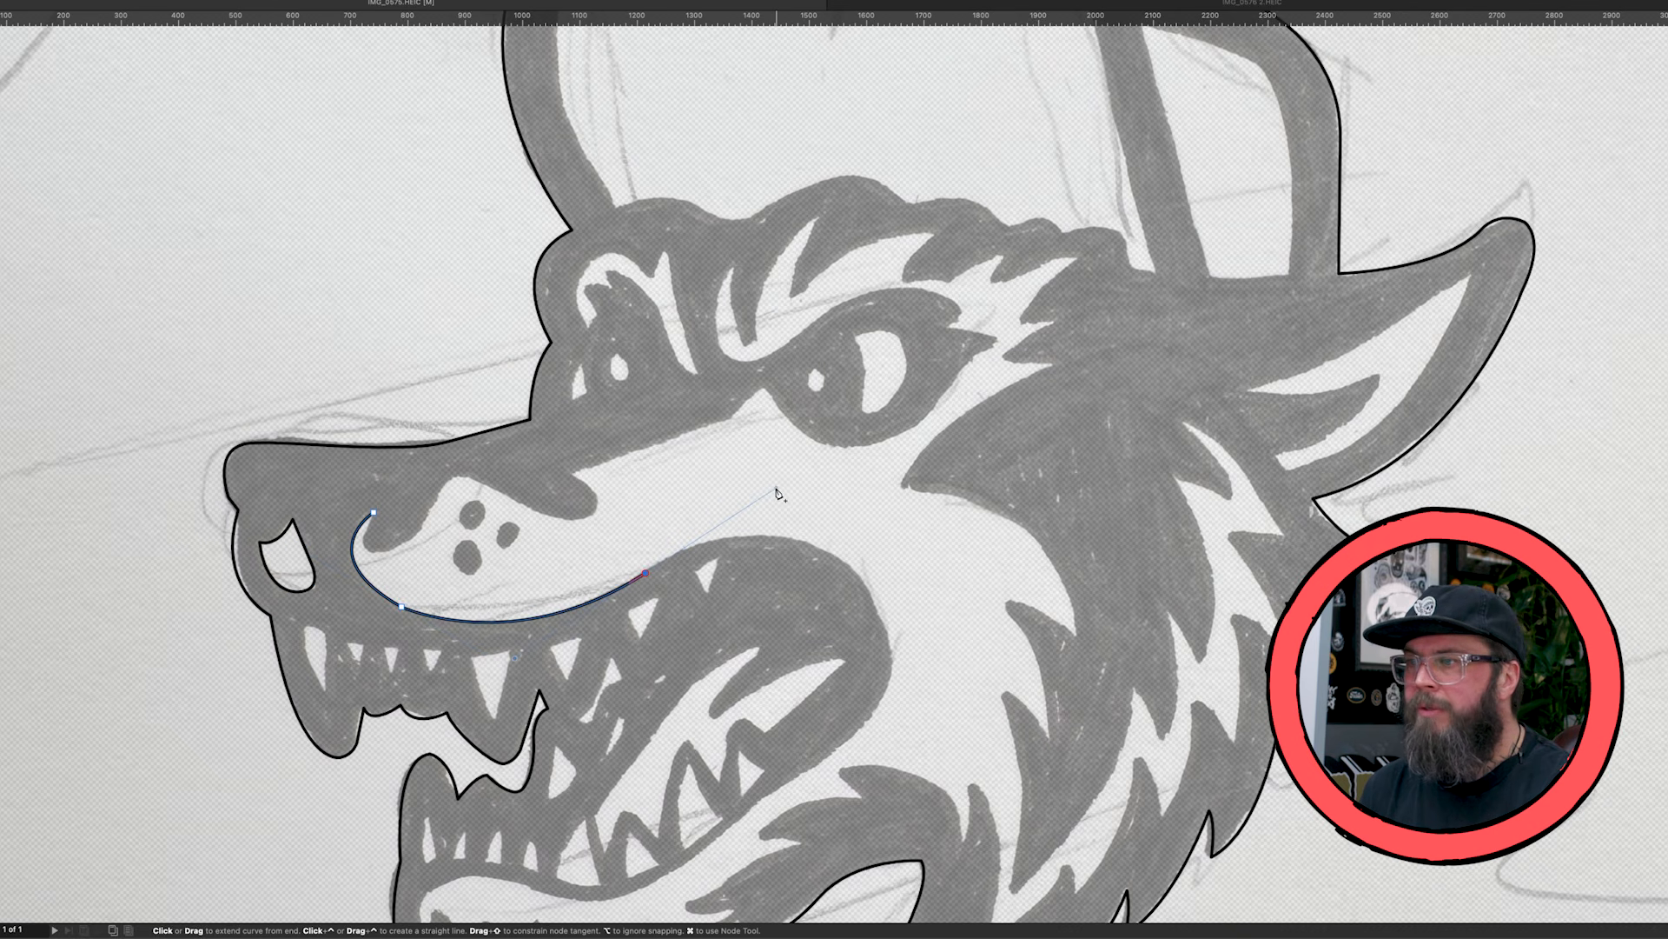
left_click(646, 573, "alt")
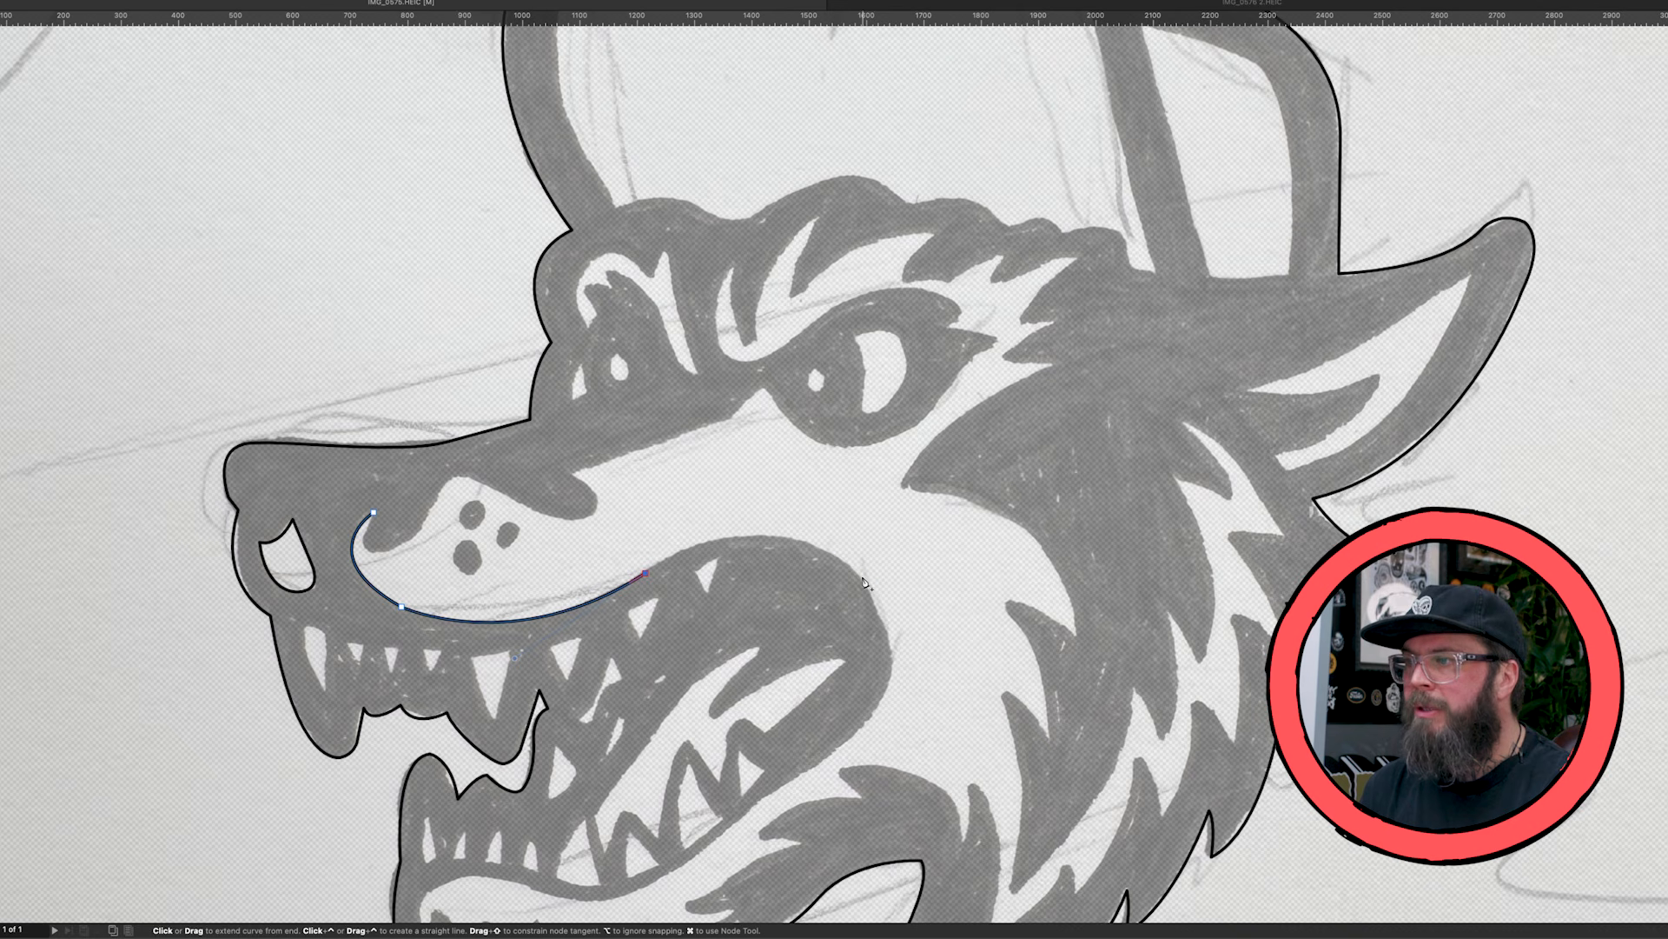
left_click_drag(863, 577, 951, 677)
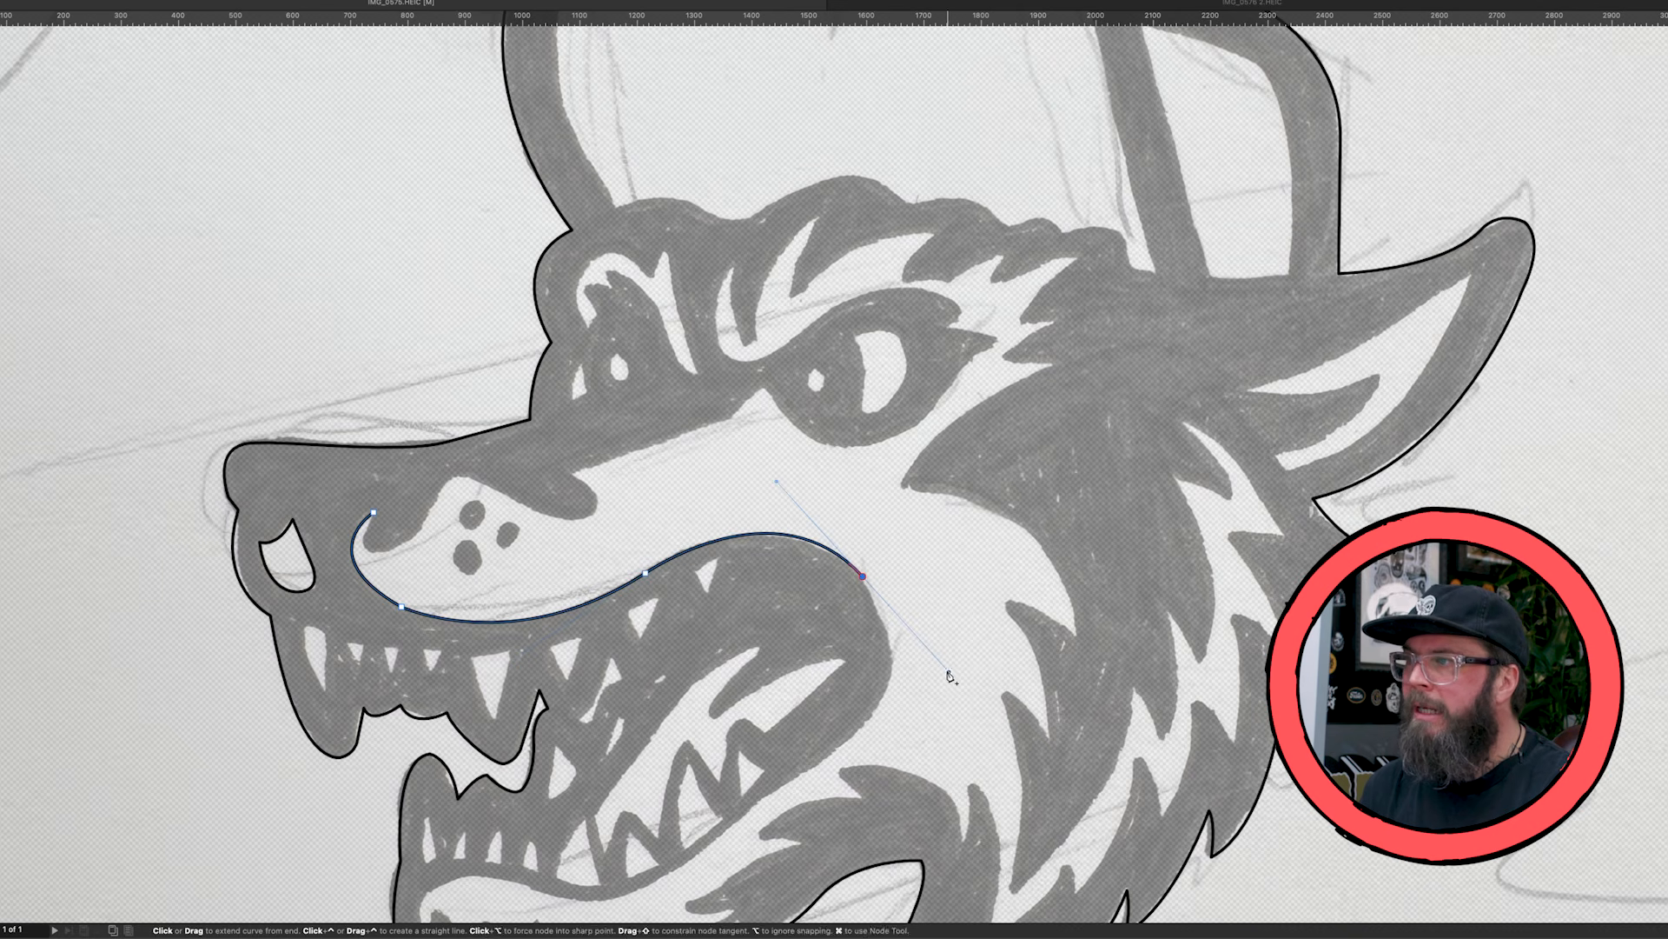
- Trace around the rear corner of the mouth and down its lower edge beneath the back teeth
scroll(865, 435, "down", 5)
left_click(864, 335, "alt")
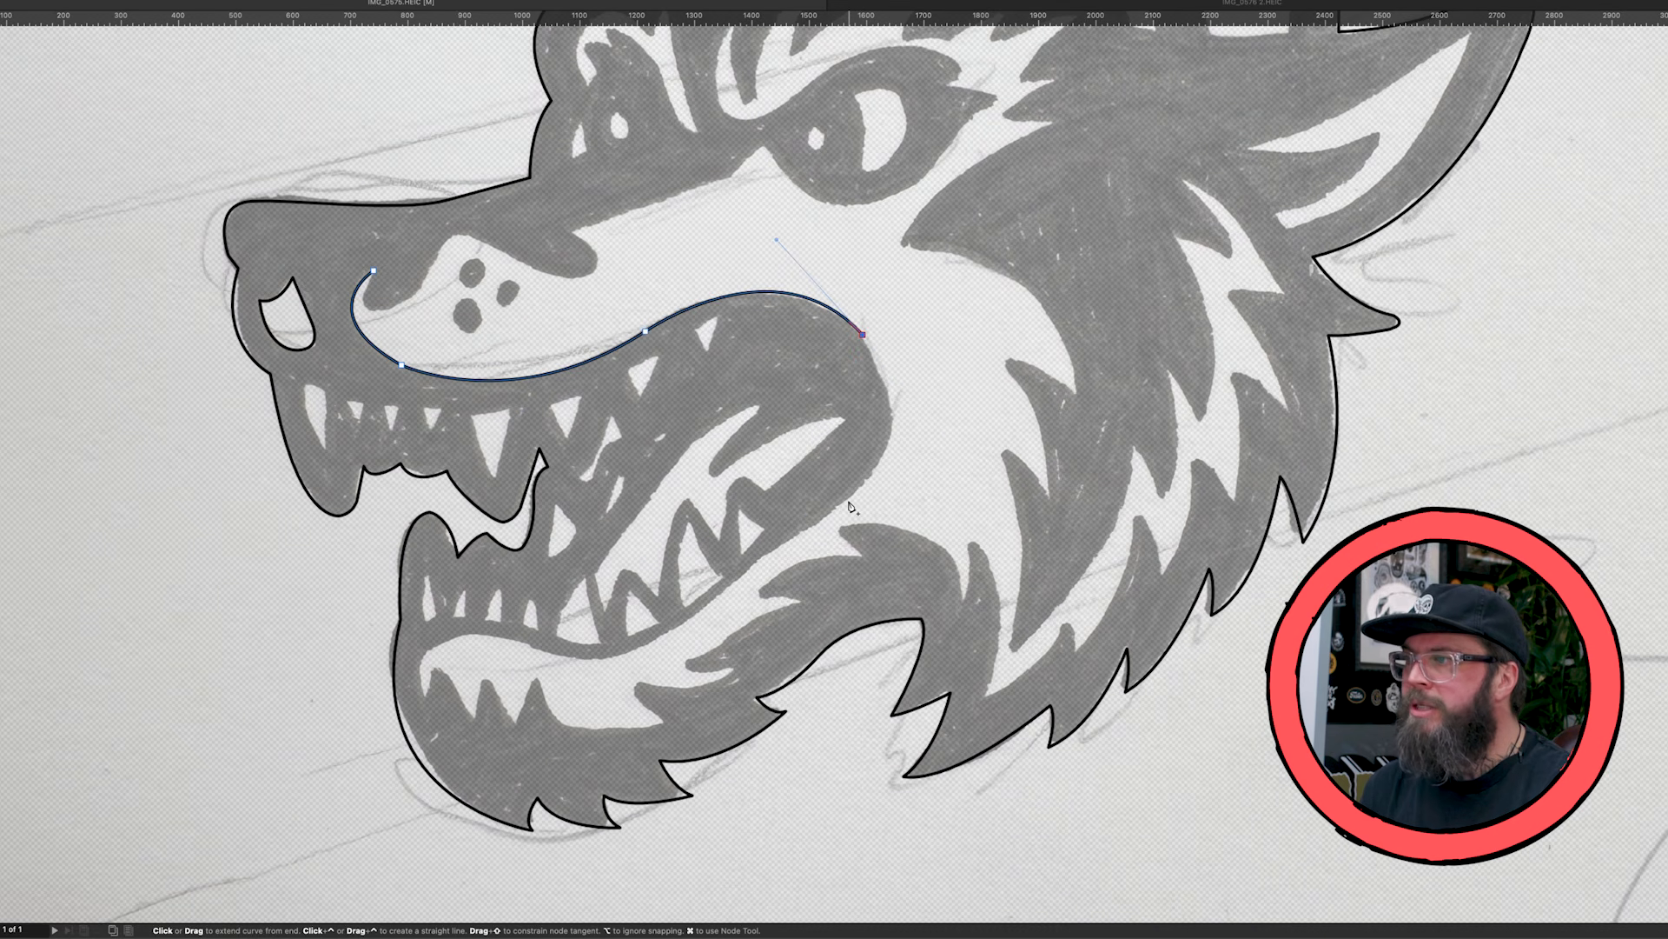
left_click(849, 498)
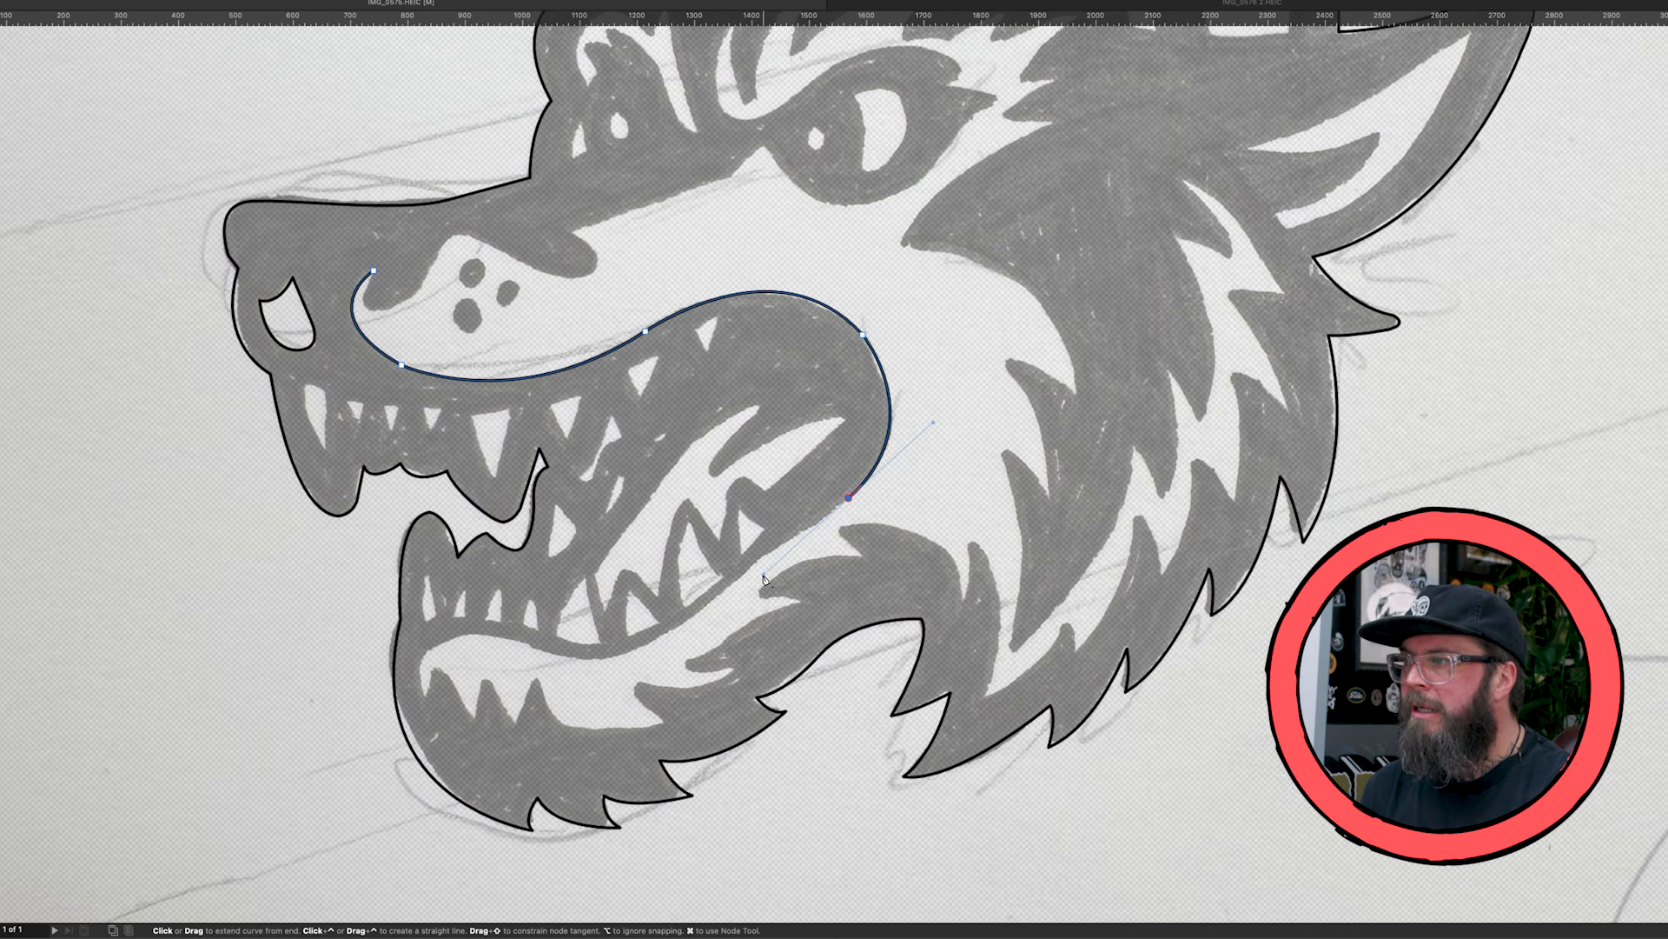
left_click(849, 499, "alt")
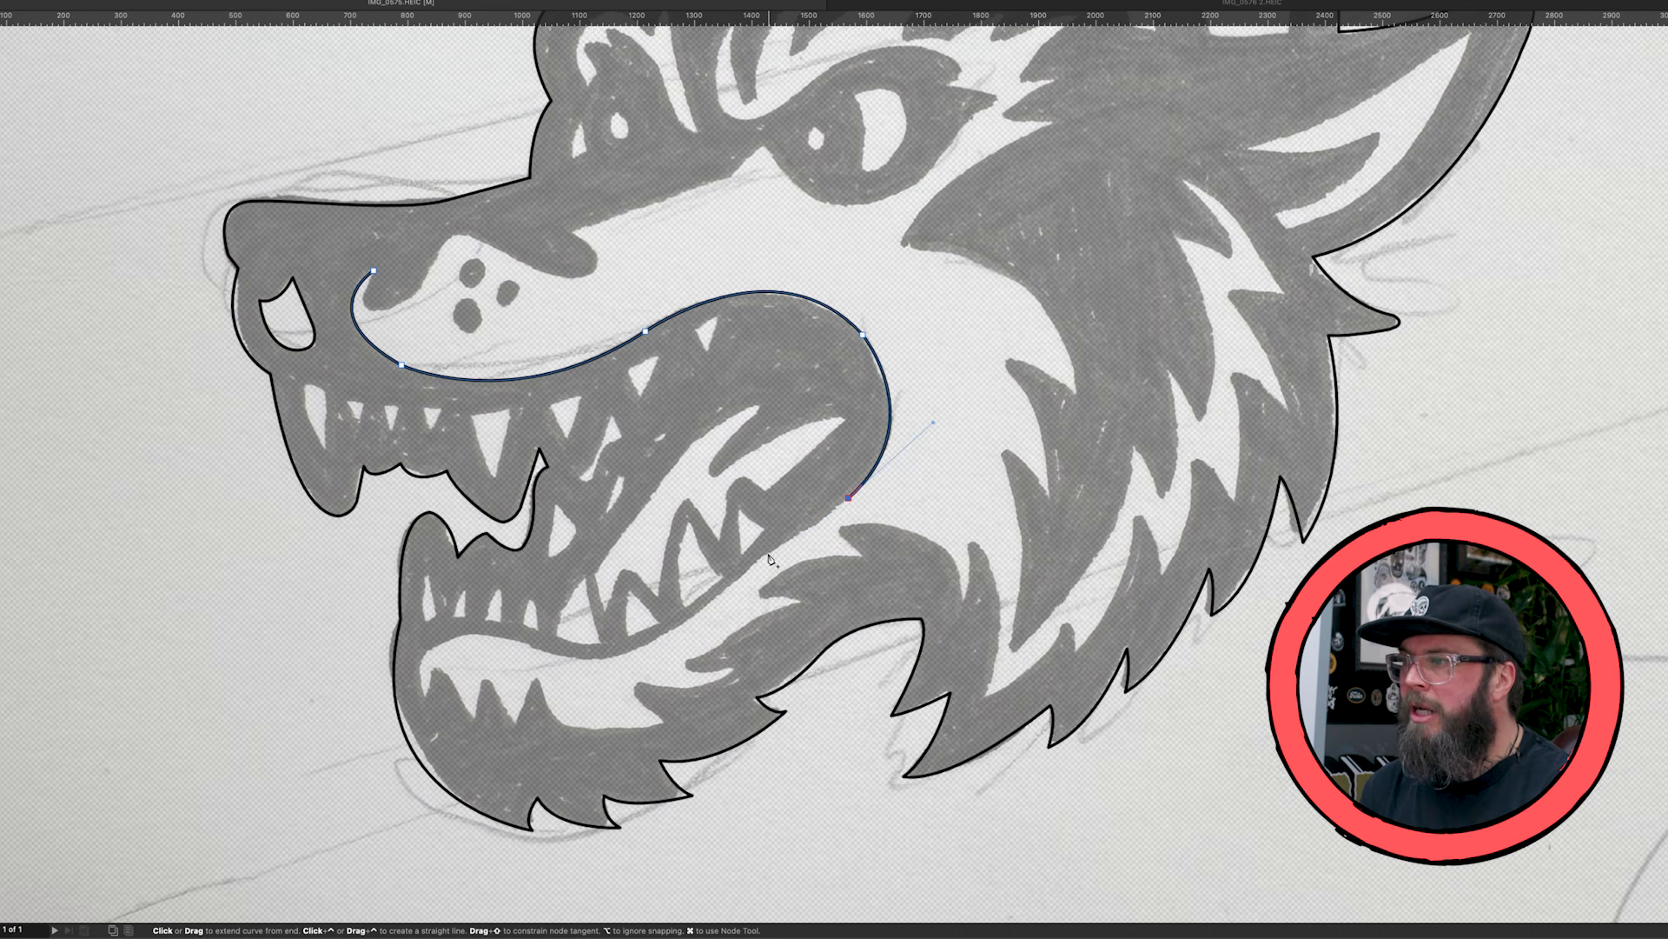
left_click(768, 553)
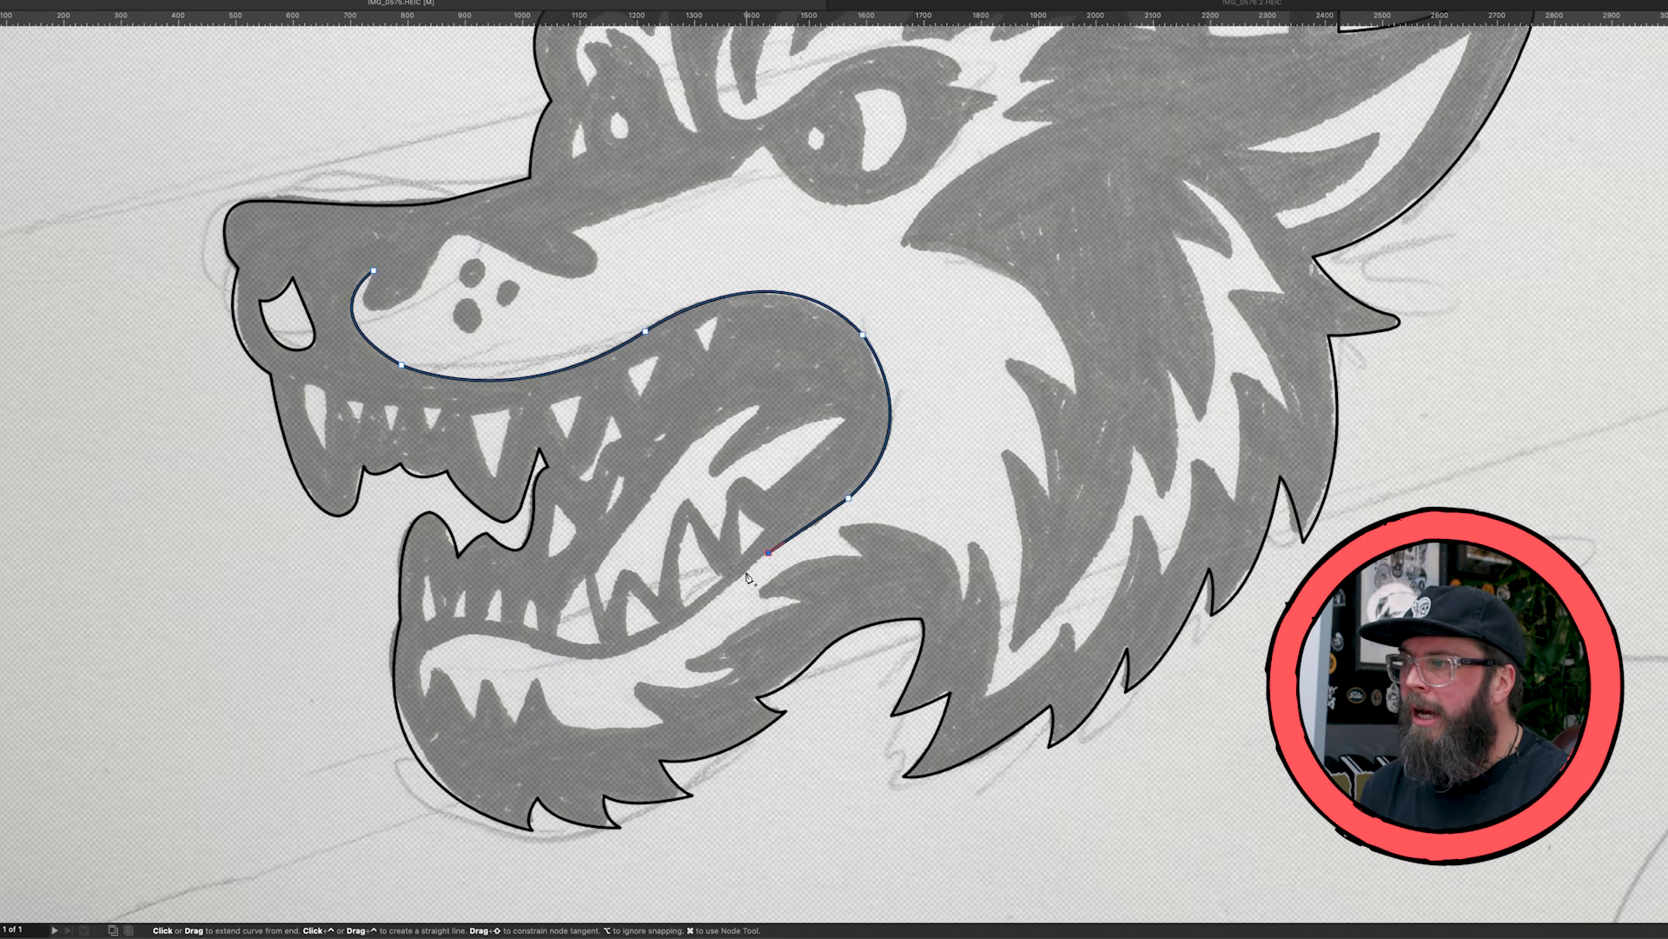
left_click(746, 572)
left_click(721, 596)
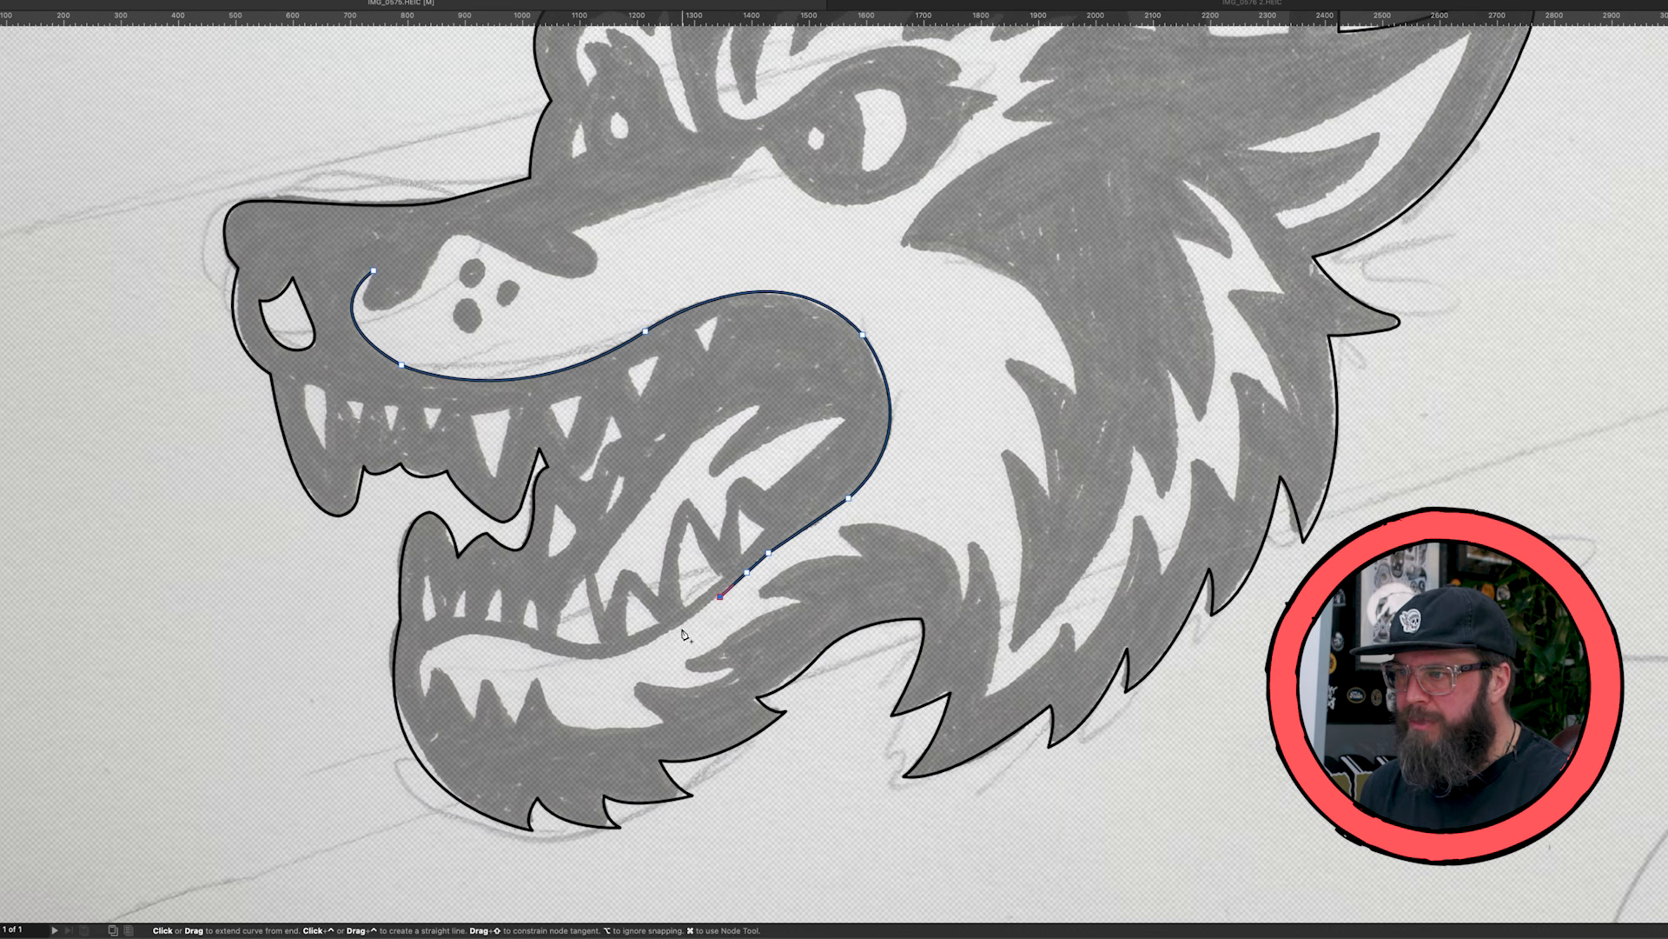
- Trace the lower lip's edge forward along its curve and around the front of the light chin area
left_click_drag(582, 660, 524, 654)
left_click(580, 661)
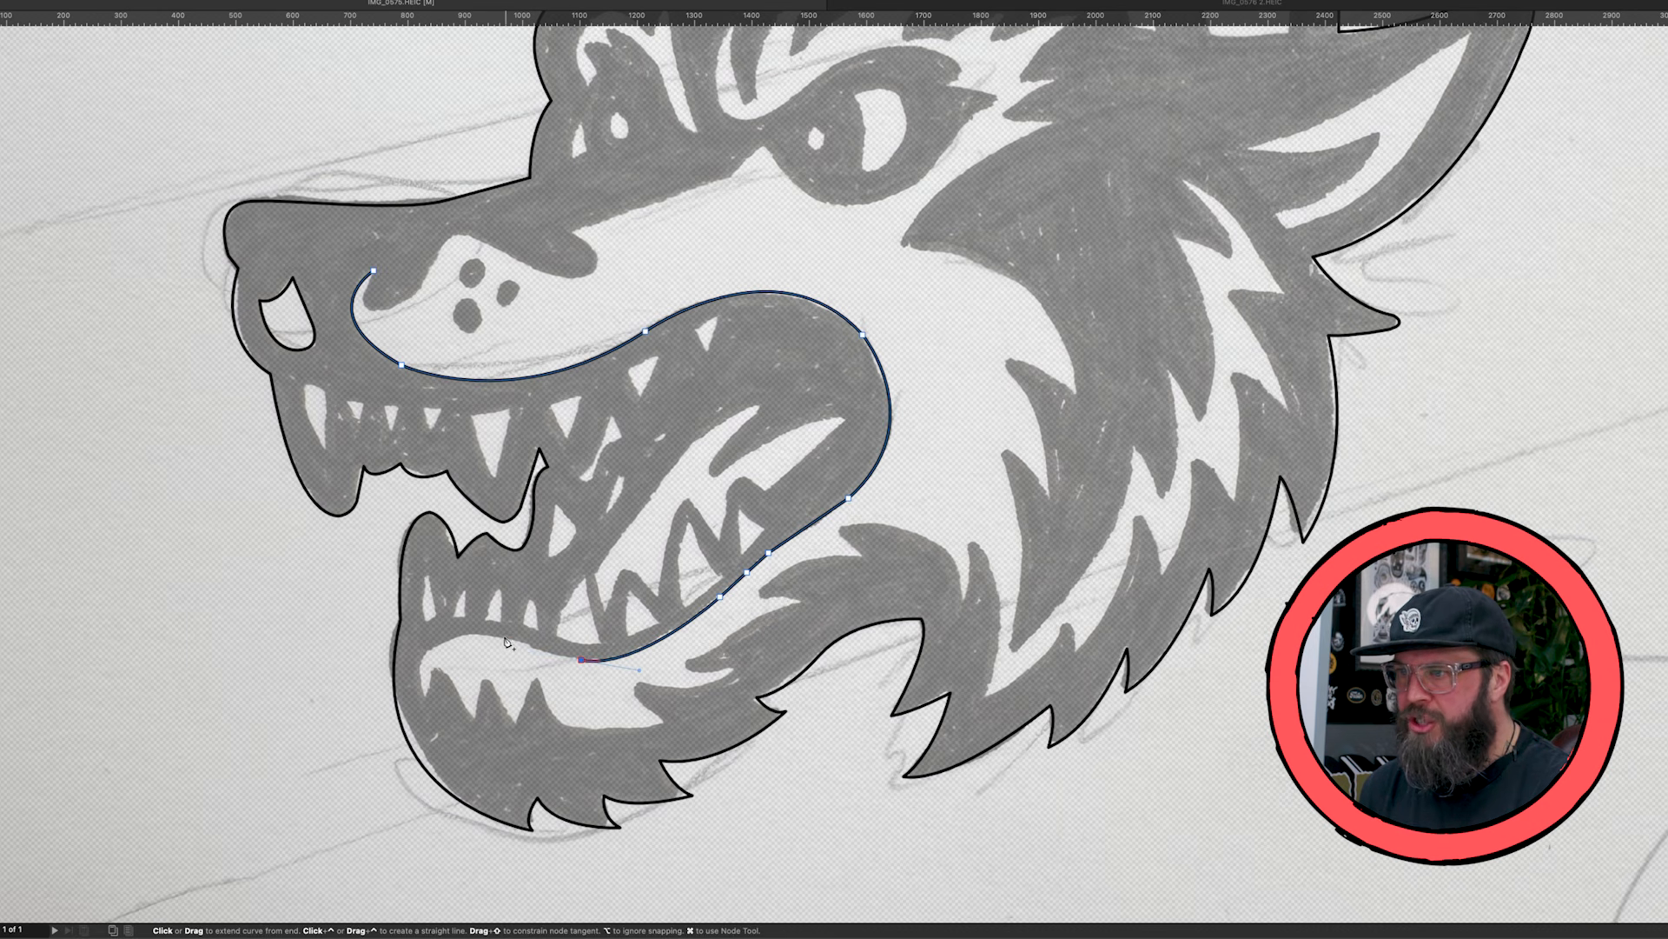
left_click(500, 638)
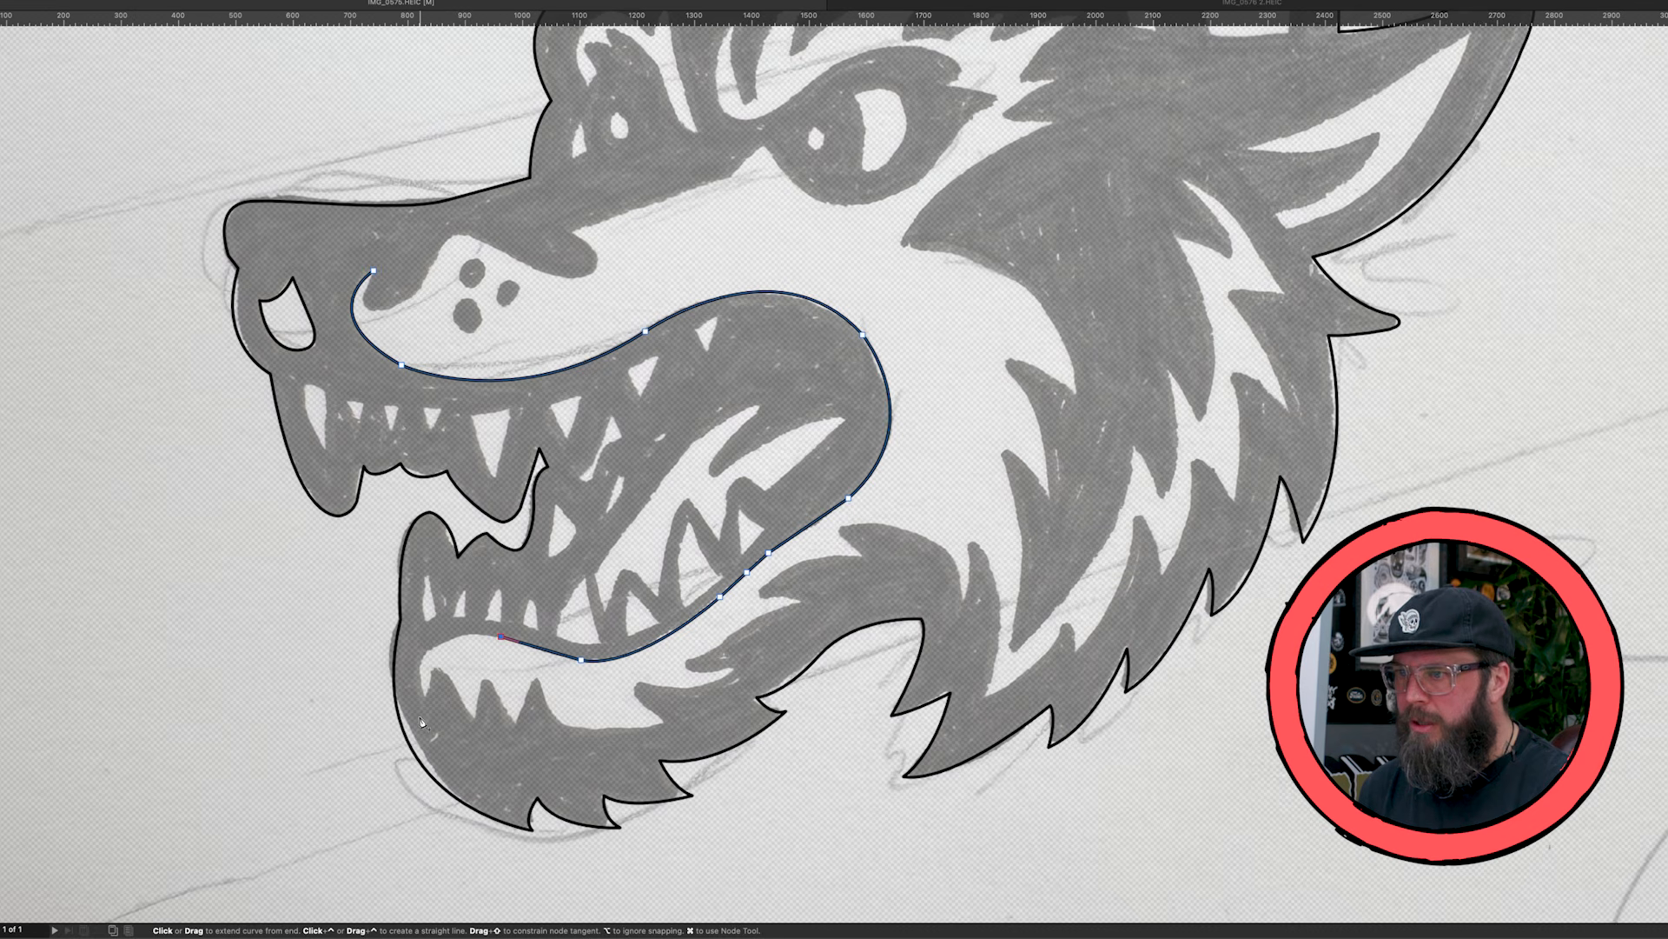
left_click_drag(426, 696, 456, 772)
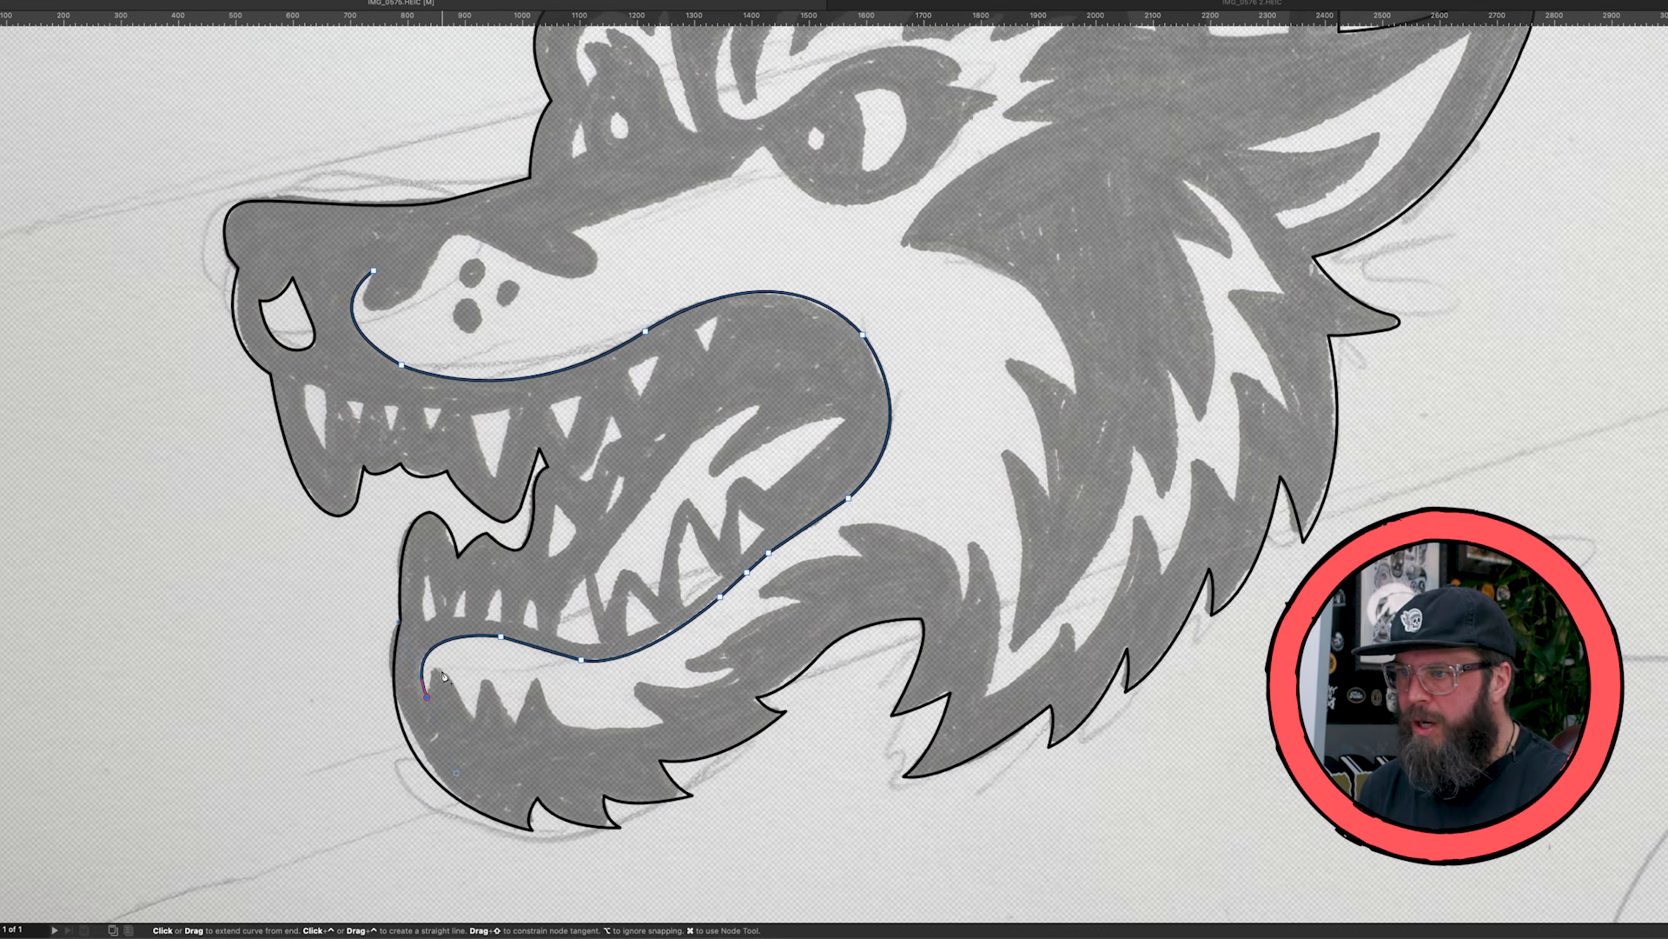
- Trace the first two dark fur spikes inside the light chin area with sharp nodes at the tips and notches
left_click_drag(441, 668, 450, 687)
key("super+z")
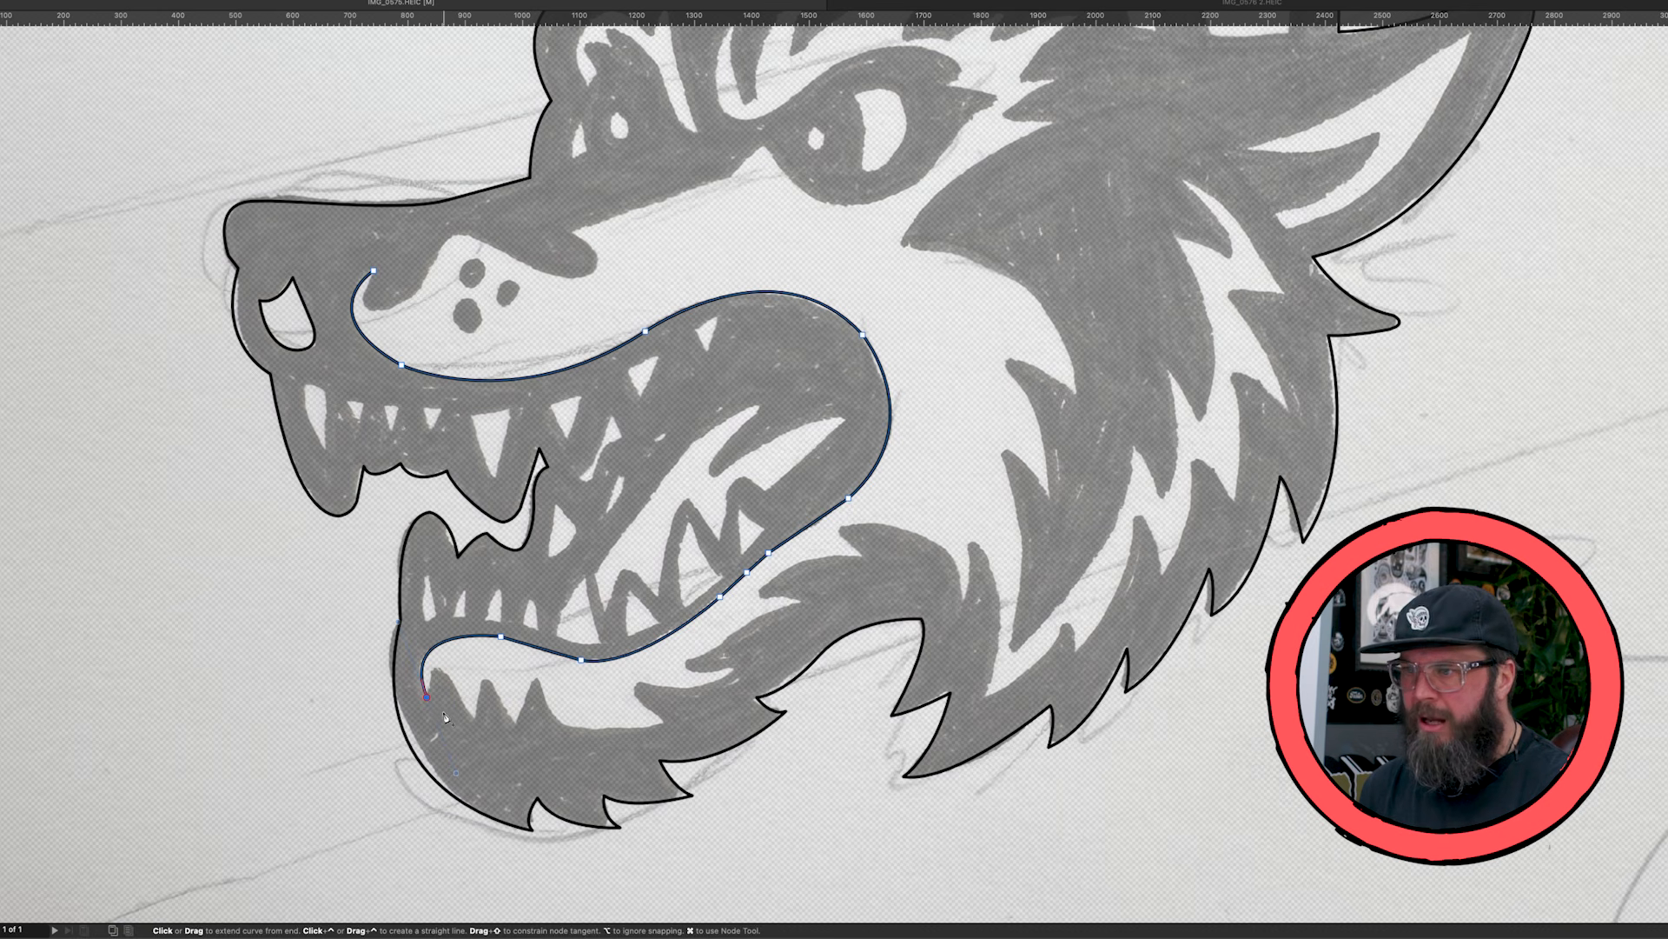
left_click_drag(430, 698, 441, 665)
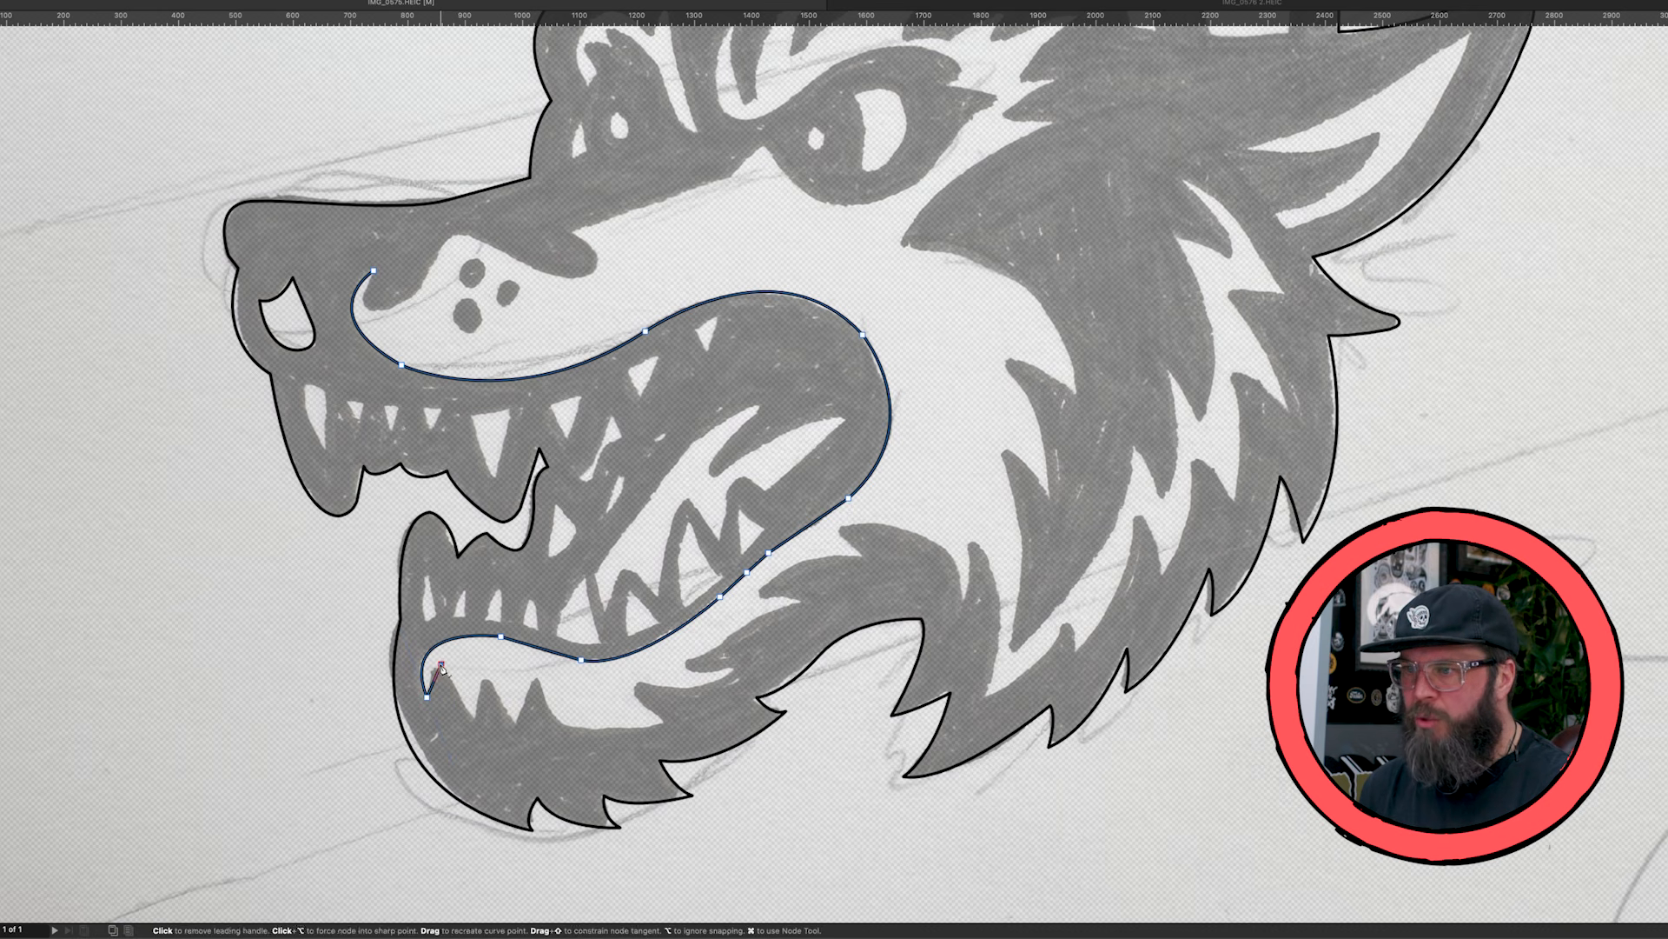
left_click(476, 718)
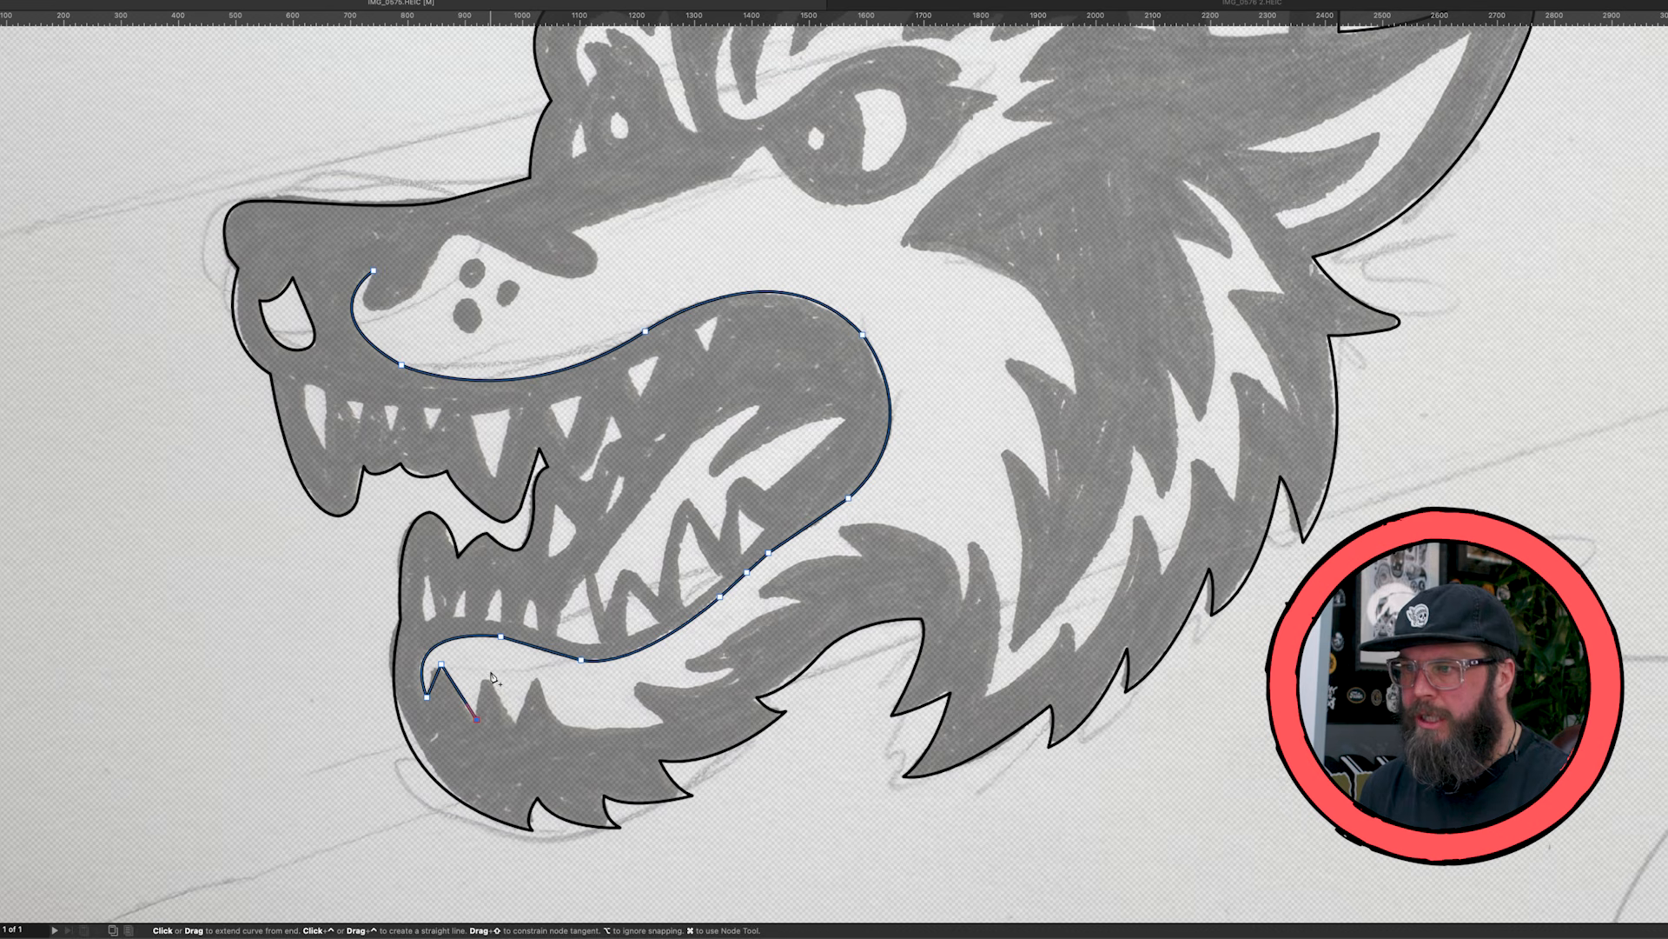
left_click(491, 672)
left_click(517, 723)
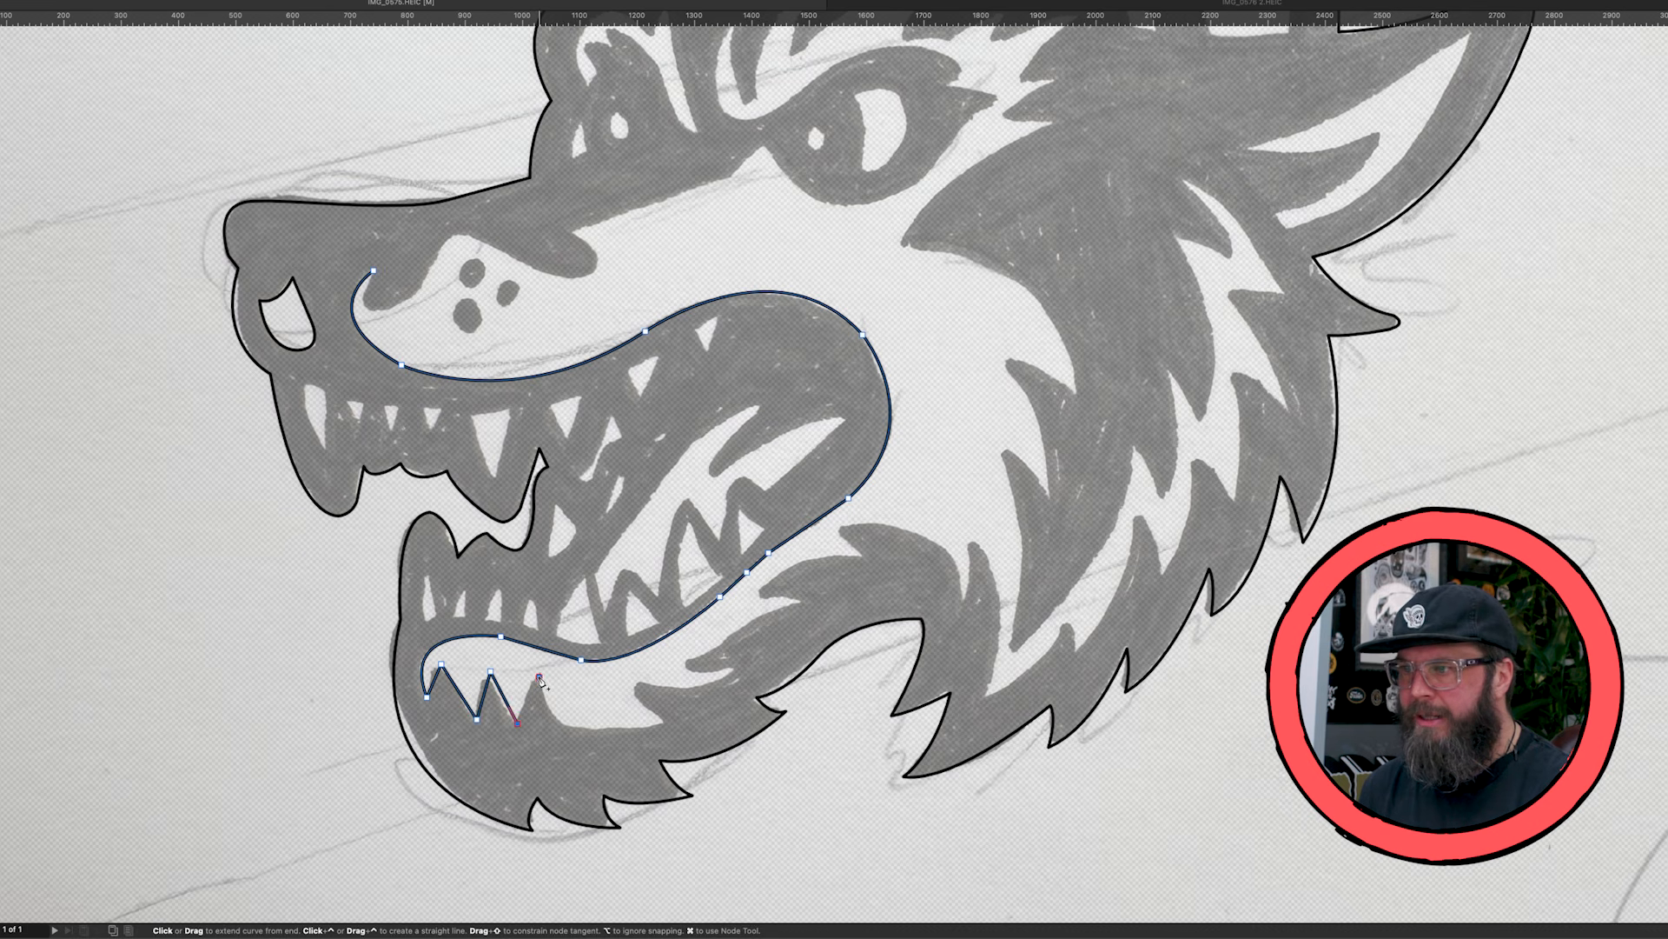
- Trace the last chin spike and the rounded underside of the light chin area up to the first jaw fur notch
left_click(539, 677)
left_click_drag(663, 722, 792, 692)
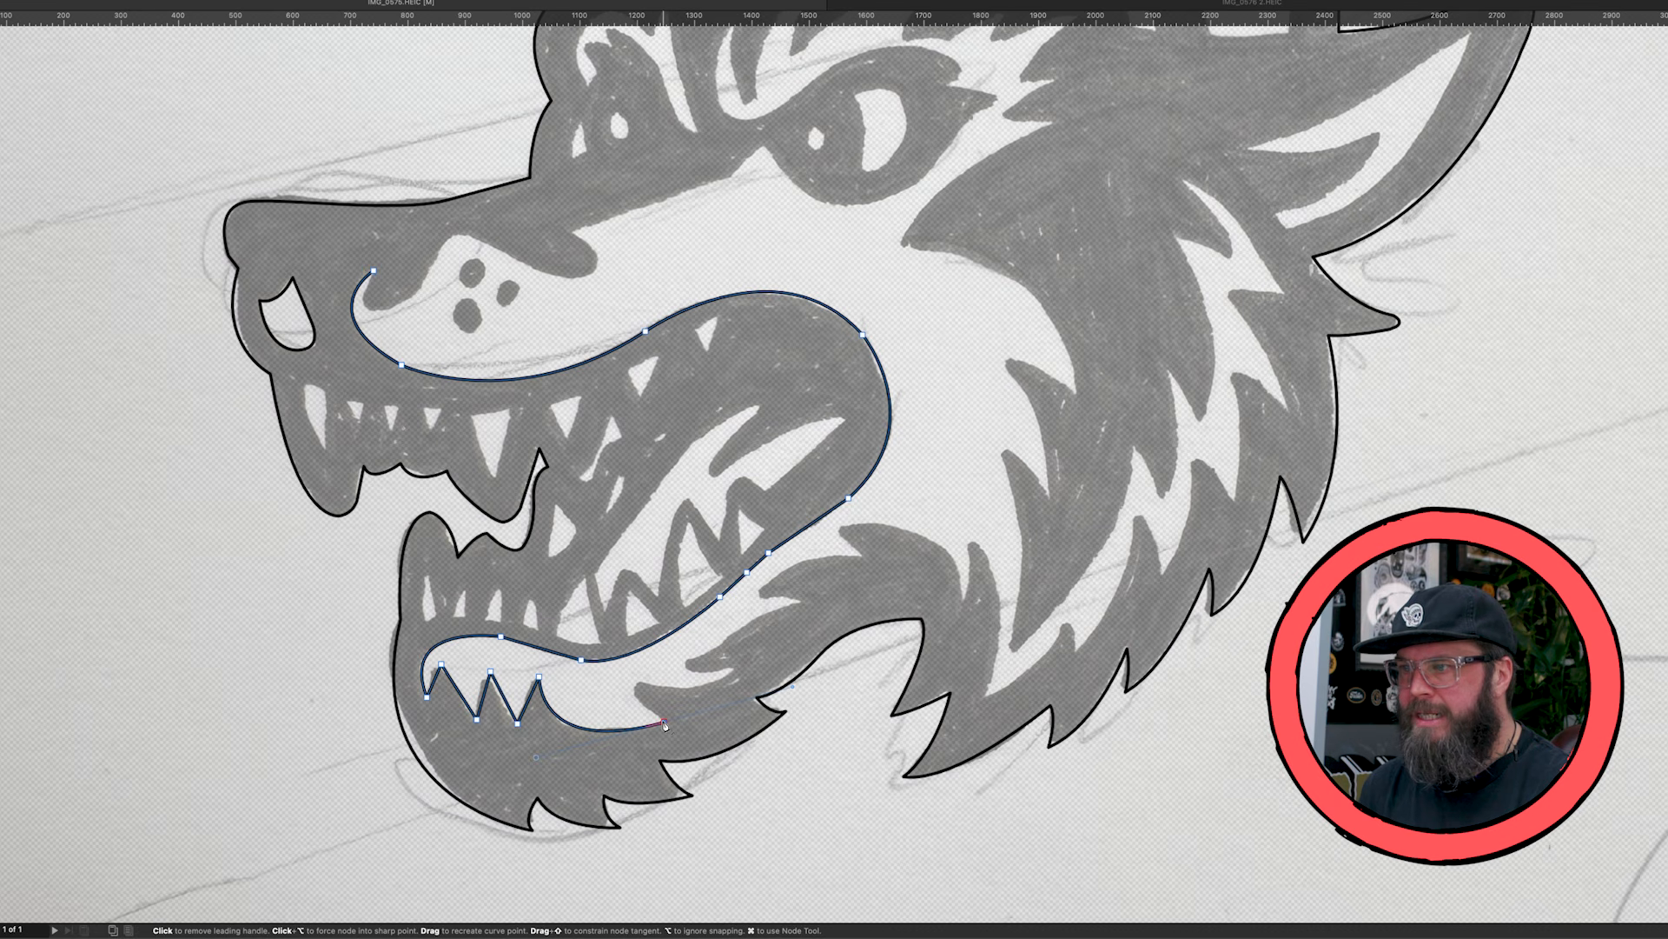
left_click_drag(636, 679, 773, 629)
left_click(635, 679, "alt")
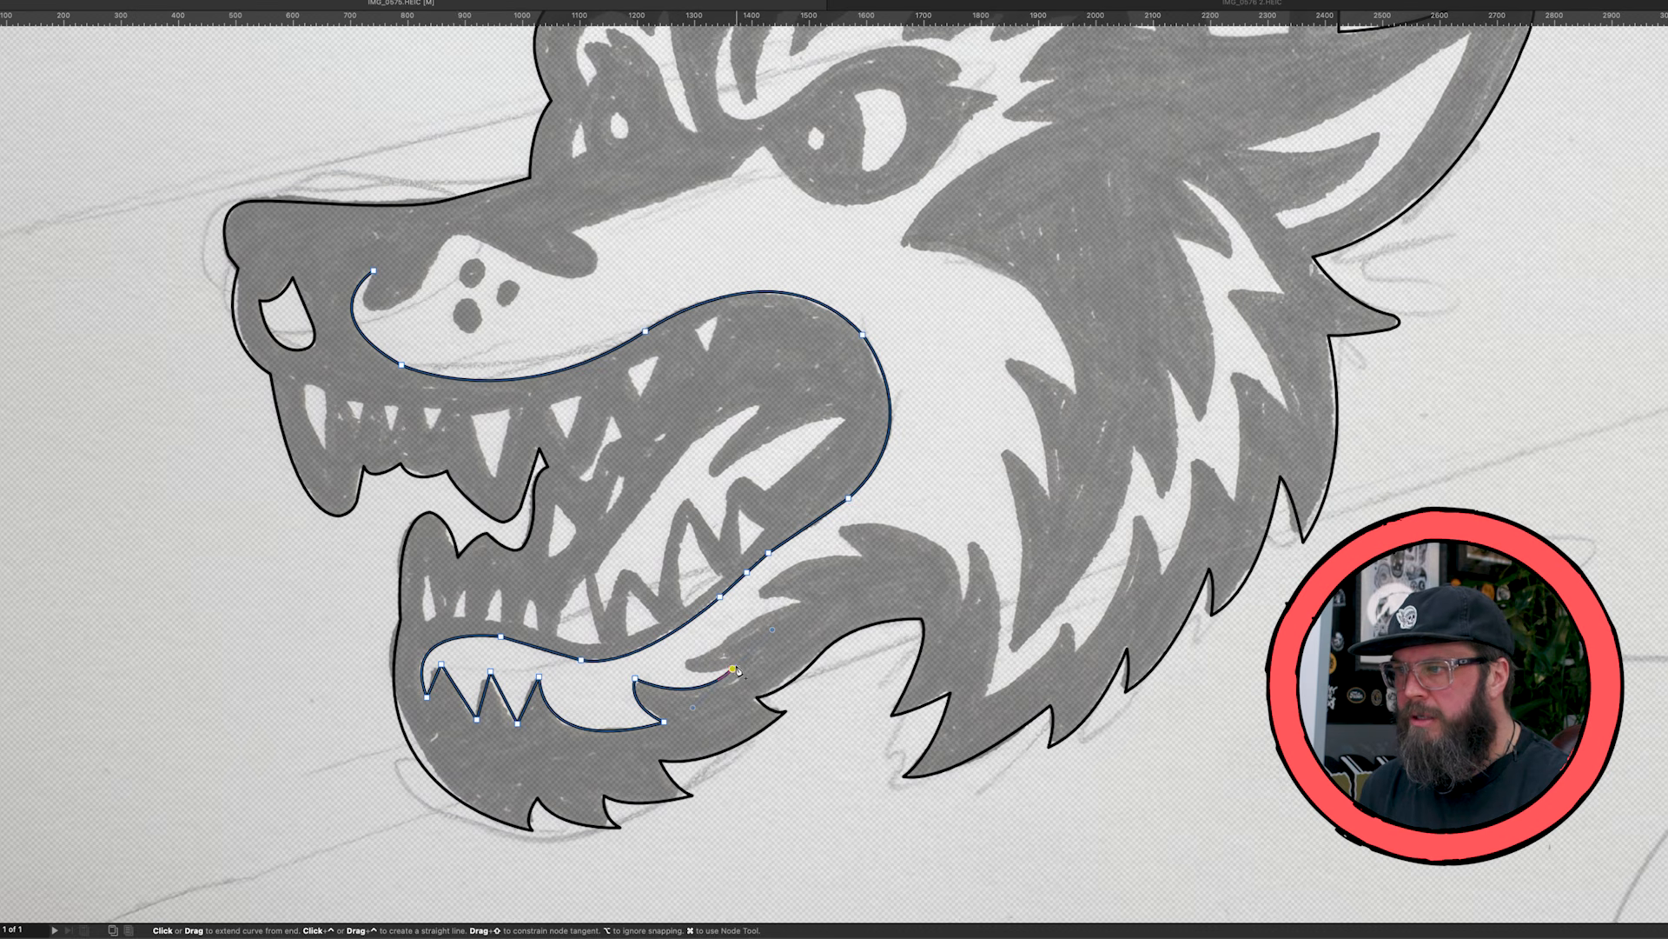
- Trace the next two fur tufts backward along the lower jaw with sharp nodes at tips and notches
left_click(733, 669, "alt")
left_click_drag(686, 659, 671, 640)
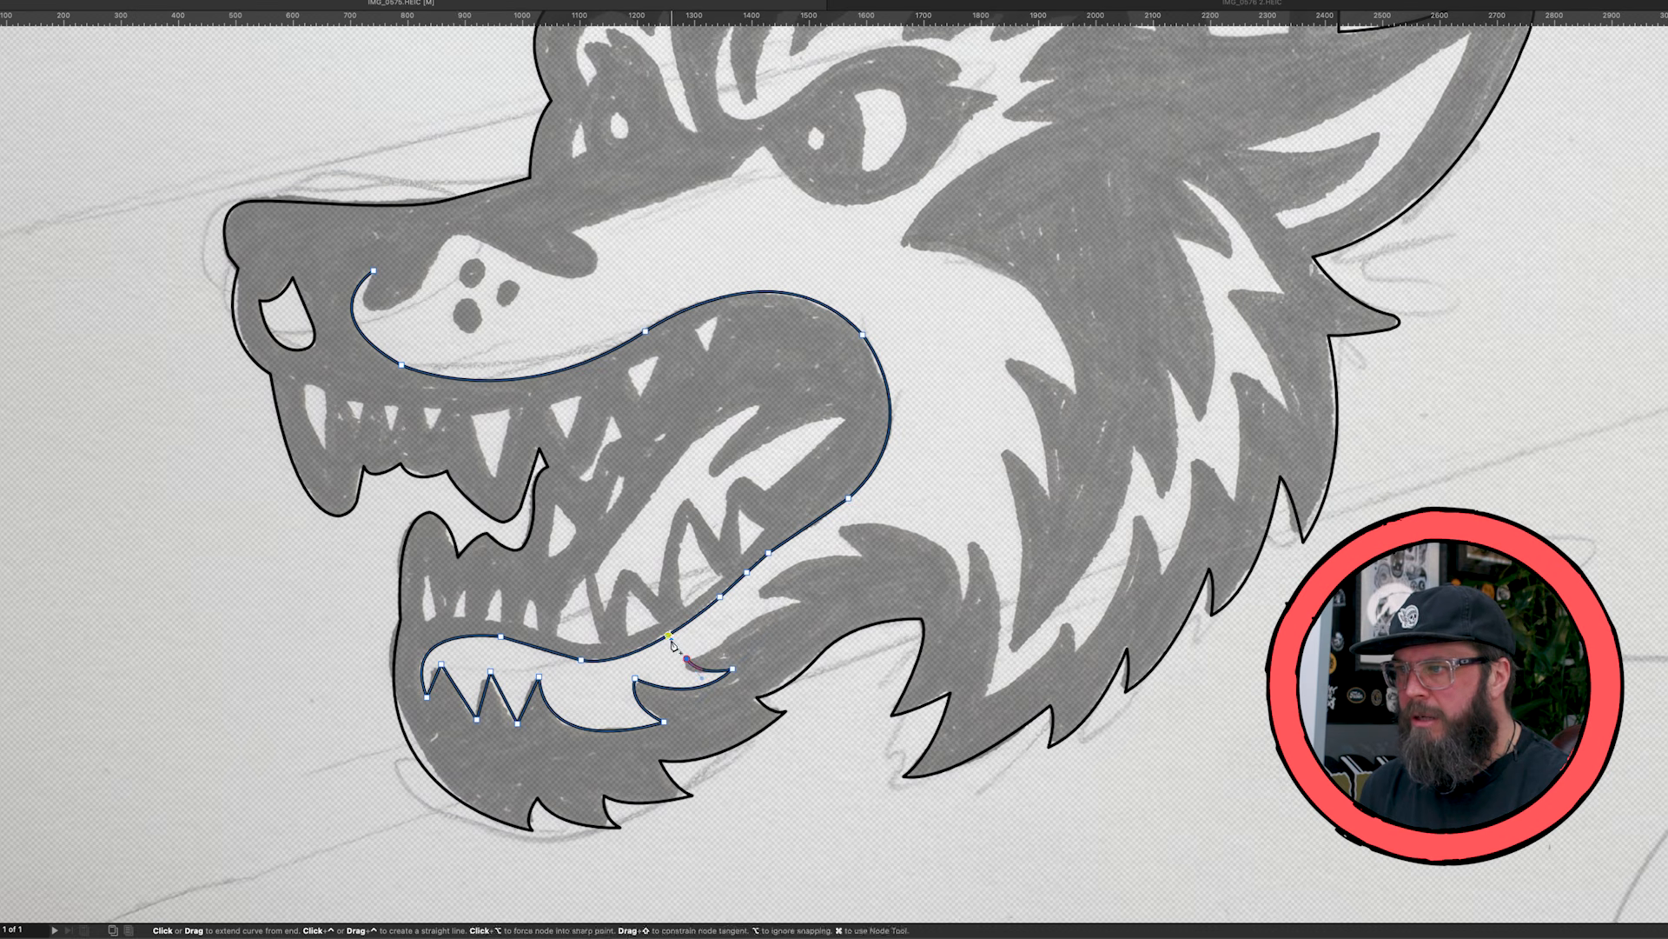
left_click(687, 659, "alt")
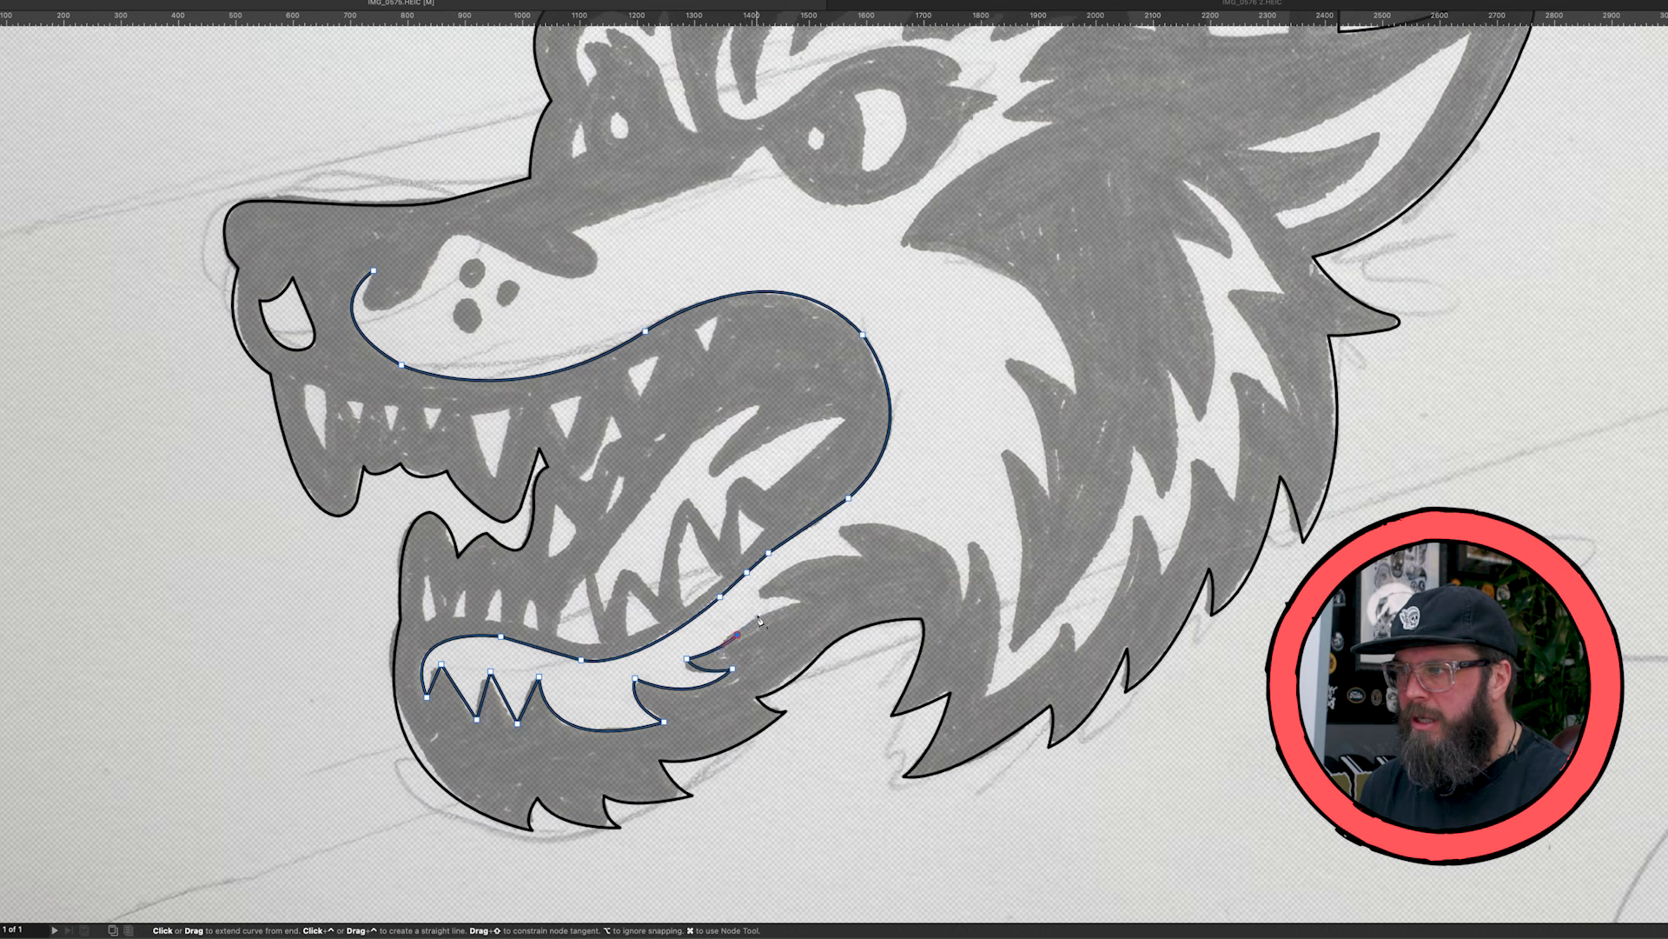
left_click(808, 604)
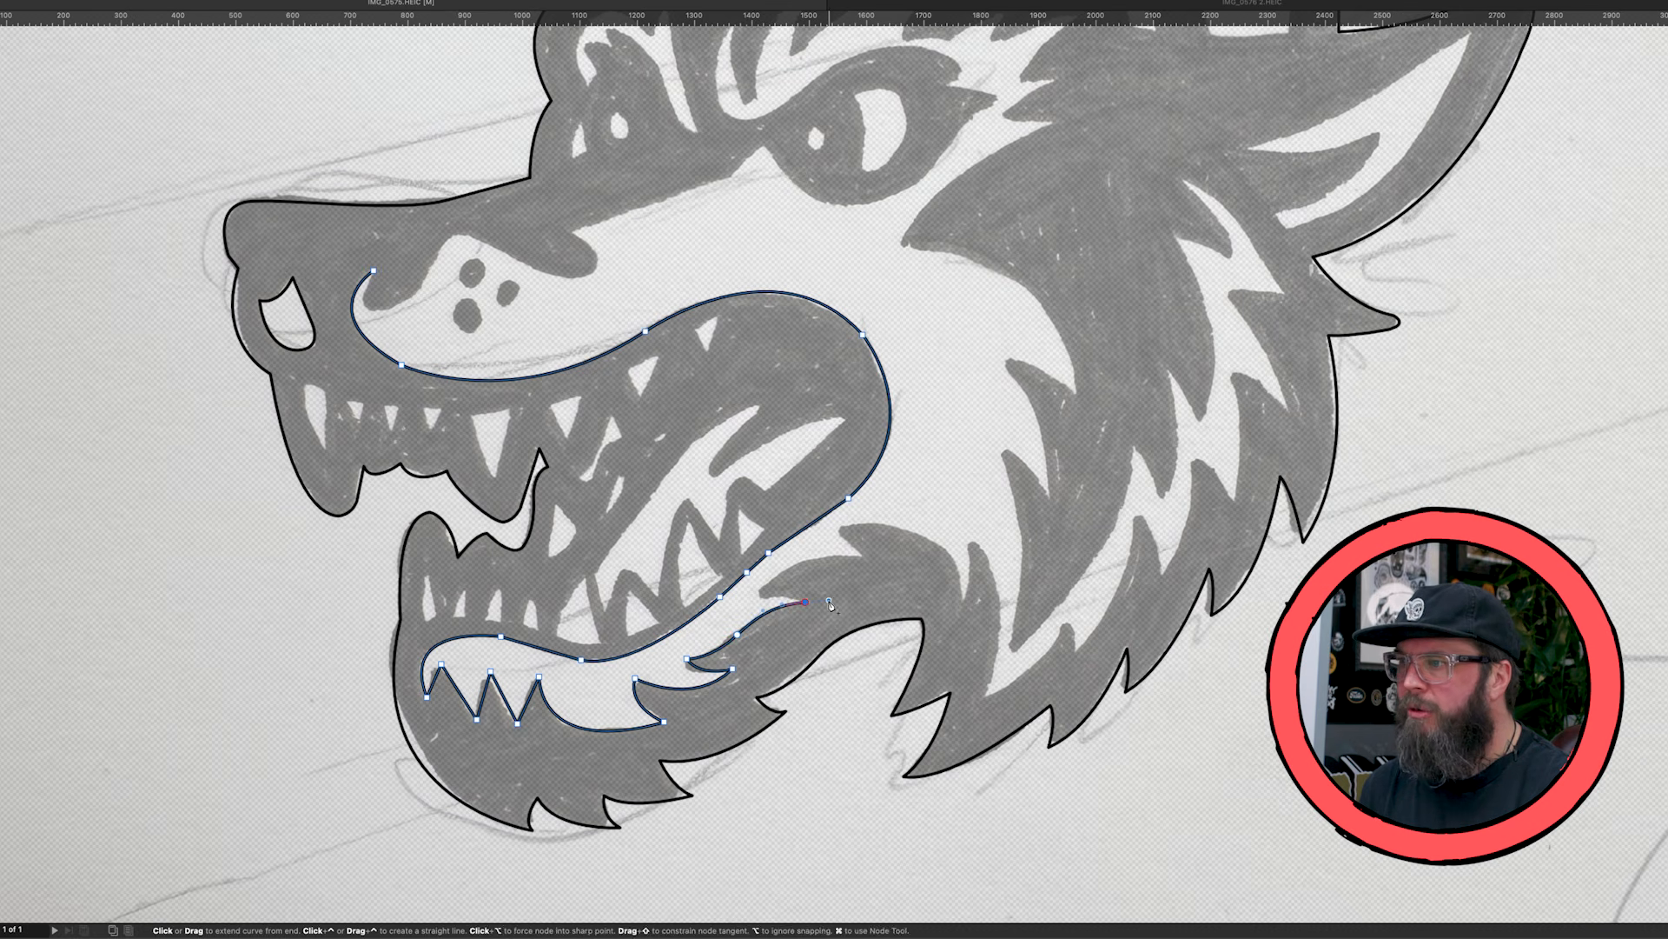
left_click(759, 596)
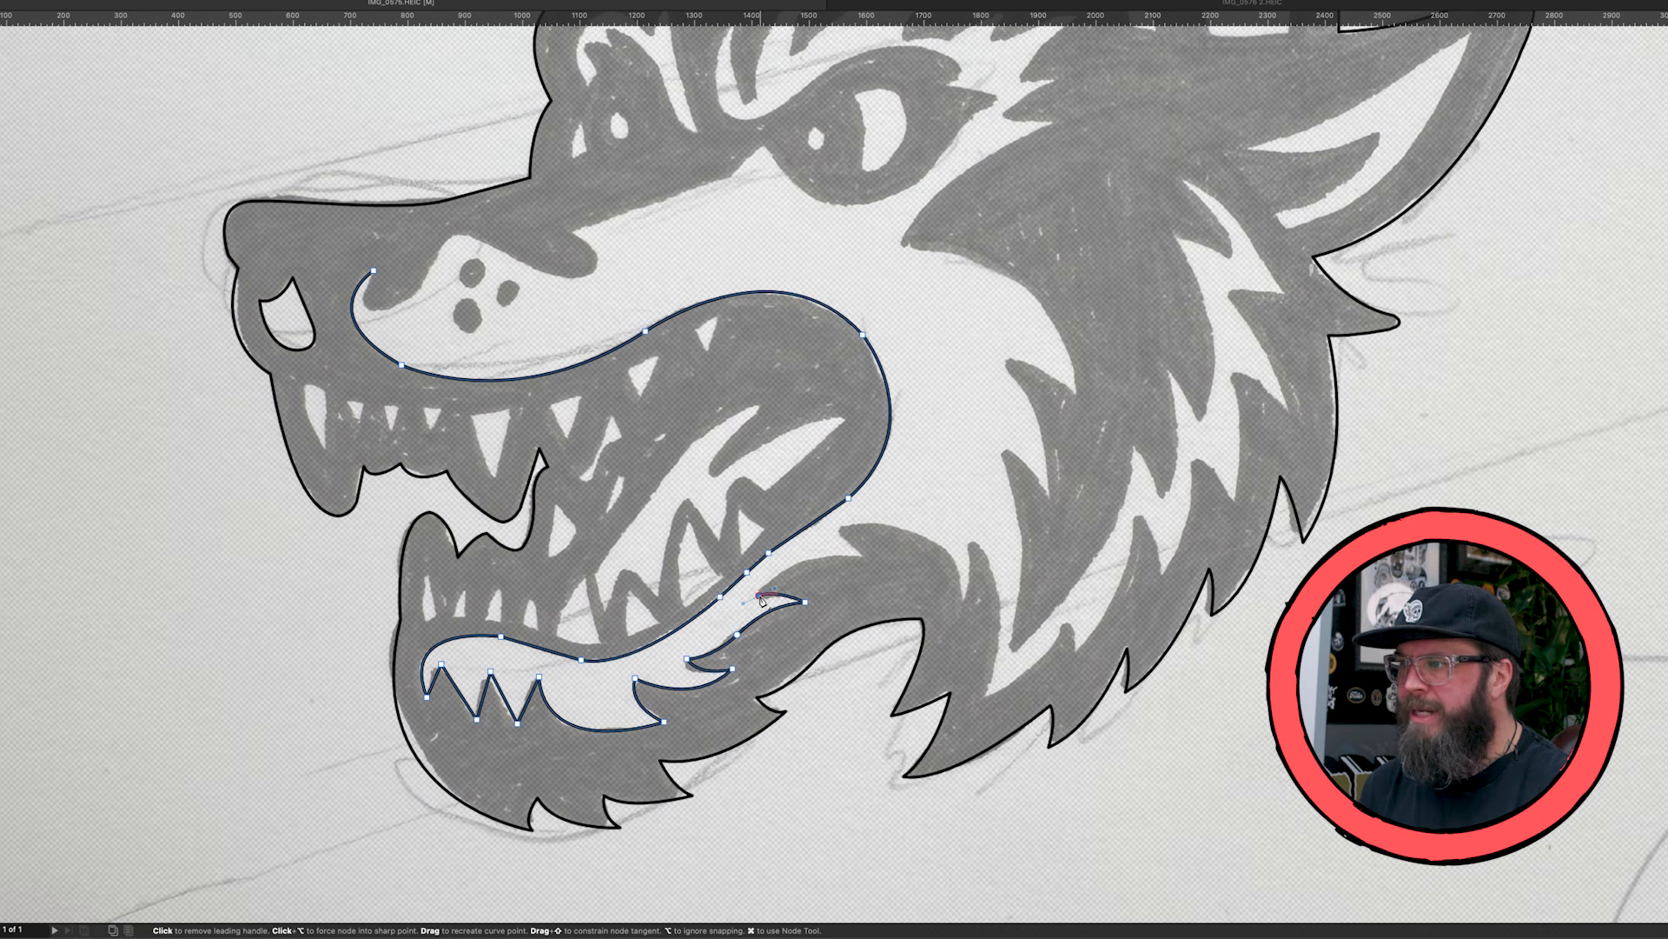
- Trace the tuft below the mouth corner, its arched top edge and the dark spike behind it
left_click_drag(863, 558, 919, 569)
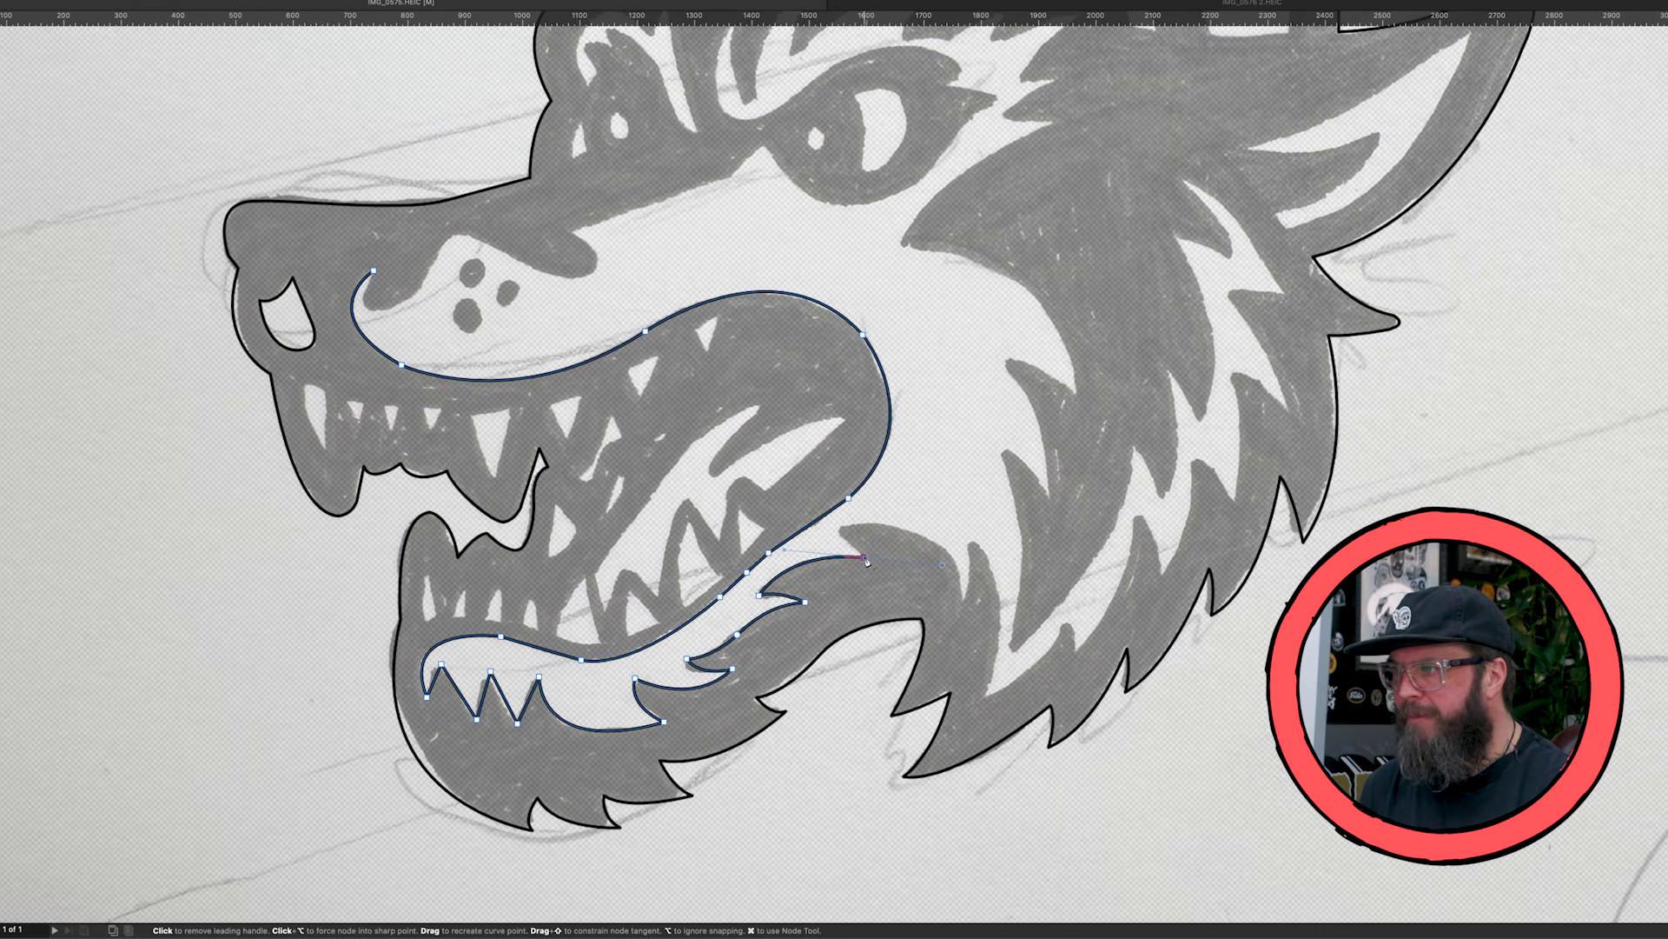
left_click(840, 532)
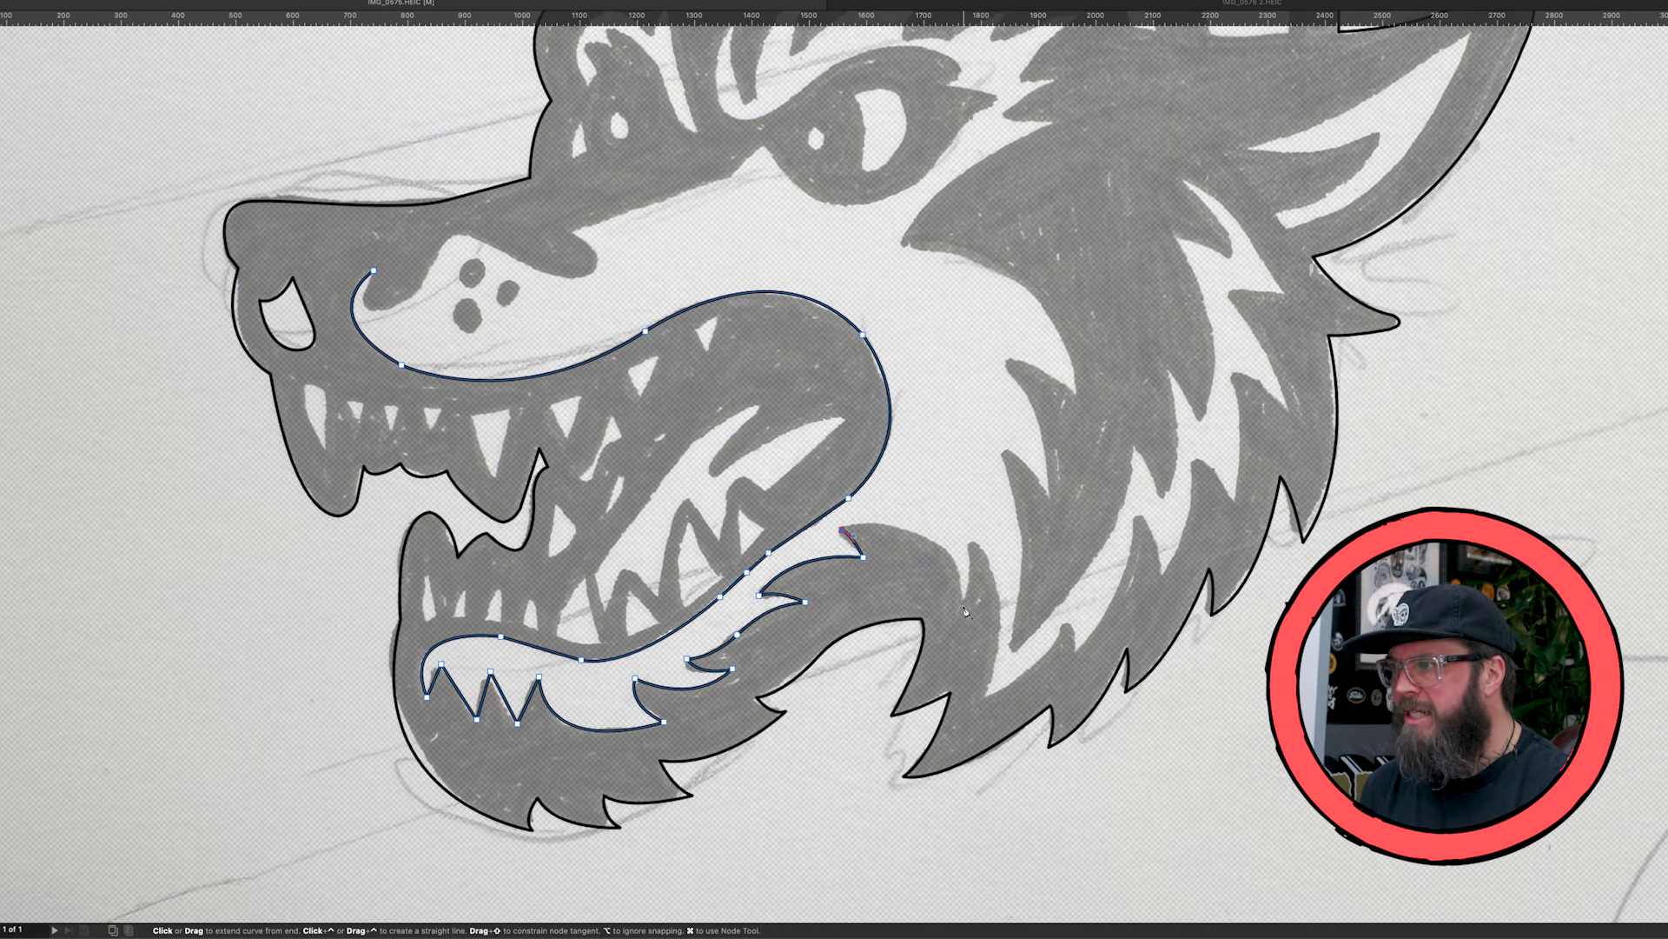
left_click_drag(962, 599, 974, 706)
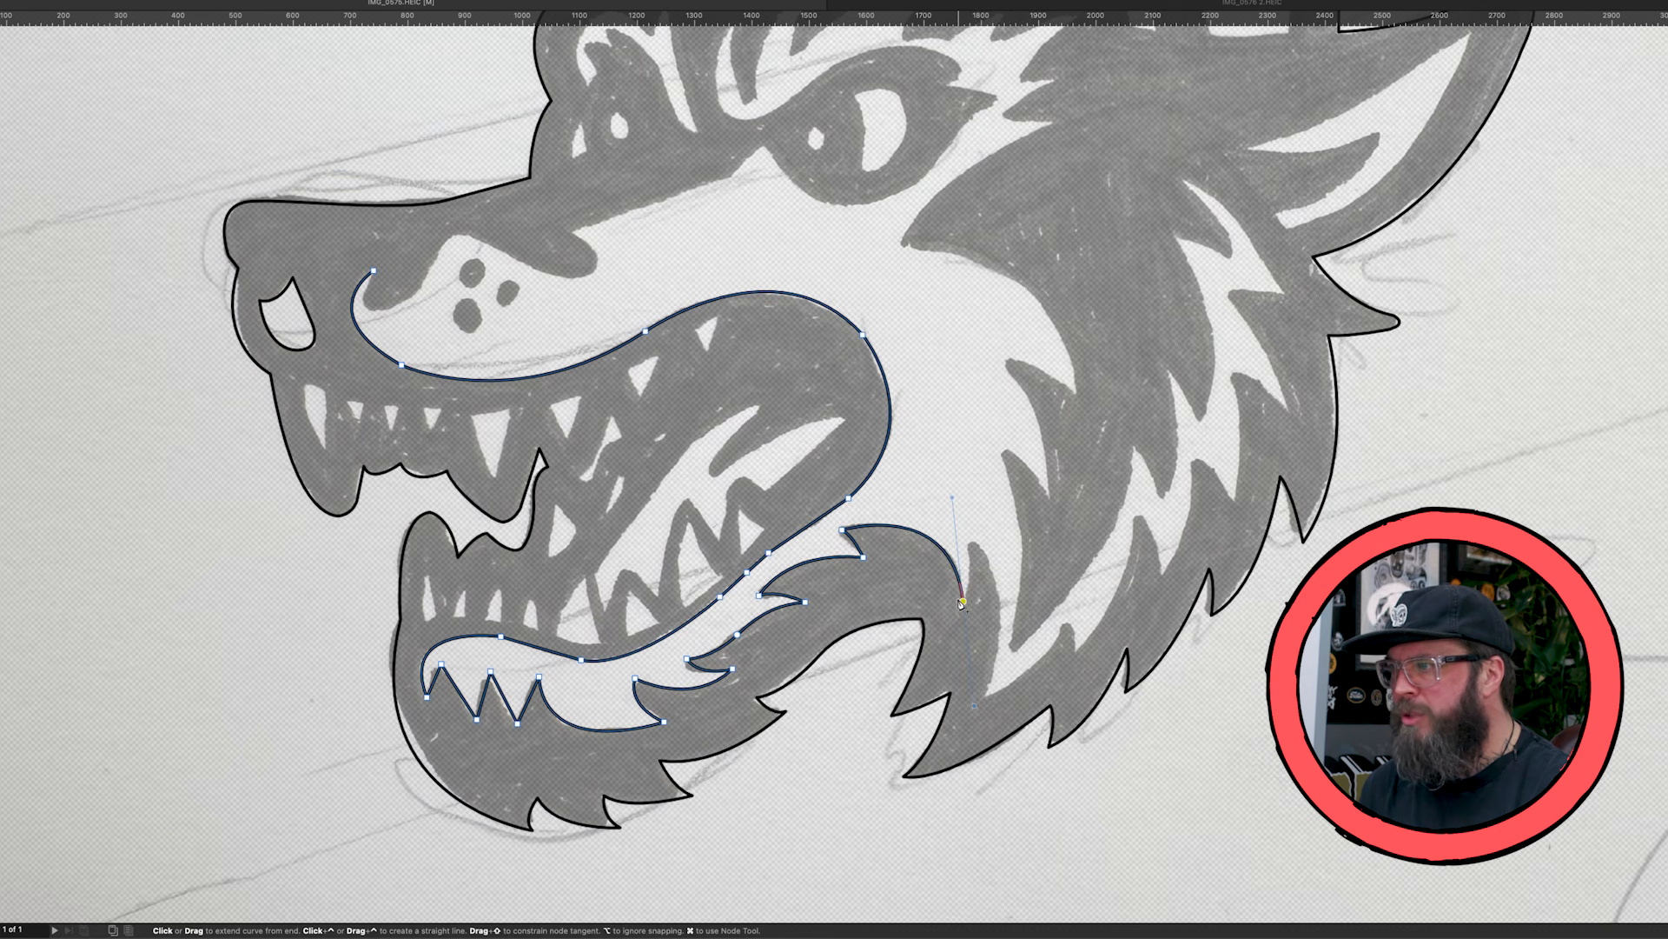
left_click(975, 535)
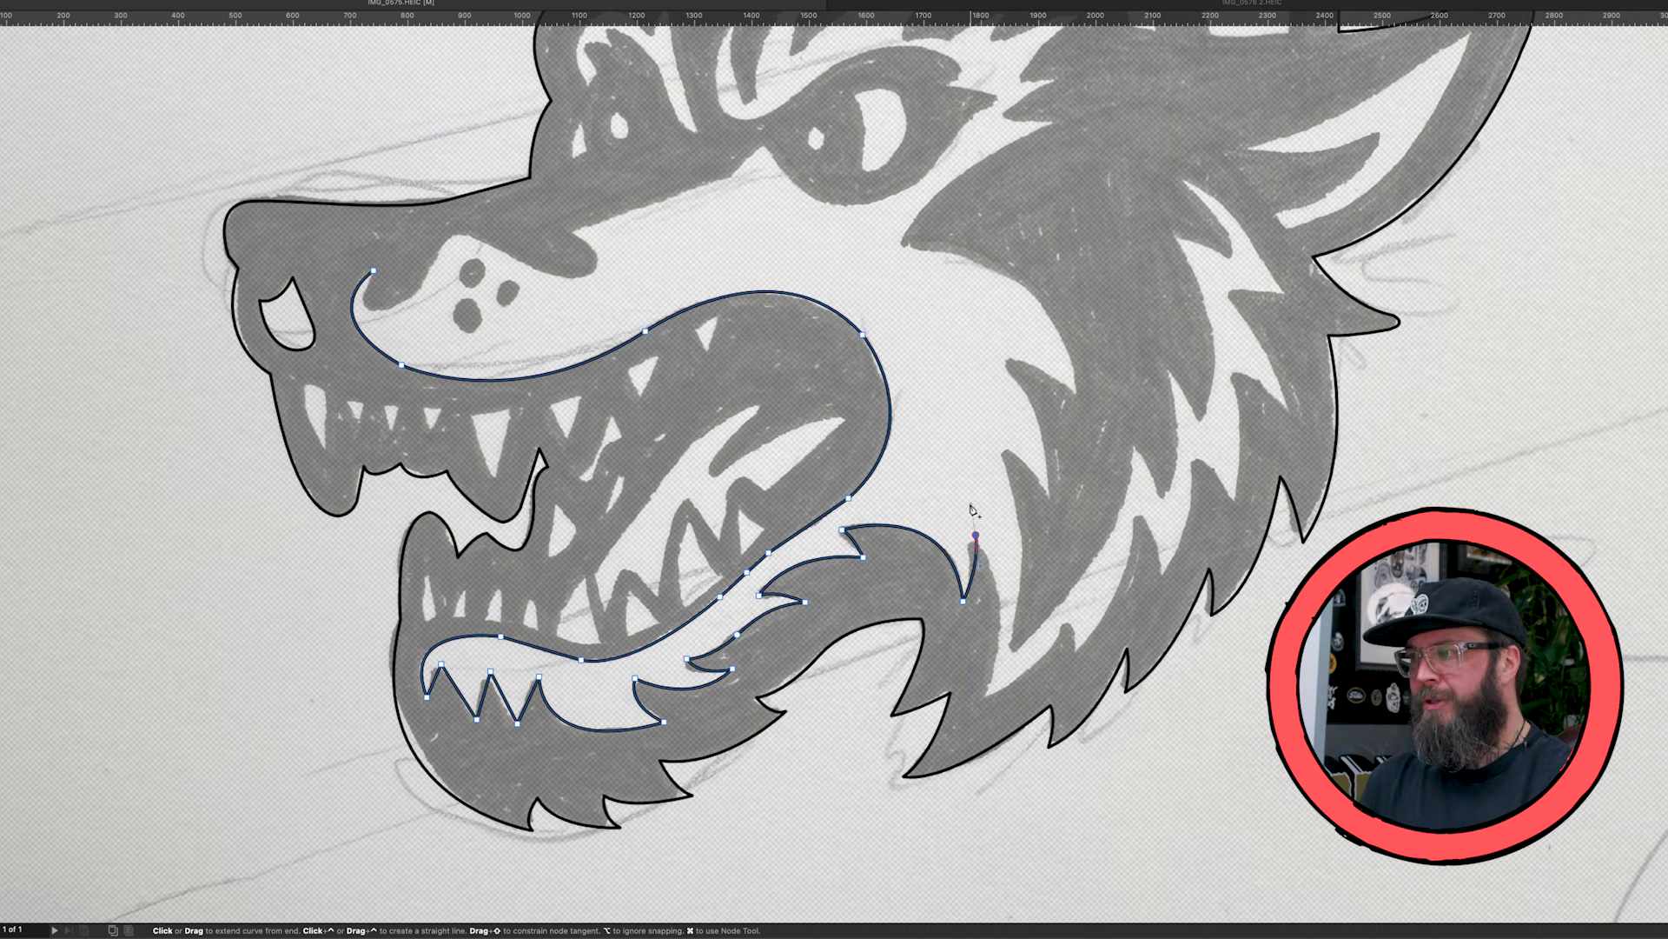
left_click(975, 534, "alt")
- Trace down to the lowest point of the light cheek fur and around the first outer spikes behind it
left_click_drag(986, 696, 956, 752)
left_click_drag(1076, 617, 1081, 605)
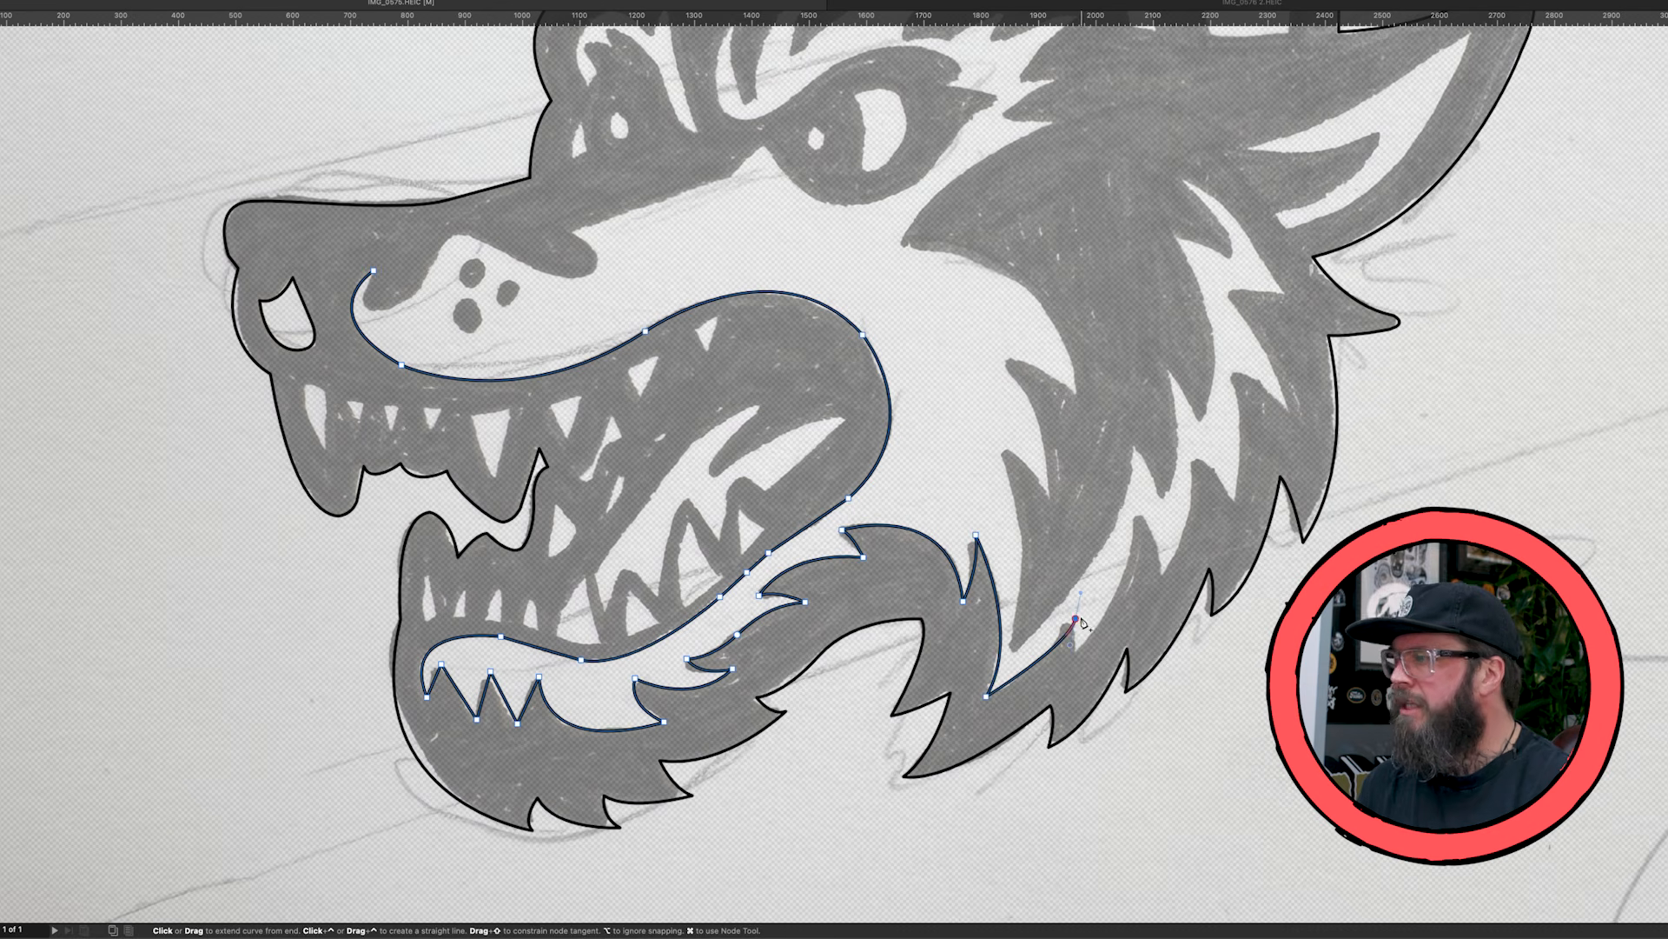
left_click(1076, 653)
left_click_drag(1140, 510, 1149, 462)
left_click(1141, 510, "alt")
left_click_drag(1162, 583, 1160, 611)
- Continue the zigzag outer edge of the light cheek fur up to its peak below the ear
scroll(1202, 641, "up", 4)
left_click(1198, 628)
left_click(1234, 683)
left_click(1236, 552)
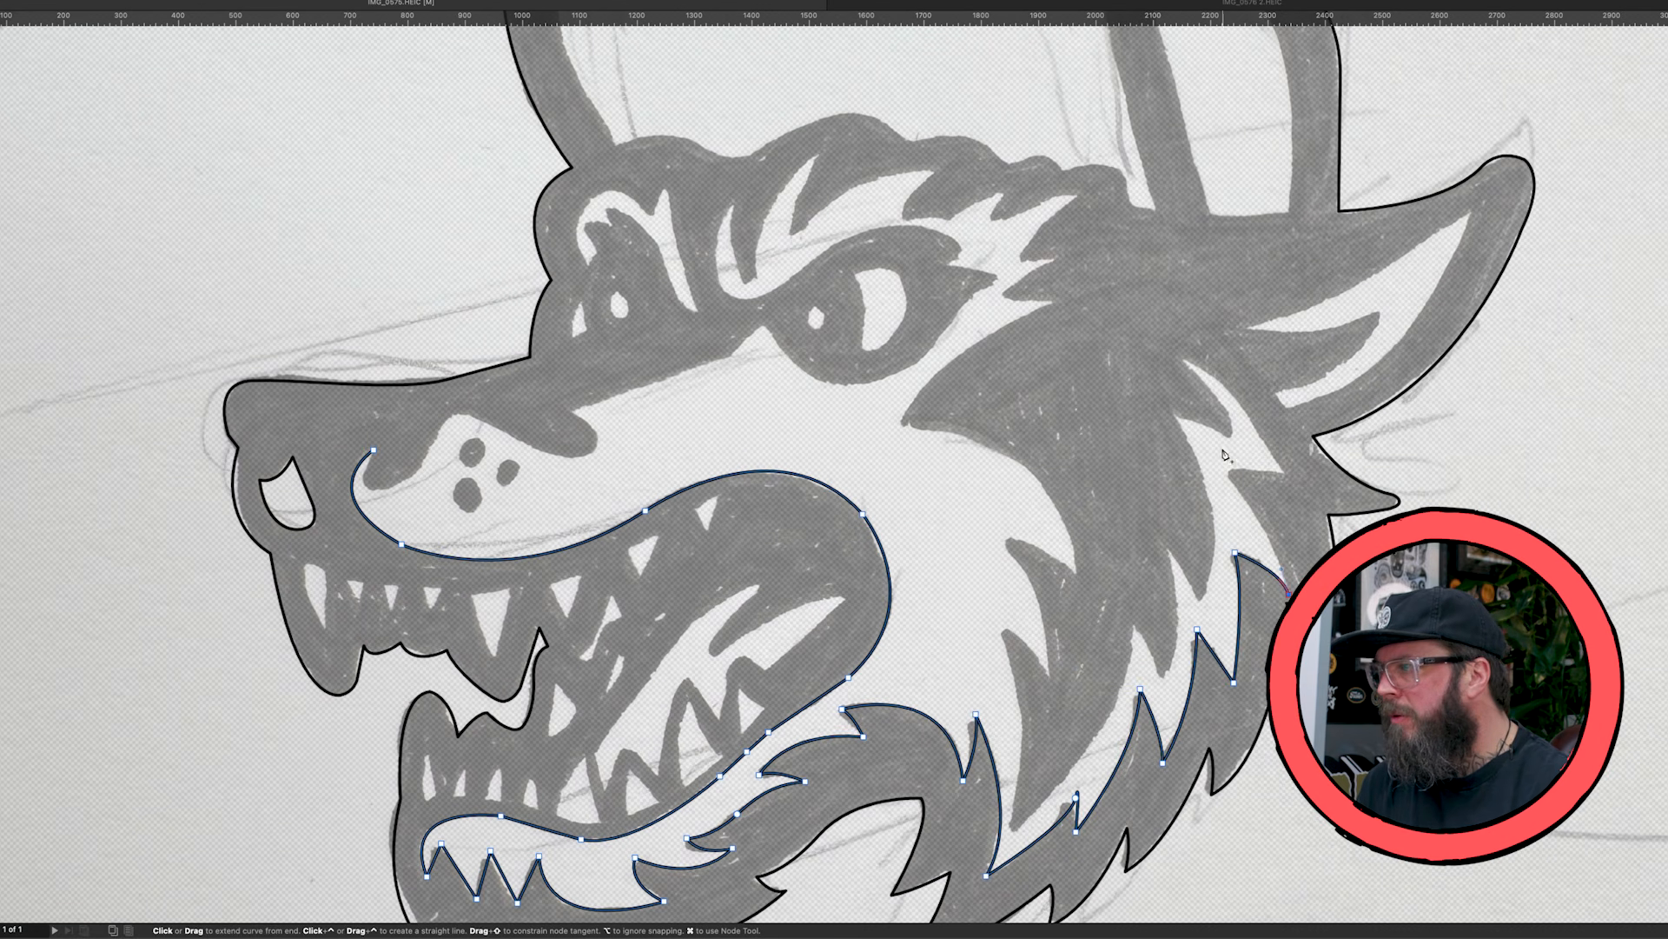
left_click(1288, 595)
left_click(1225, 469)
left_click(1287, 471)
left_click(1184, 358)
- Trace the fur streak's inner edge from its peak below the ear back down to the base of the cheek
left_click_drag(1229, 437, 1232, 465)
left_click(1177, 416)
left_click_drag(1199, 597, 1136, 714)
left_click(1168, 549)
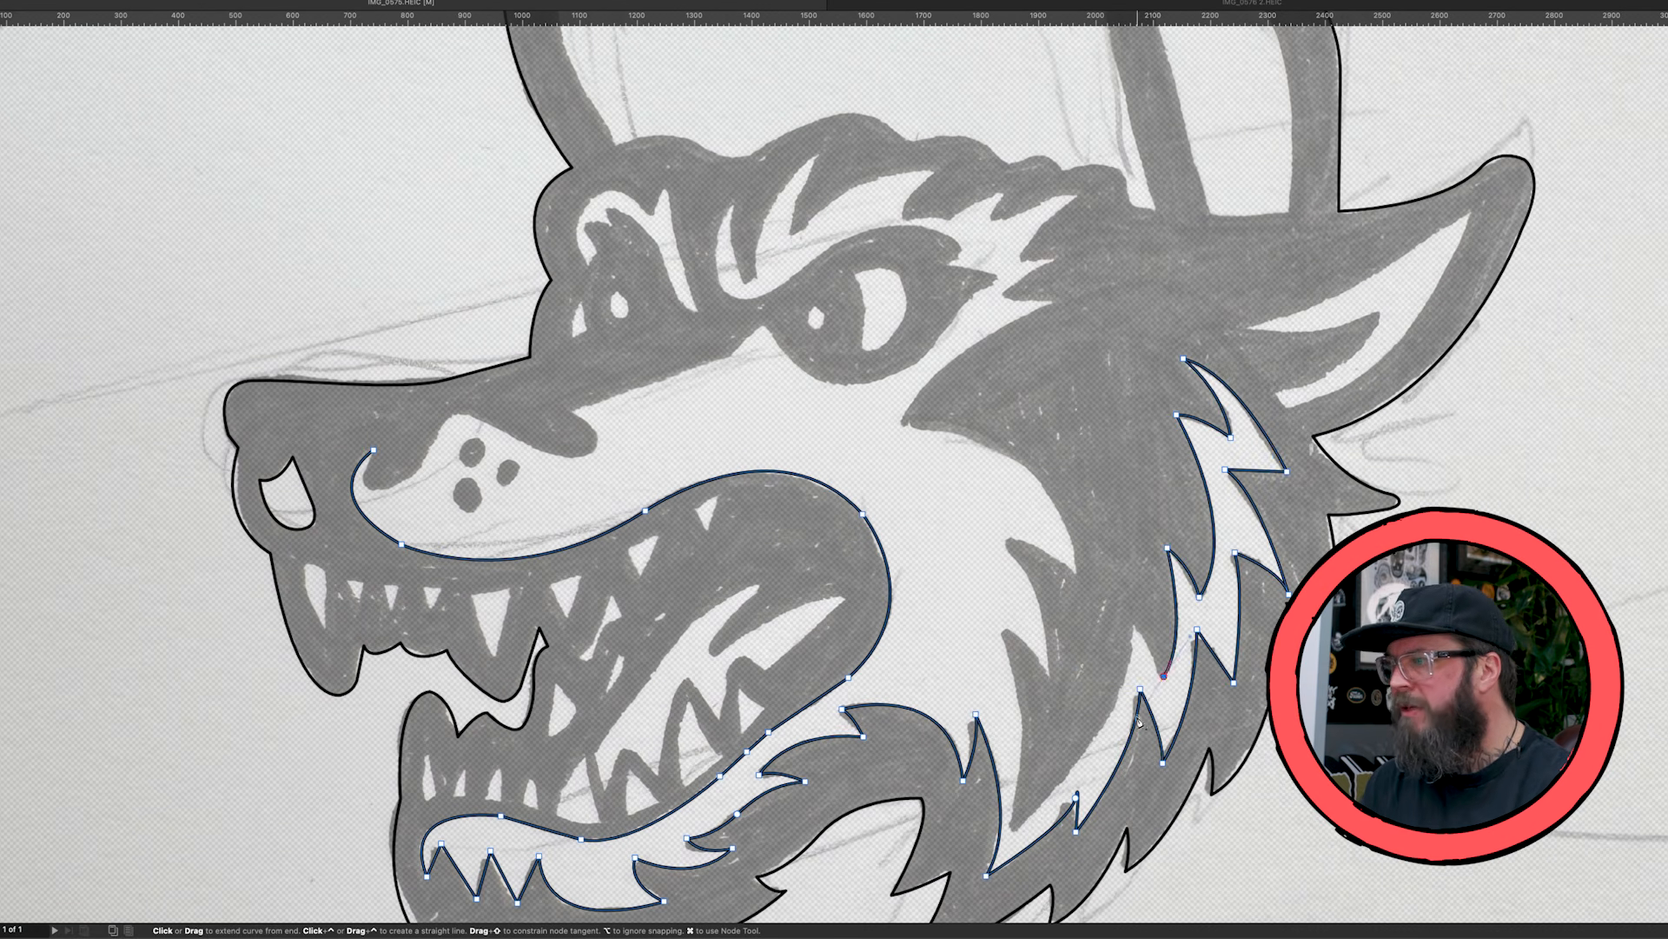
left_click(1131, 621)
left_click_drag(1011, 828, 900, 867)
- Trace the two dark fur spikes on the inner cheek with sharp nodes at their tips and notches
scroll(899, 866, "down", 2)
left_click_drag(1000, 552, 964, 489)
left_click(1000, 551)
left_click_drag(1051, 606, 1055, 627)
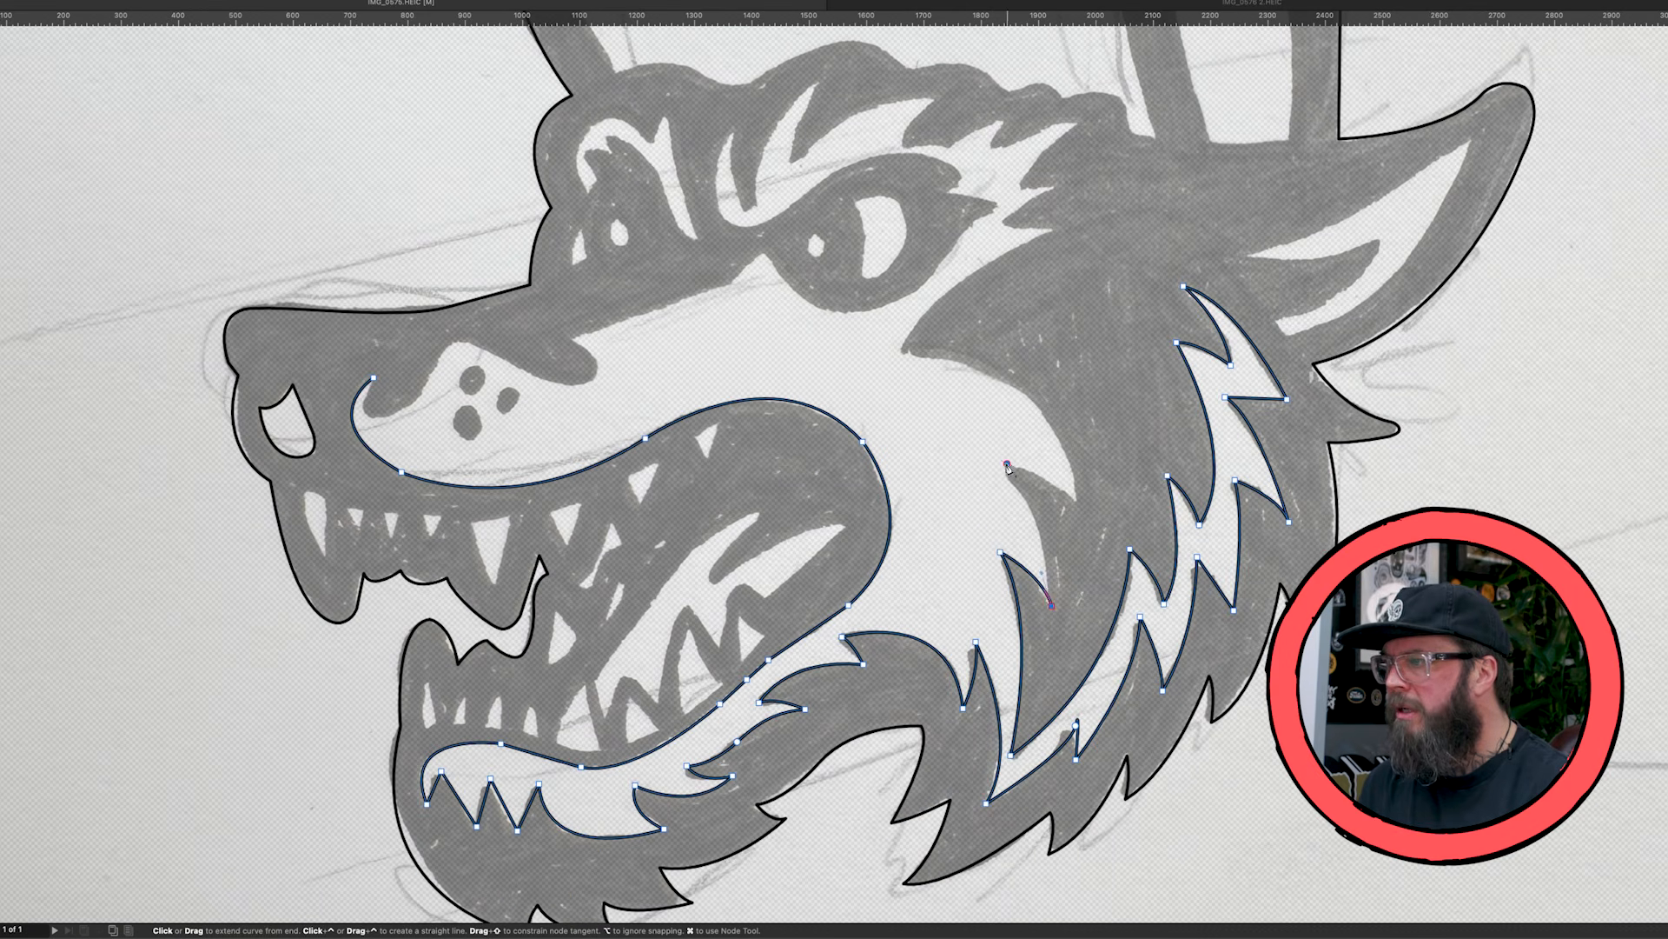
left_click_drag(1007, 464, 998, 441)
left_click_drag(1077, 499, 1082, 521)
- Trace the curved cheek edge to the pointed corner behind the eye and the fur tufts at the temple
left_click_drag(903, 353, 709, 346)
left_click(903, 353)
left_click_drag(1055, 231, 1112, 210)
left_click(1005, 224)
left_click(1053, 187)
left_click(1021, 187)
left_click_drag(1082, 126, 1098, 119)
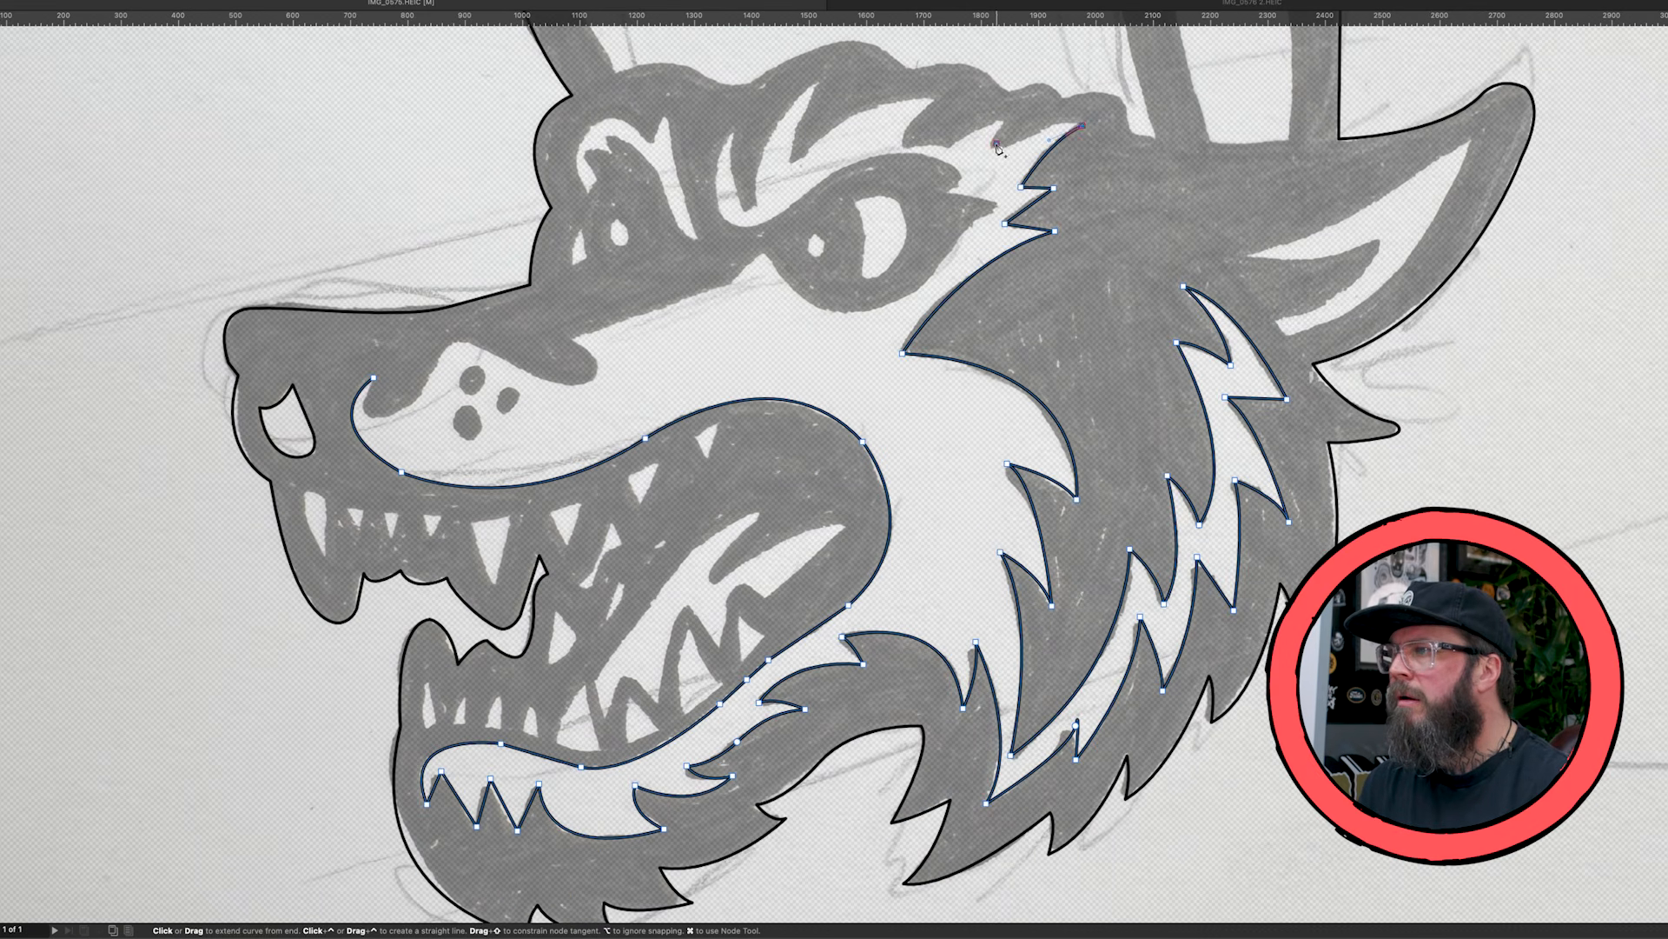
- Trace the spiky upper edge of the light brow and round its front end back along the lower edge
left_click(997, 143)
left_click(1006, 120)
left_click_drag(754, 207, 755, 226)
left_click_drag(732, 131, 732, 115)
left_click_drag(754, 224, 867, 151)
- Trace around the rear corner and underside of the dark eye area to its inner corner
mouse_move(963, 176)
left_mouse_down()
mouse_move(975, 189)
mouse_move(951, 261)
left_mouse_up()
left_click(945, 191)
left_click(1004, 206)
left_click_drag(845, 311, 818, 312)
left_click_drag(765, 254, 758, 233)
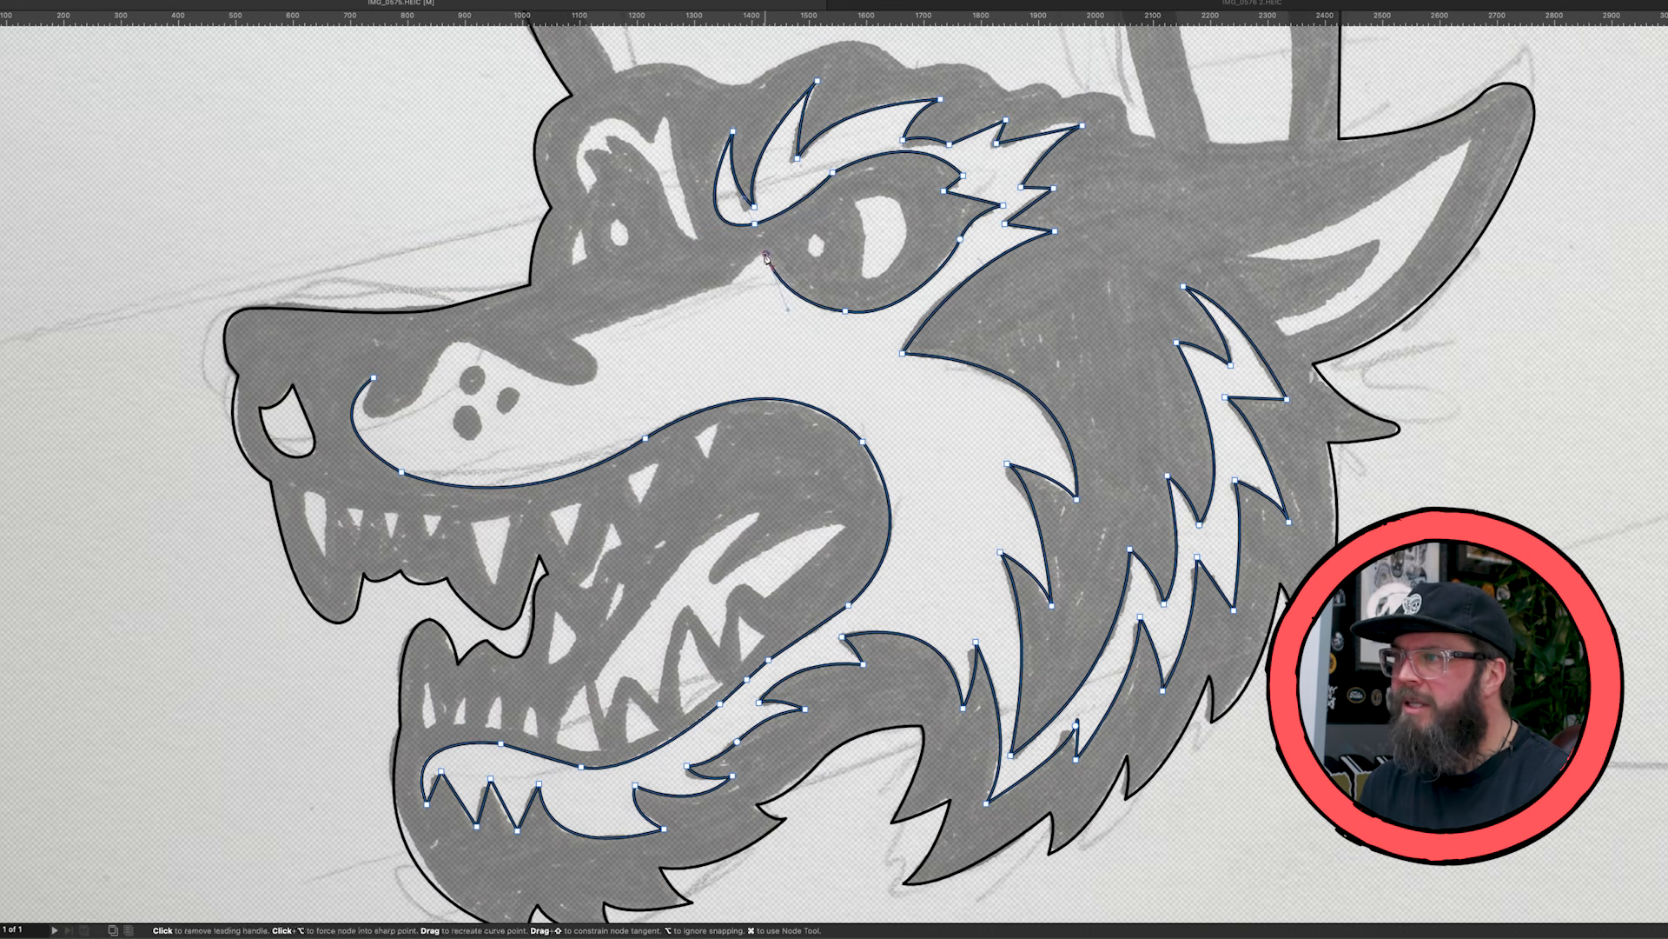
- Trace the top edge of the light muzzle forward from the eye and close the shape behind the nose
left_click(735, 281)
left_click(572, 335)
left_click_drag(594, 378, 582, 384)
left_click_drag(382, 419, 359, 418)
left_click(374, 377)
- Copy the finished light muzzle-and-fur shape and delete it from the canvas
key("v")
key("super+minus")
left_click(668, 350)
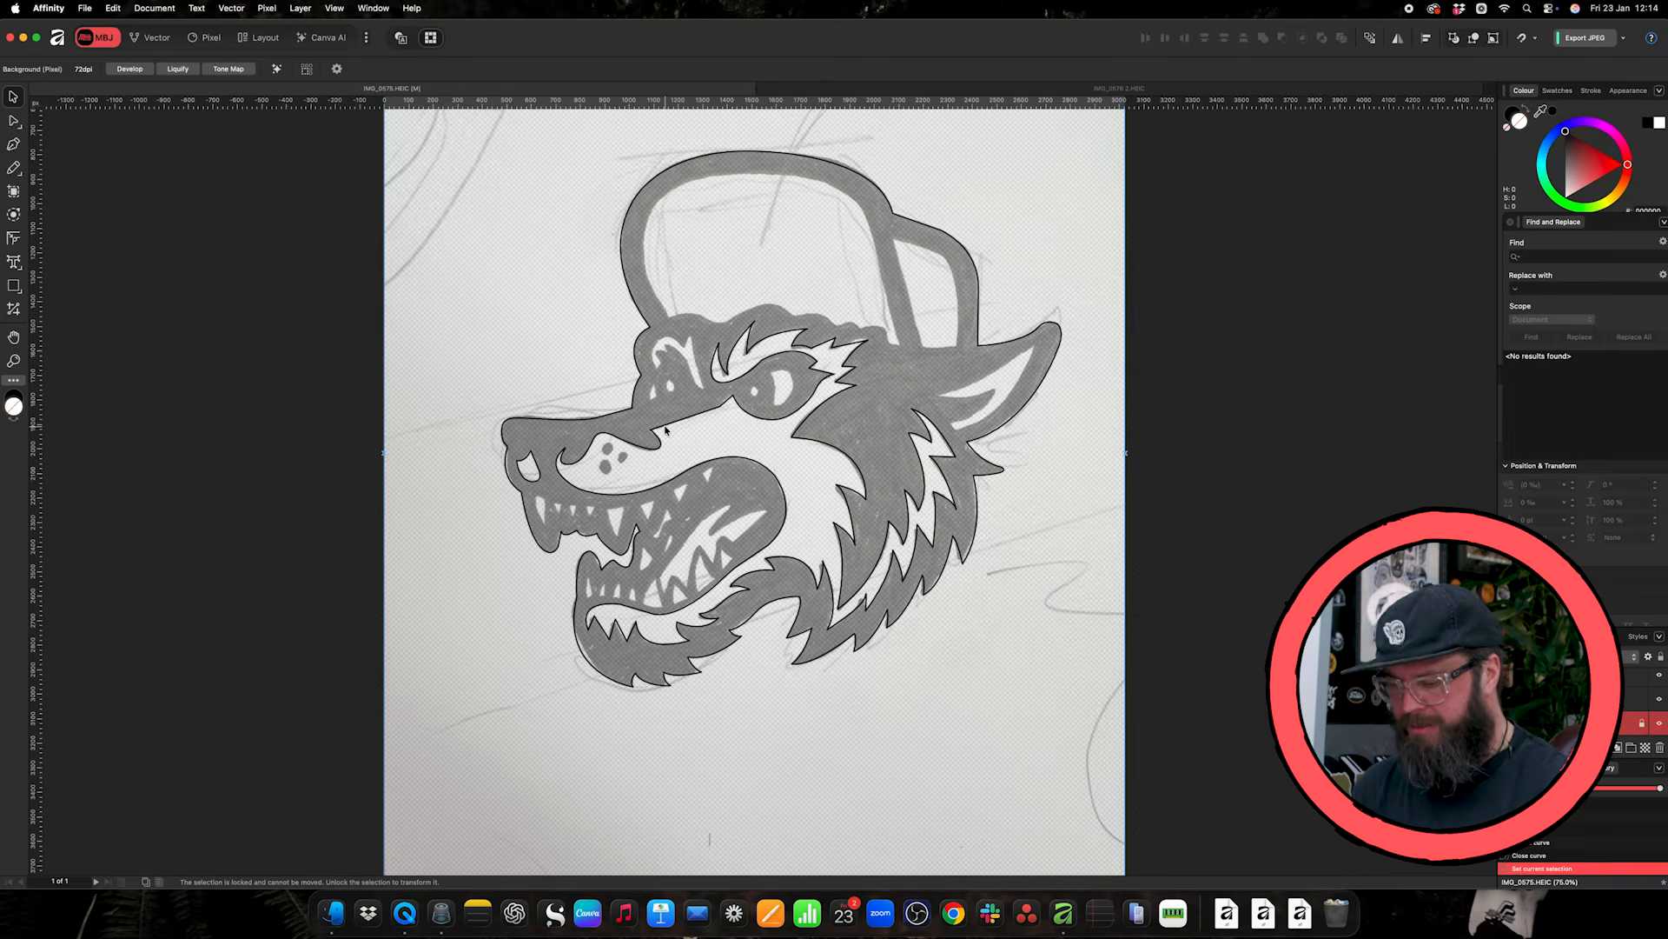
left_click(665, 430)
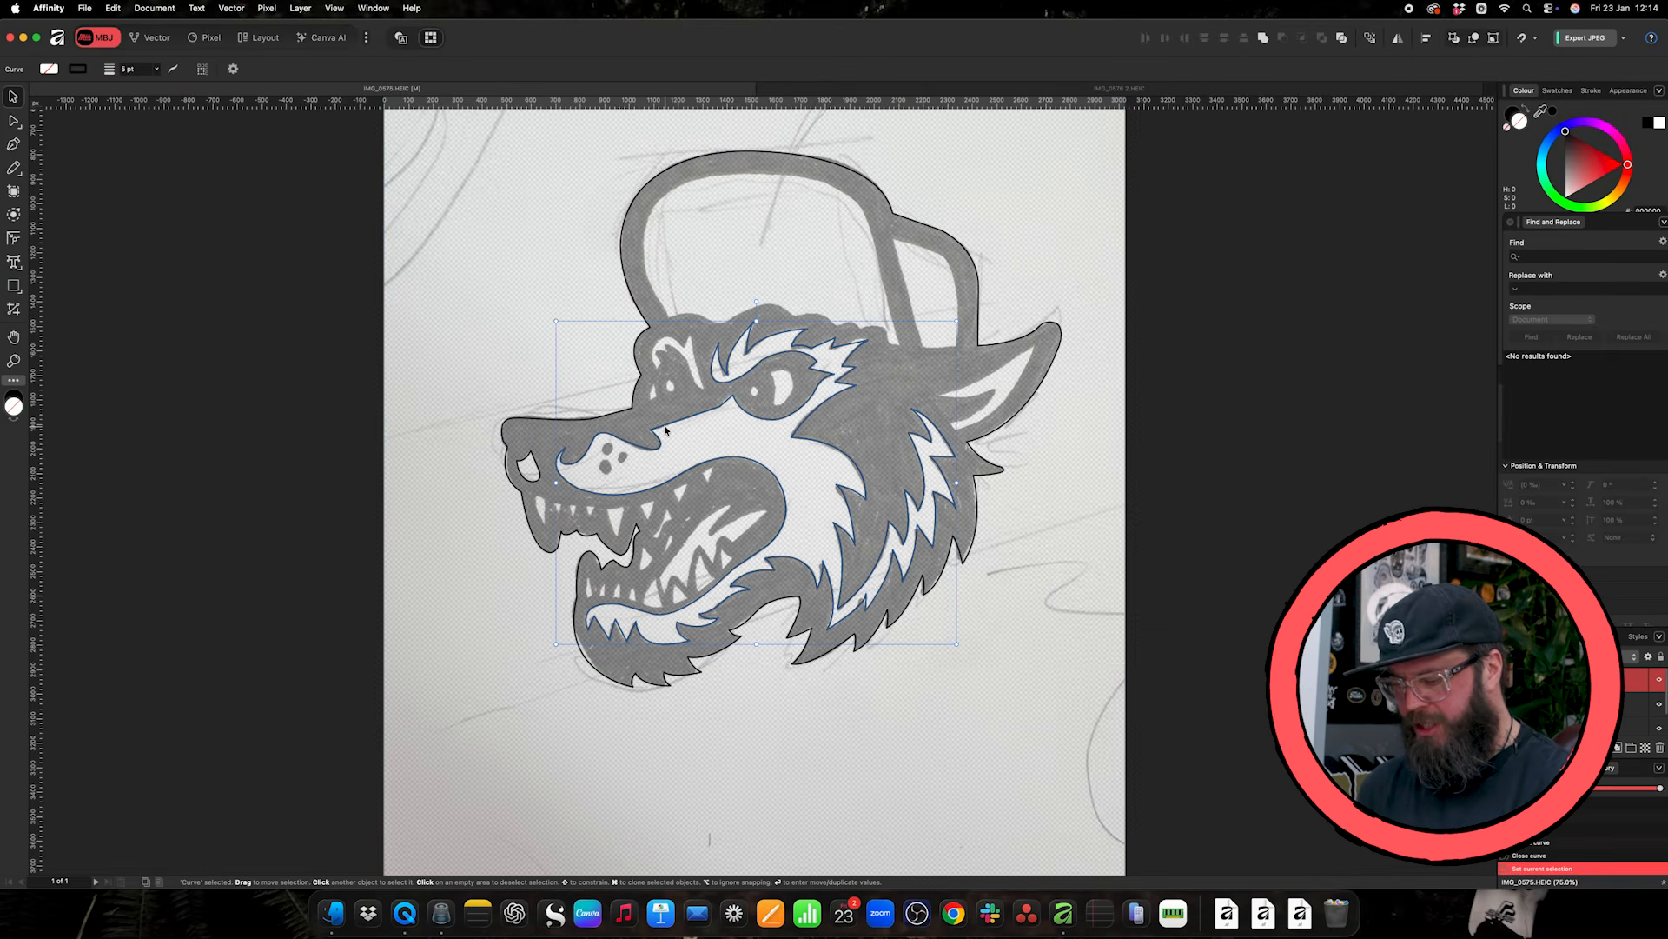
key("super+c")
key("Delete")
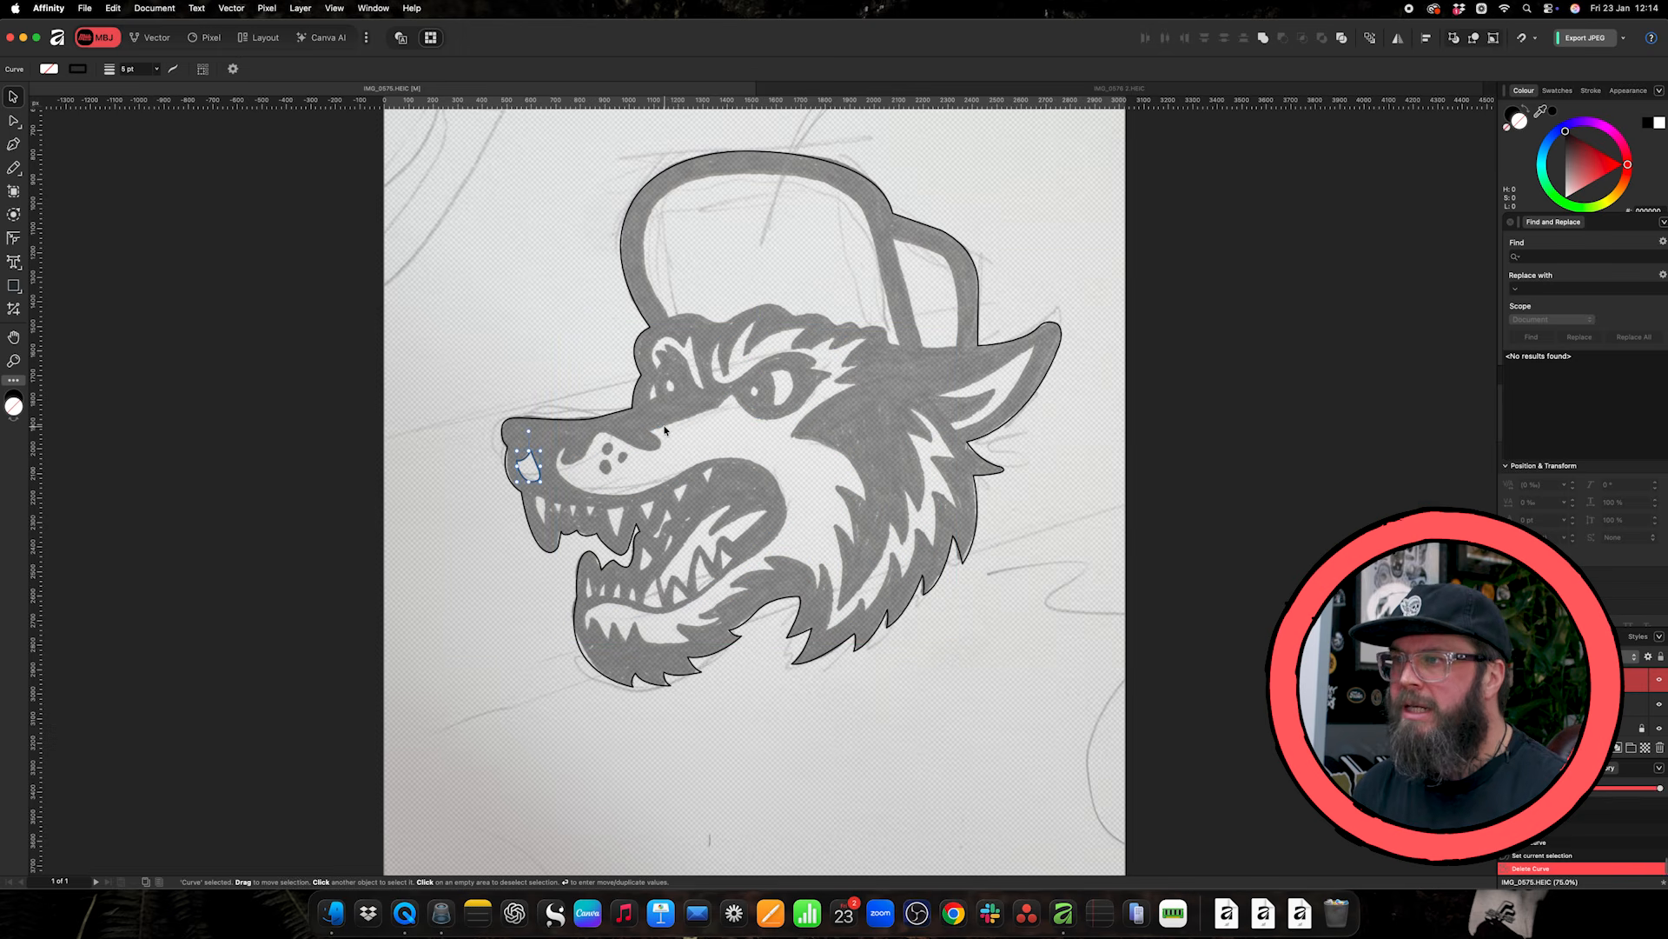
- Swap the stroke and fill of the outer head outline so the silhouette is filled black
left_click(626, 412)
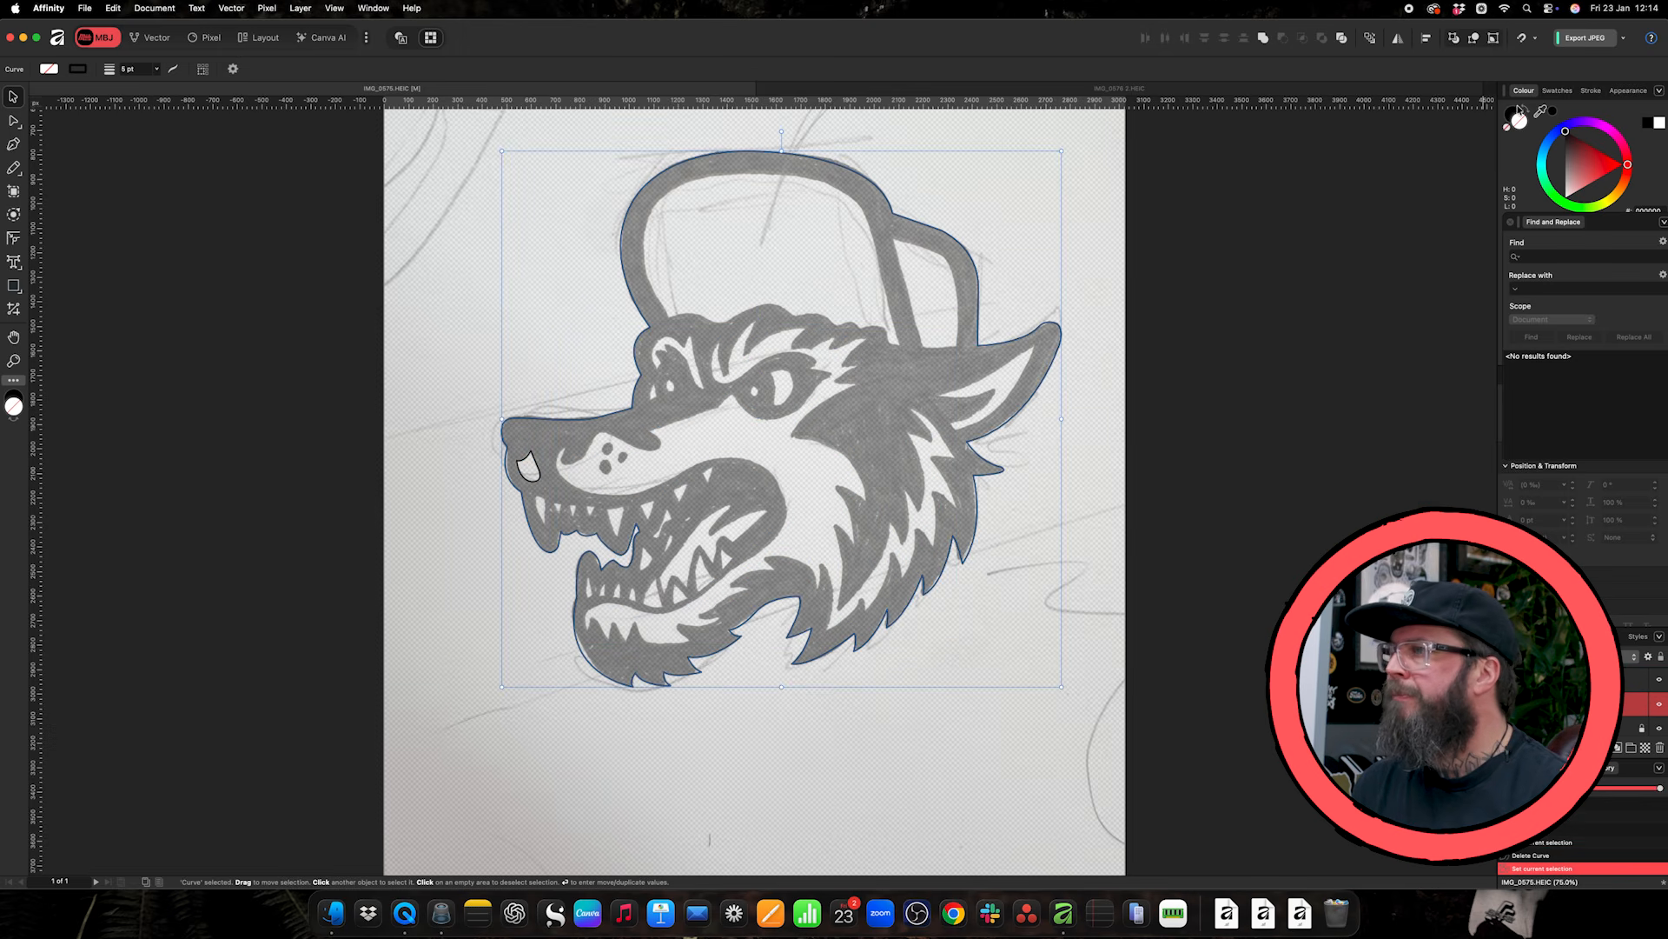
left_click(1524, 110)
left_click(1318, 253)
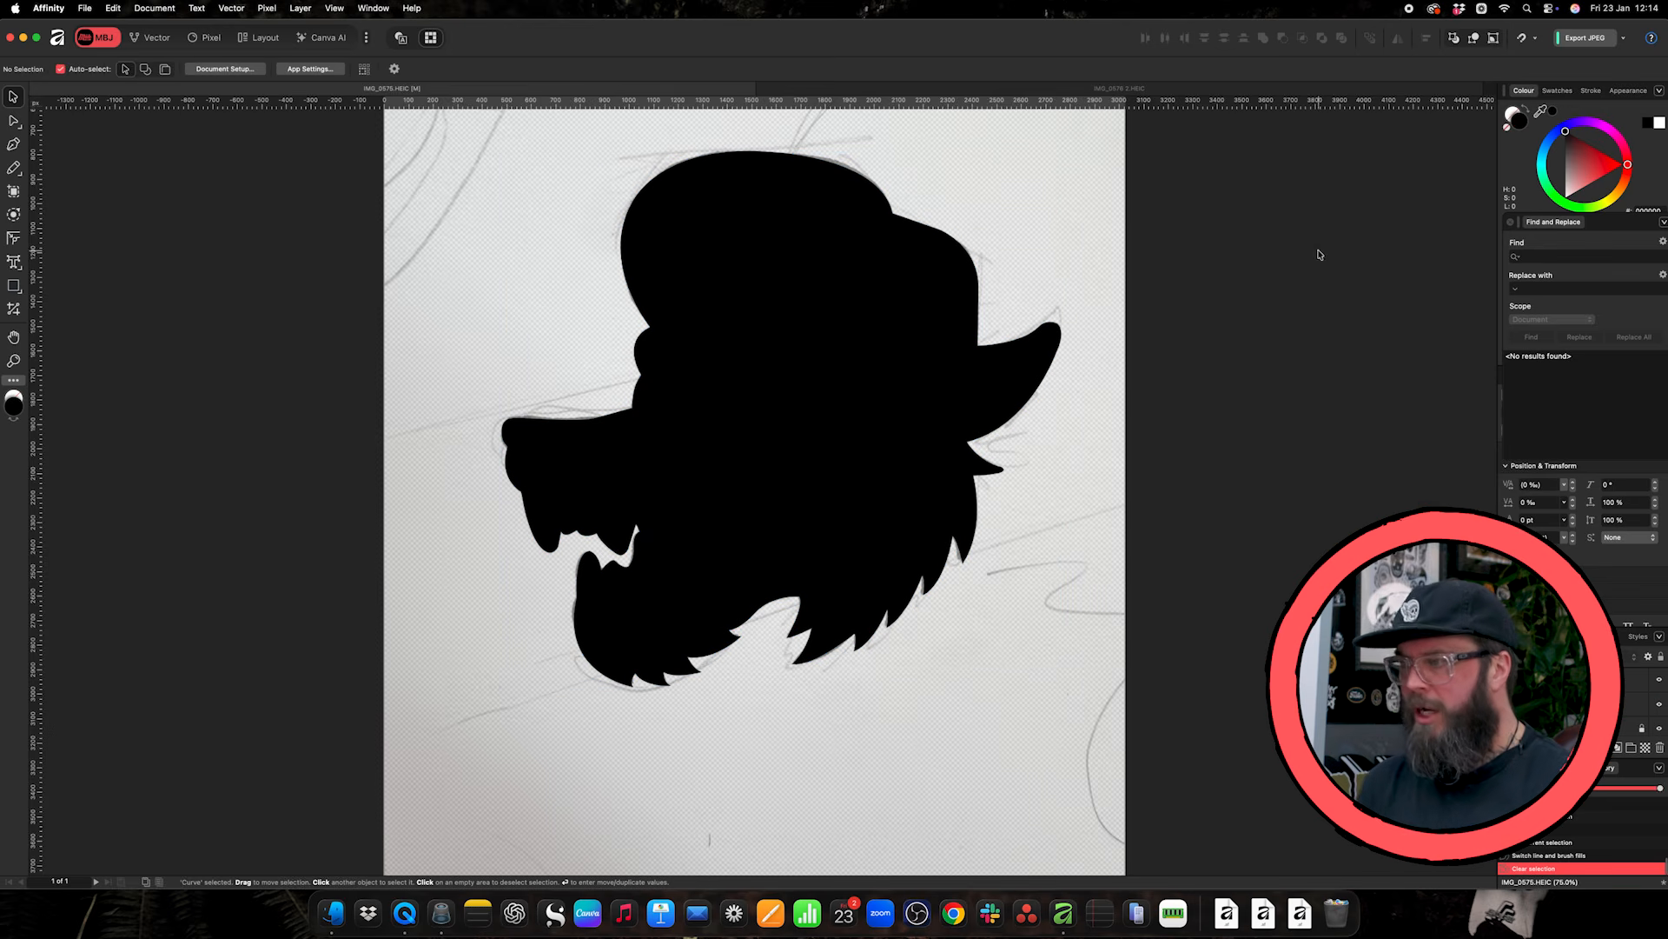
- Paste the copied muzzle-and-fur shape over the black head silhouette
left_click(961, 368)
key("super+c")
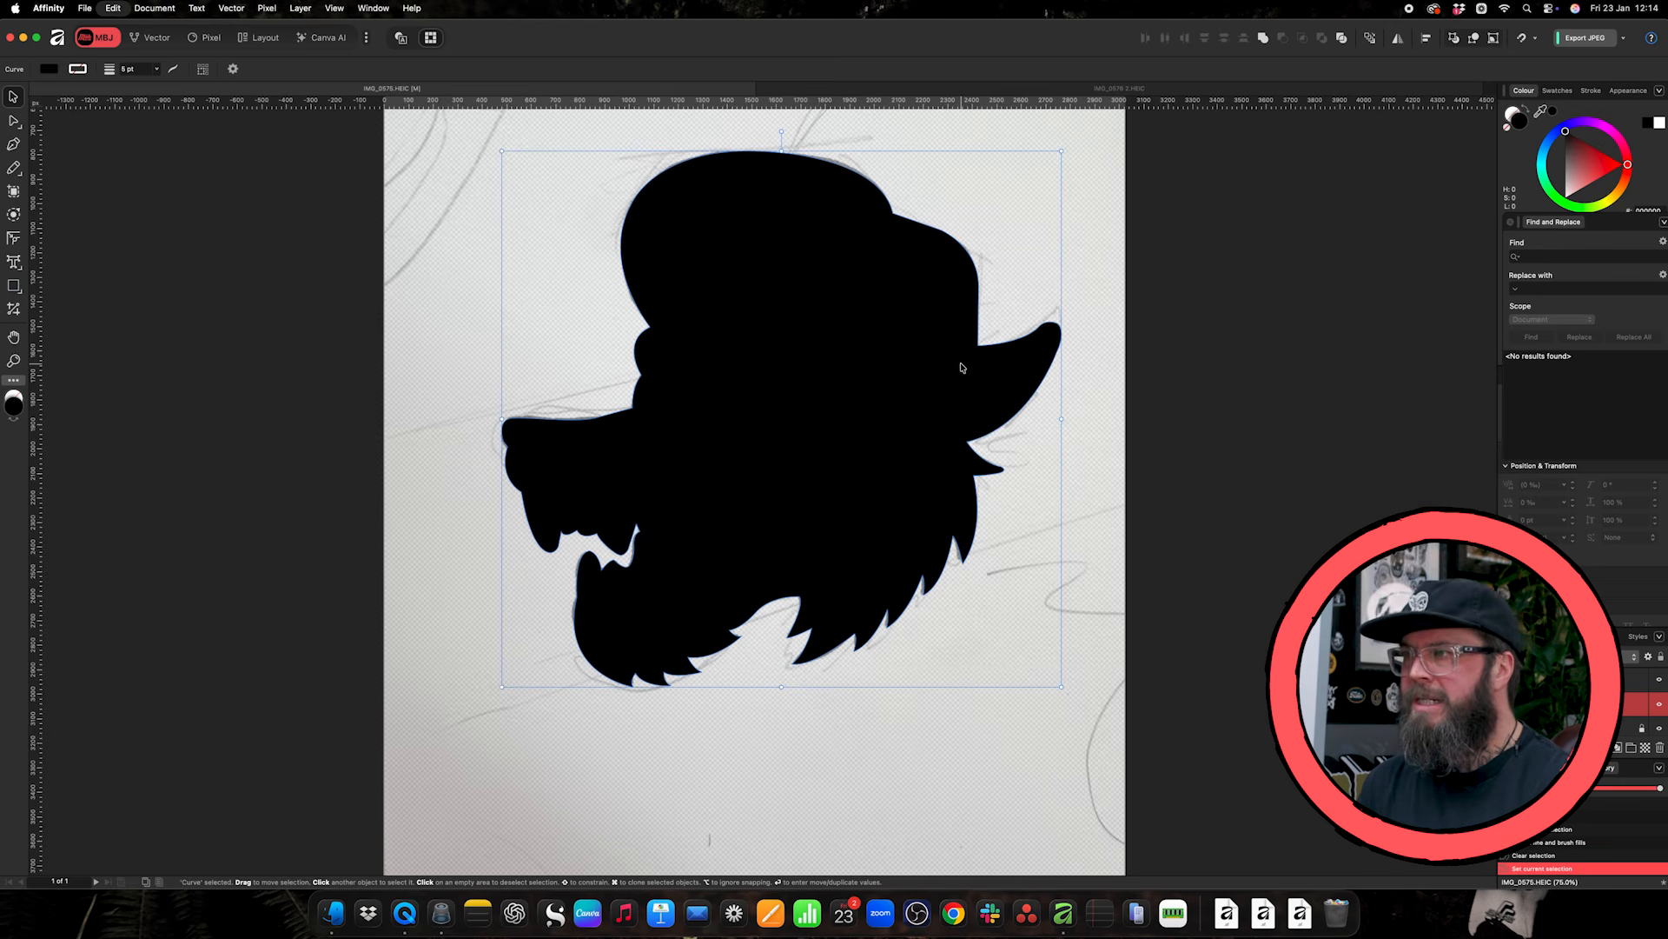
key("super+v")
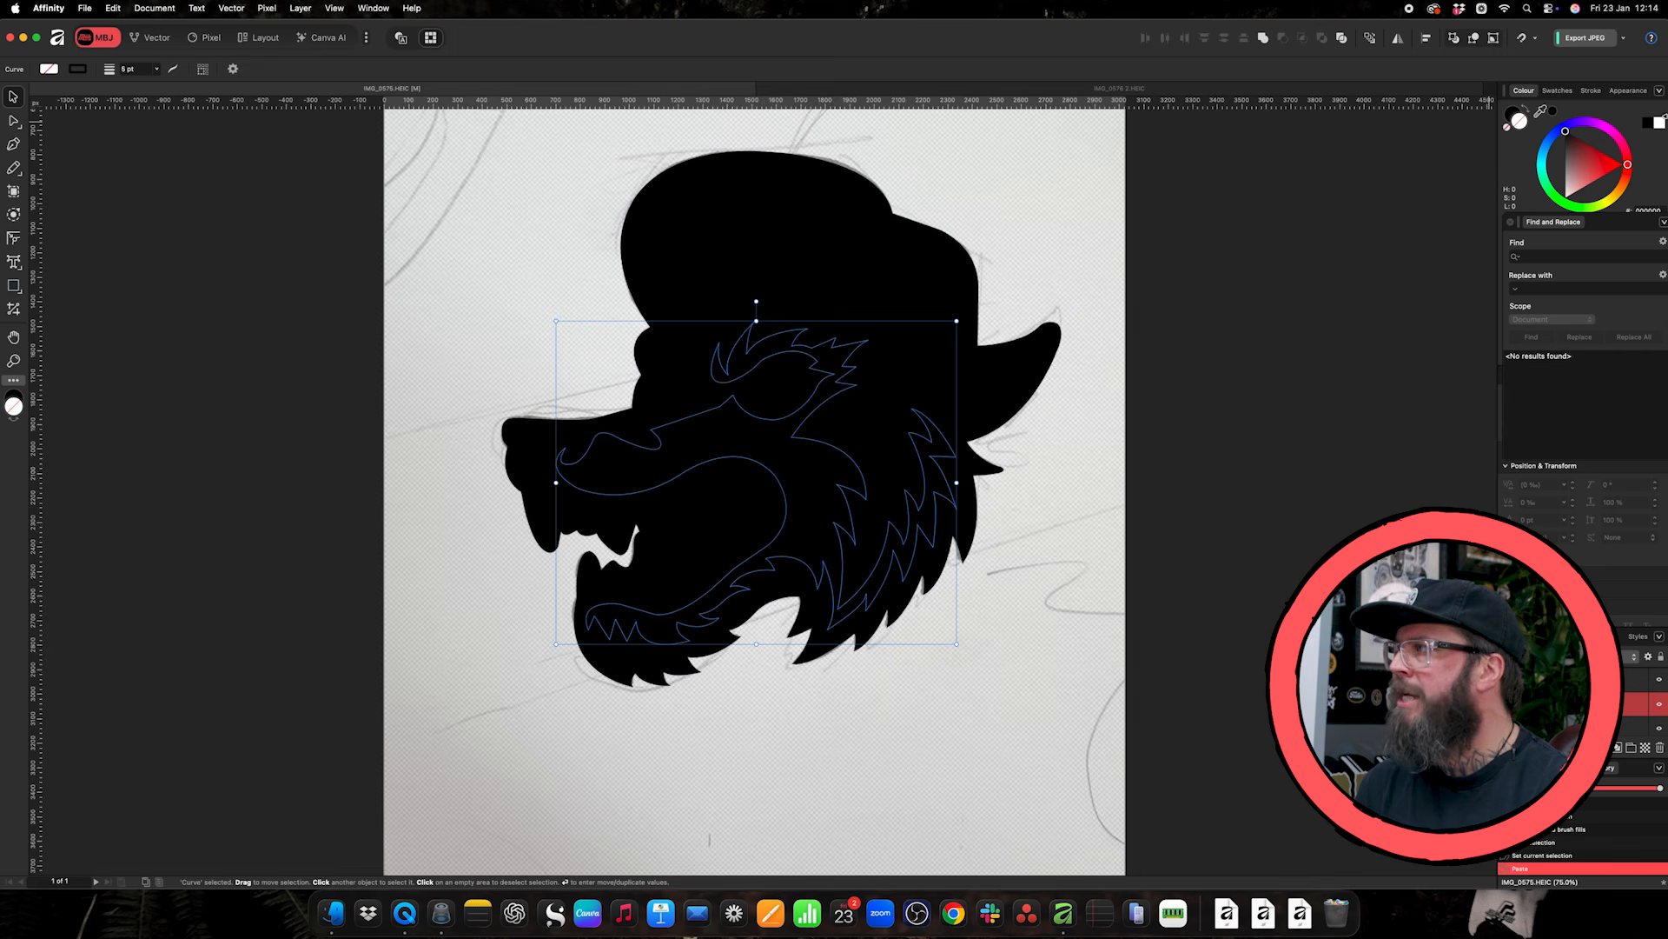
- Set the pasted shape's stroke to white and swap its stroke and fill to make it solid white
left_click(1523, 110)
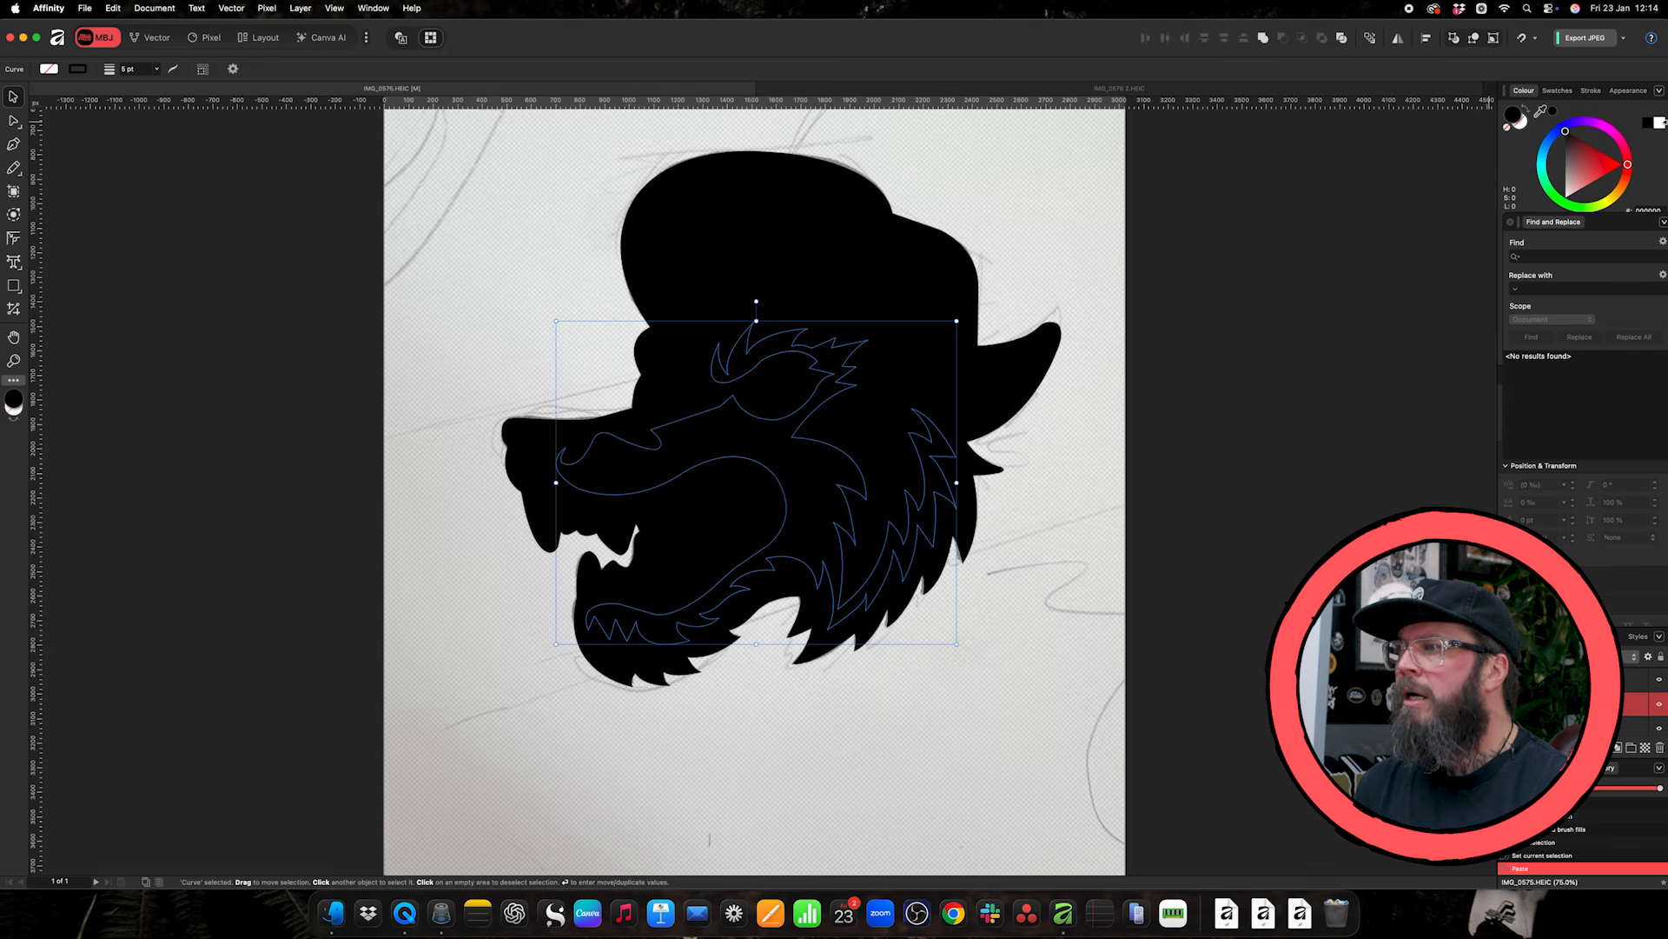
left_click(1662, 124)
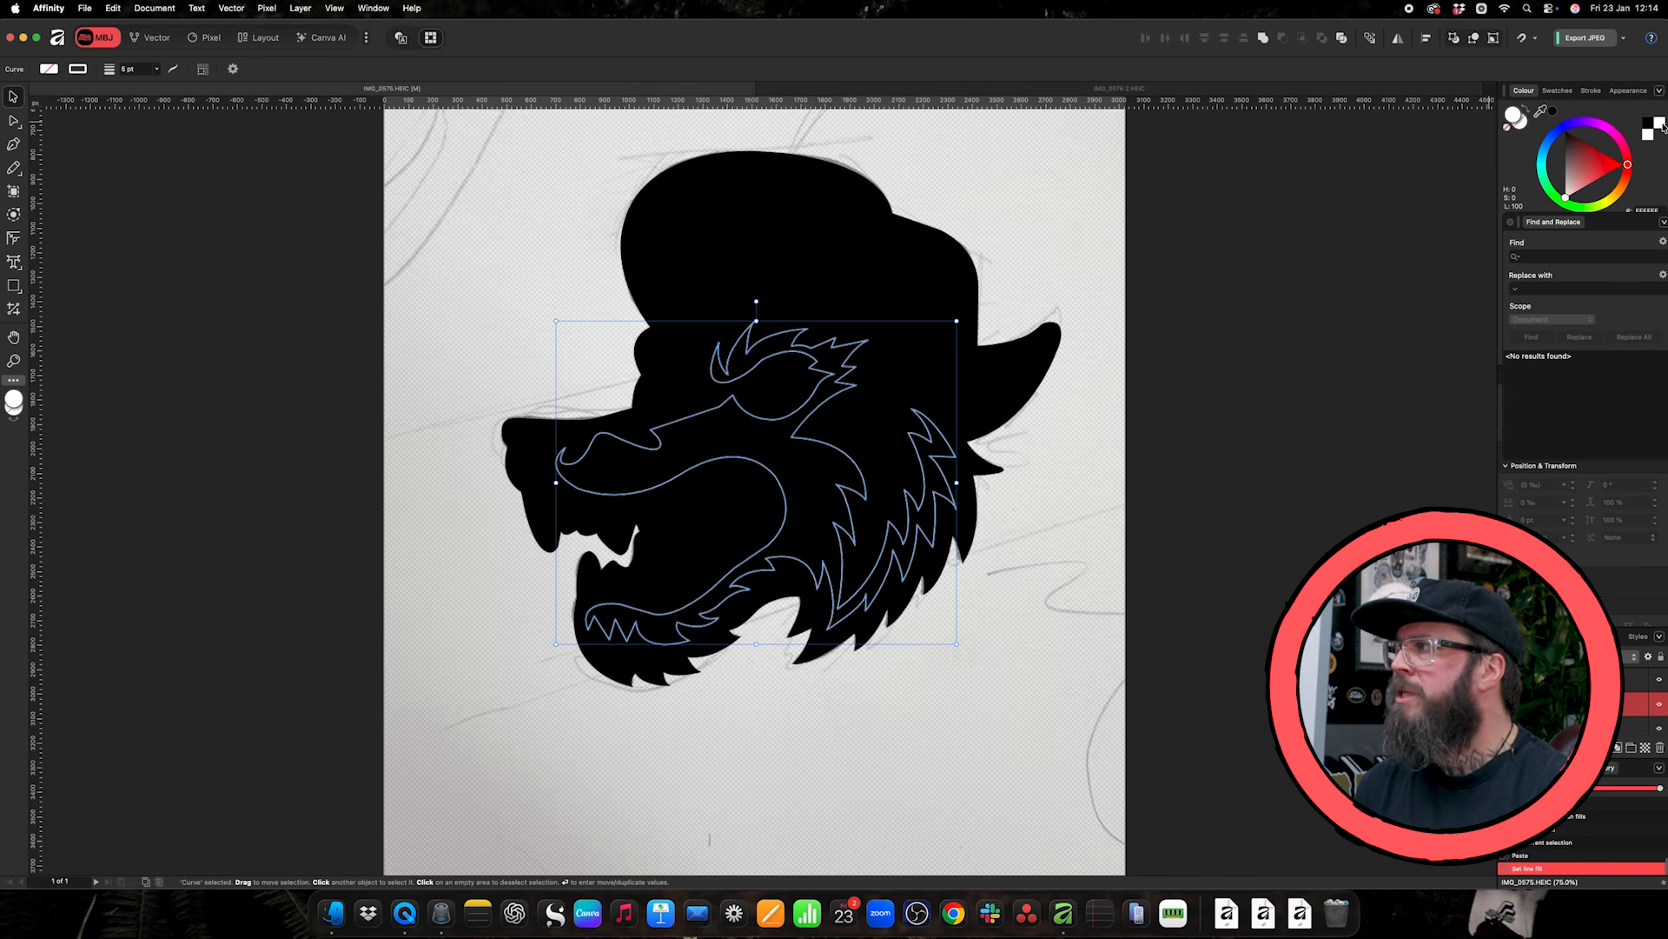
left_click(1540, 111)
left_click(1065, 277)
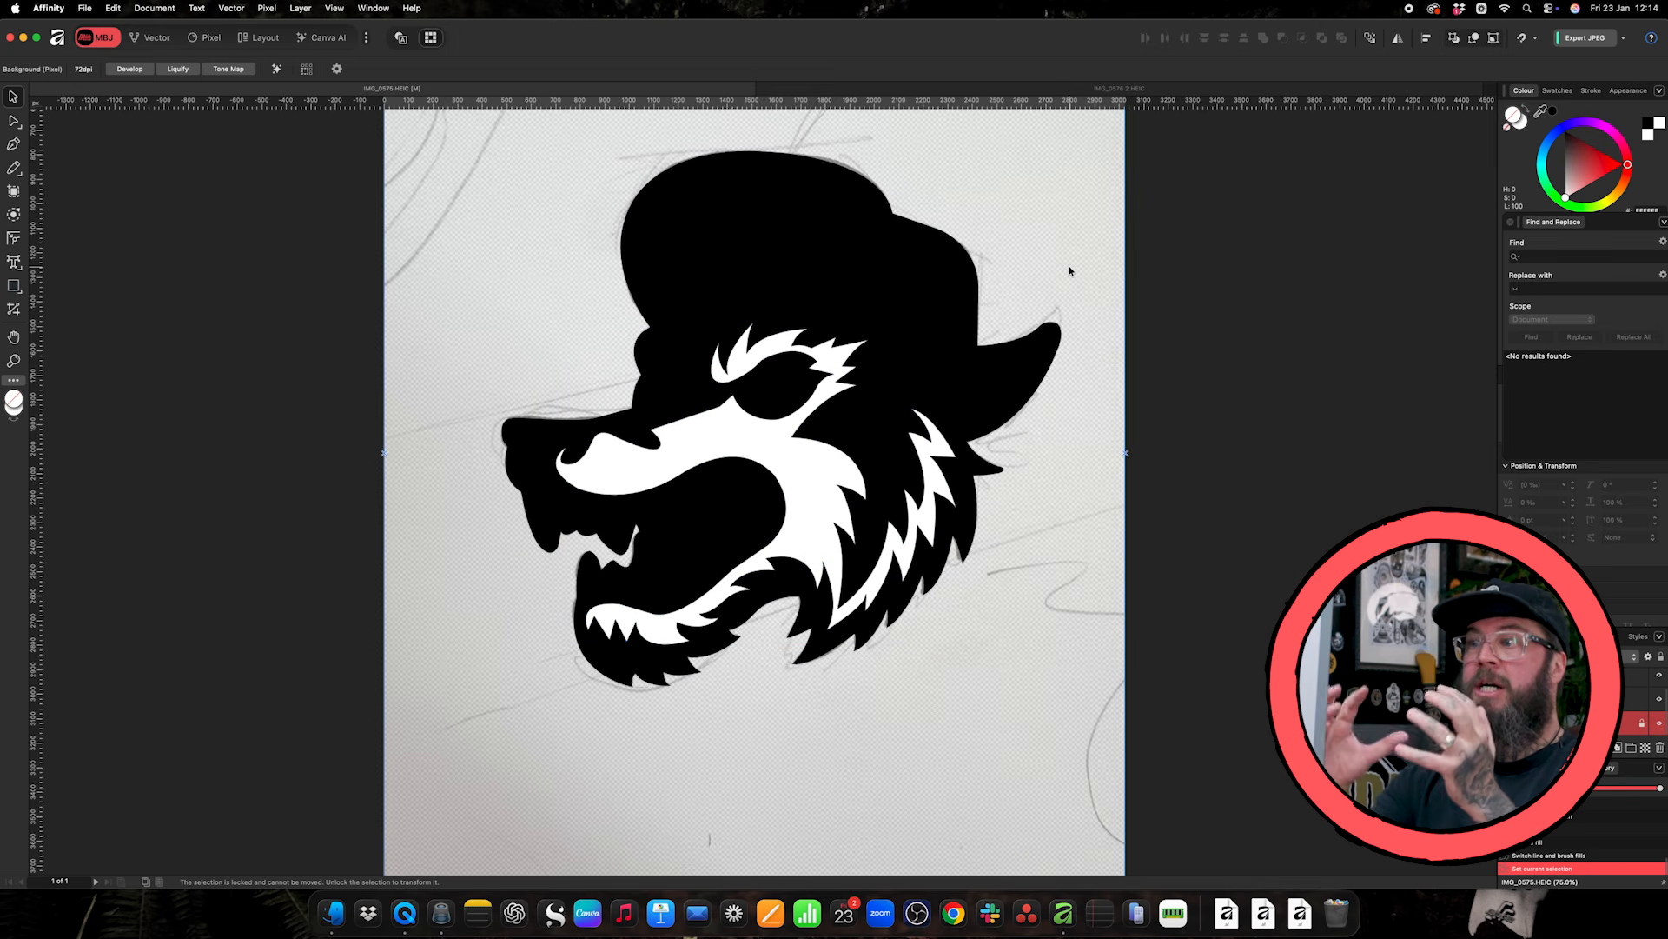